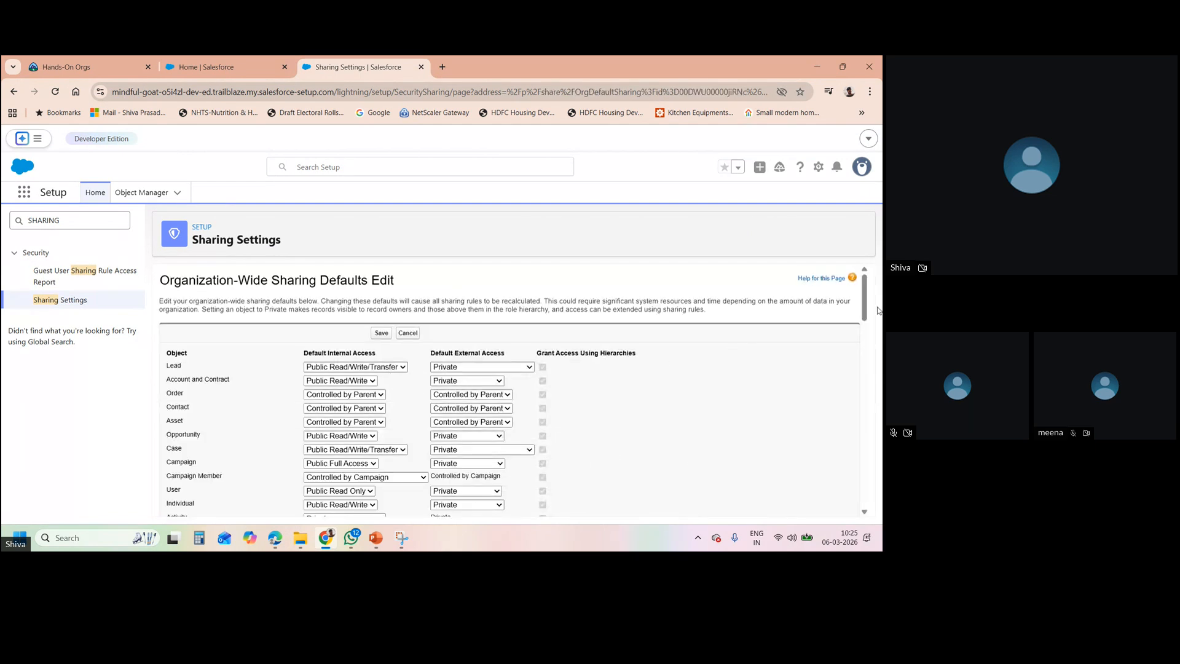
- Scroll to the Employee (Private) and Onboarding task (Public Read Only) rows and save the defaults
left_click_drag(865, 287, 870, 490)
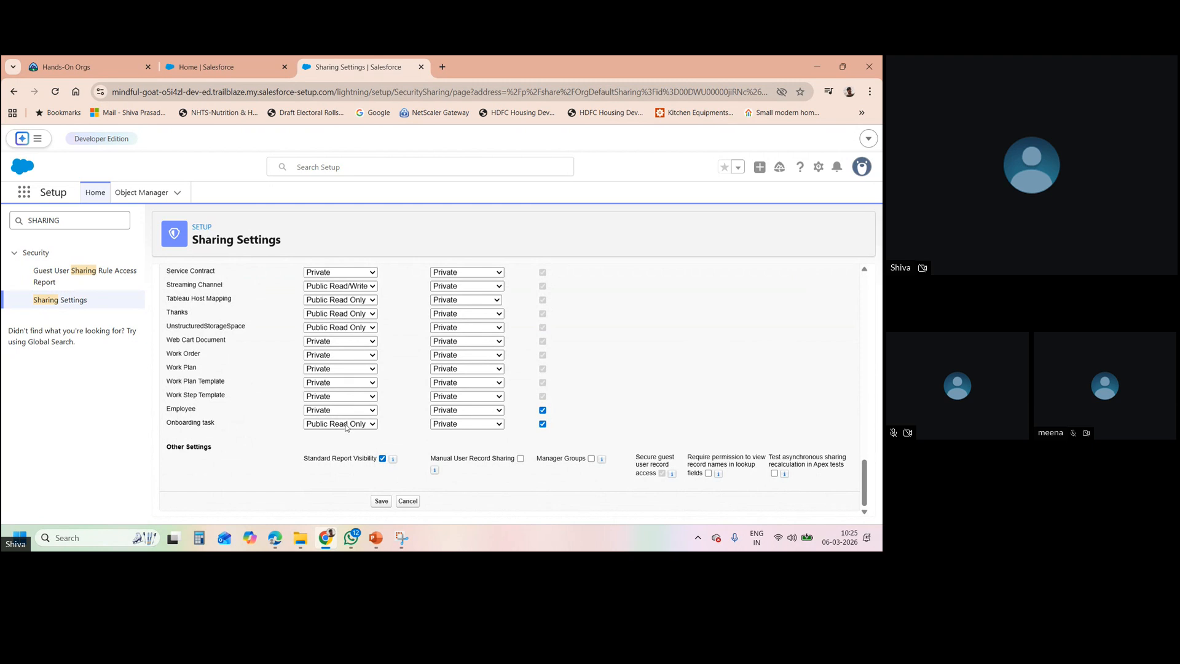
left_click(381, 502)
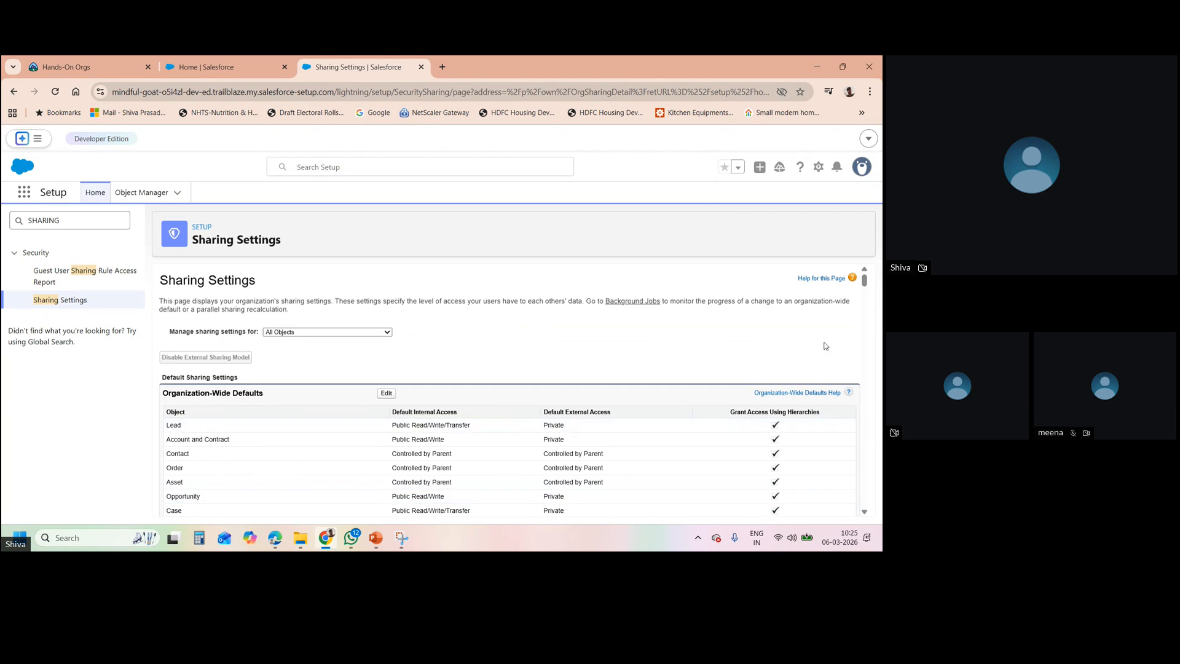
- Review the saved Employee and Onboarding task defaults, then return to the Seller Home tab
scroll(866, 281, "down", 1)
left_click_drag(866, 281, 864, 336)
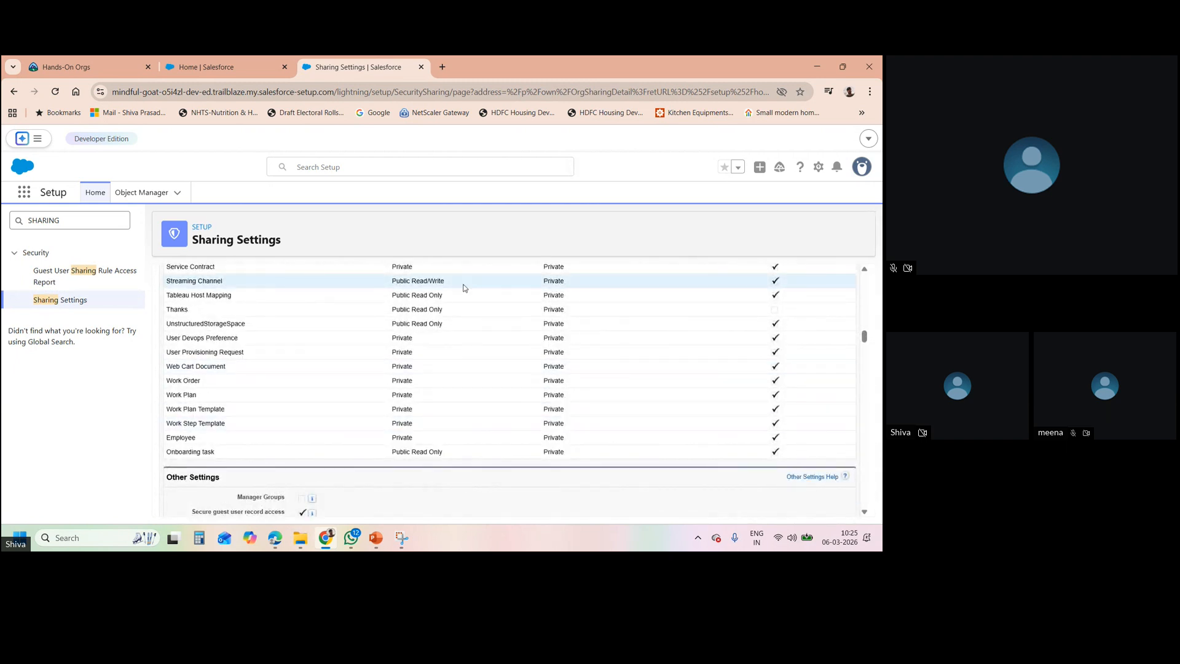
left_click(223, 73)
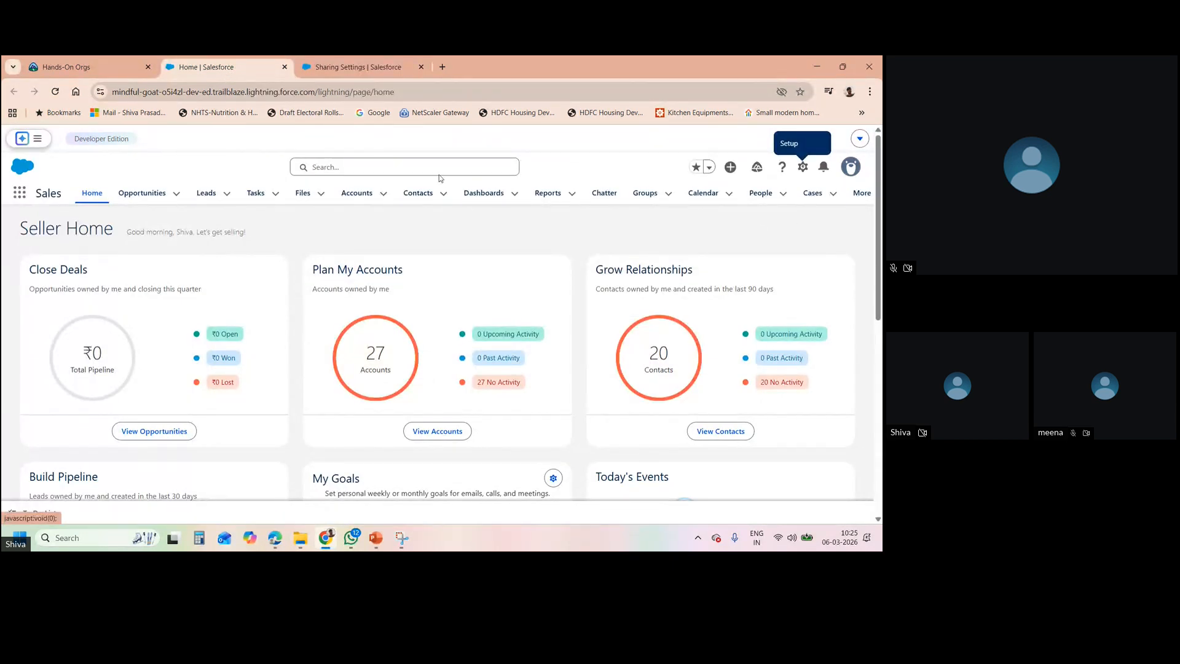
- Open Employees through an App Launcher search for 'EMPLOYE' and start a New employee record
left_click(19, 196)
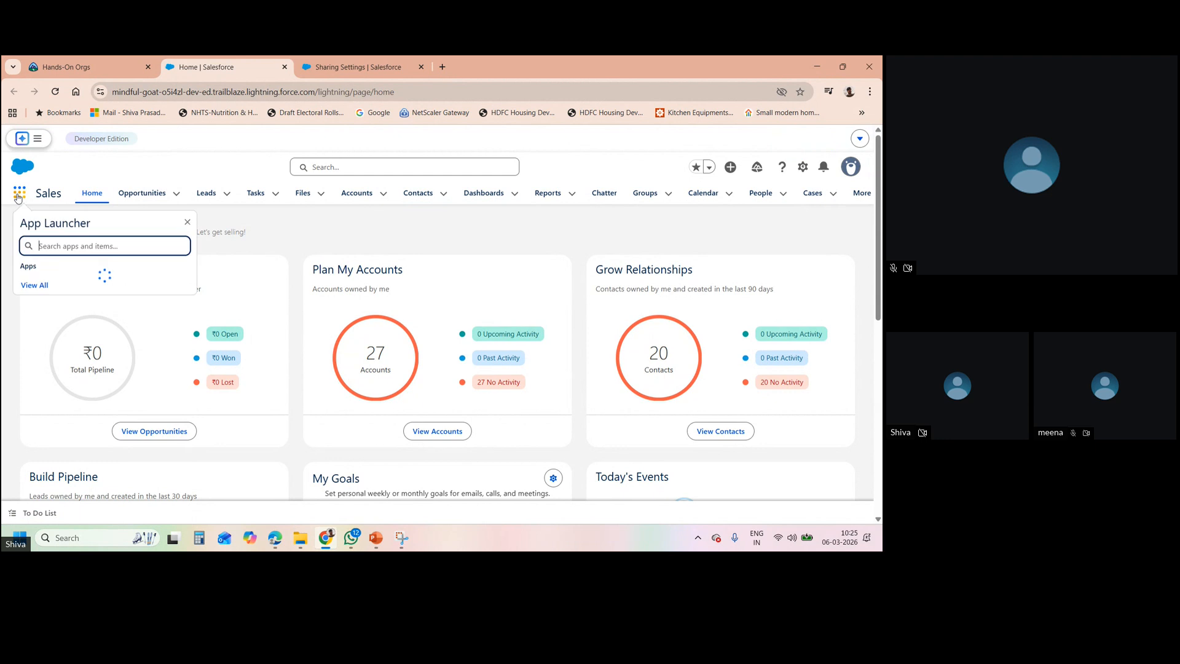
type("EMPLOY")
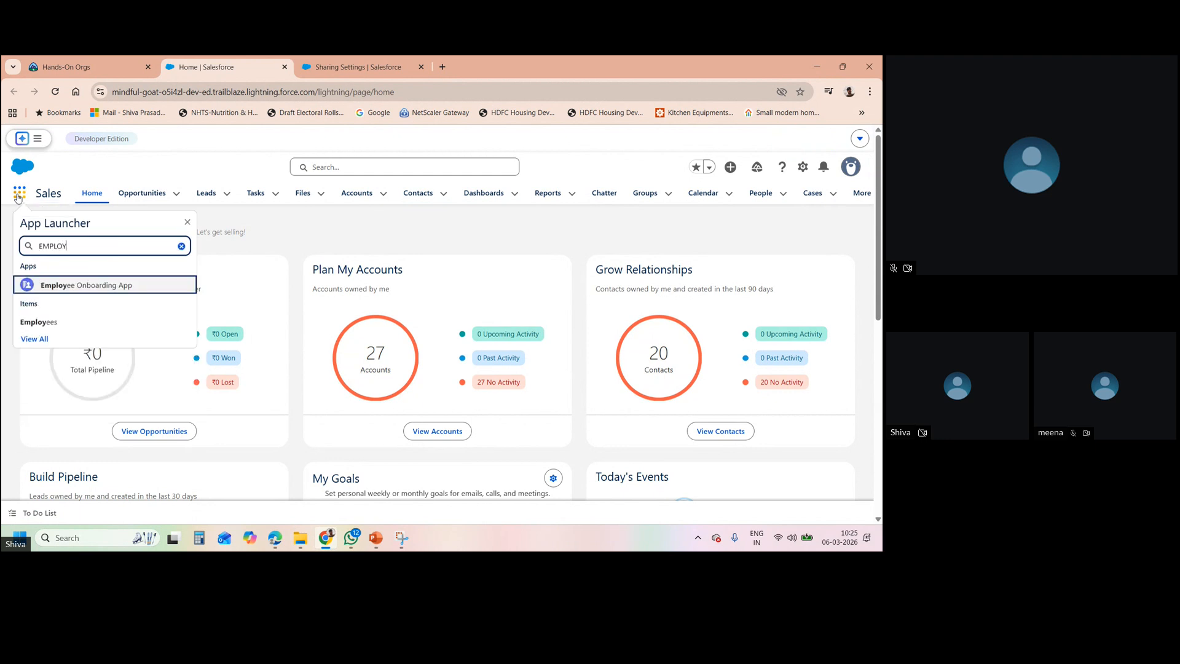
type("E")
left_click(39, 321)
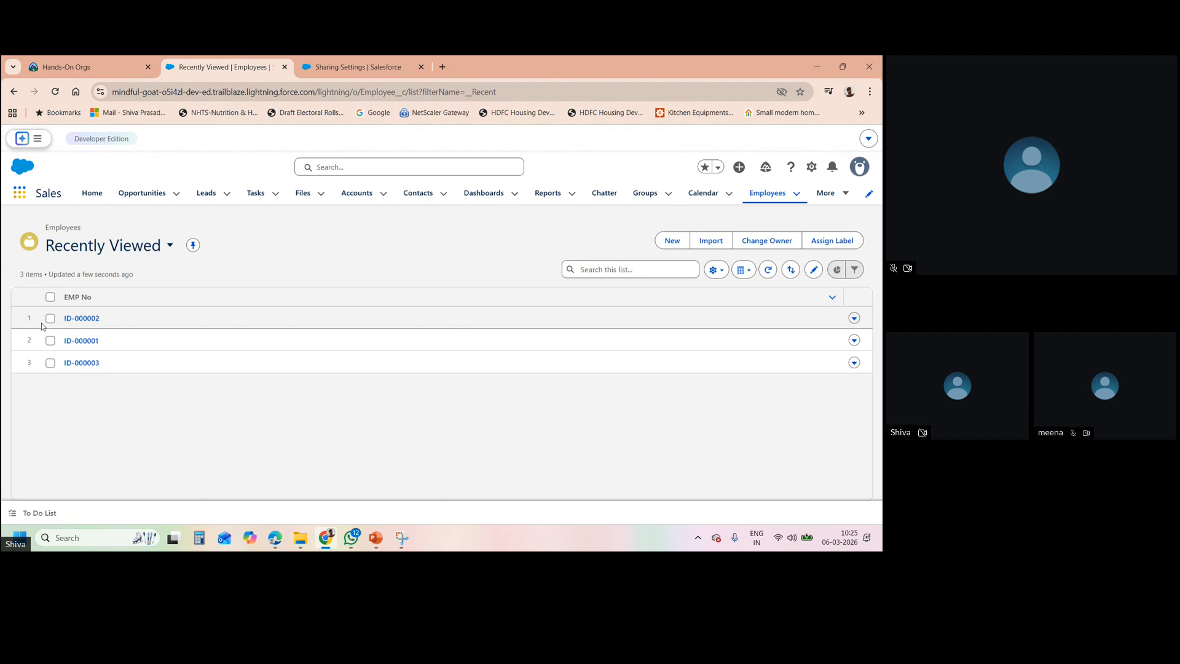
left_click(672, 242)
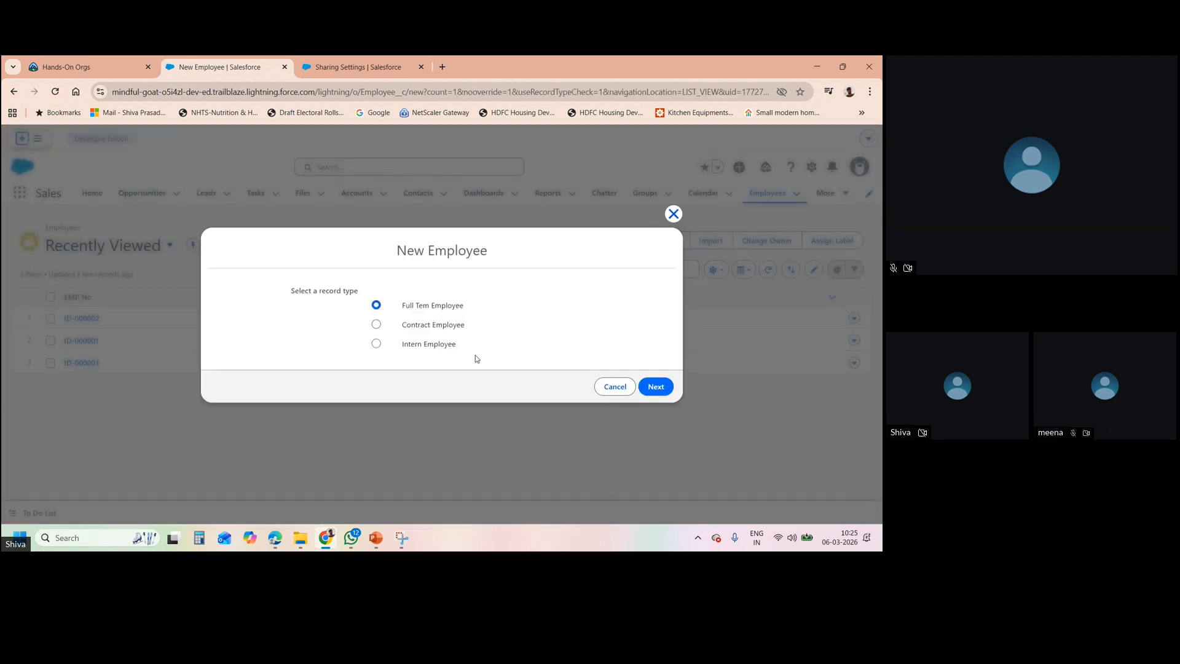
- Choose the Full Tem Employee record type and fill in the Email and Phone No fields
left_click(649, 389)
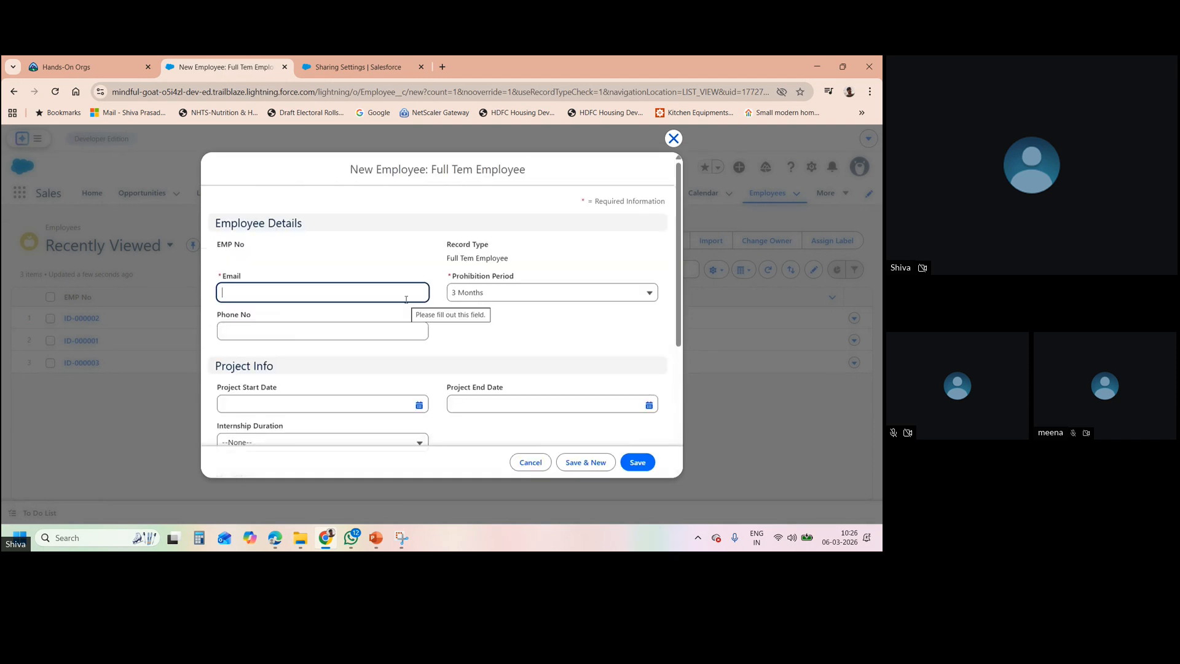
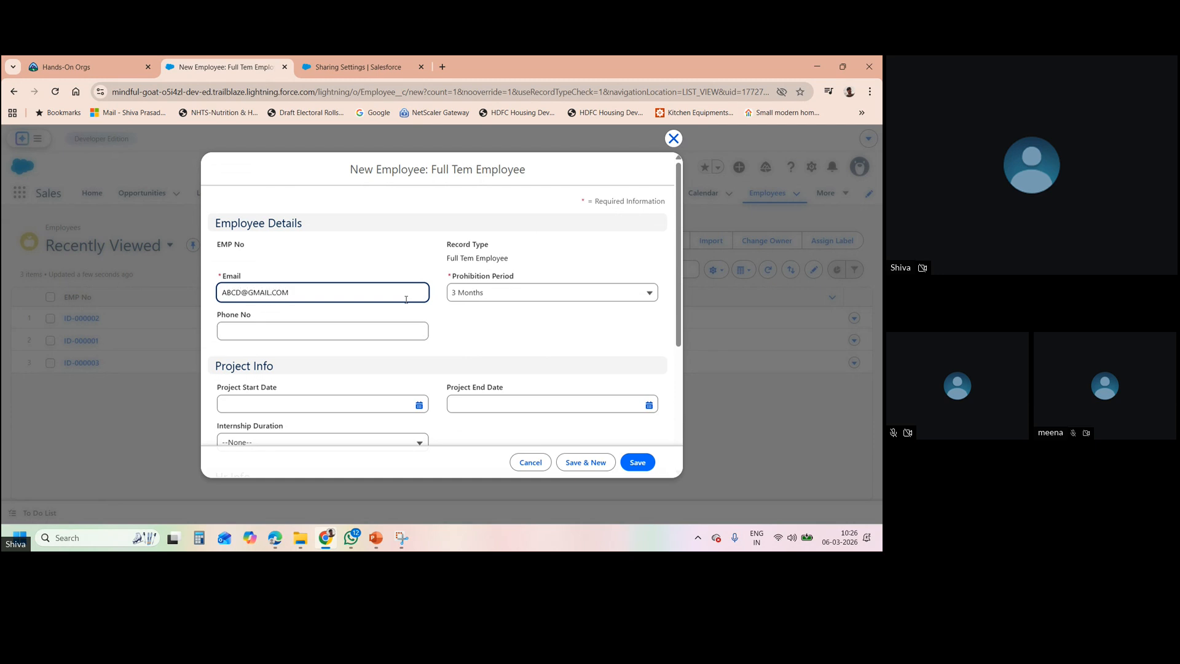
left_click(384, 324)
scroll(385, 324, "down", 4)
scroll(384, 325, "up", 4)
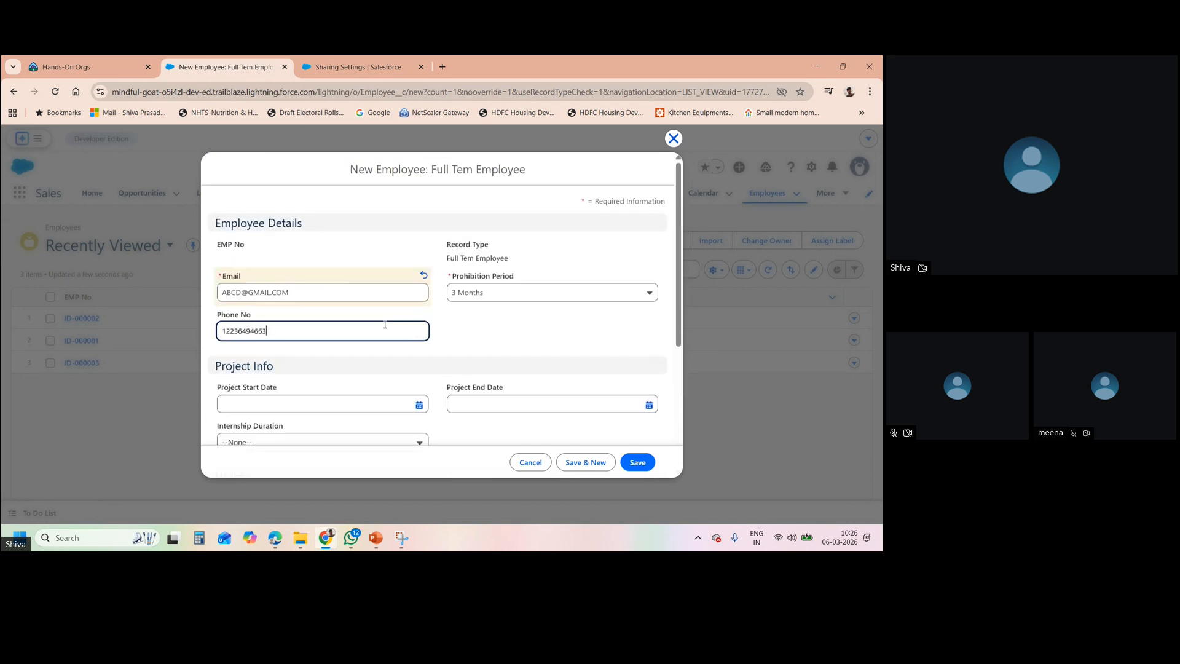
- Set project dates from 12/03/2026 to 17/09/2026 and save the employee record
left_click(419, 405)
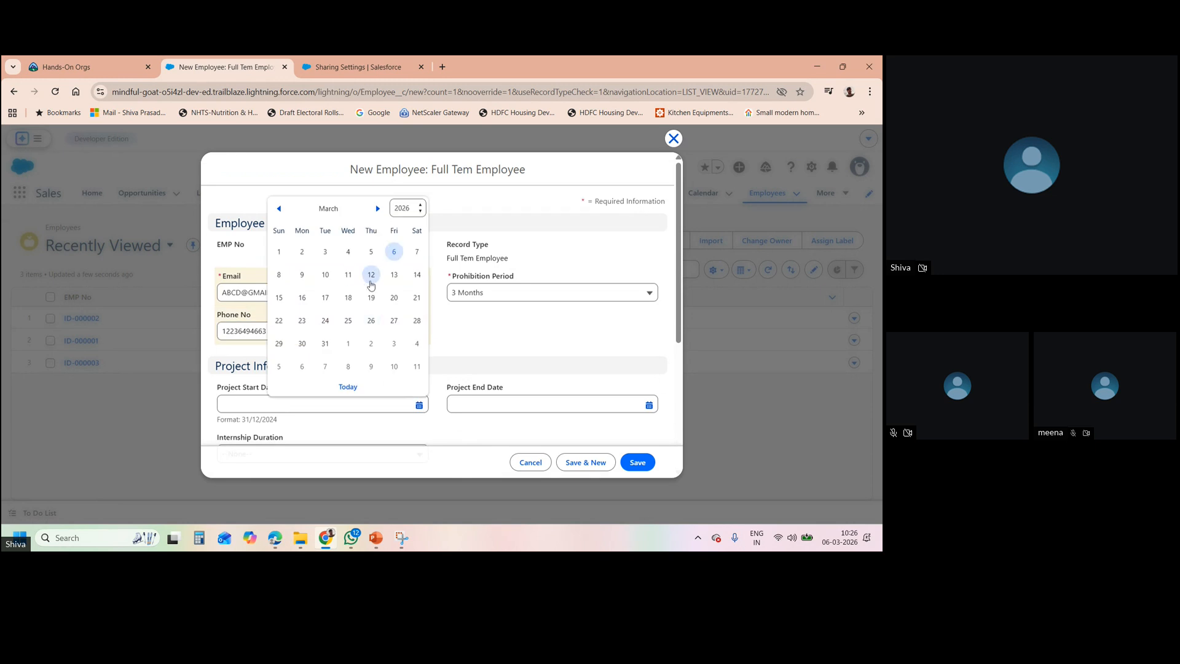
left_click(369, 274)
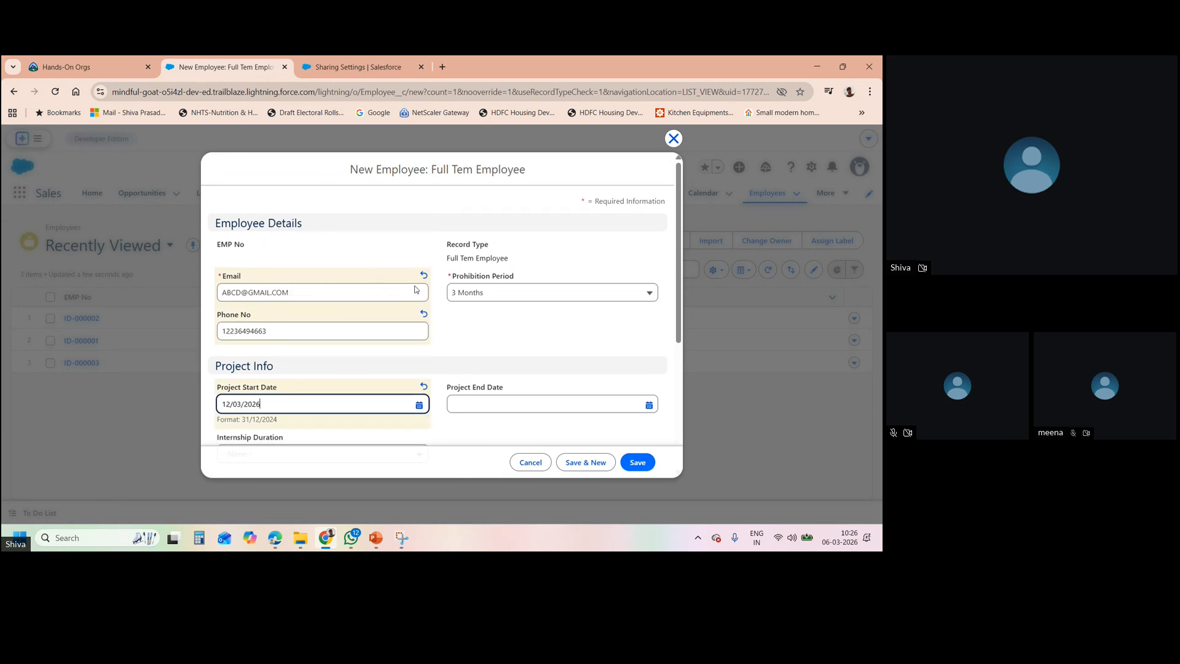
left_click(650, 406)
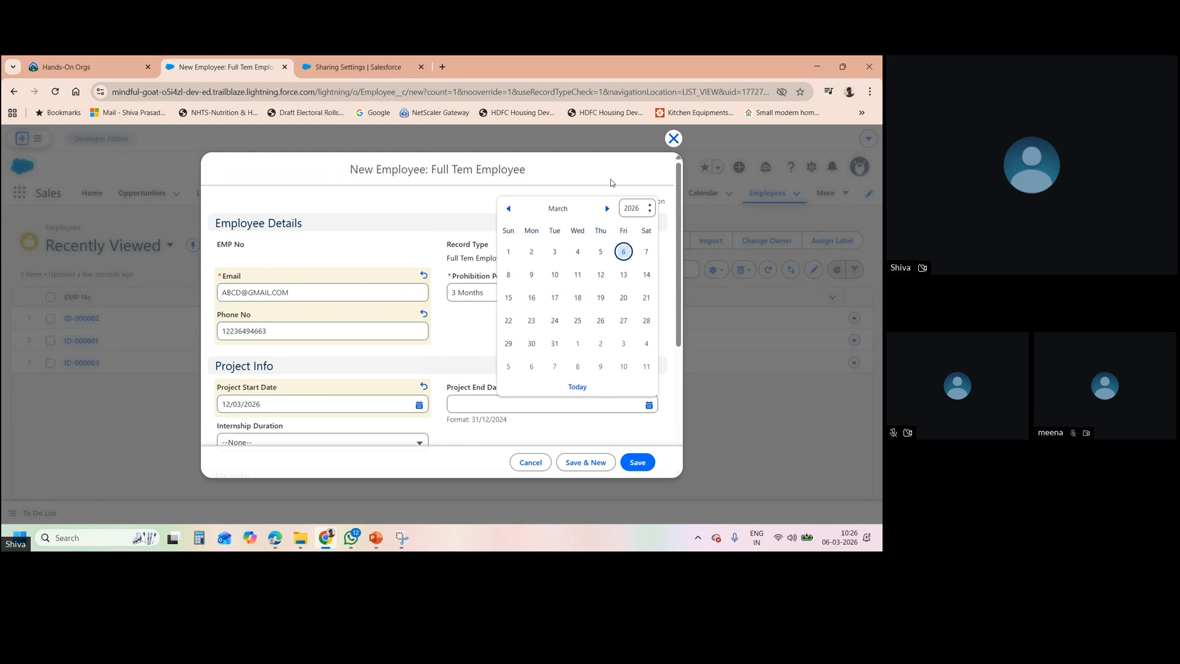
left_click(608, 210)
left_click(607, 209)
left_click(607, 209)
left_click(607, 209)
left_click(607, 209)
left_click(607, 208)
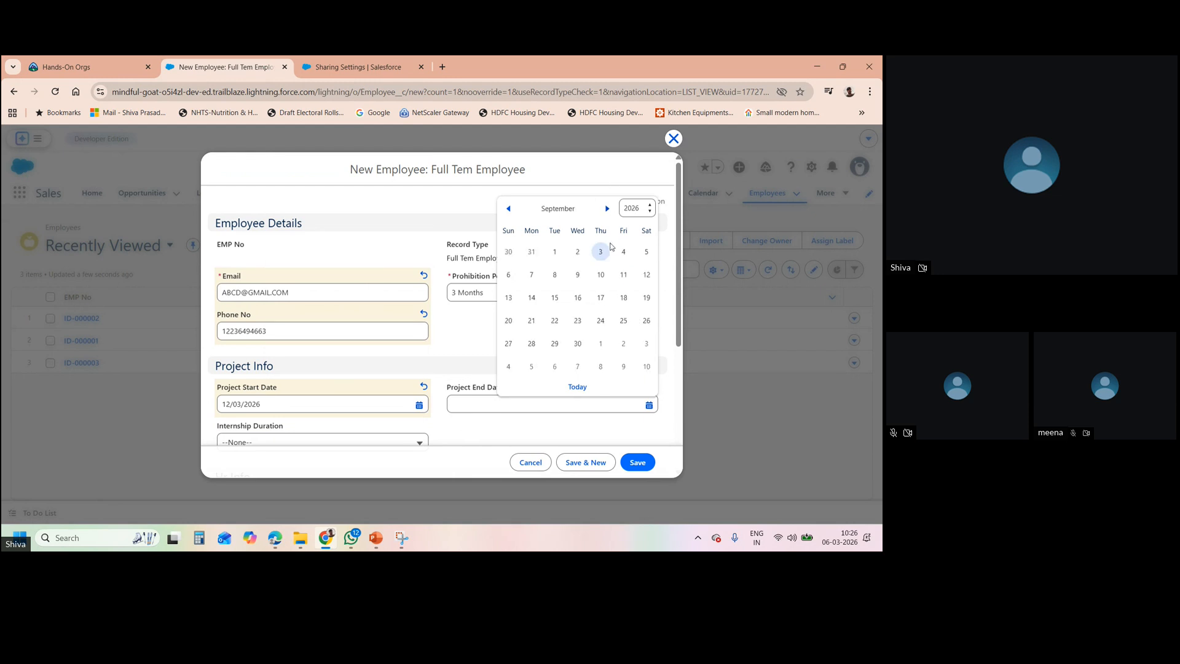
left_click(600, 299)
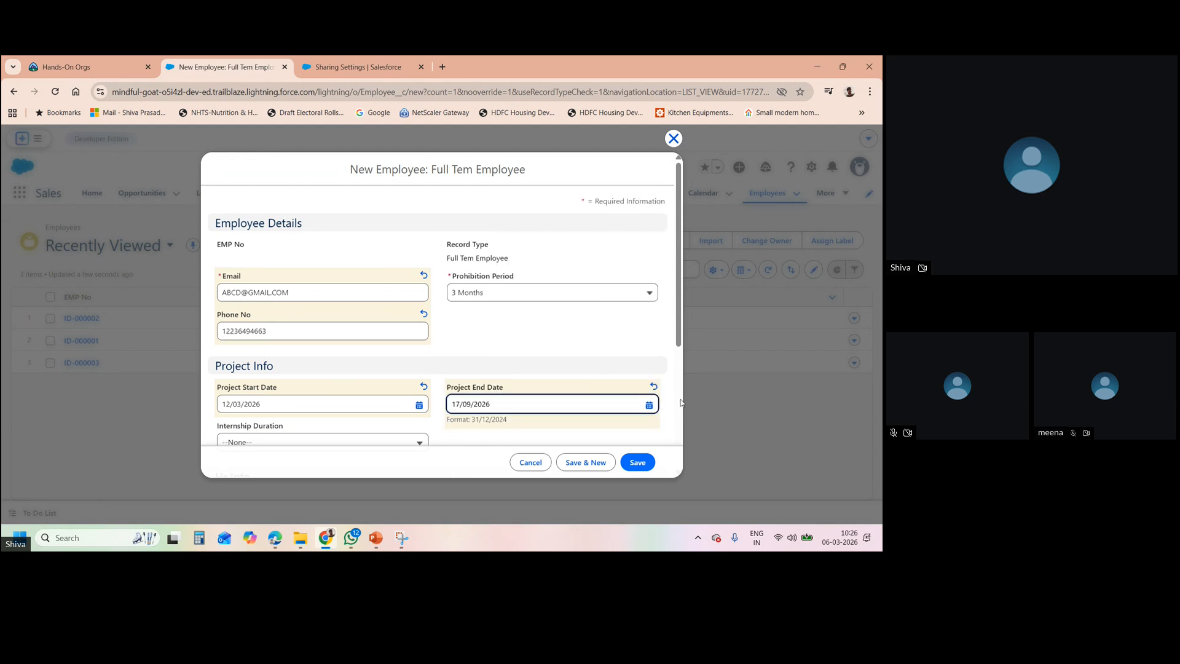
scroll(680, 412, "down", 3)
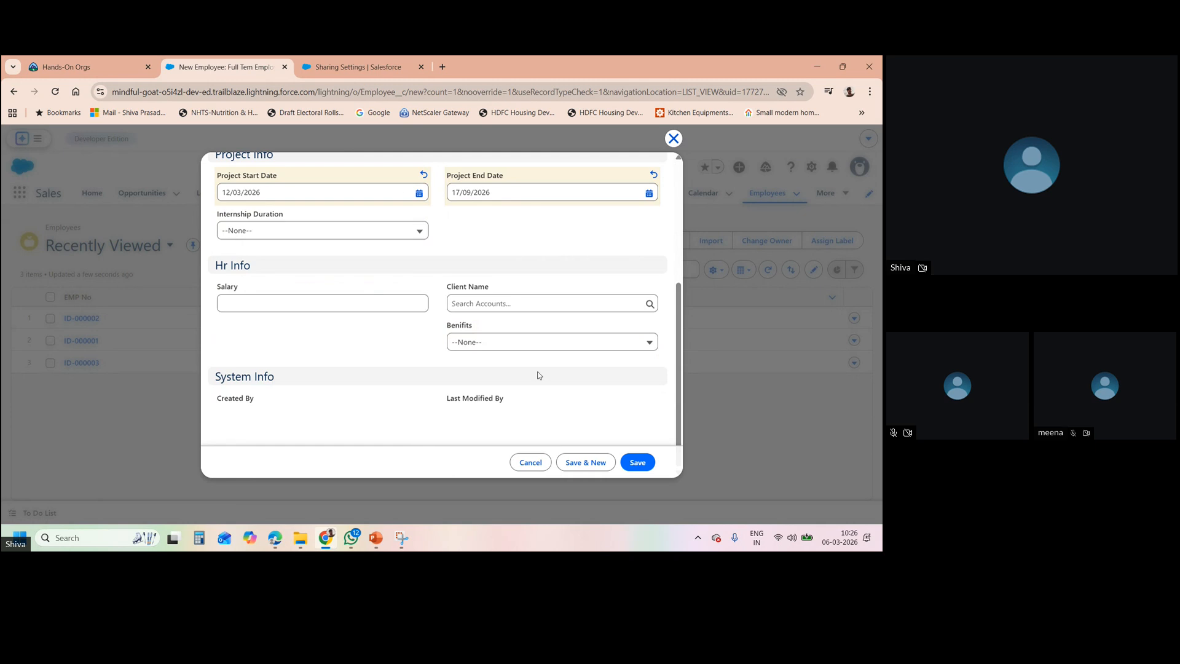
left_click(635, 463)
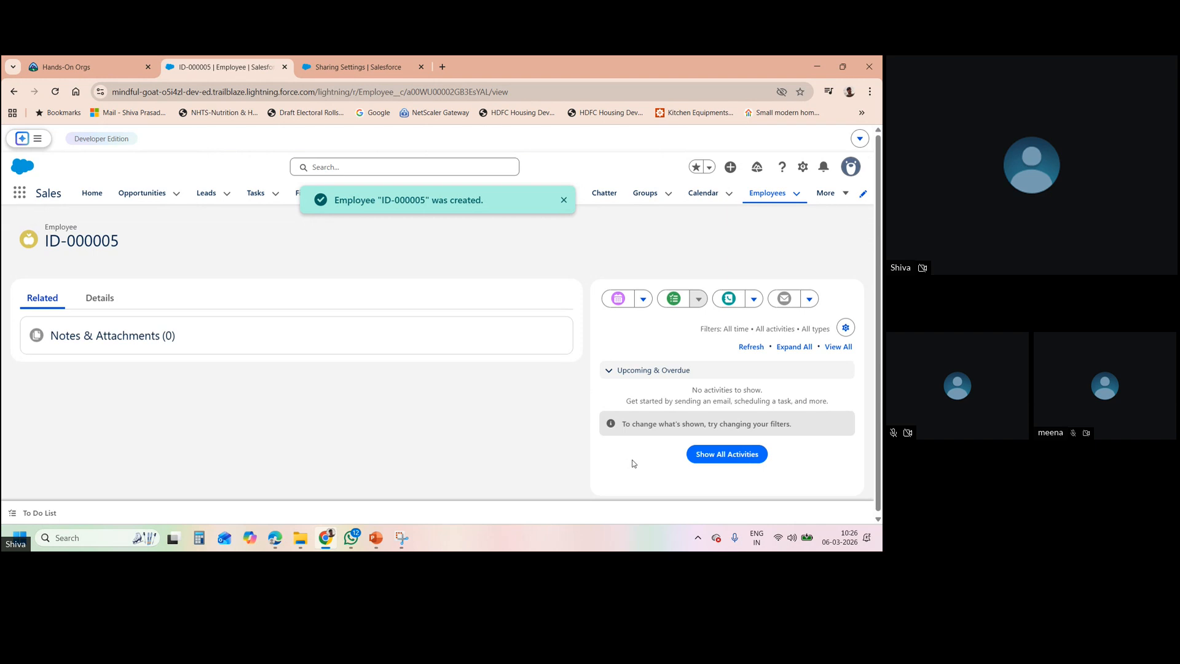
- Sort the four Employees by EMP No, then duplicate the Sharing Settings browser tab
left_click(753, 194)
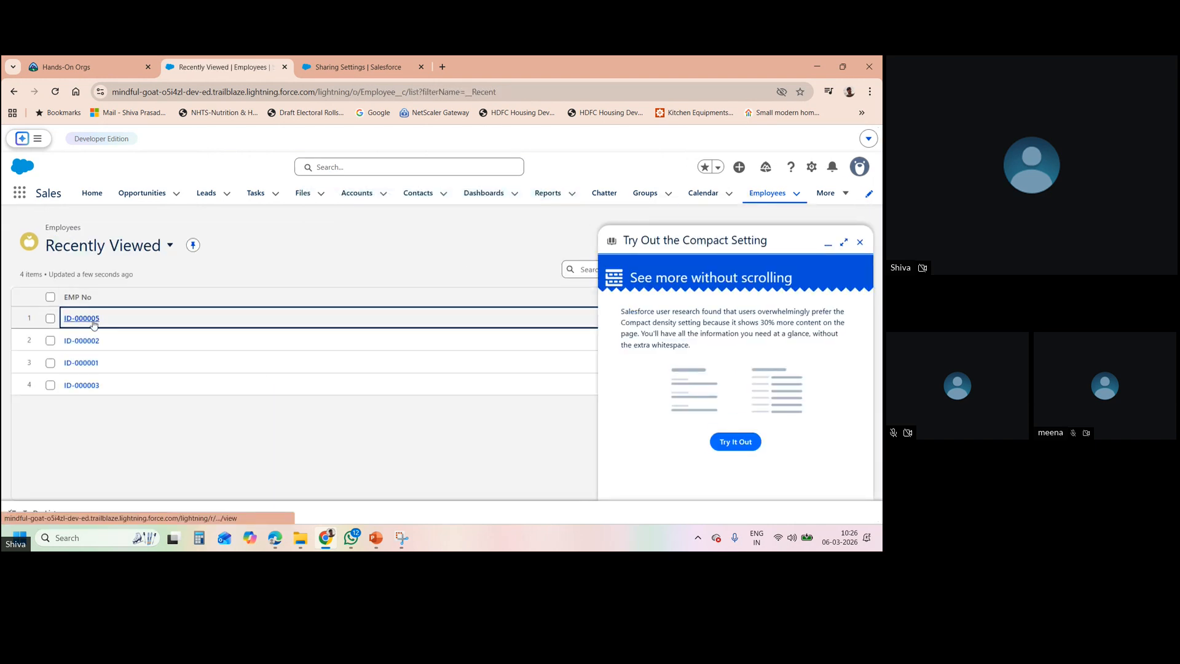
left_click(257, 295)
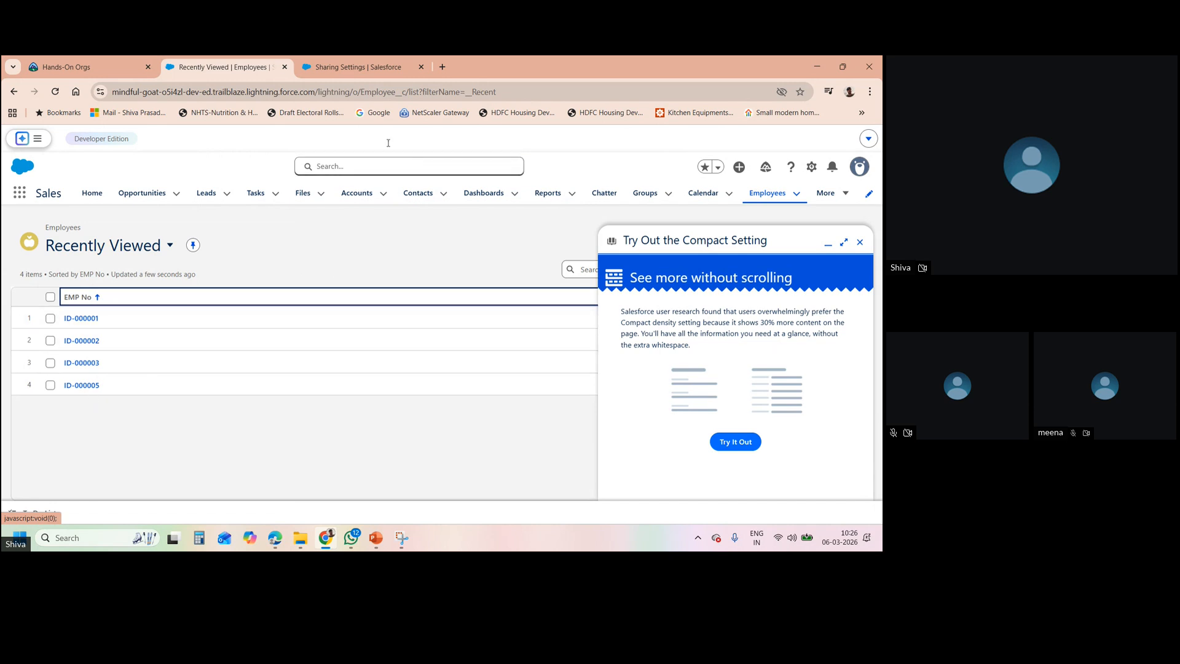
left_click(316, 74)
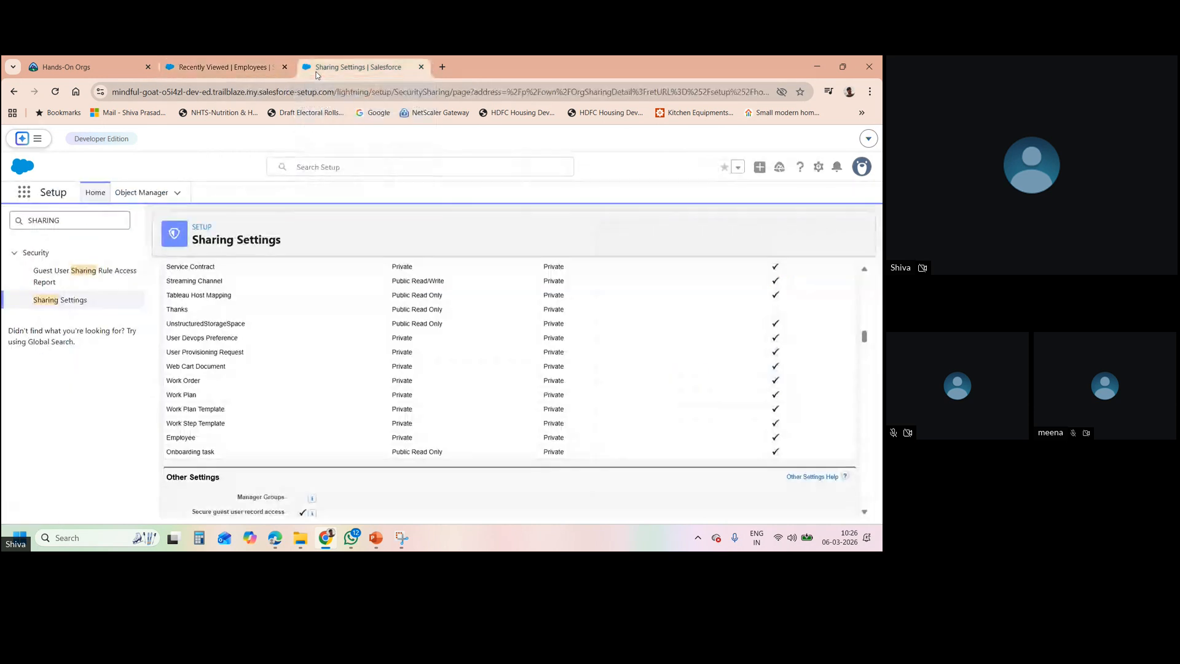
right_click(316, 75)
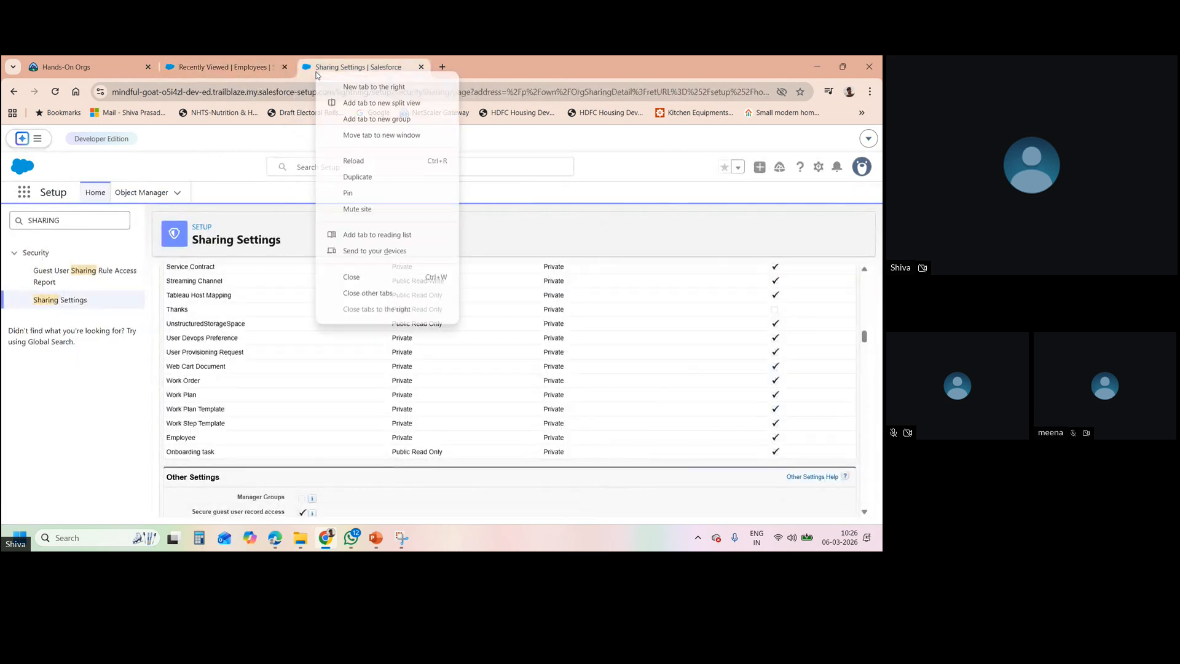
left_click(358, 178)
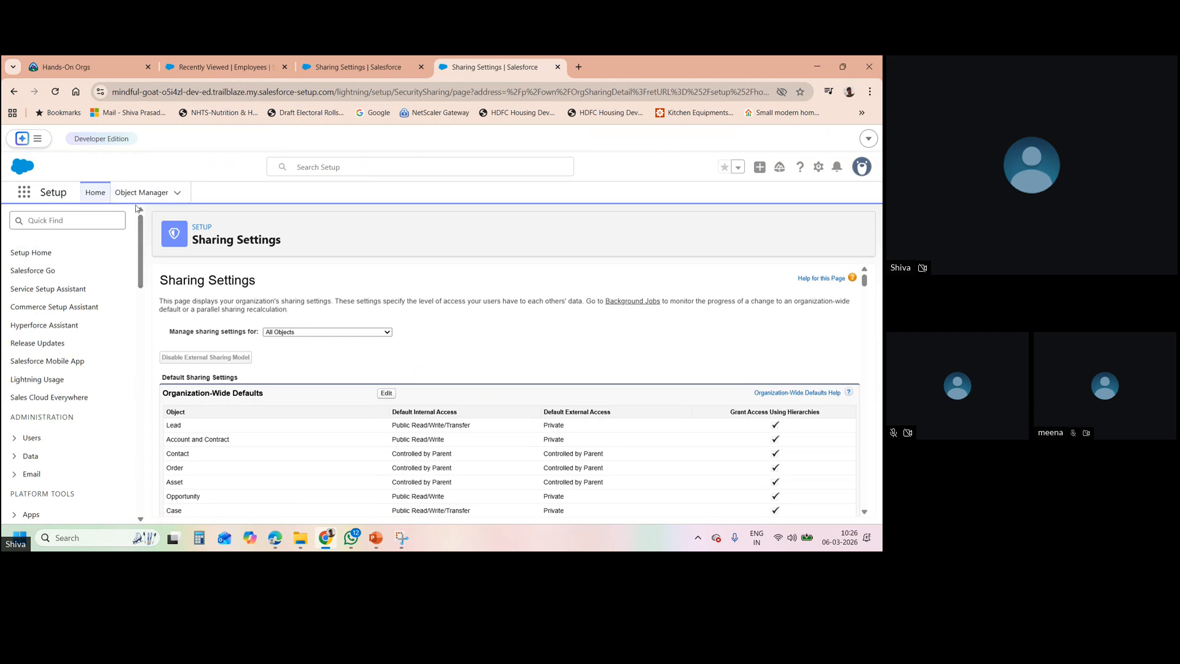
- Search Setup for 'USERS', open Users, and log in as the Standard Platform User
left_click(82, 220)
type("USERS")
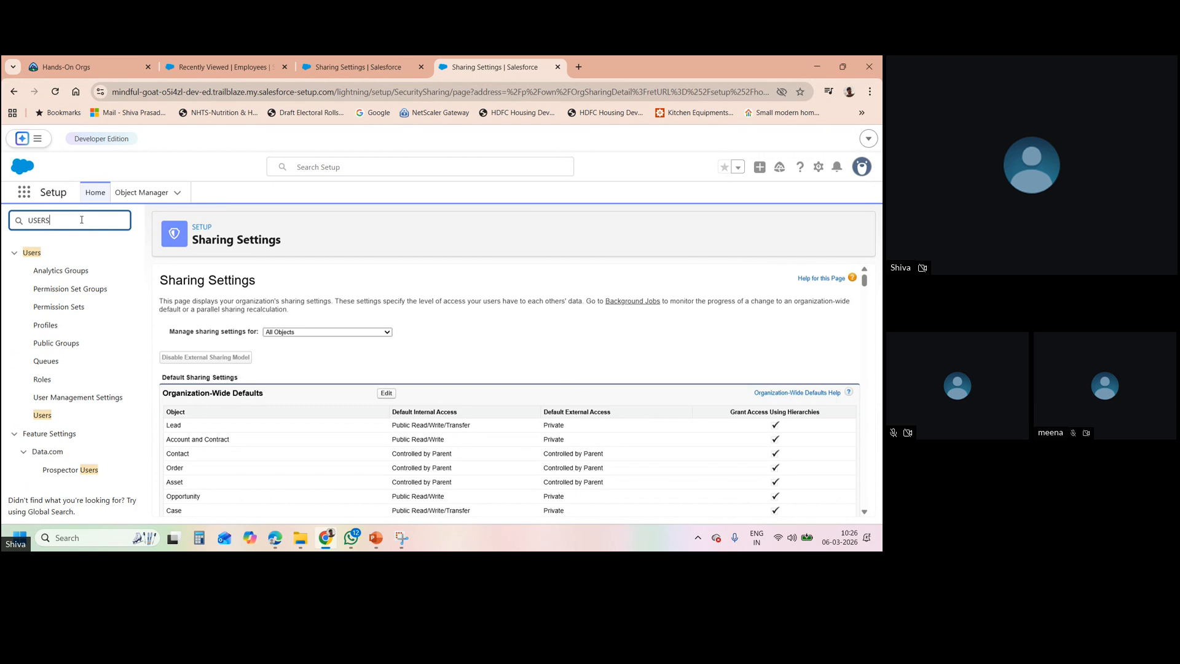
left_click(43, 416)
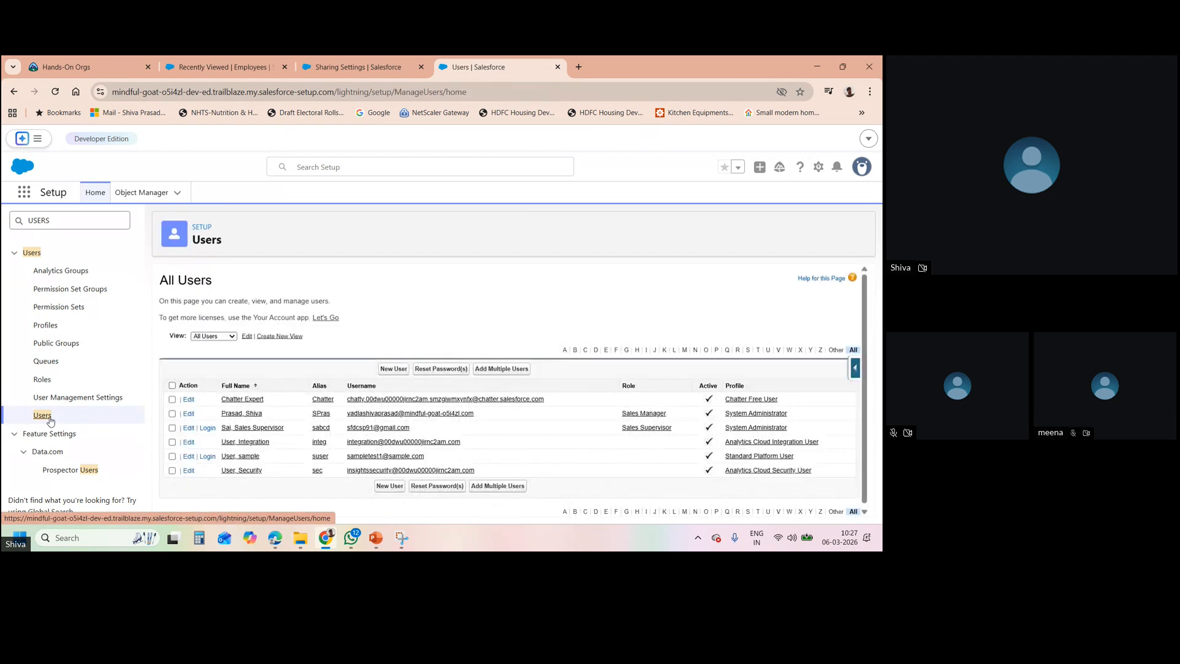
left_click(209, 457)
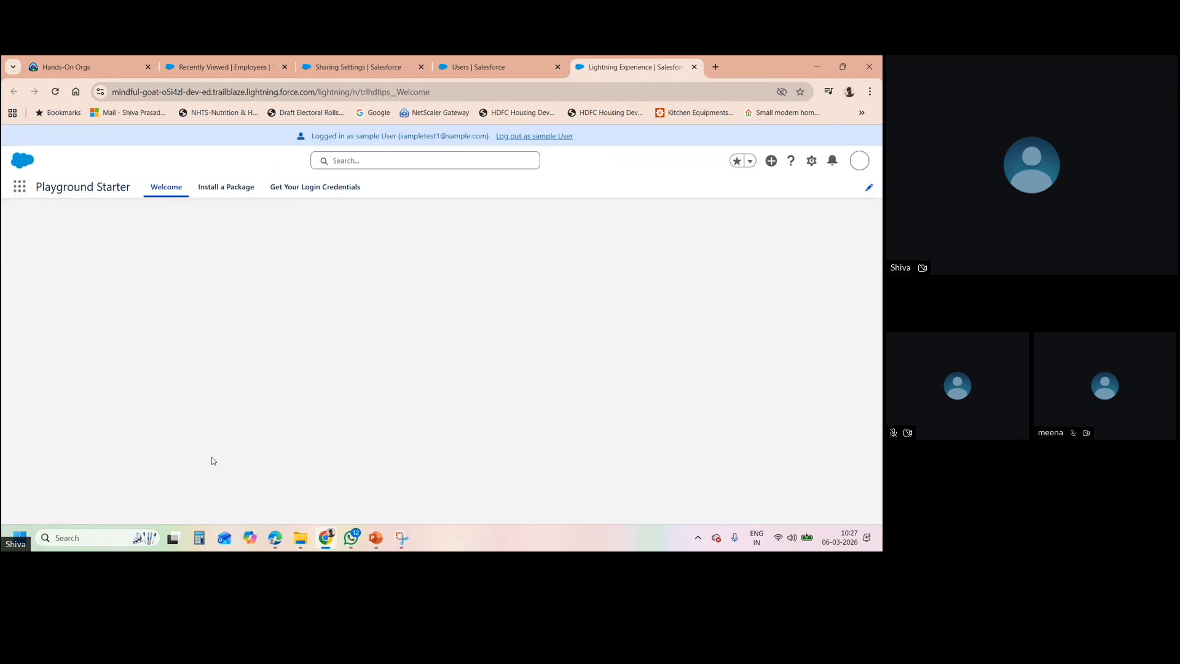
- As the sample user, dismiss the Go Mobile prompt and search apps for 'EMPLY', finding nothing
left_click(21, 192)
left_click(21, 188)
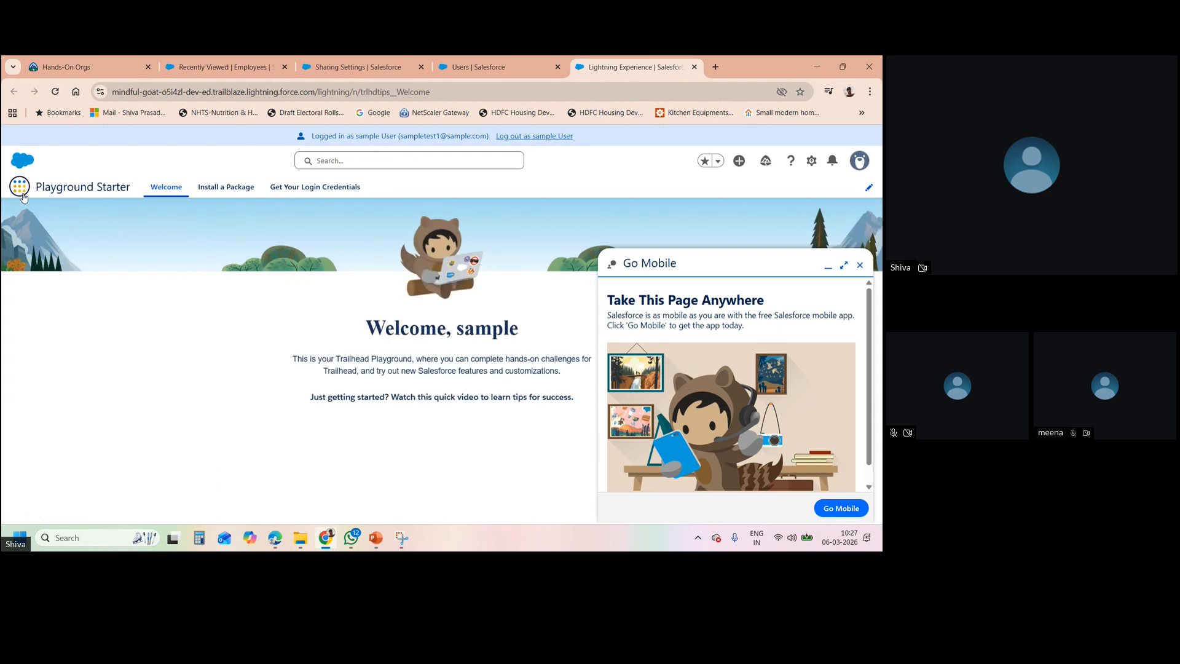
left_click(859, 265)
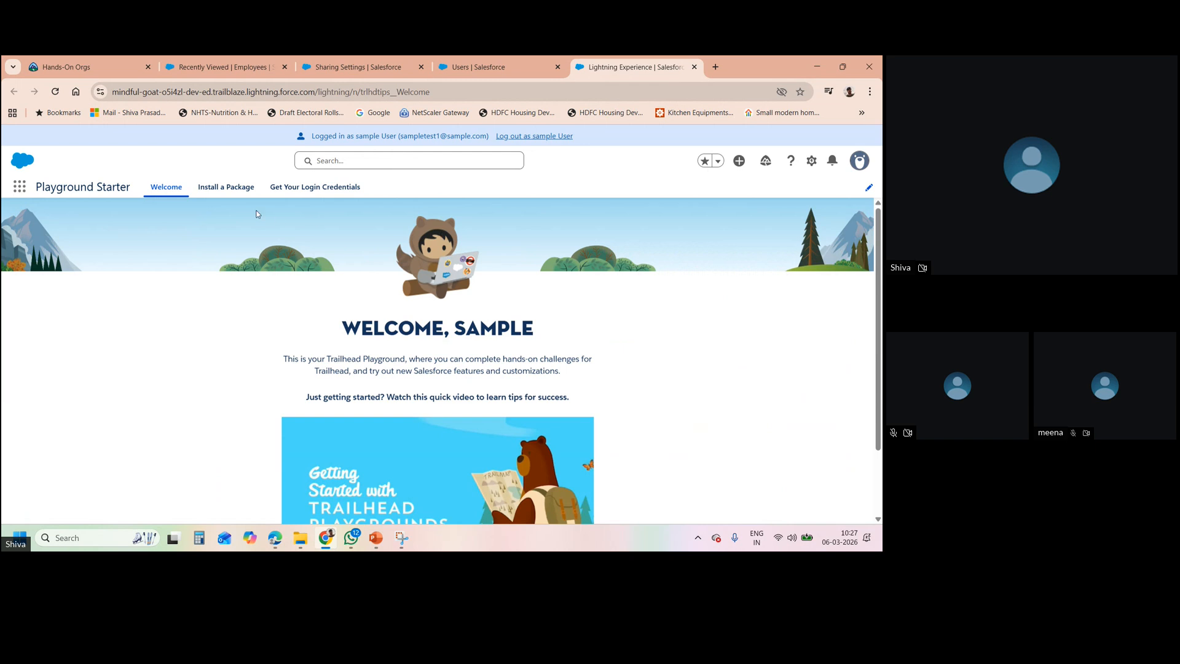
left_click(24, 191)
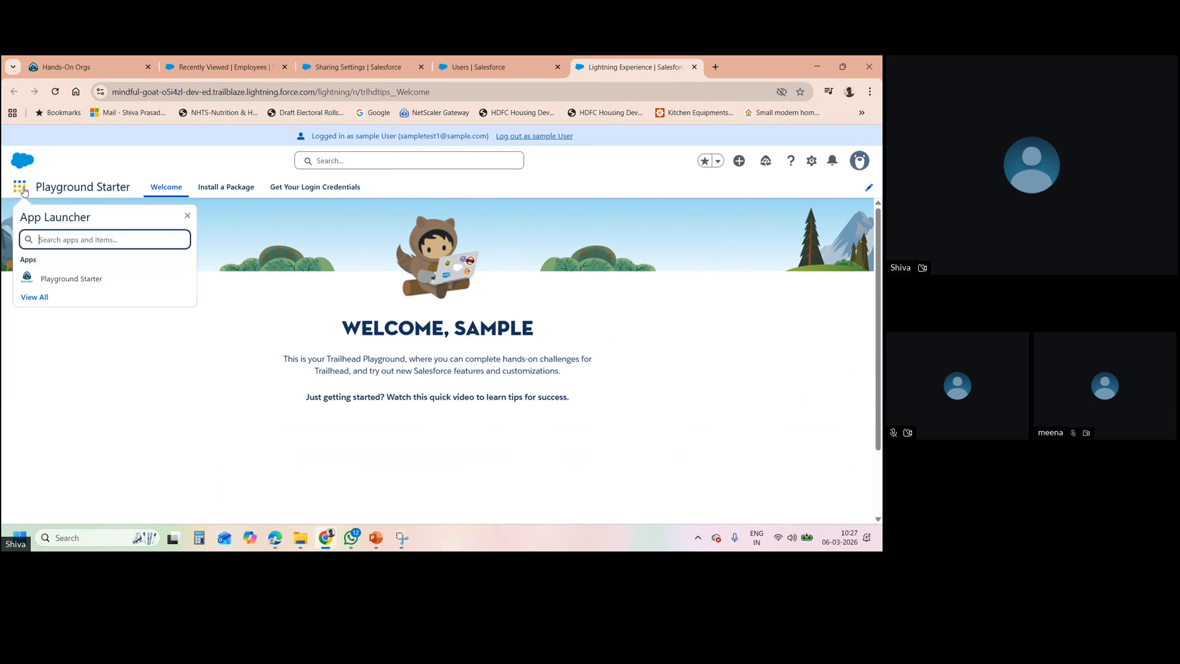
type("EMPL")
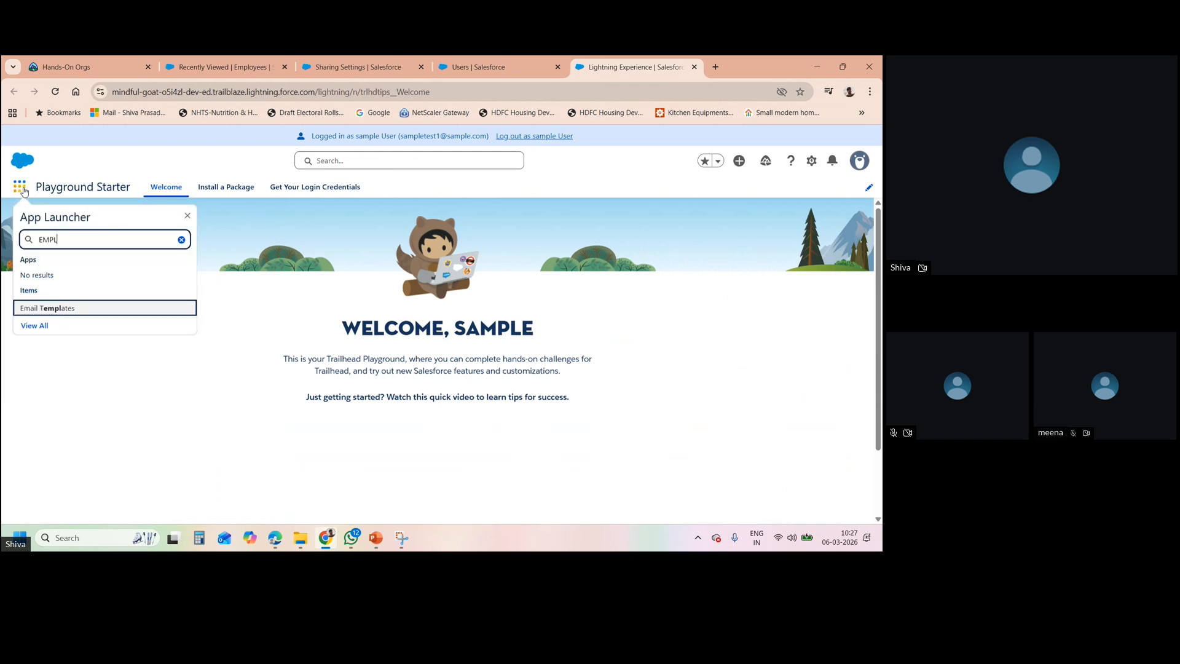
type("Y")
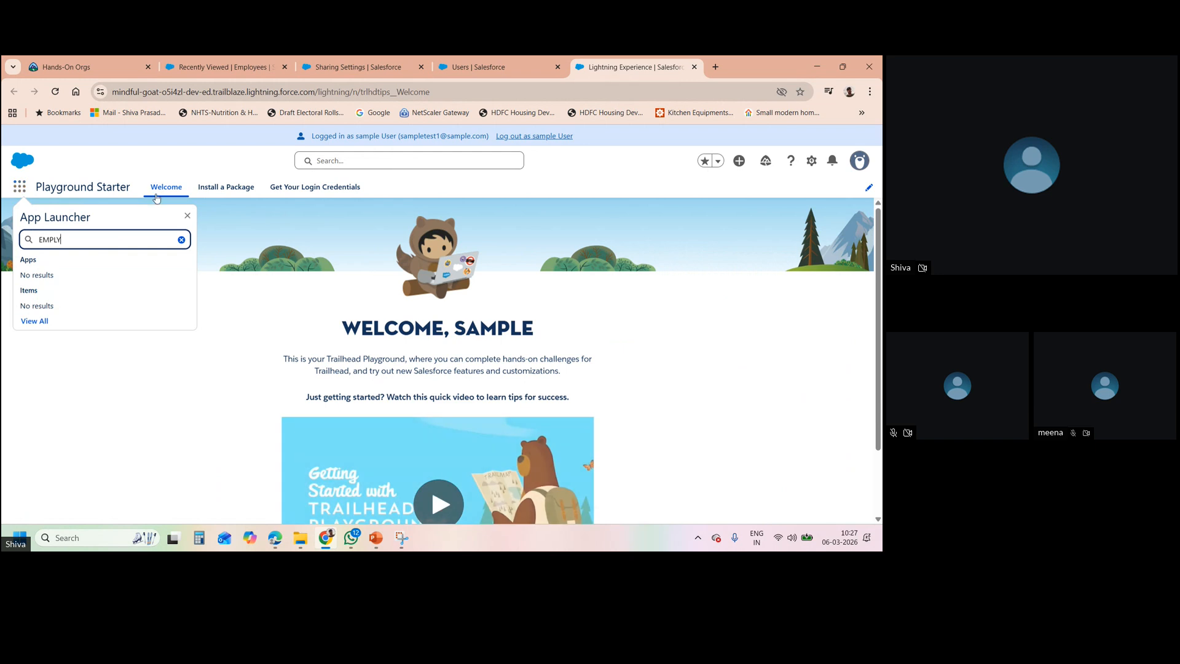
left_click(227, 173)
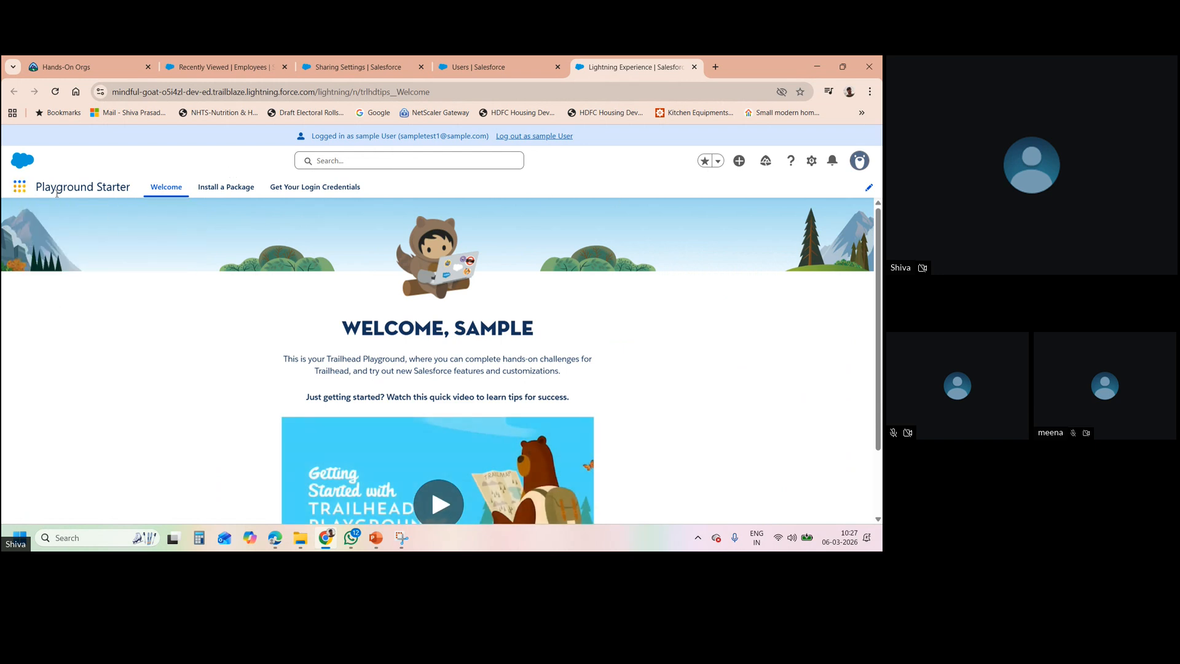
- Search apps for 'sALE' with no results, then log out of the sample user session
left_click(17, 191)
type("SER")
key("BackSpace")
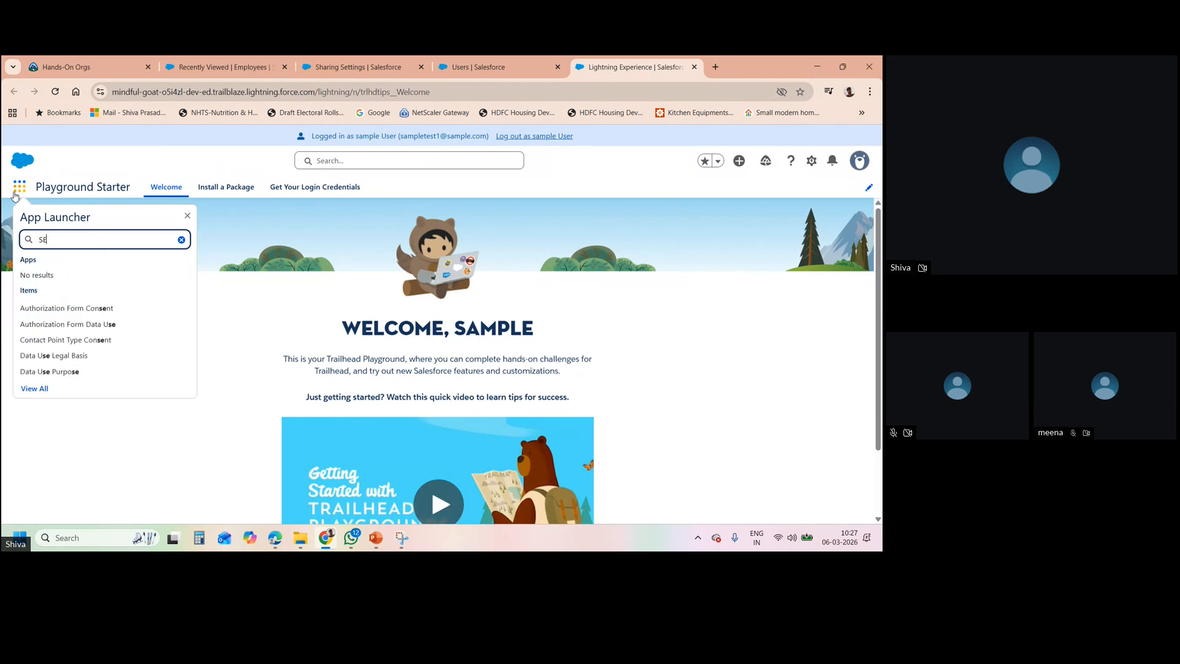
key("BackSpace")
key("BackSpace")
type("sALE")
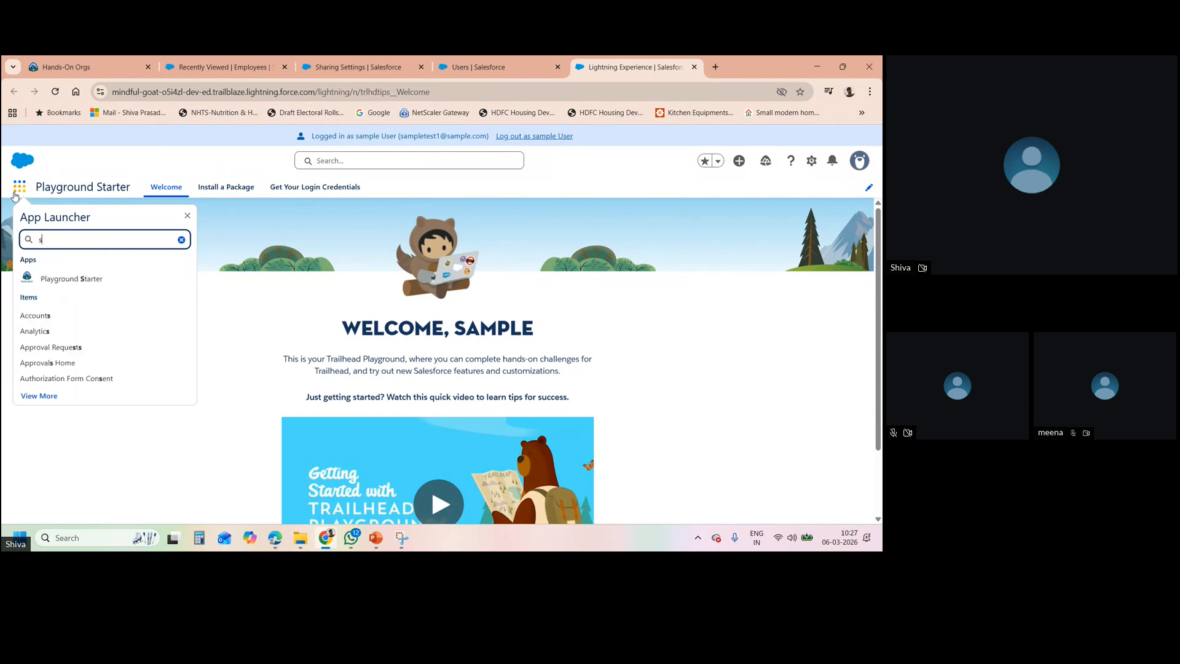
left_click(539, 137)
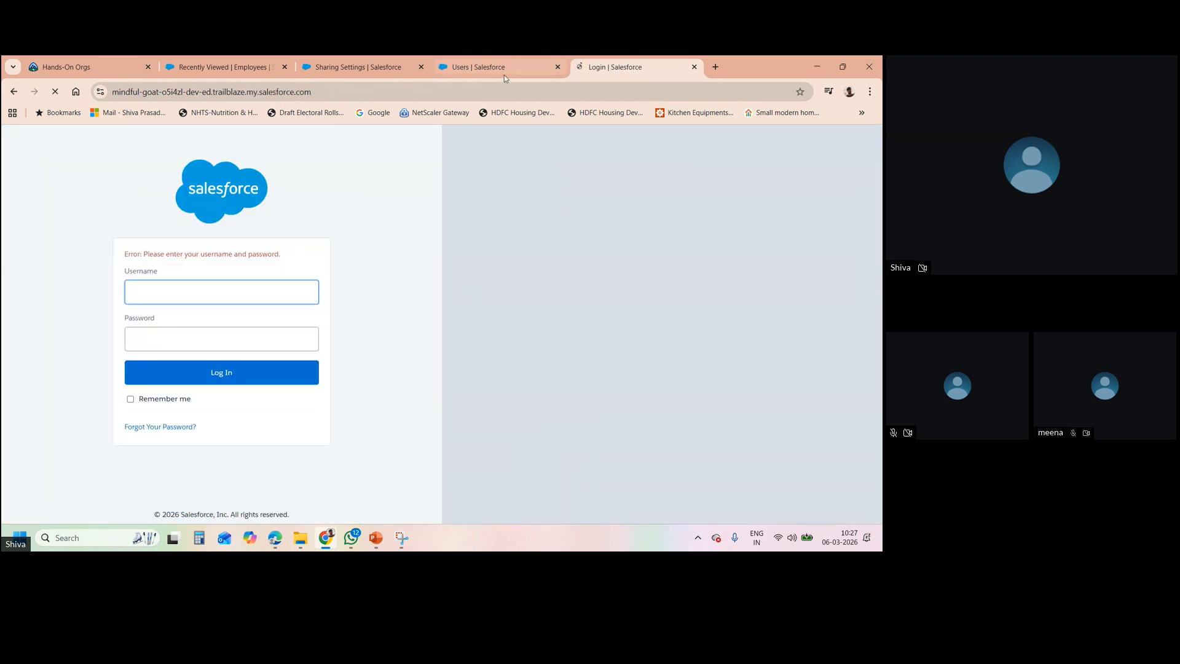
- Return to the Trailhead Hands-On Orgs page and launch the ORG A playground again
left_click(497, 72)
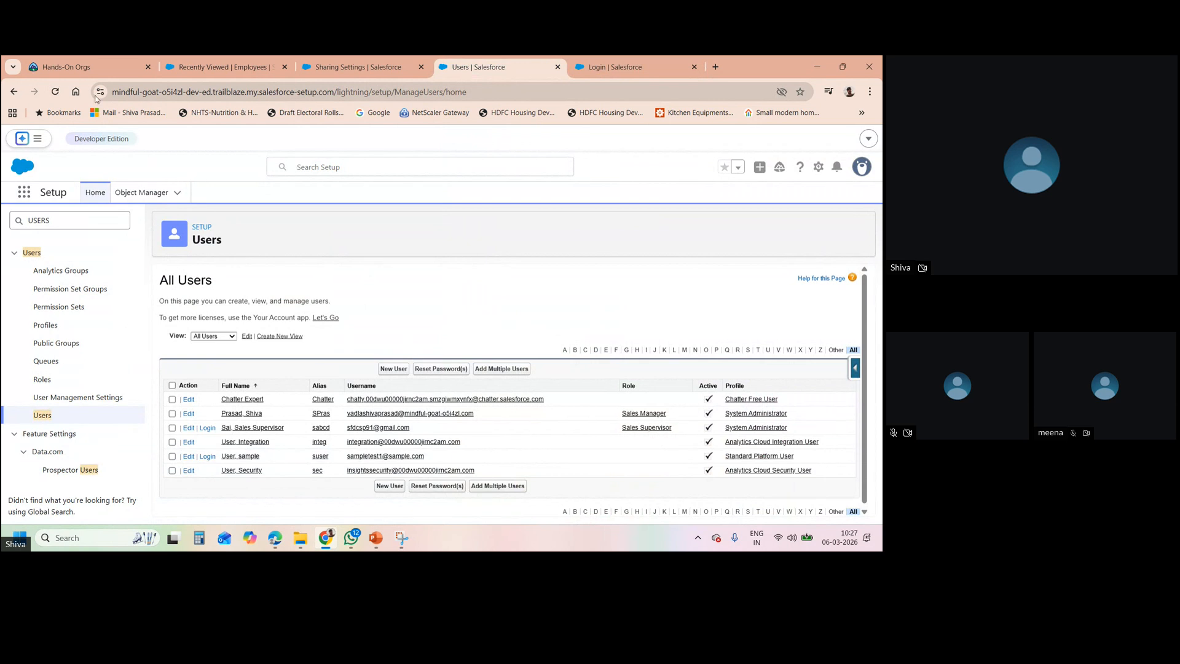
left_click(72, 68)
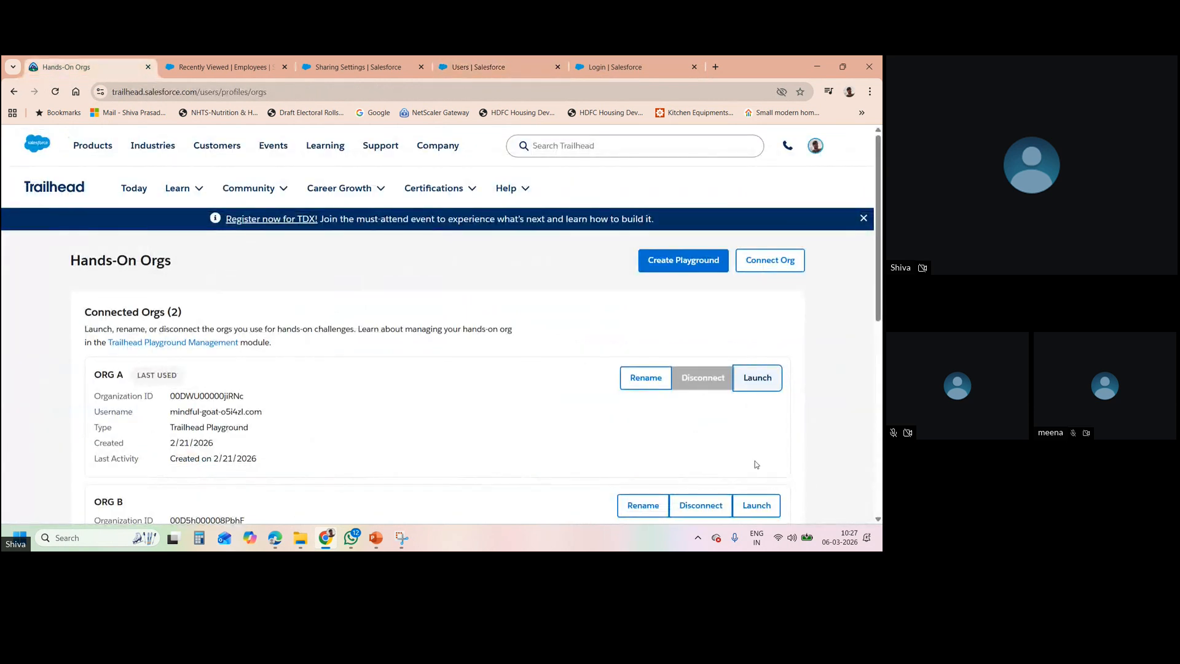
left_click(747, 386)
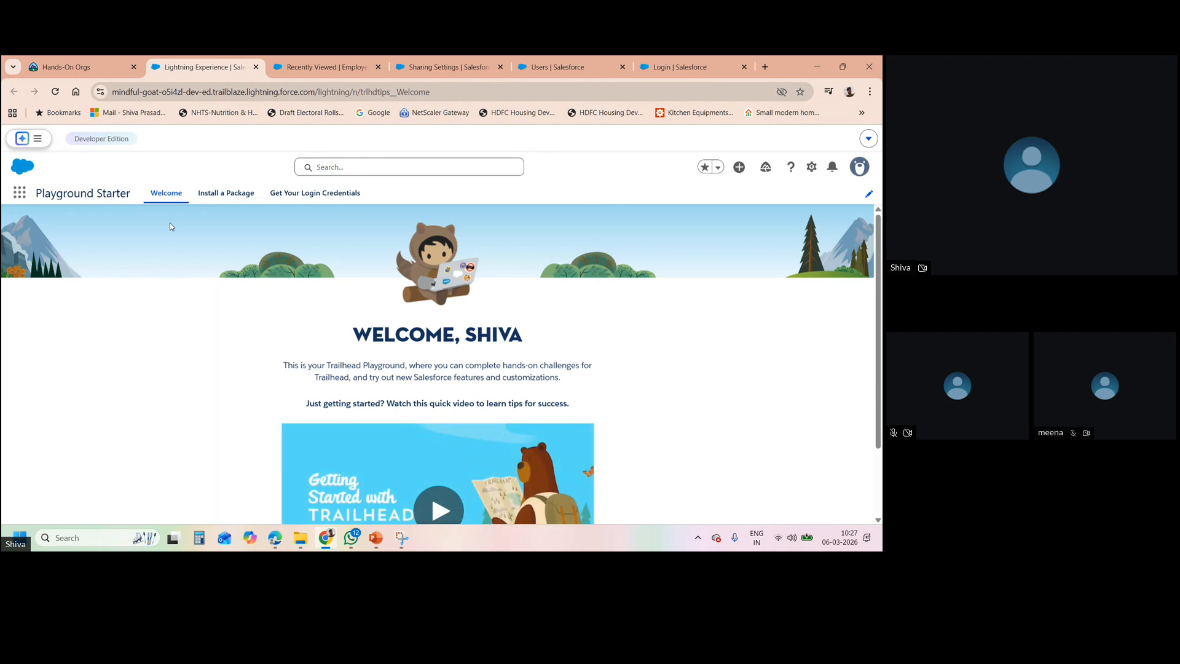
- Switch to the Sales app from the App Launcher
left_click(19, 194)
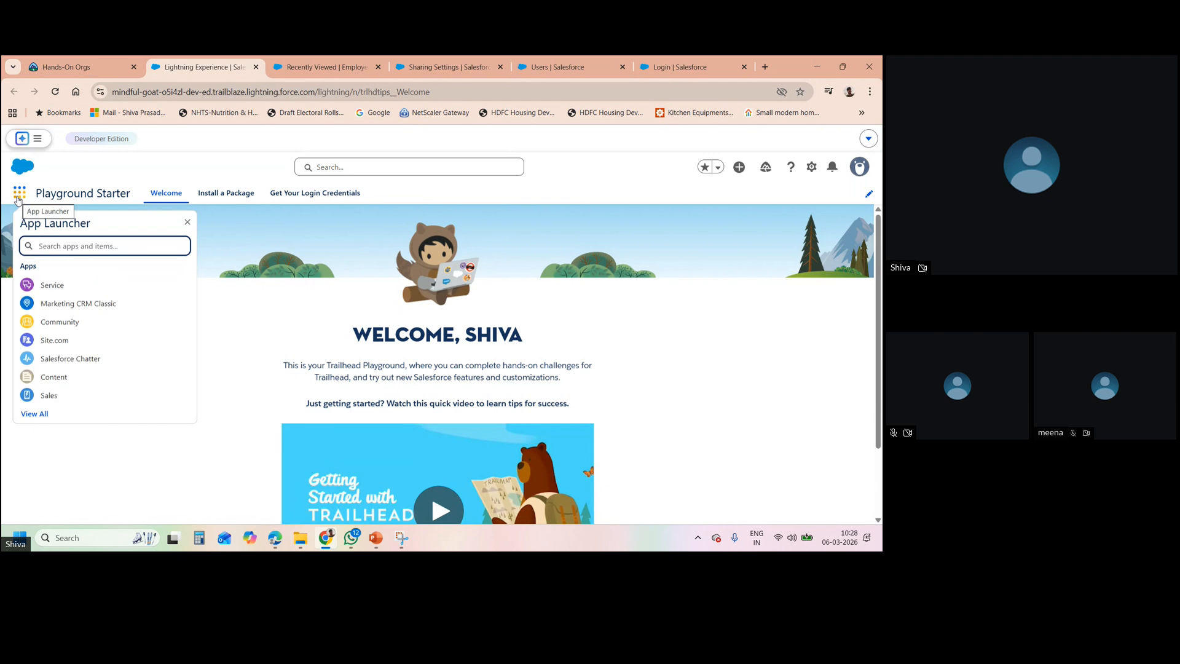
left_click(64, 394)
left_click(63, 394)
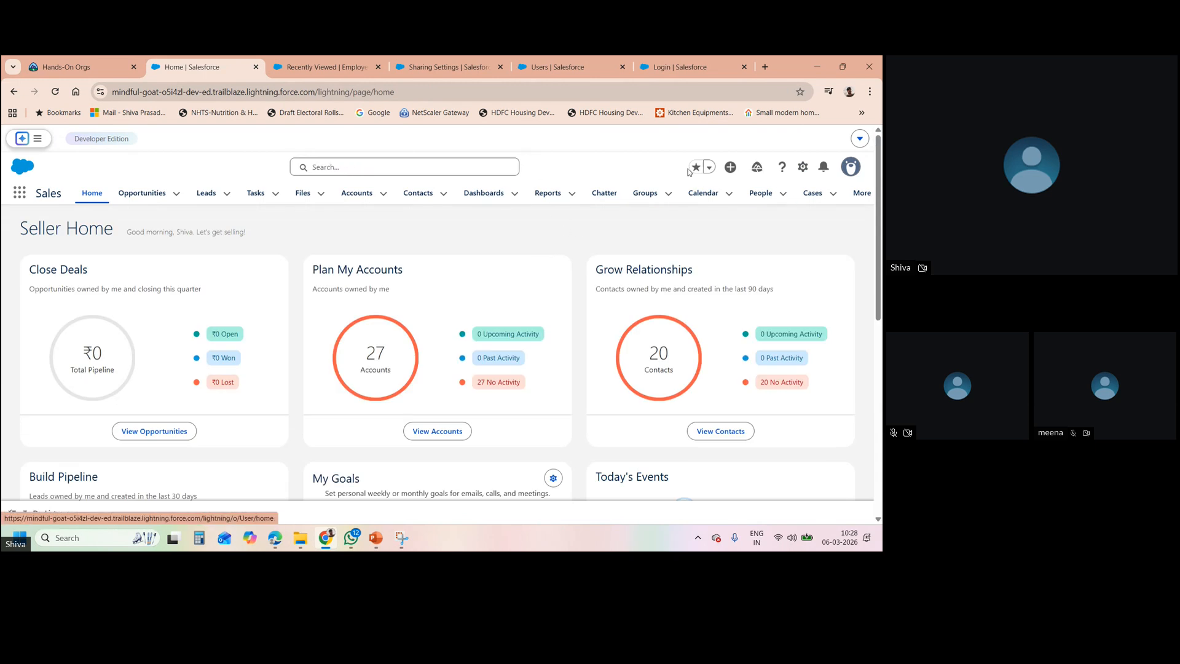
- Open Setup in a new tab and filter its Quick Find by 'USERS'
left_click(802, 167)
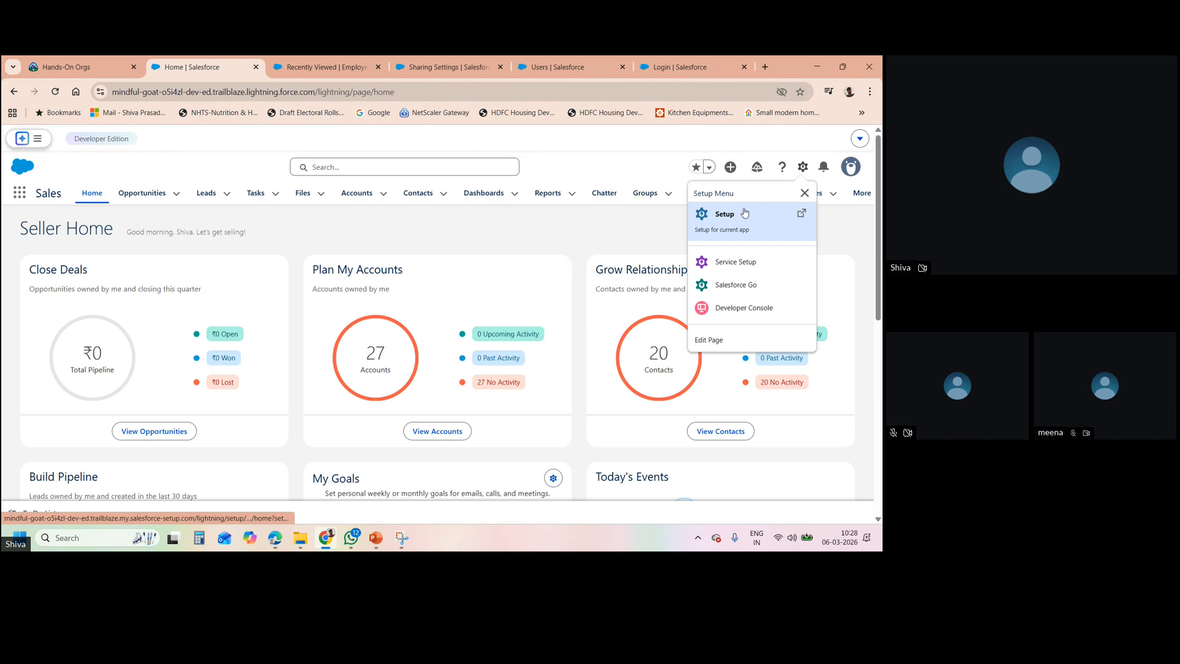
left_click(725, 214)
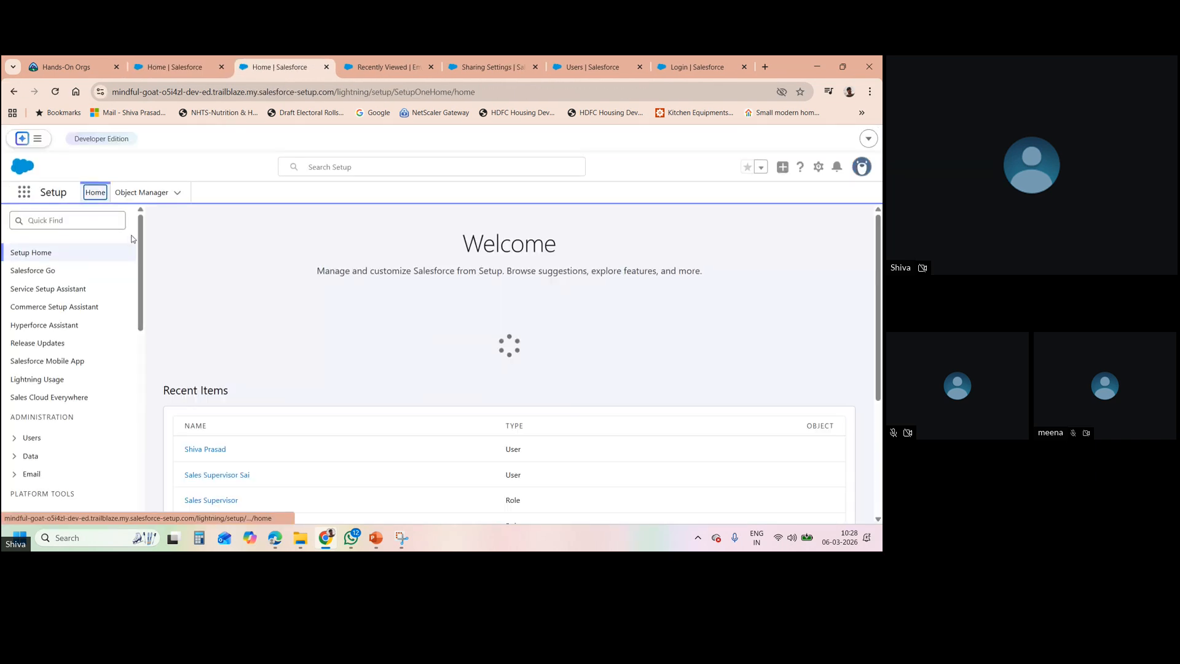
left_click(90, 222)
type("USERS")
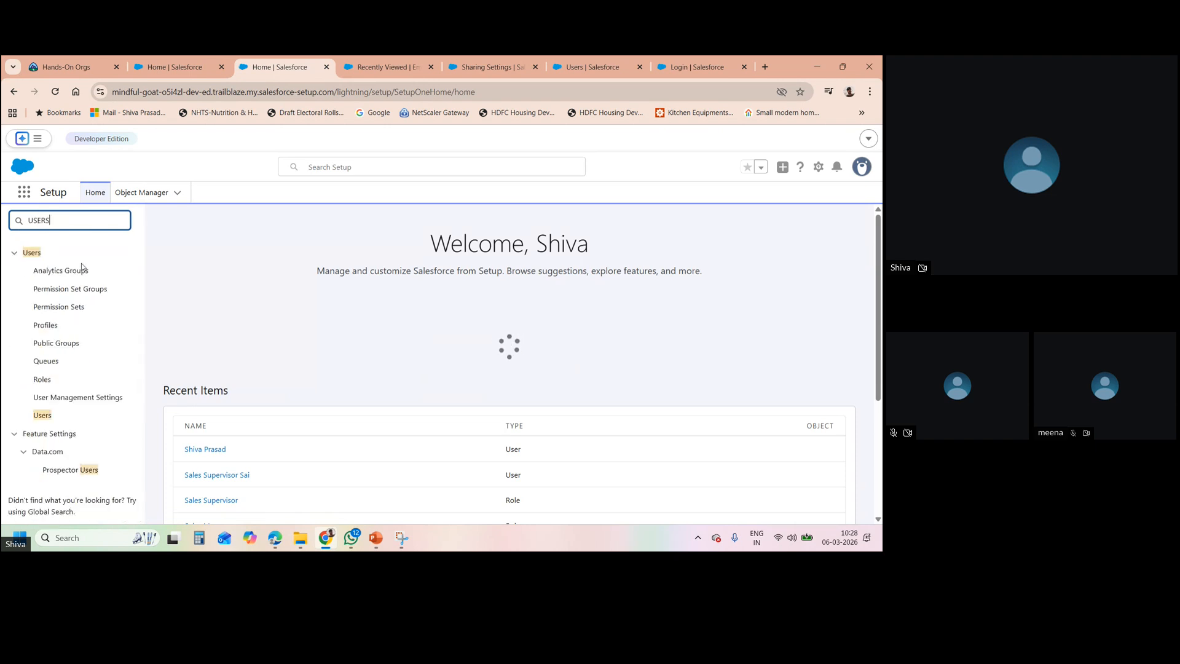
- Open the Users setup page and log in as the Sales Supervisor user
left_click(55, 420)
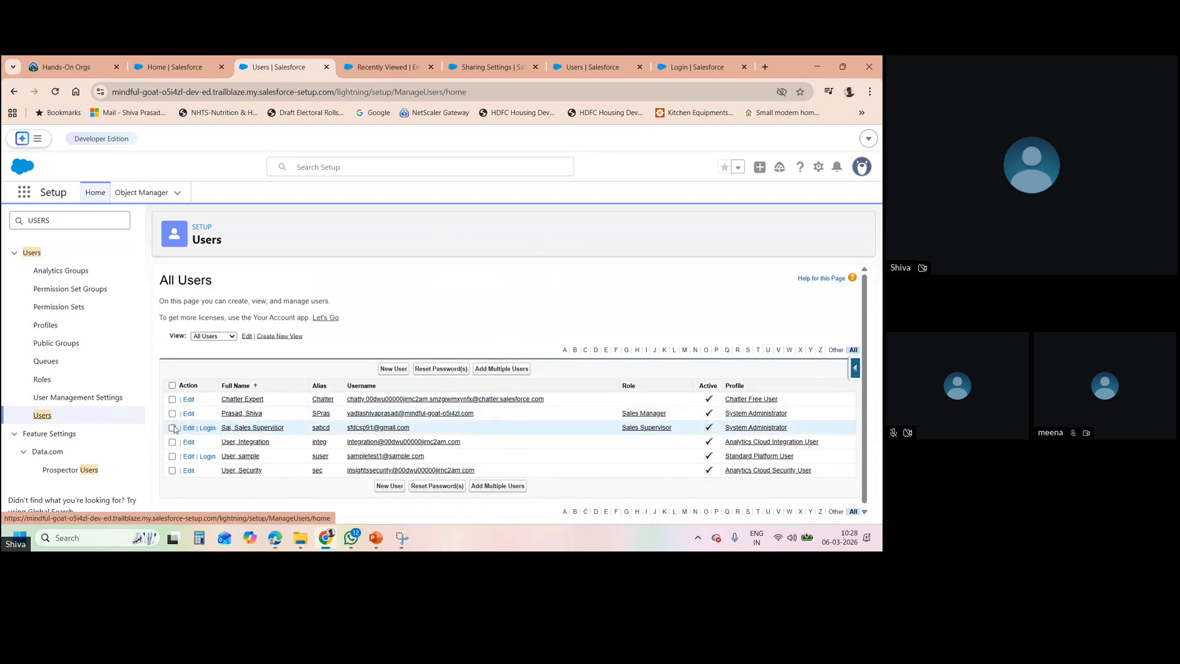
left_click(207, 428)
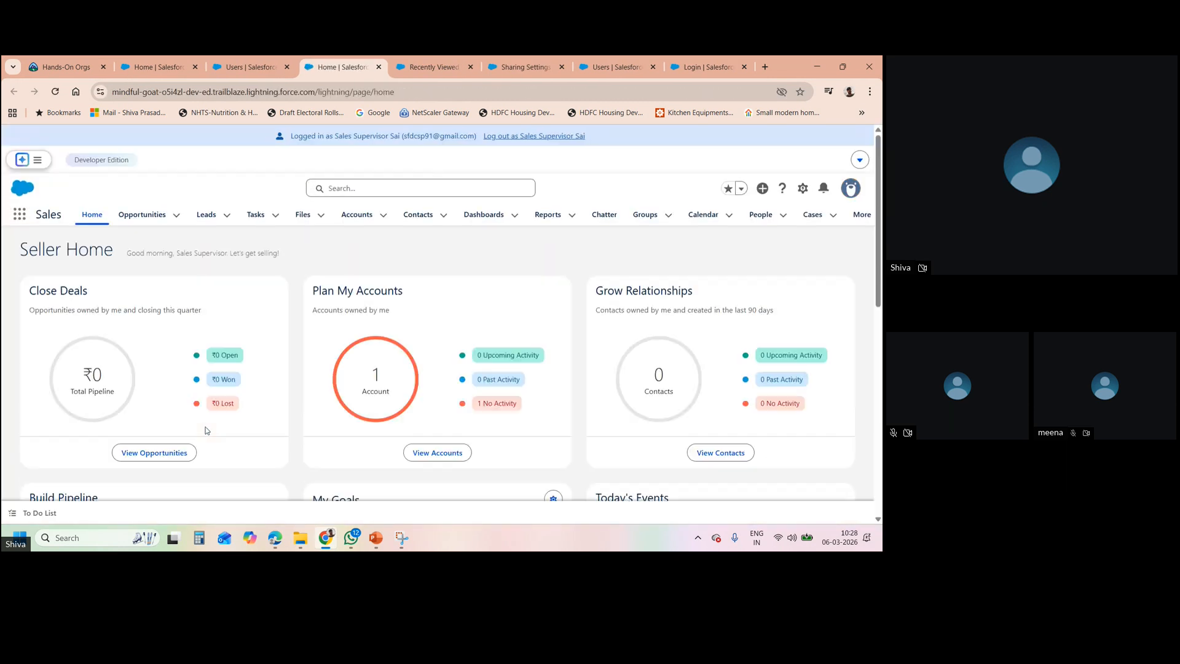
- Open the Employees records from an App Launcher search for 'EMPLOYE' and dismiss the promo popup
left_click(18, 212)
type("E")
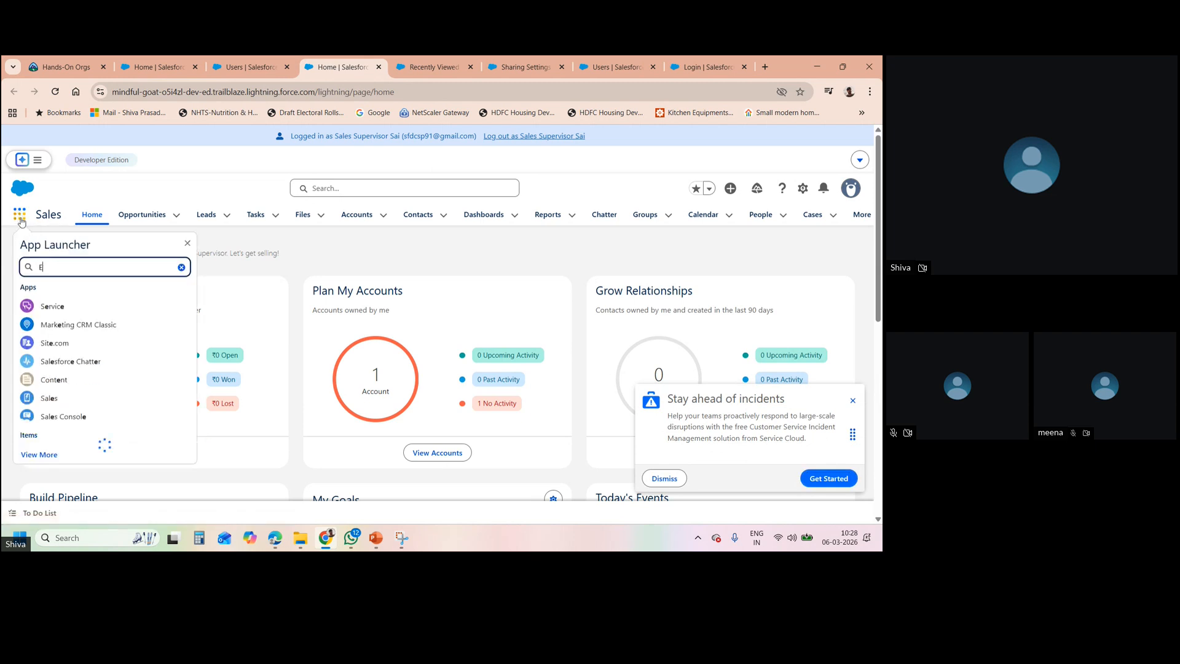
type("MPLOYE")
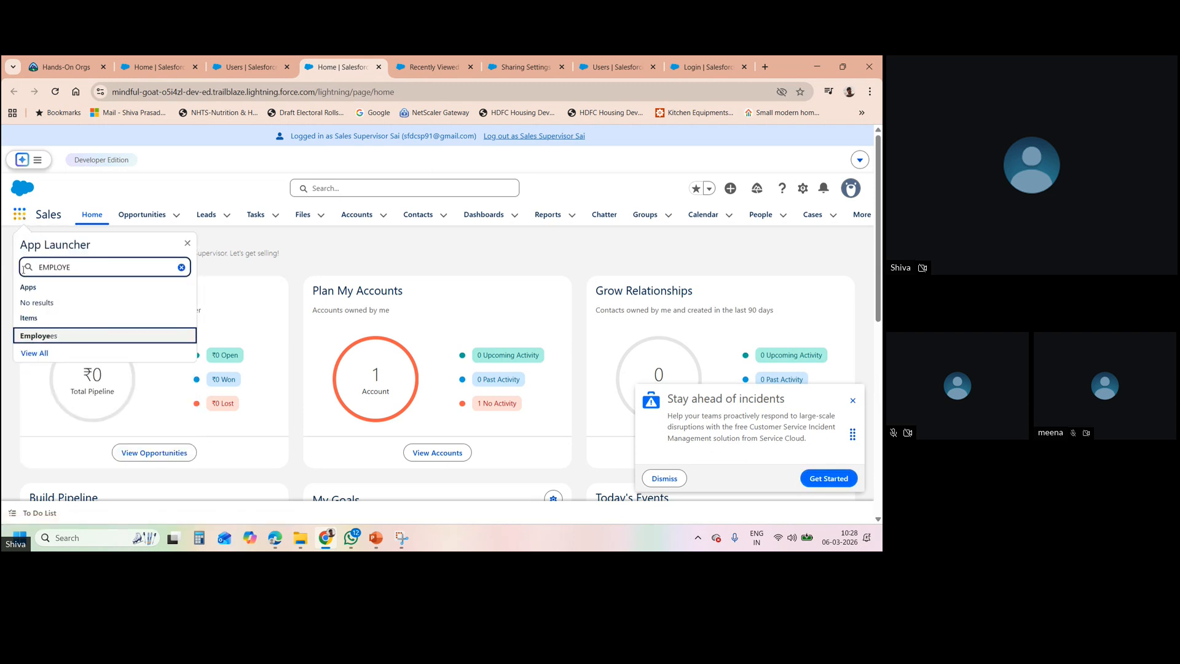
left_click(42, 335)
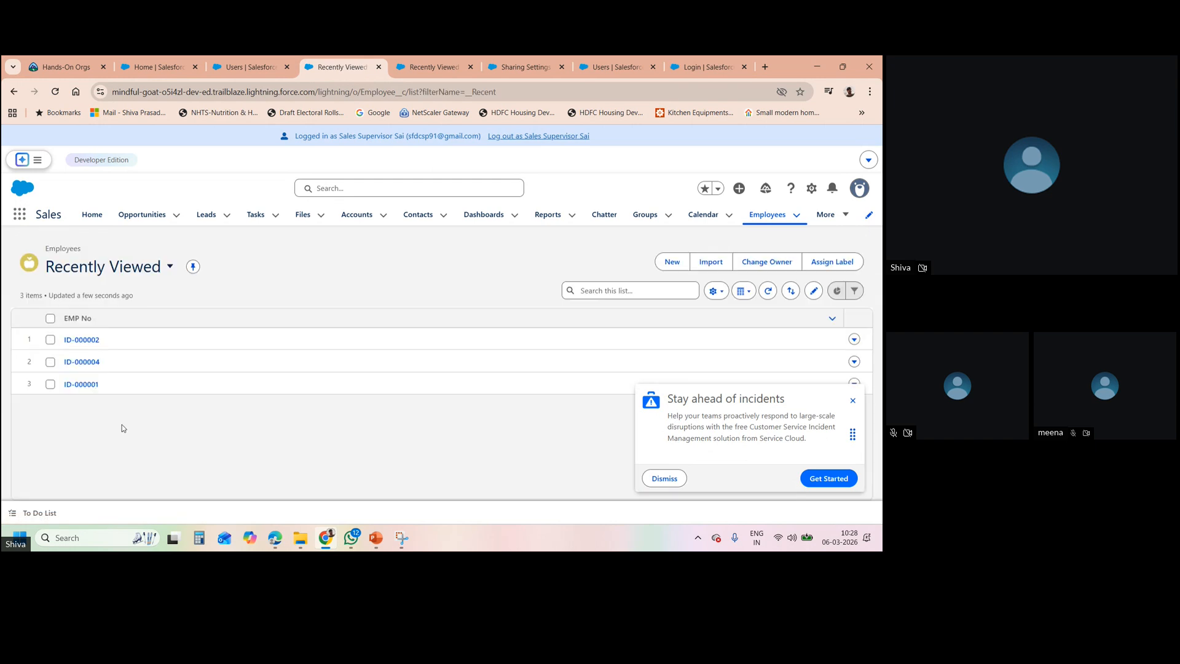
left_click(854, 403)
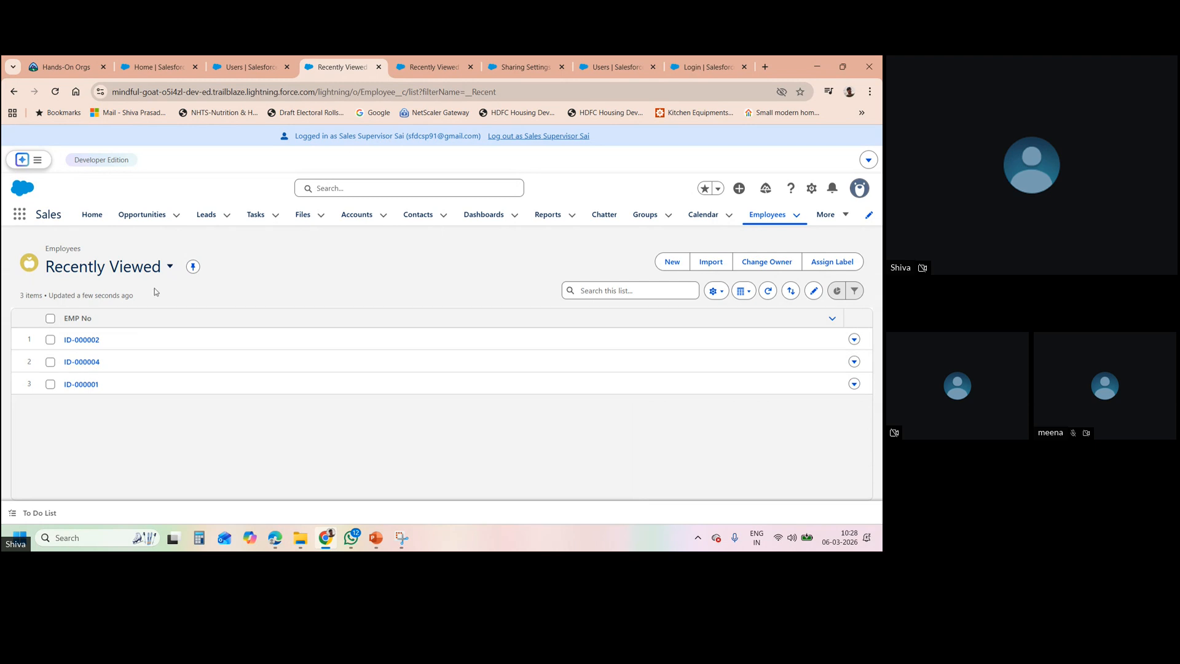
- Switch the Employees list view to All, showing ID-000001 through ID-000005
left_click(170, 266)
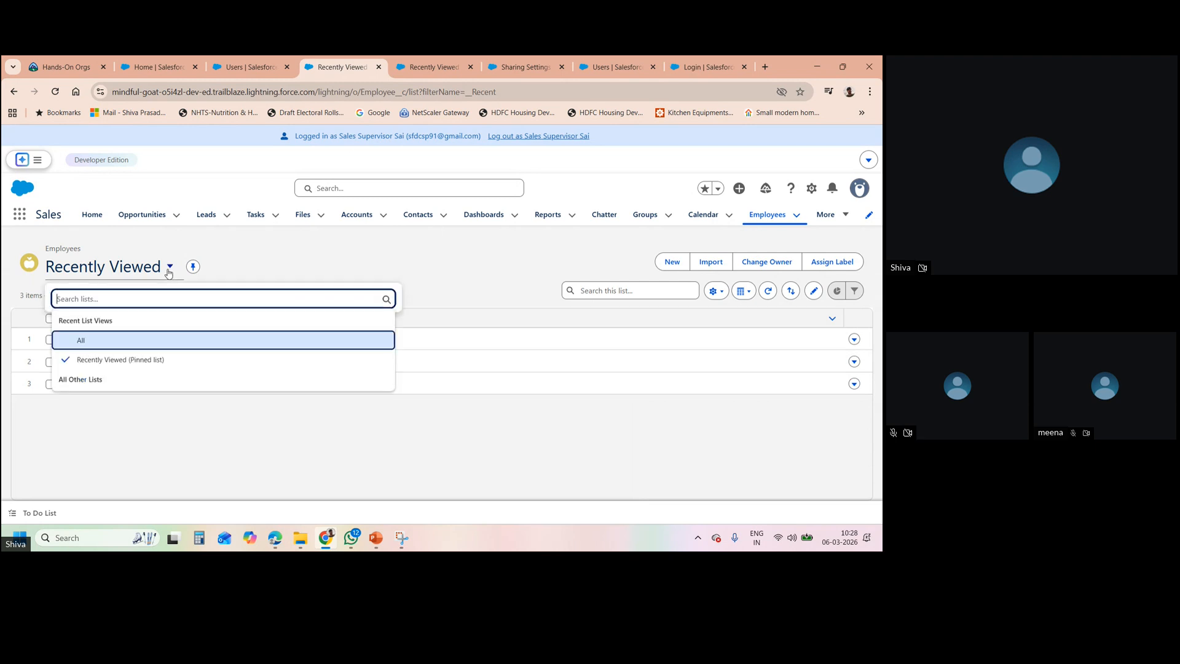
left_click(133, 340)
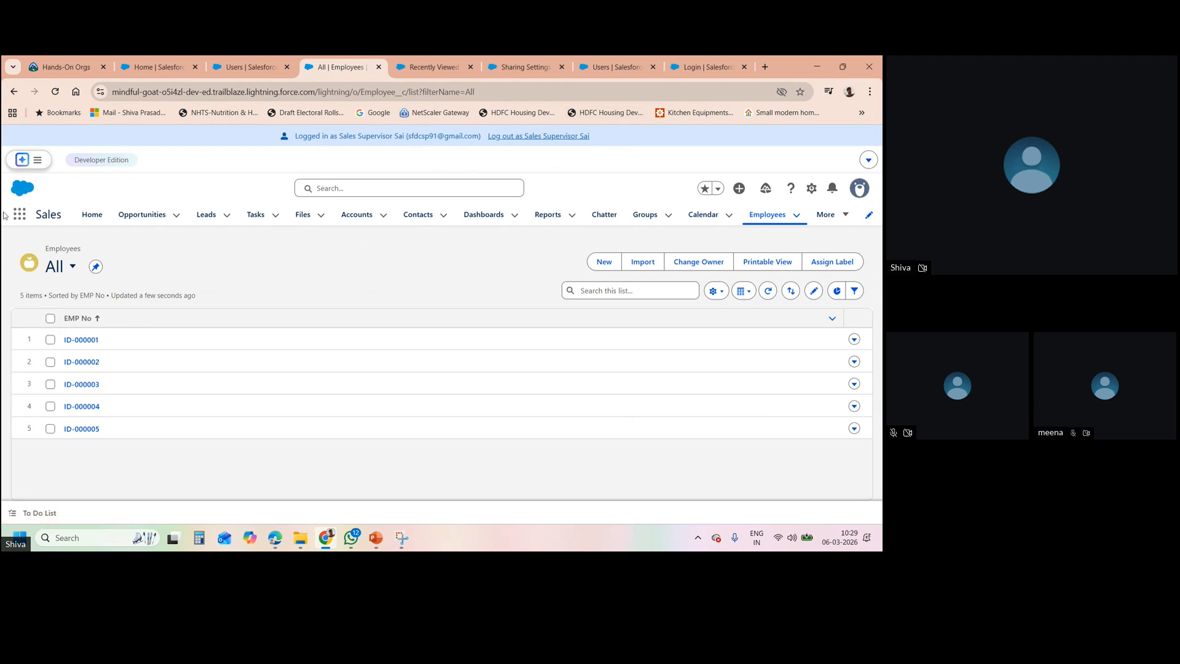
left_click(811, 189)
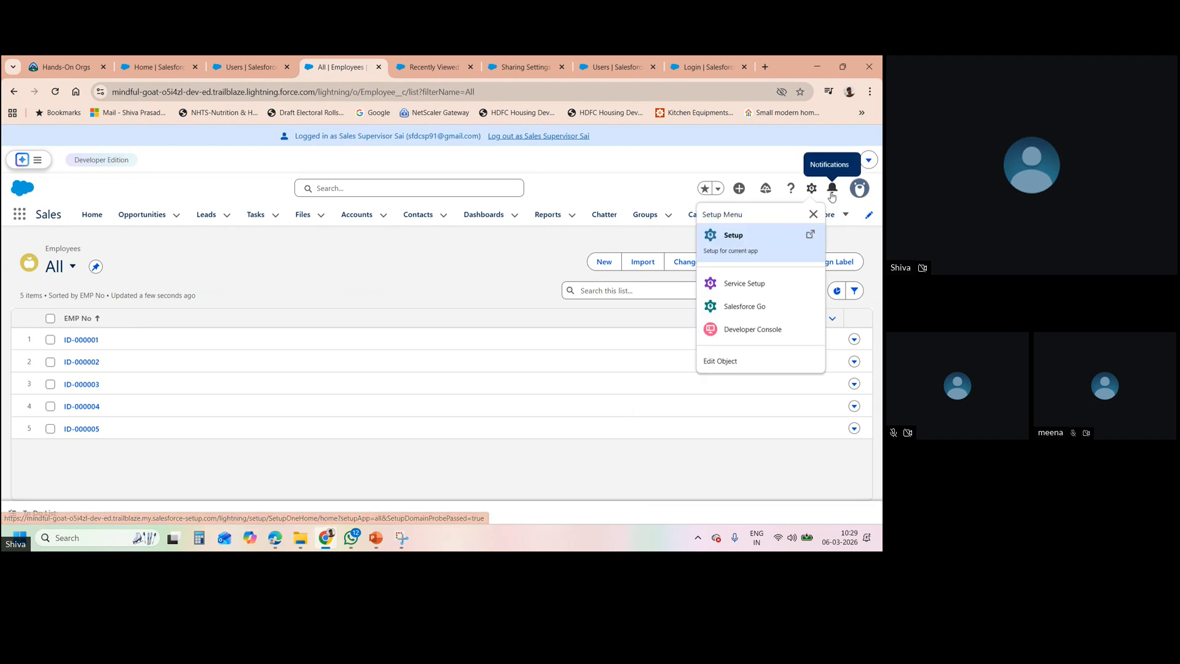
- Open the Sales Supervisor's advanced user details and start editing them
left_click(859, 188)
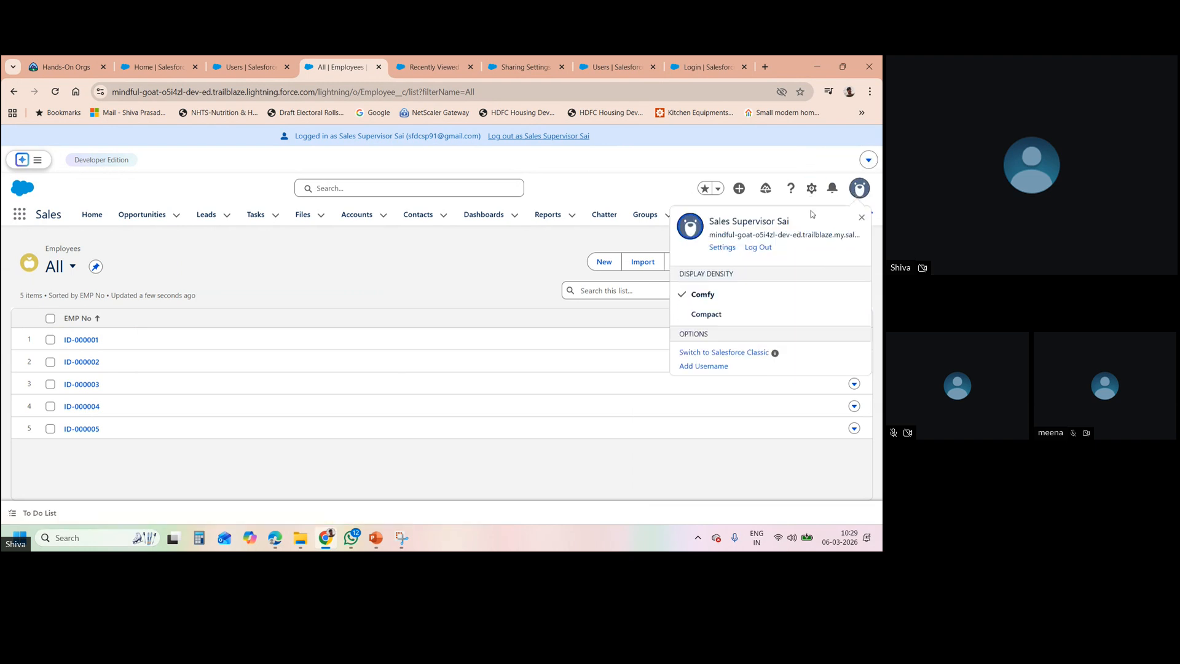
left_click(723, 248)
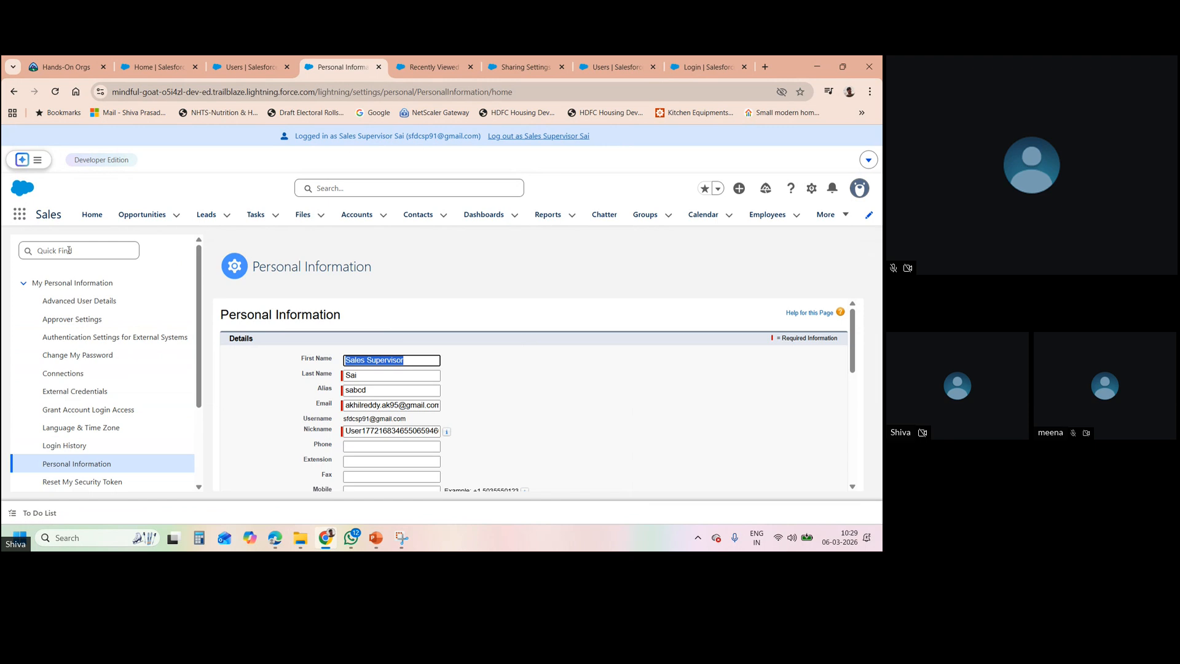
left_click(101, 305)
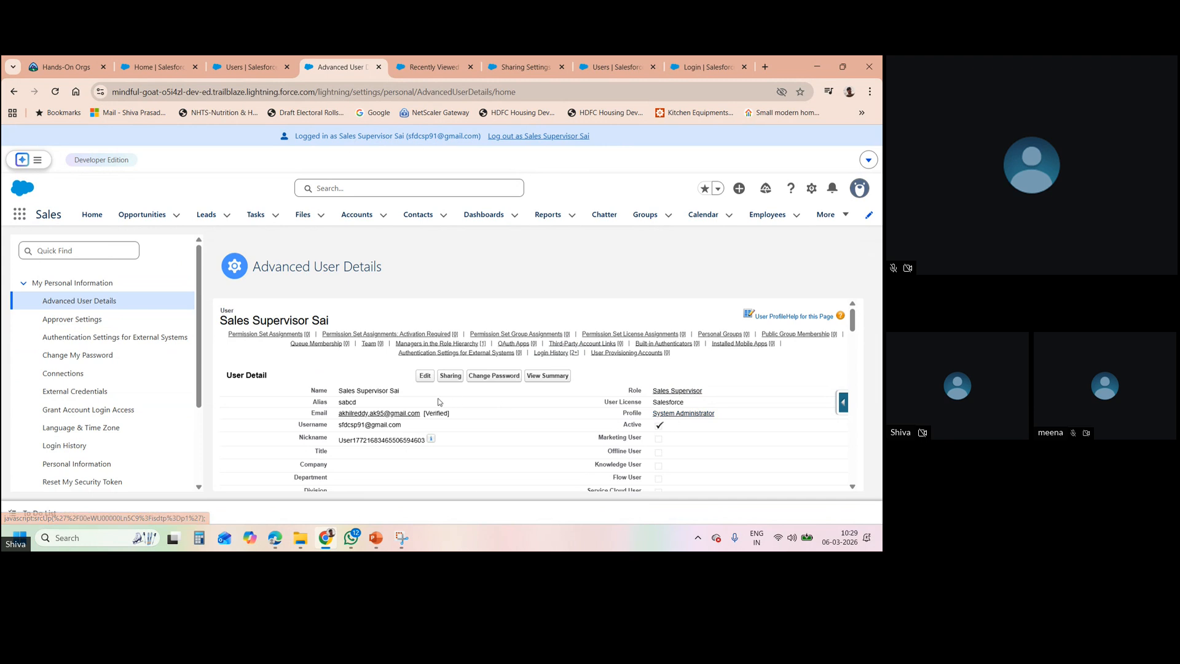
left_click(425, 376)
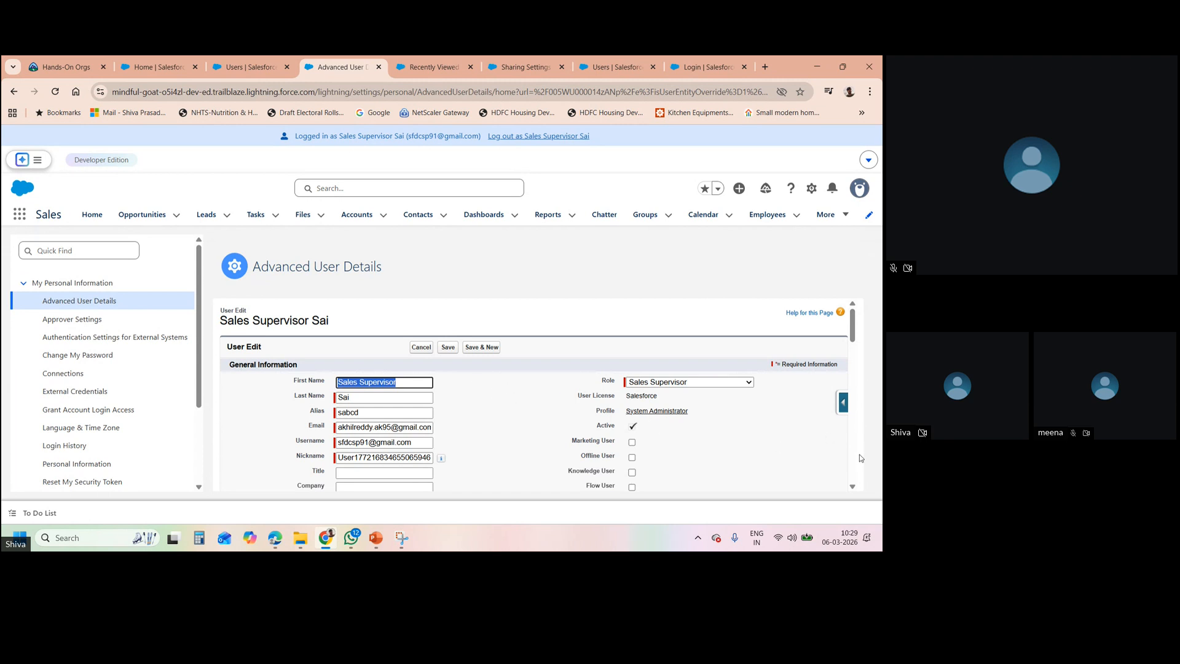
- Cancel the user edit without saving and open the user's System Administrator profile
scroll(857, 458, "down", 10)
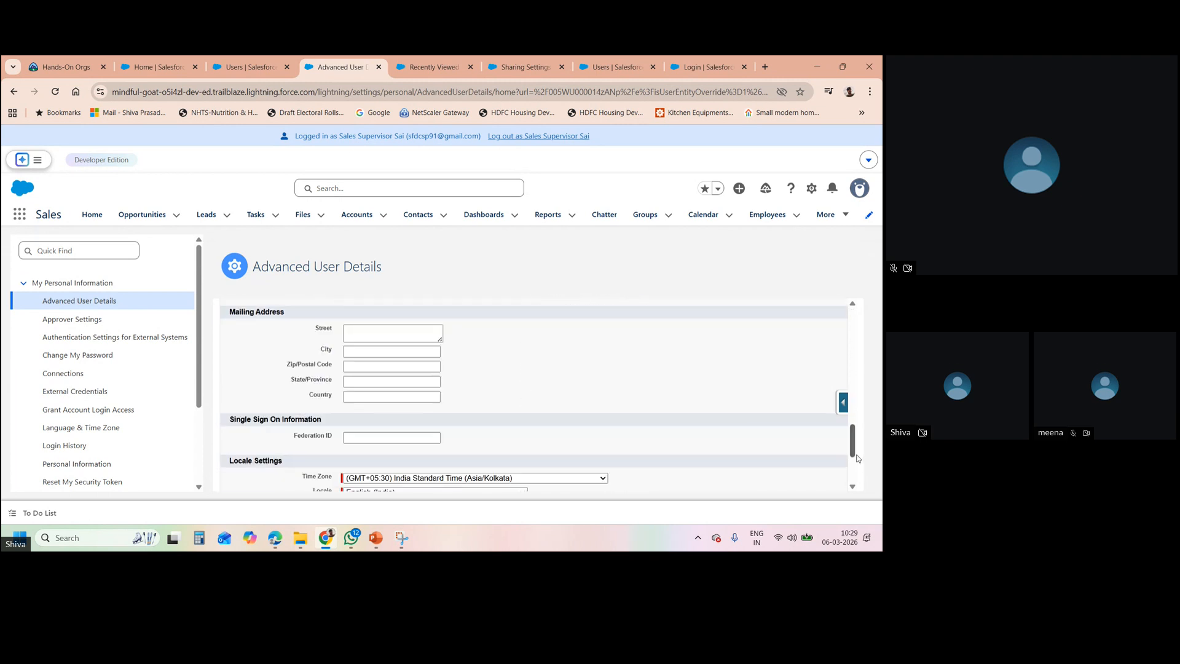
scroll(855, 473, "down", 3)
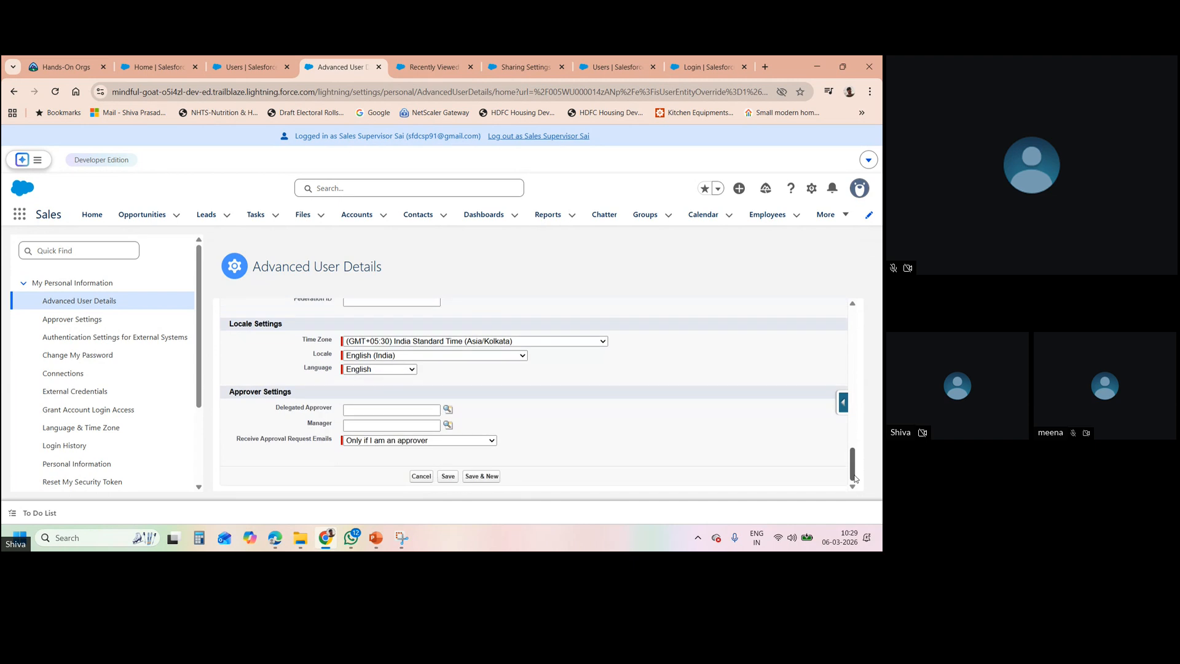
scroll(854, 319, "up", 13)
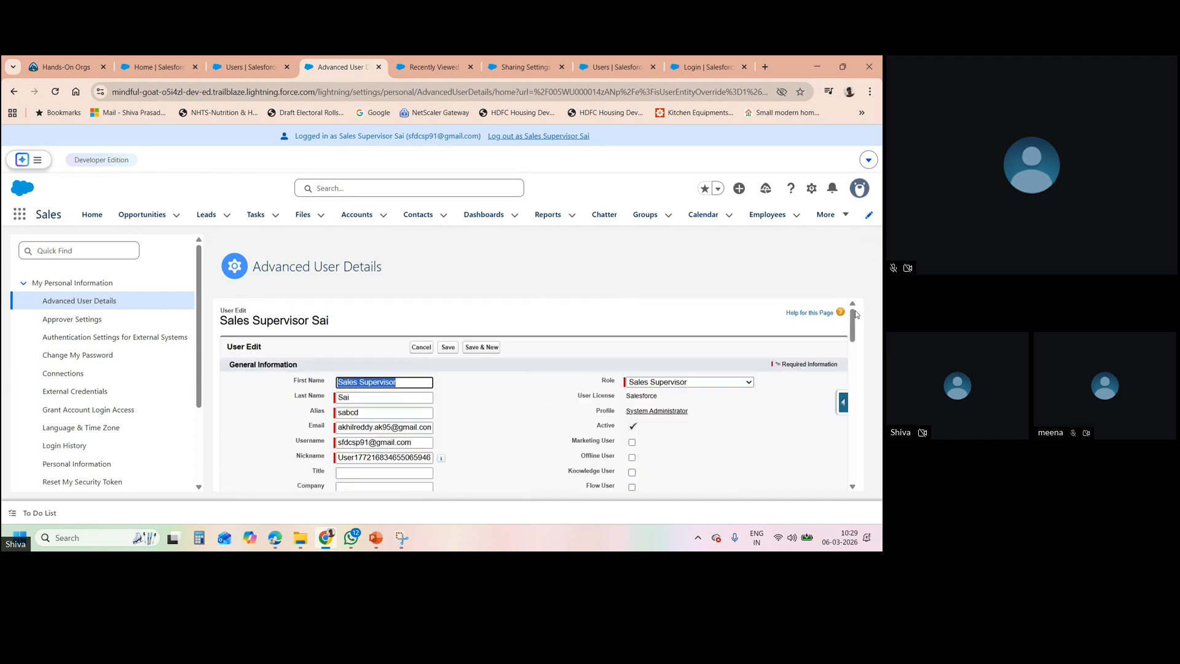
left_click(428, 349)
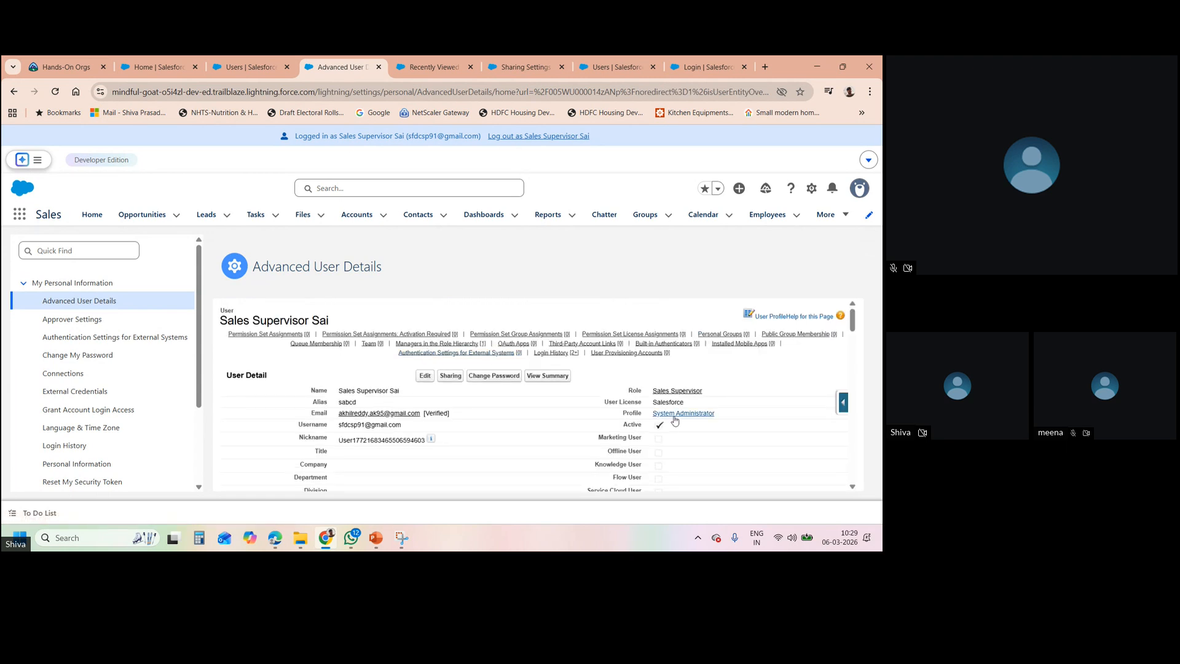
left_click(677, 416)
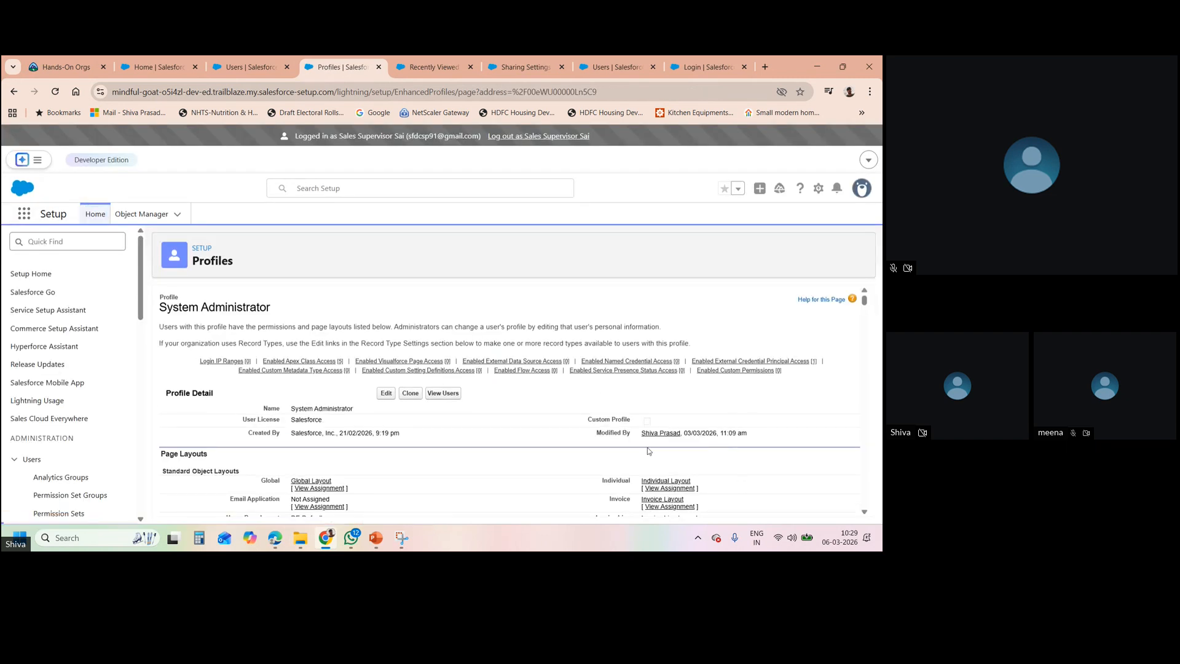
- Review the System Administrator profile's Employees and Onboarding tasks permissions, then log out as Sales Supervisor
left_click(386, 393)
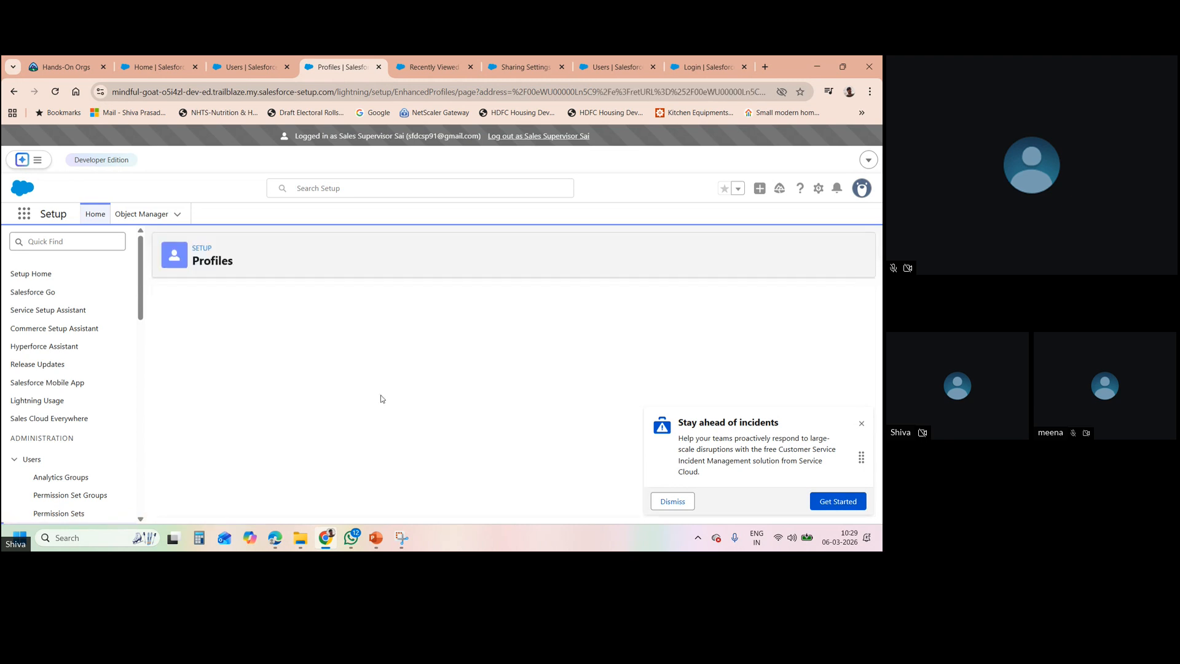
left_click(861, 423)
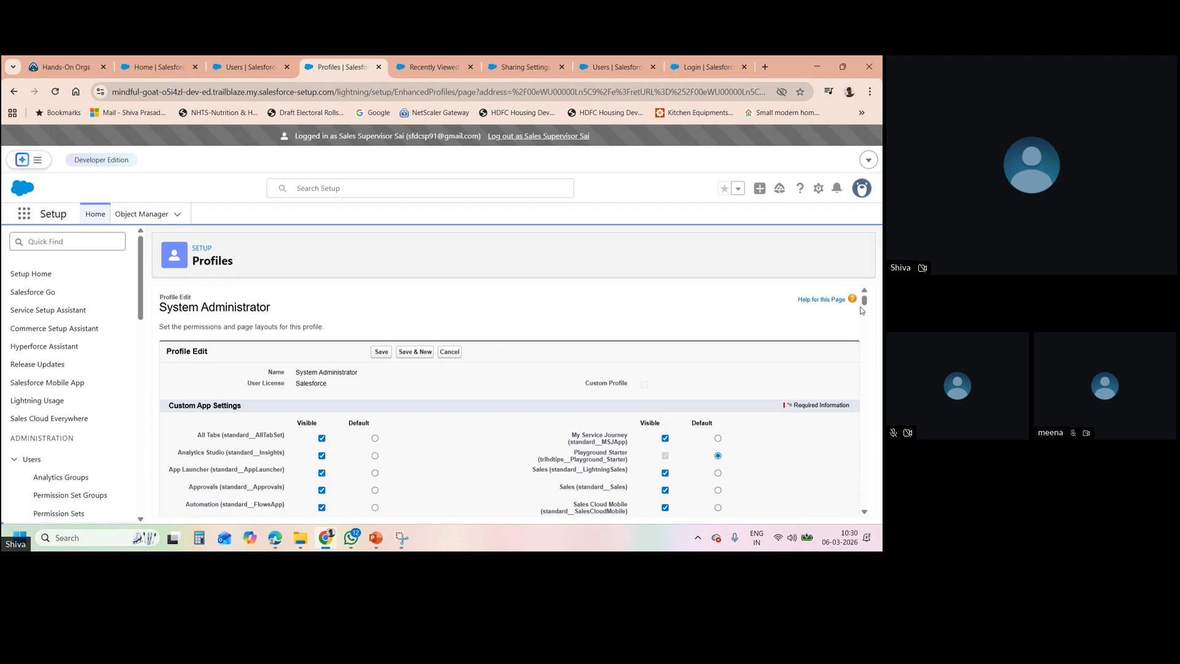
left_click_drag(864, 304, 852, 491)
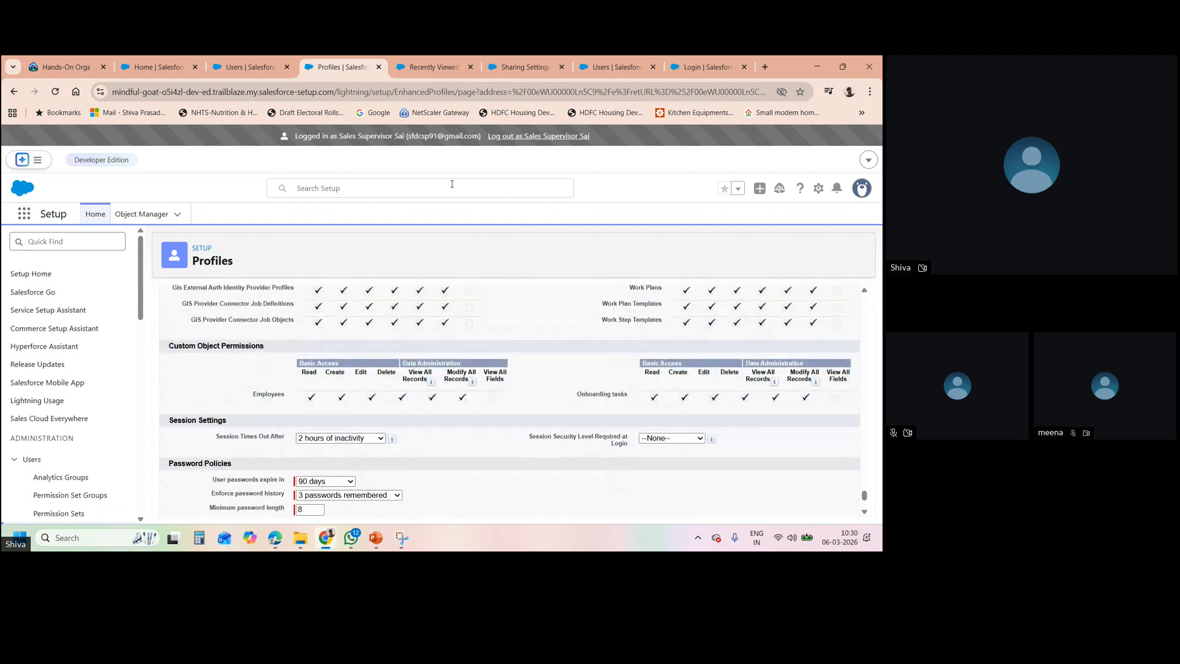
left_click(563, 136)
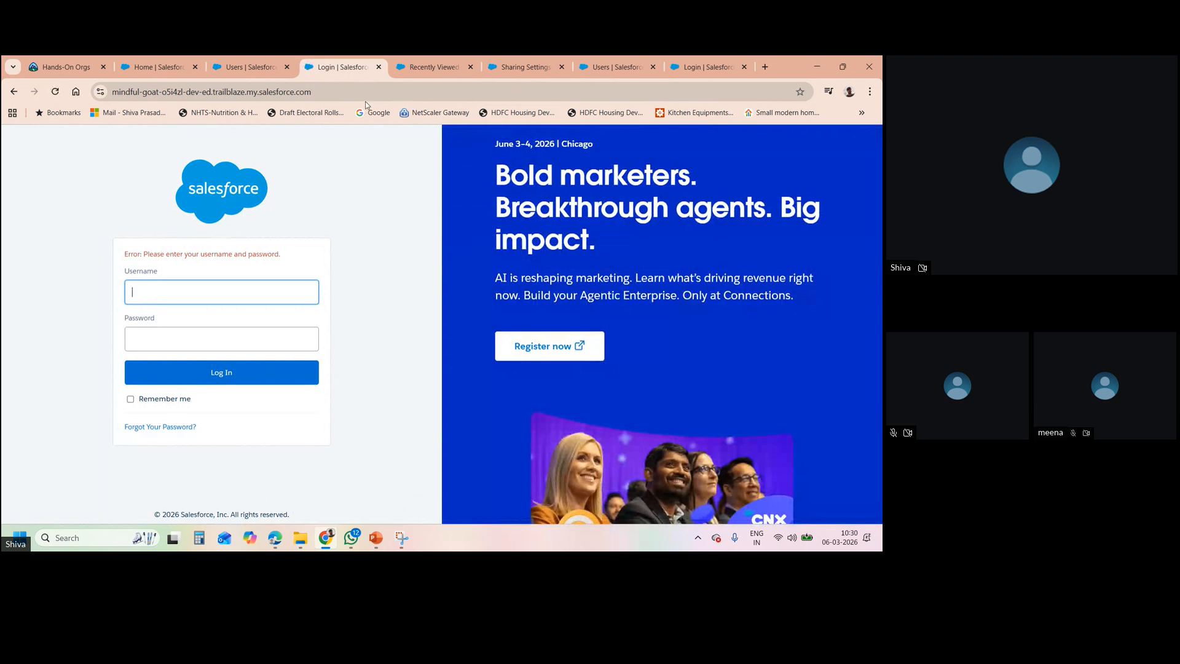
- Relaunch ORG A from Trailhead Hands-On Orgs, closing the login and stale Home tabs
left_click(379, 67)
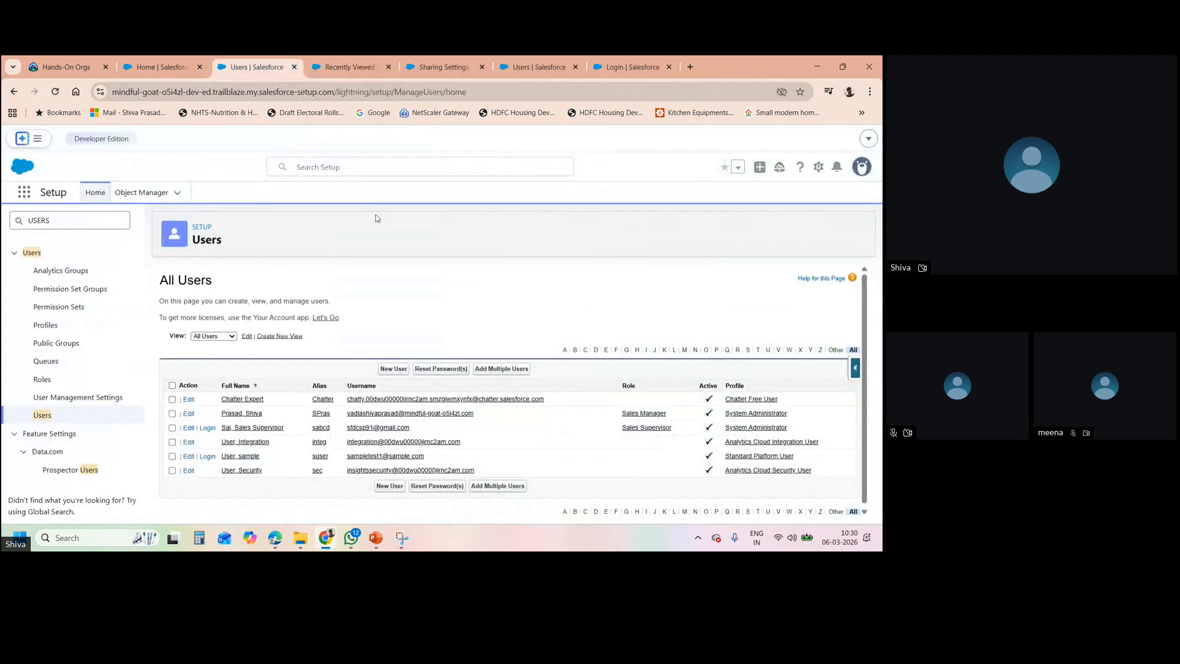
left_click(749, 430)
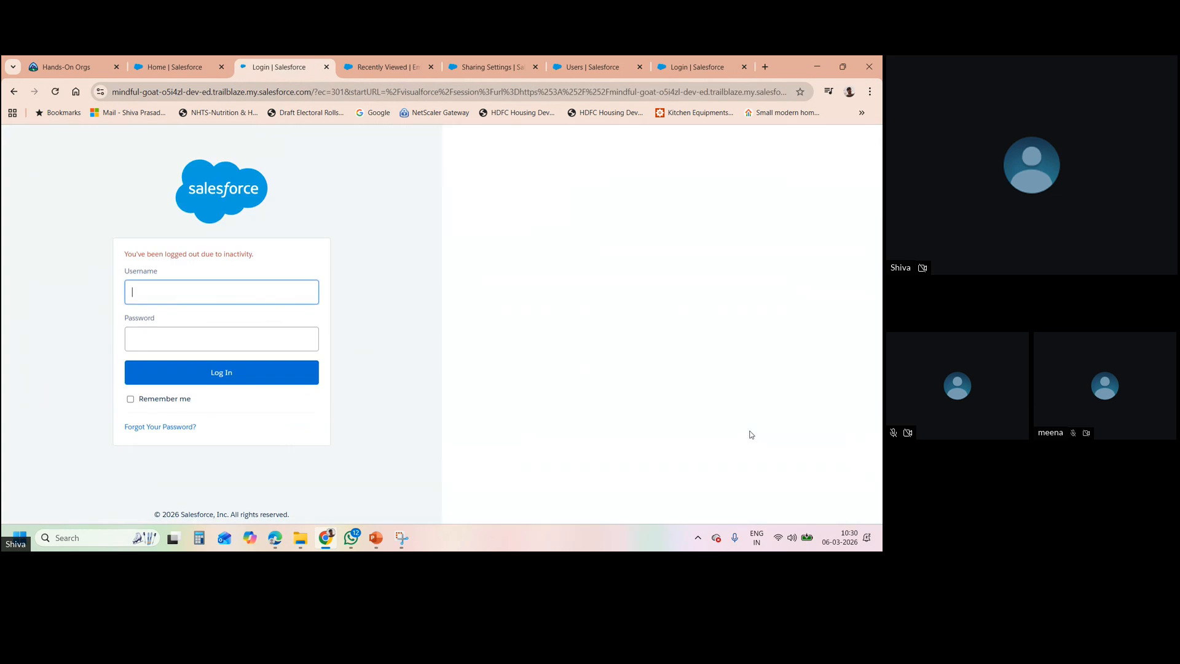
left_click(59, 68)
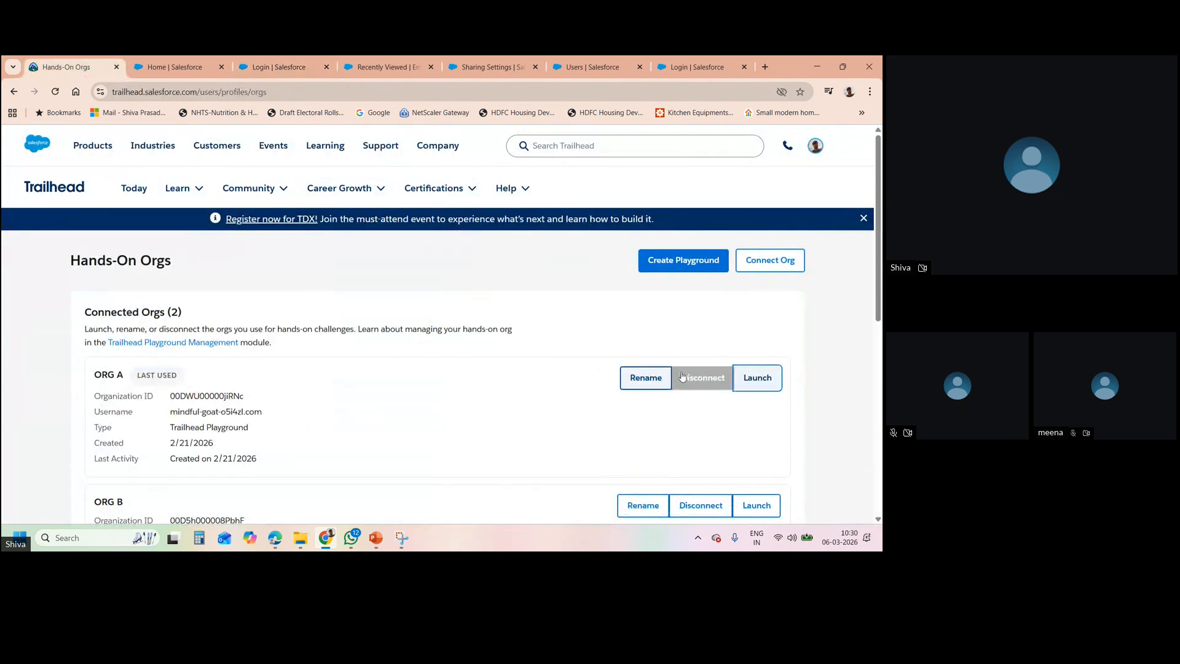
left_click(751, 380)
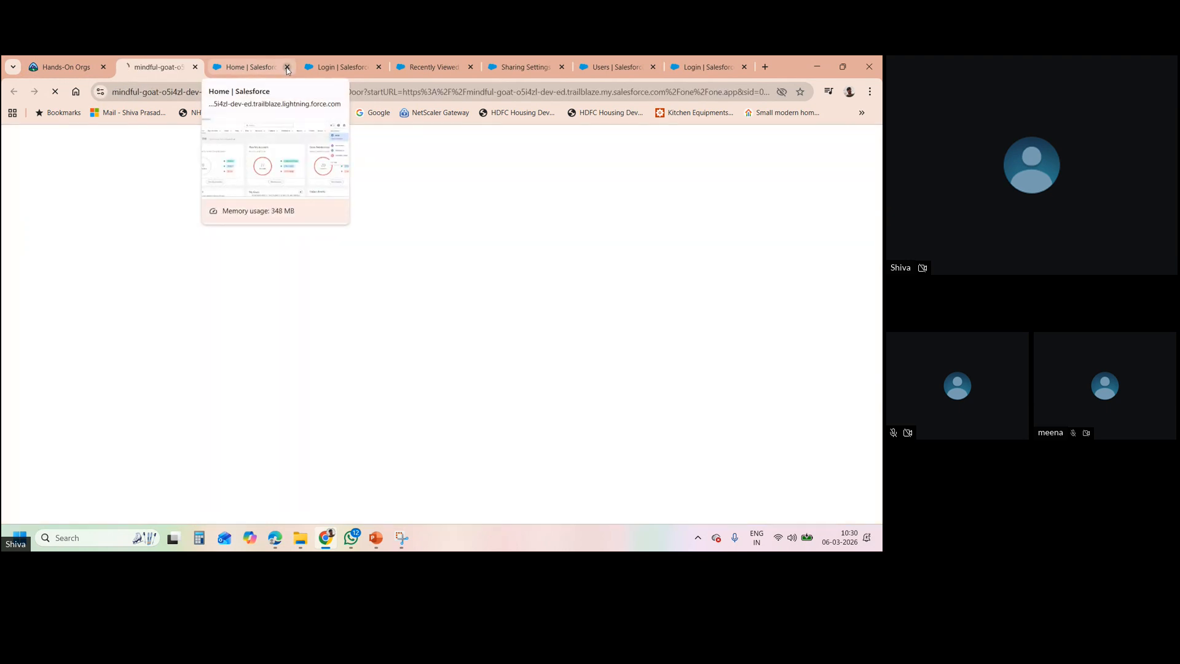
left_click(286, 67)
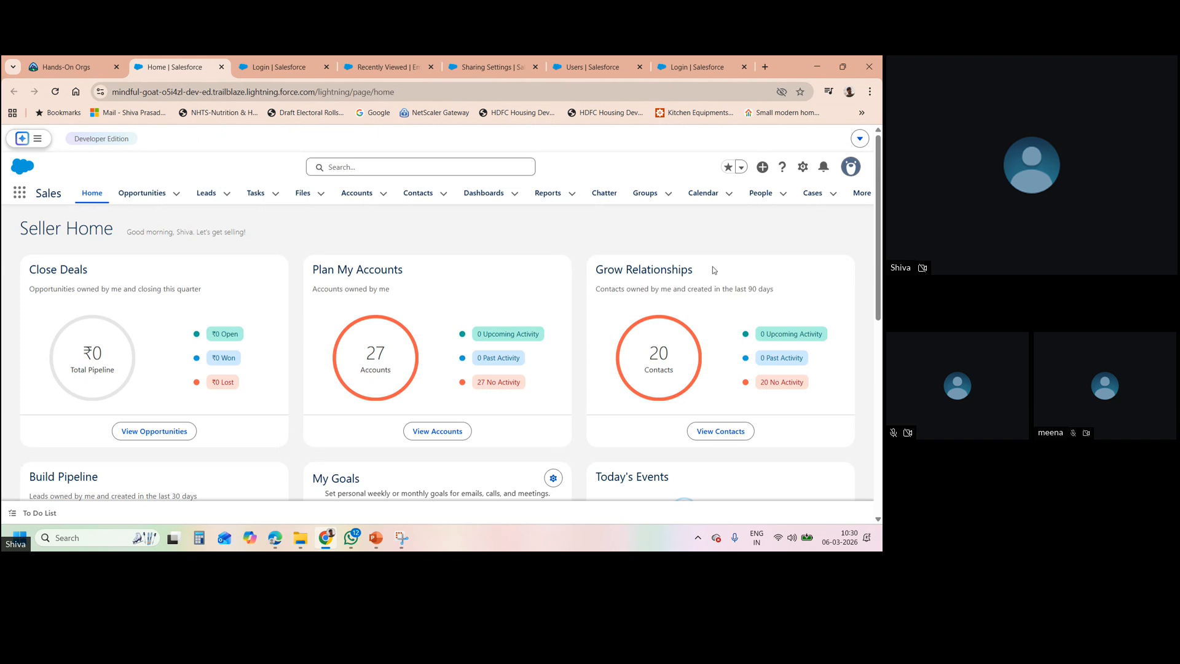
- In Setup, find Users via Quick Find 'usERS' and open the System Administrator profile
left_click(805, 172)
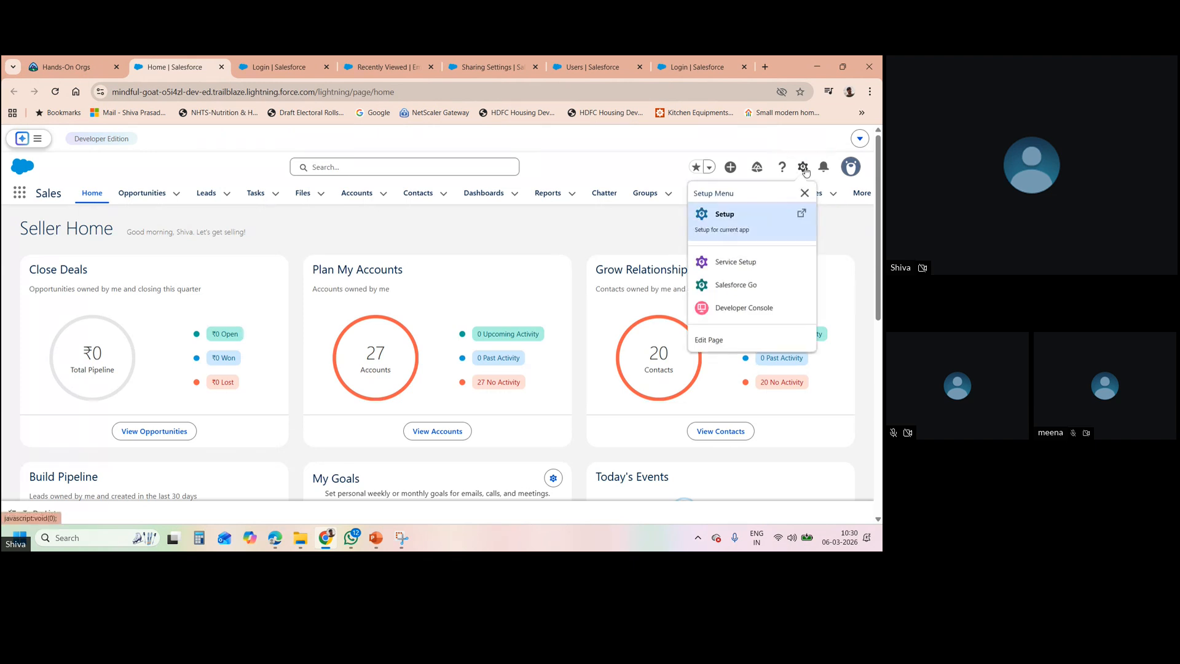
left_click(735, 230)
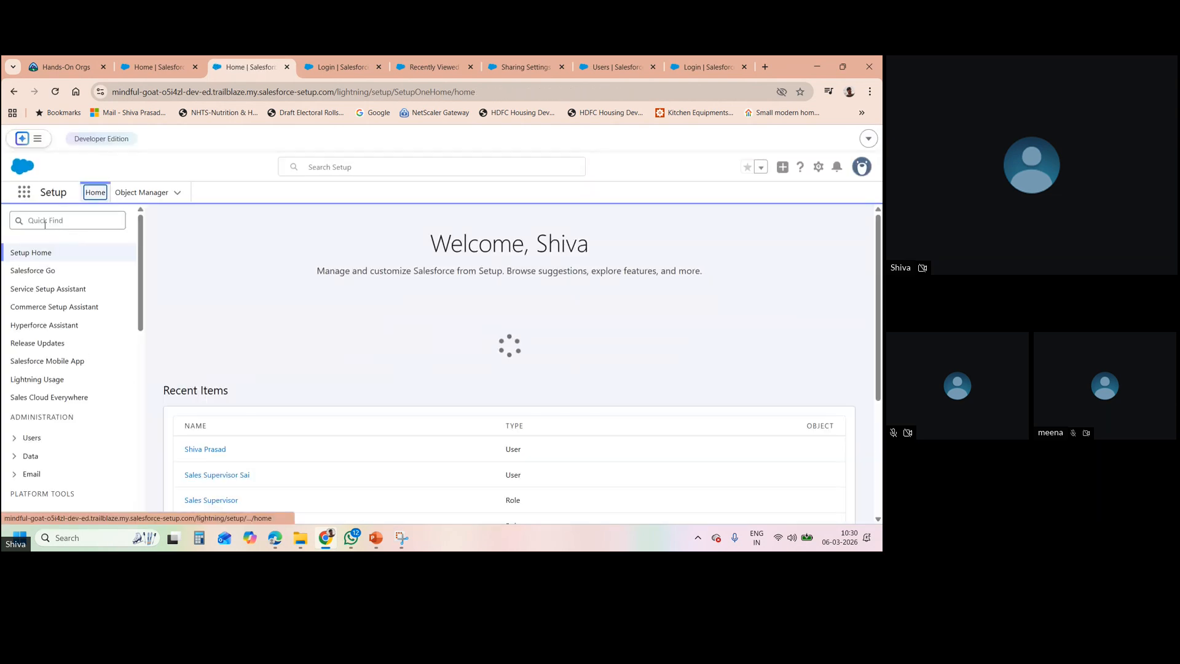
left_click(45, 222)
type("usERS")
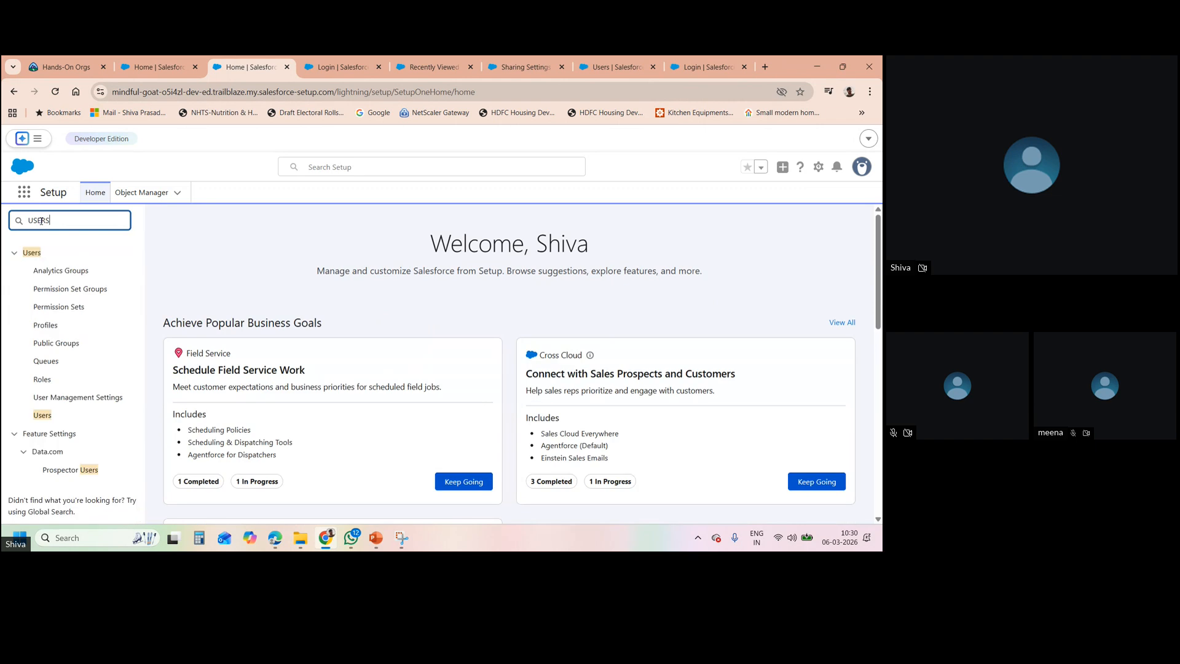
left_click(46, 415)
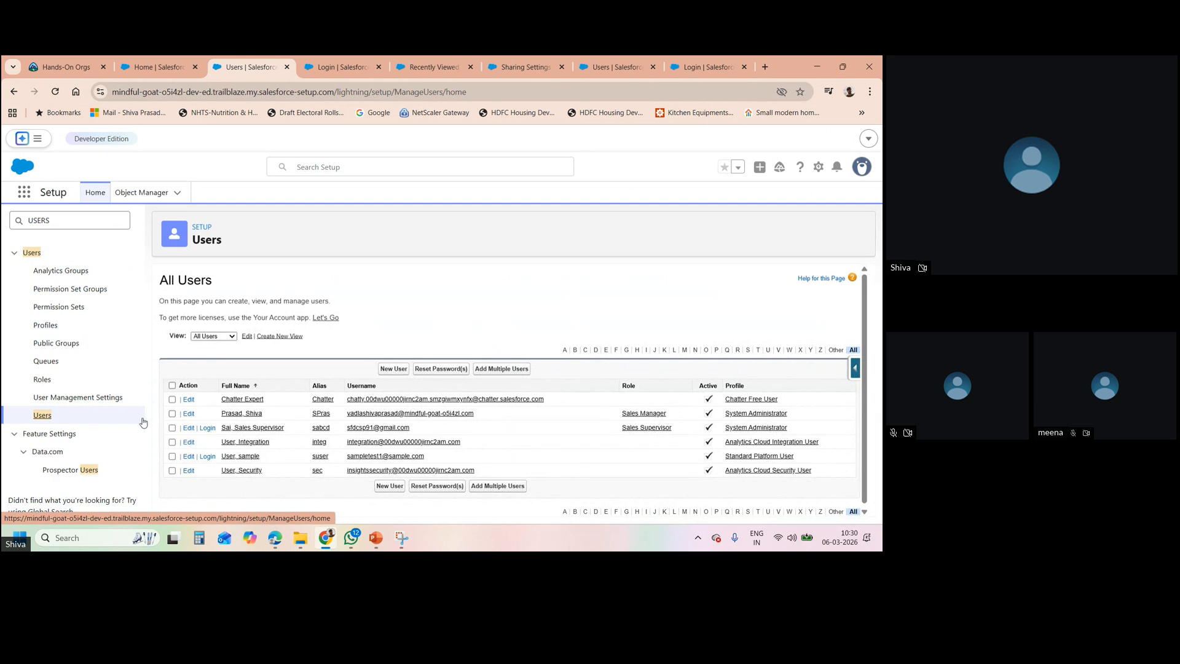
left_click(732, 430)
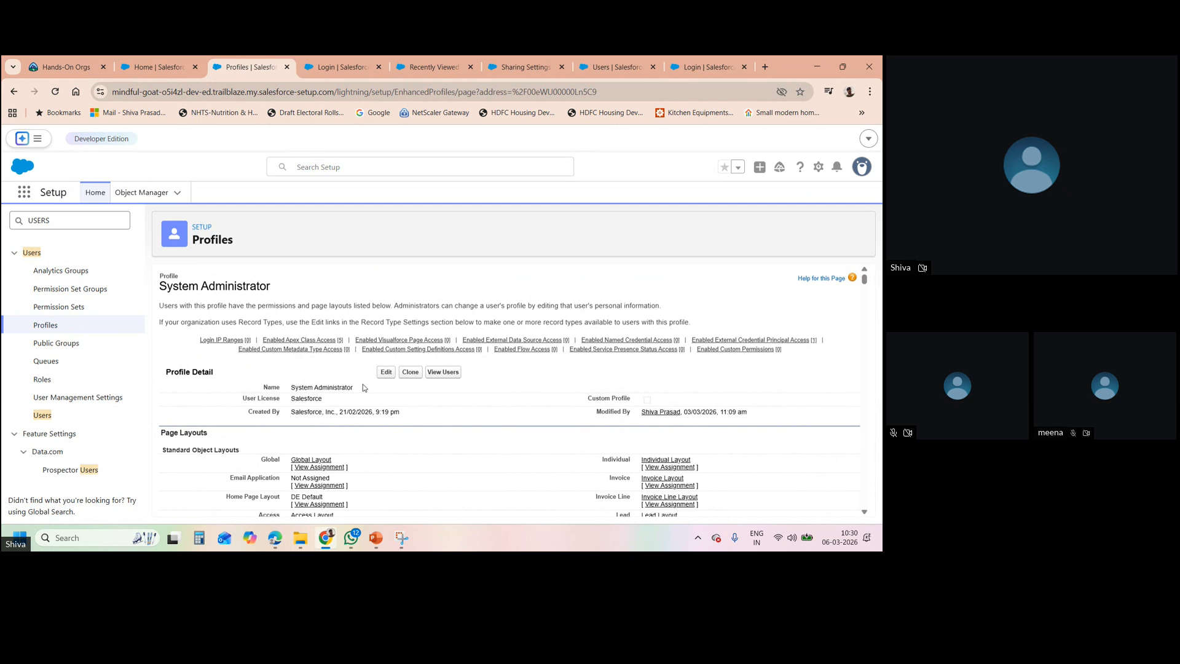
- Edit the System Administrator profile, scroll through its object permissions, then return to Profiles
left_click(385, 372)
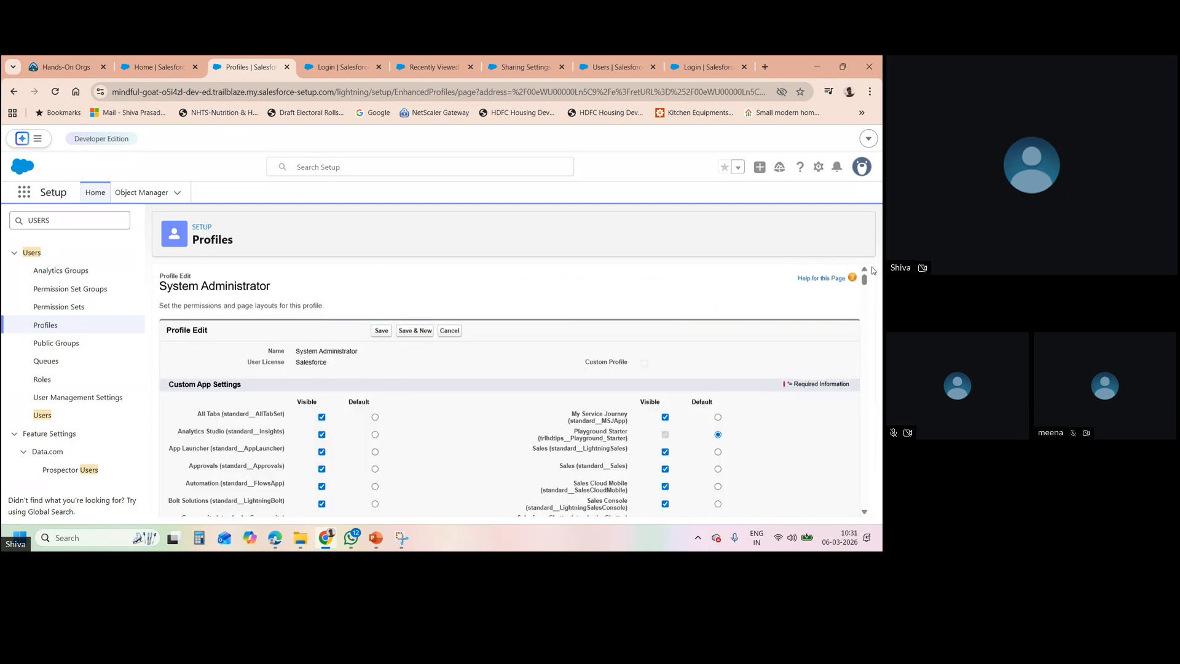
left_click_drag(870, 277, 882, 495)
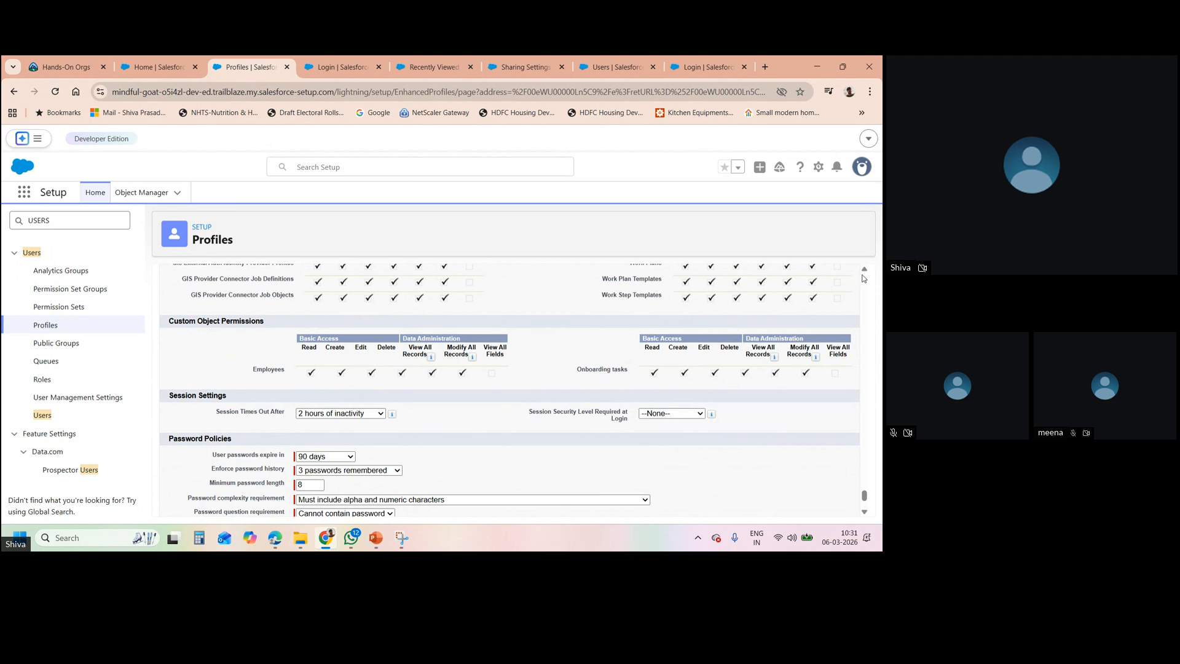
scroll(863, 278, "up", 5)
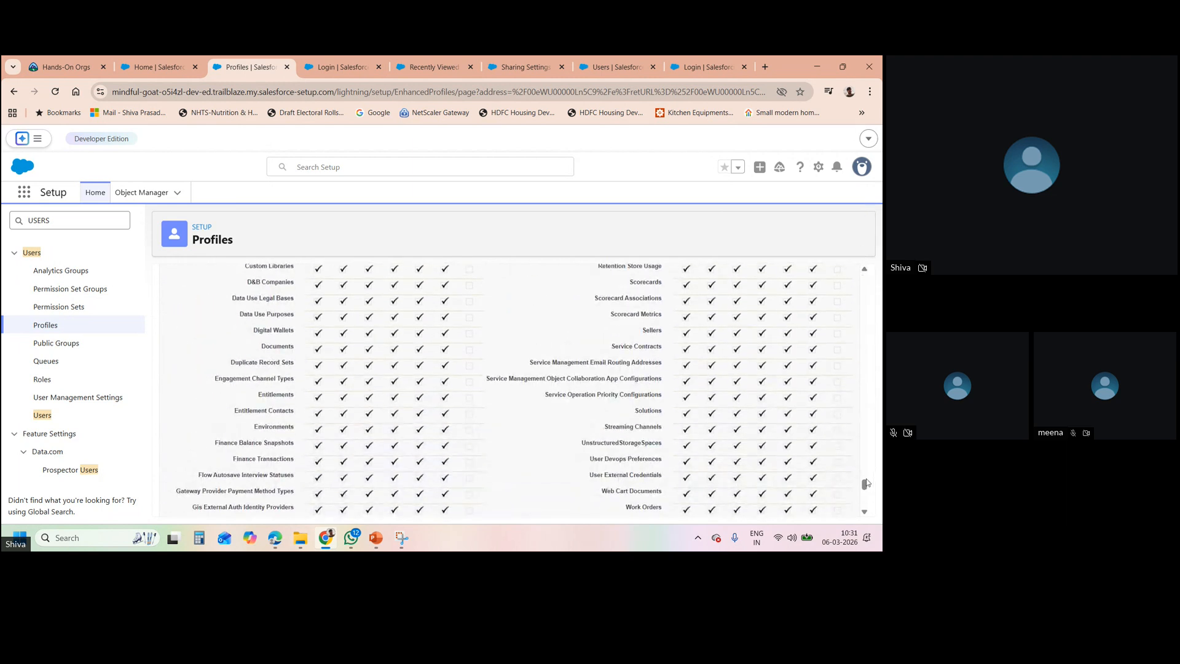
scroll(859, 445, "up", 15)
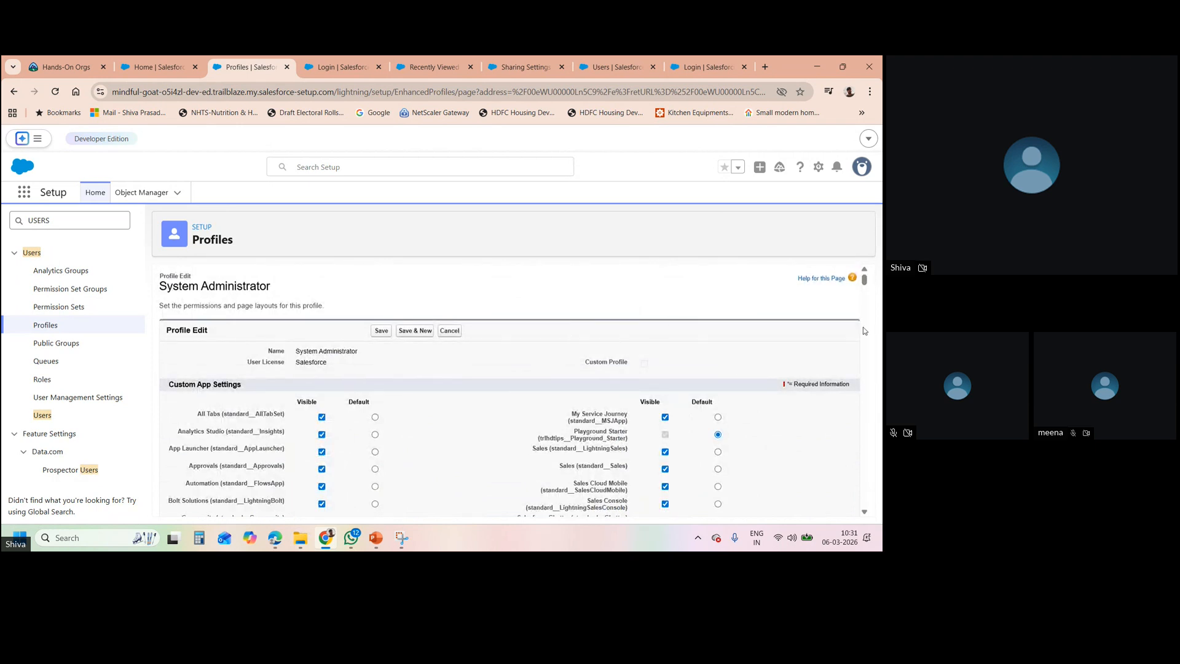
mouse_move(864, 283)
left_mouse_down()
mouse_move(865, 316)
mouse_move(871, 297)
mouse_move(853, 270)
left_mouse_up()
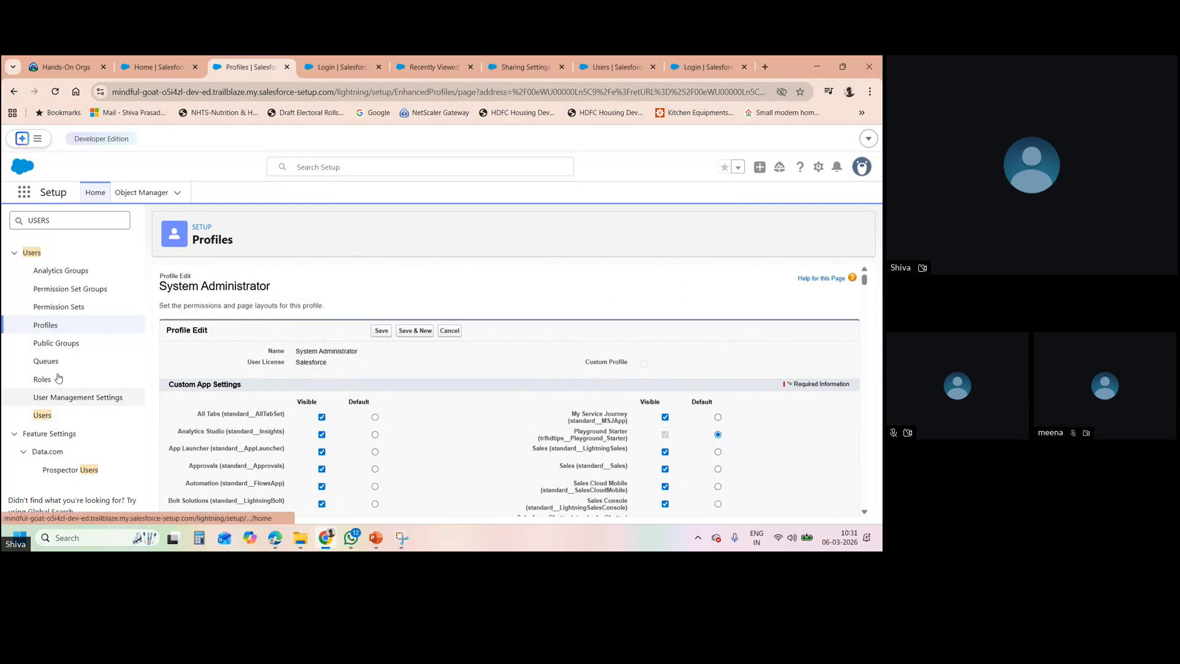
left_click(44, 325)
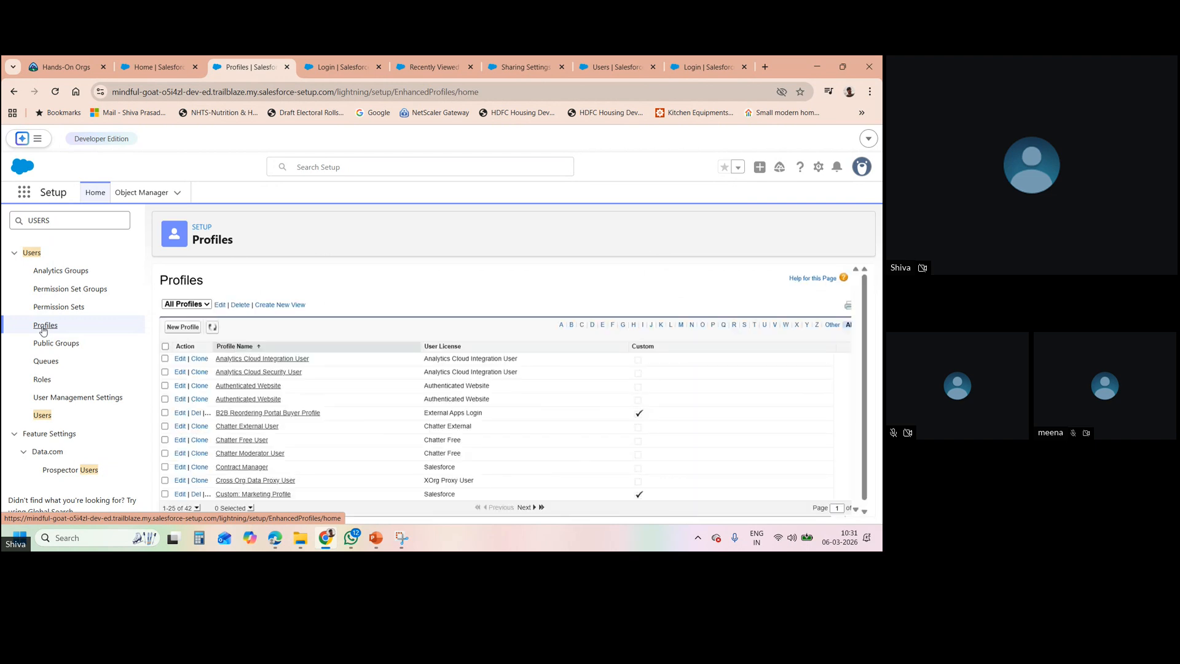
- Clone System Administrator into a new profile named OWD TEST, save it, and open it for editing
left_click(183, 327)
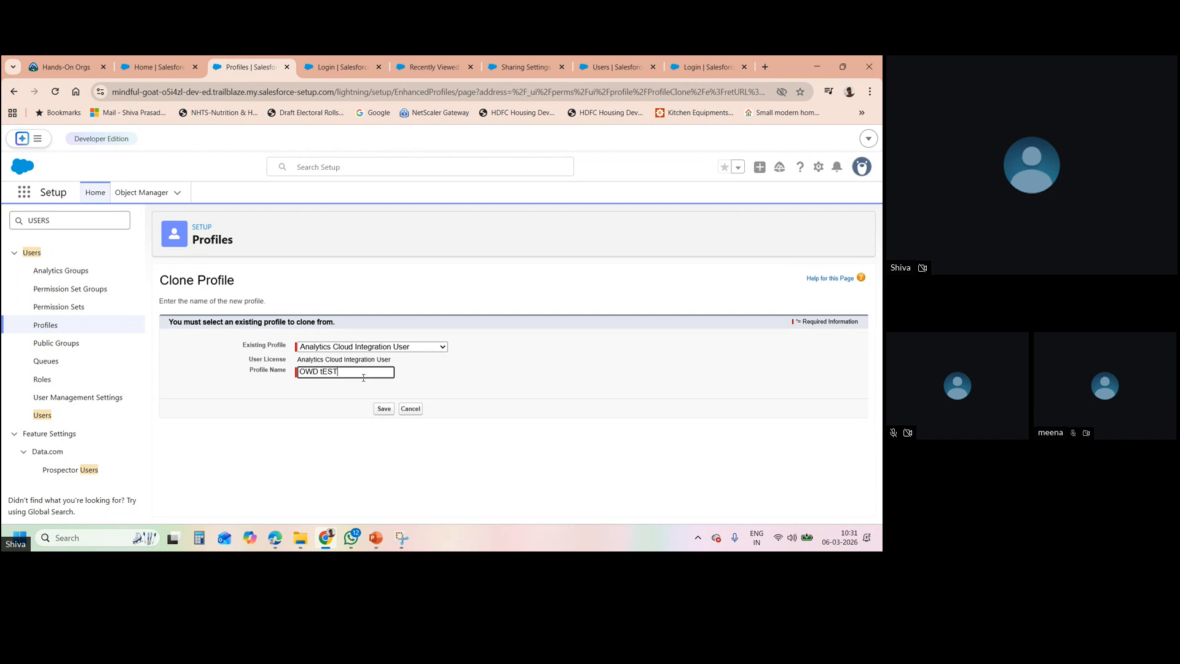
key("BackSpace")
type("T")
left_click(408, 349)
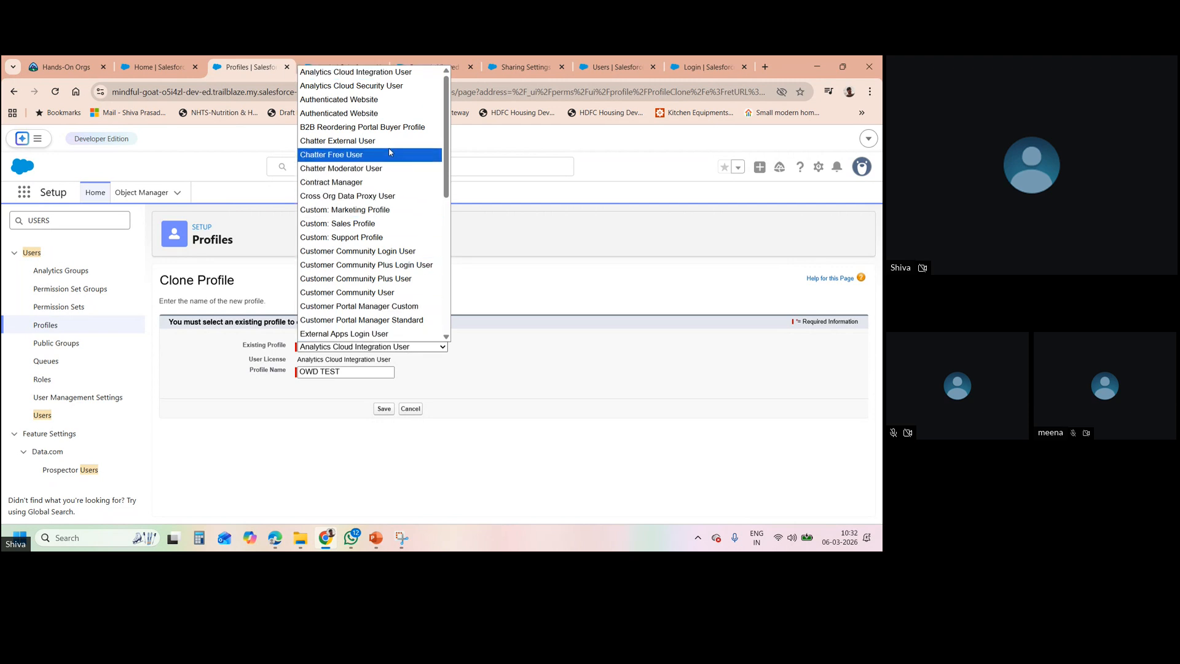
left_click_drag(447, 178, 441, 333)
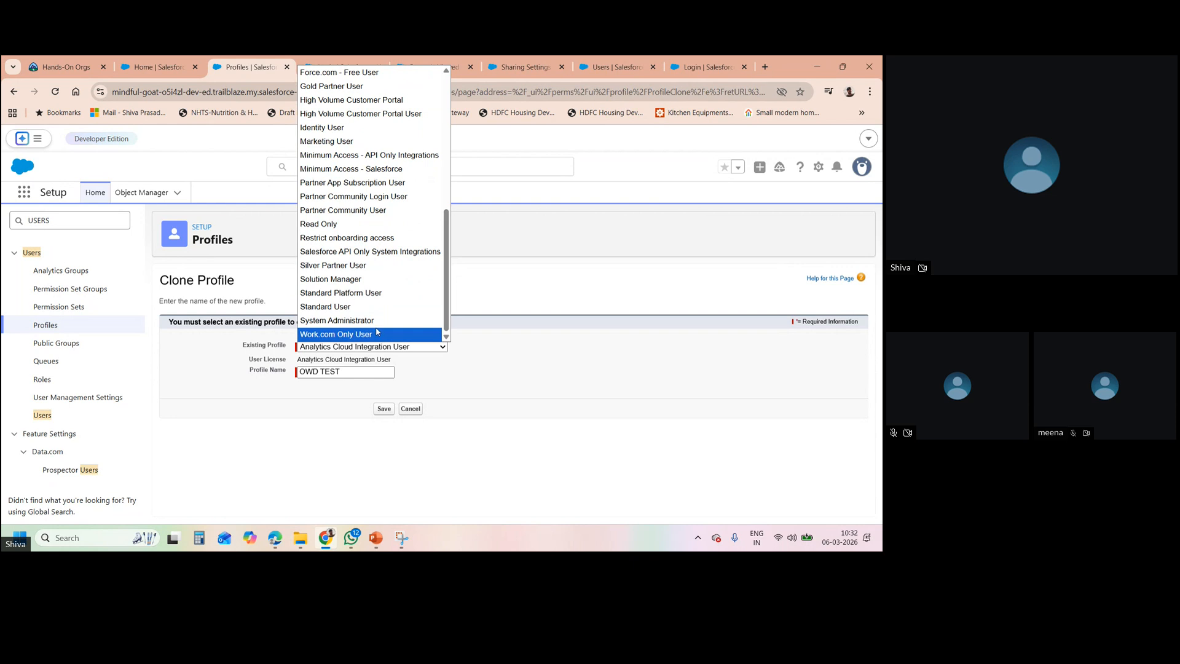
left_click(377, 322)
left_click(383, 410)
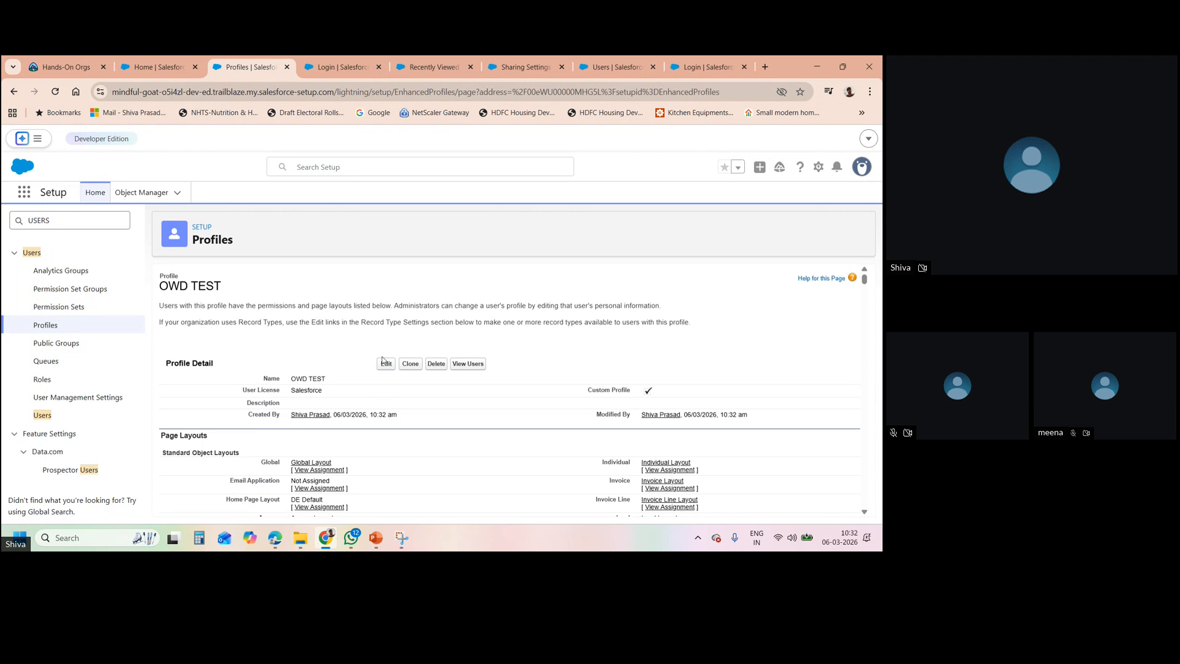
left_click(387, 370)
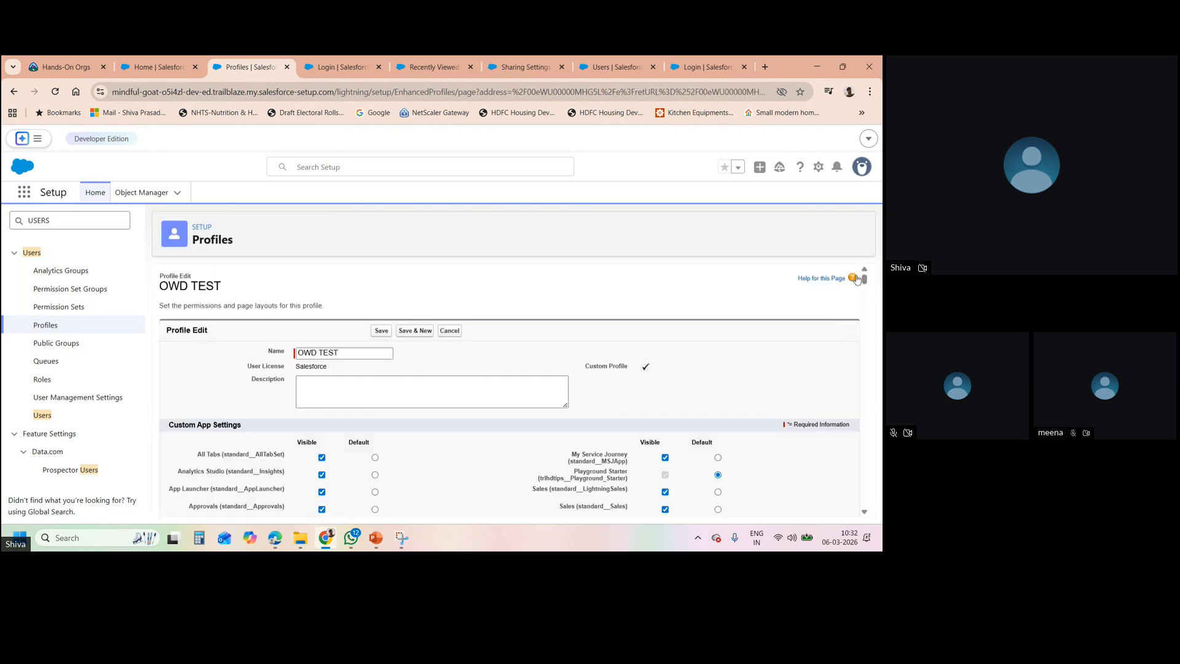
- Uncheck every Employees and Onboarding tasks object permission on OWD TEST and save
left_click_drag(858, 280, 881, 467)
scroll(556, 387, "down", 10)
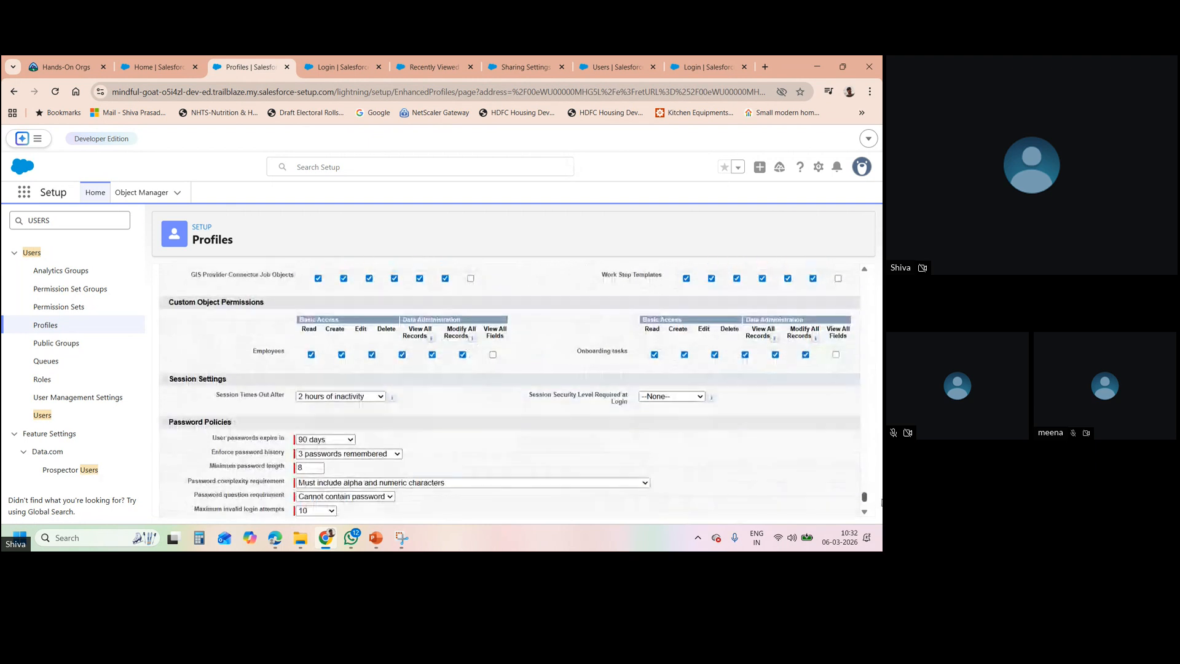
left_click(310, 355)
left_click(654, 355)
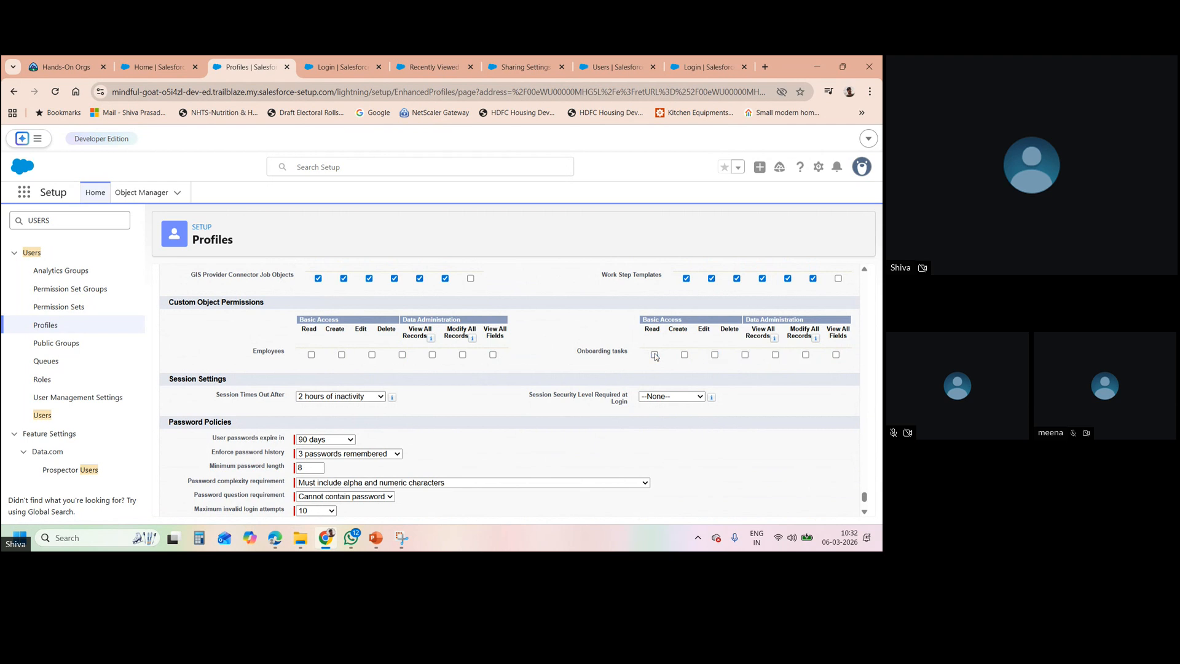
left_click_drag(864, 495, 865, 265)
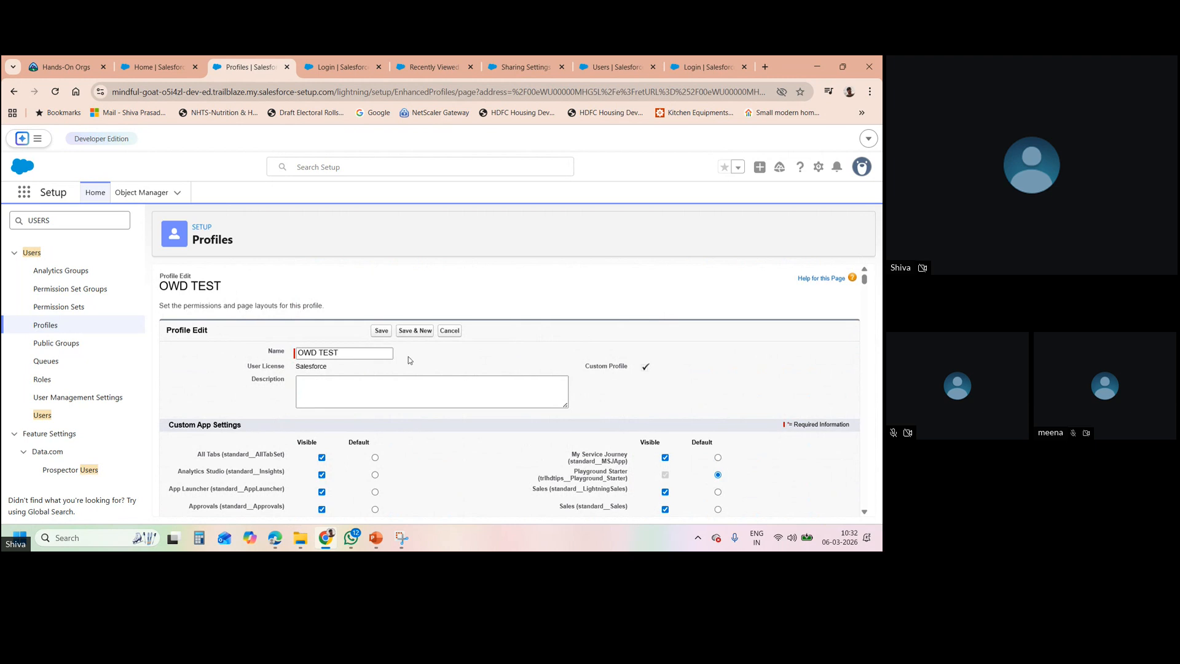
left_click(382, 331)
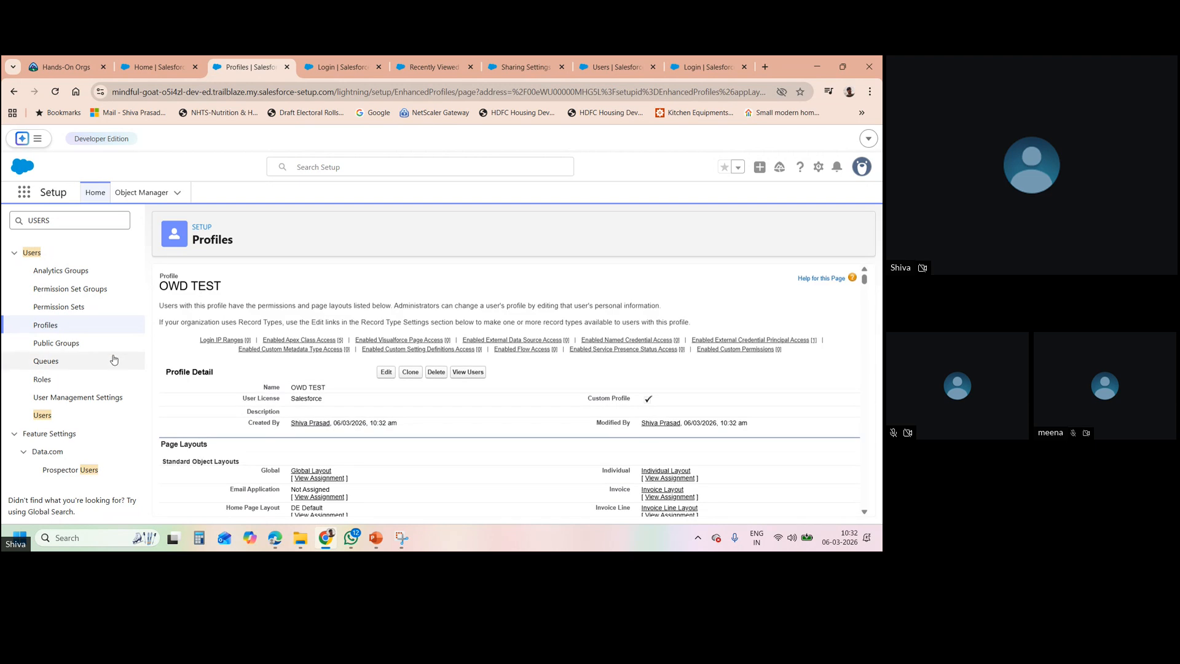
- Change the Sales Supervisor user's profile from System Administrator to OWD TEST and save
left_click(48, 413)
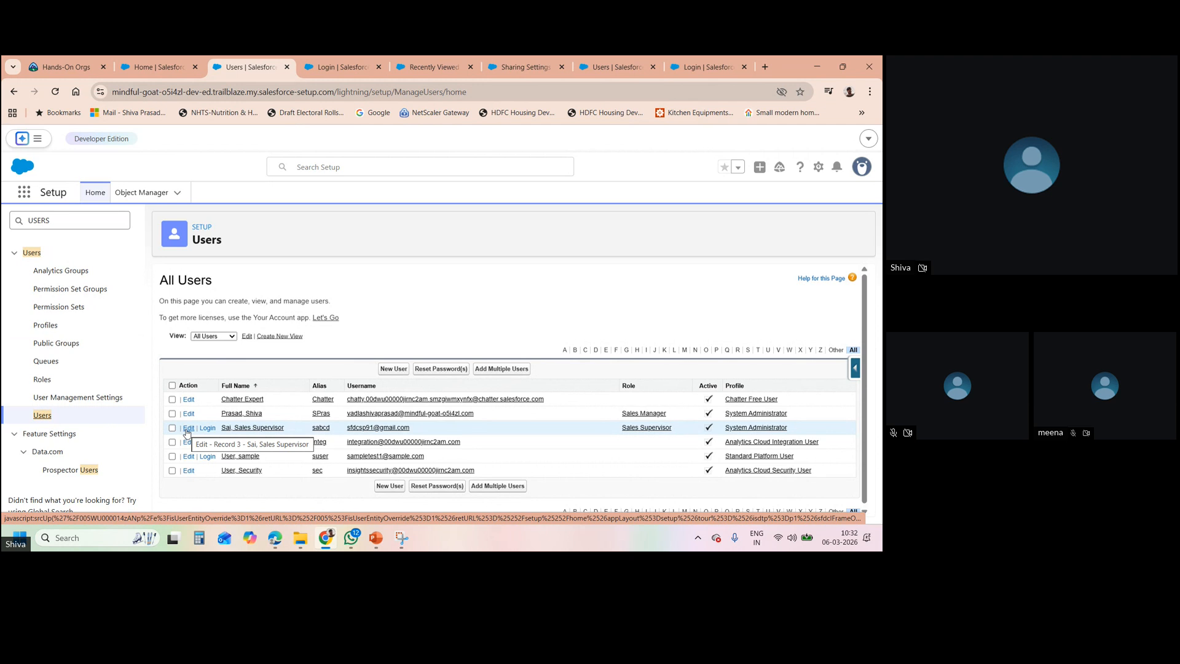
left_click(188, 430)
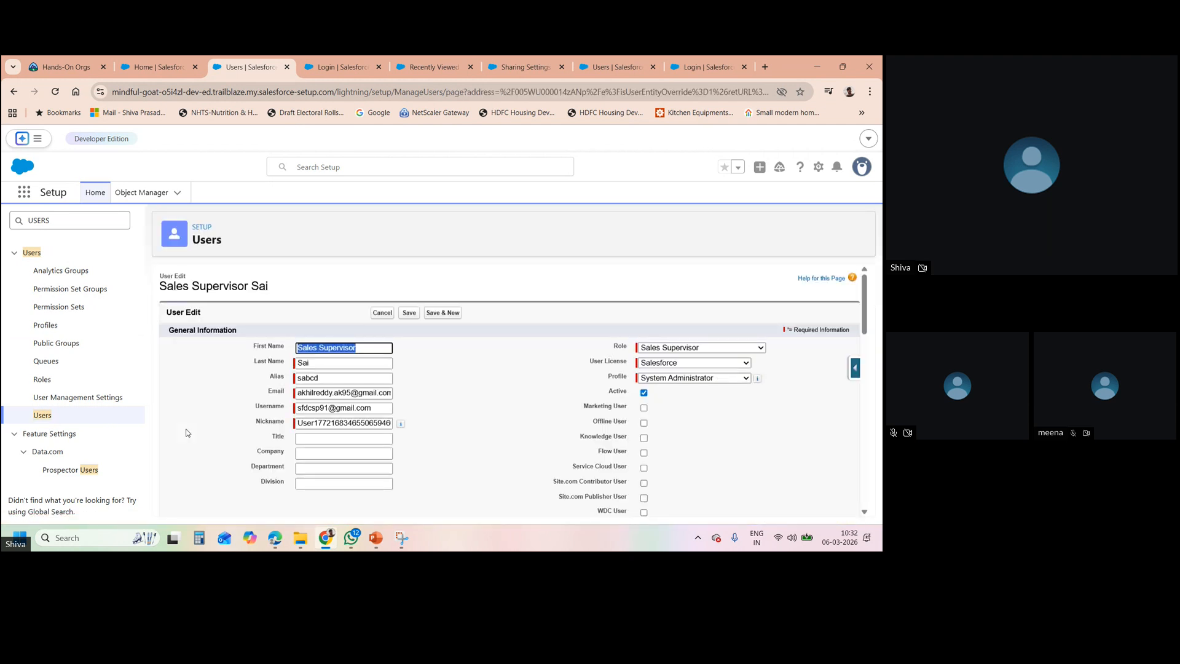
left_click(650, 379)
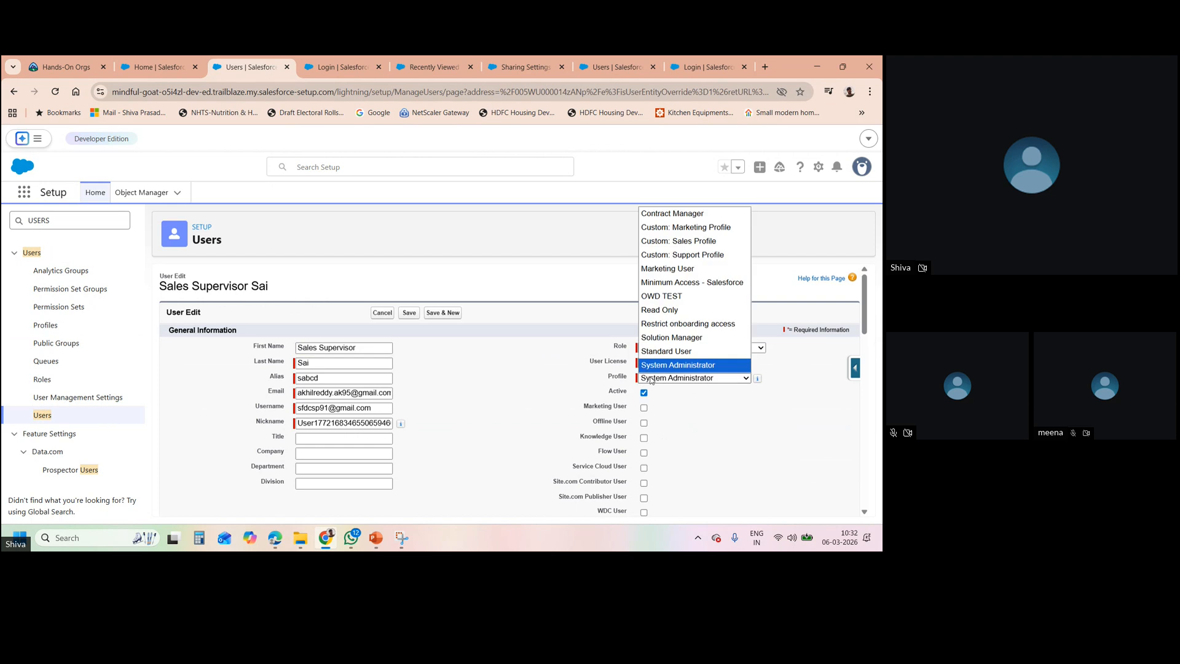
left_click(676, 297)
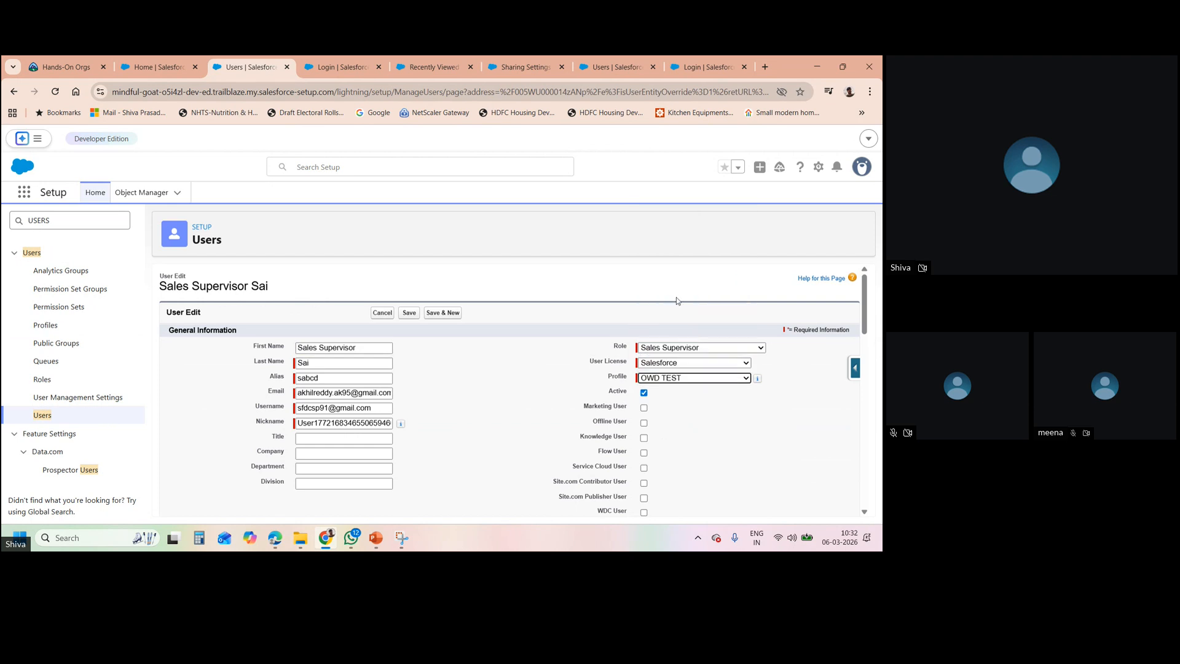
left_click(409, 313)
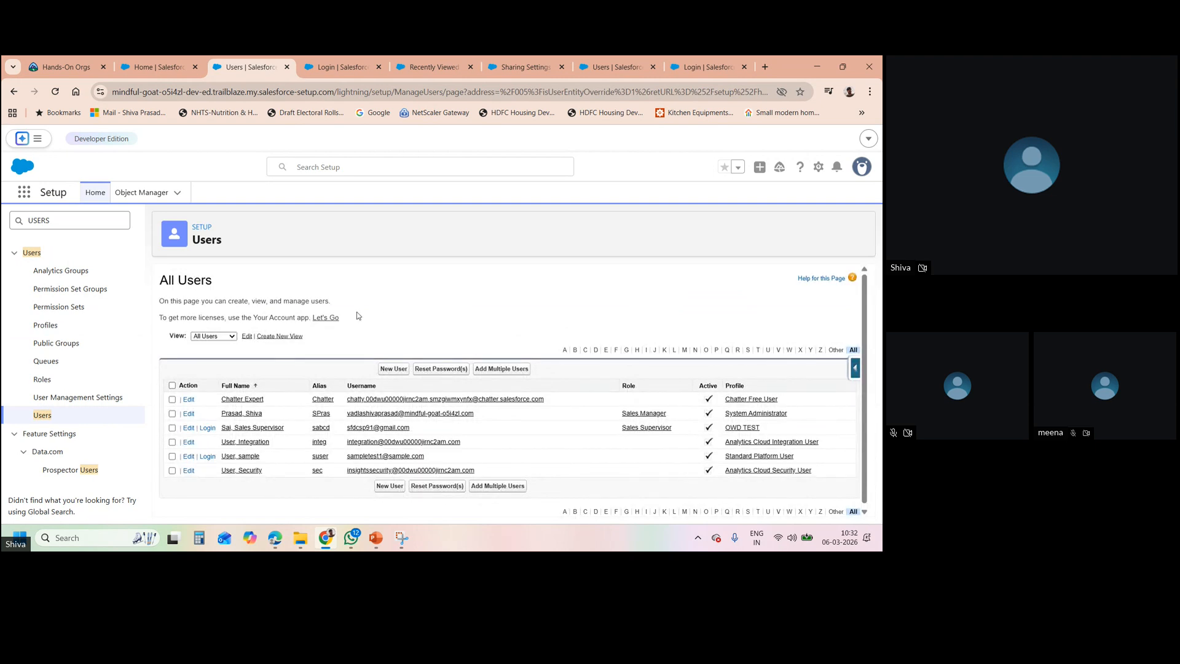
left_click(178, 69)
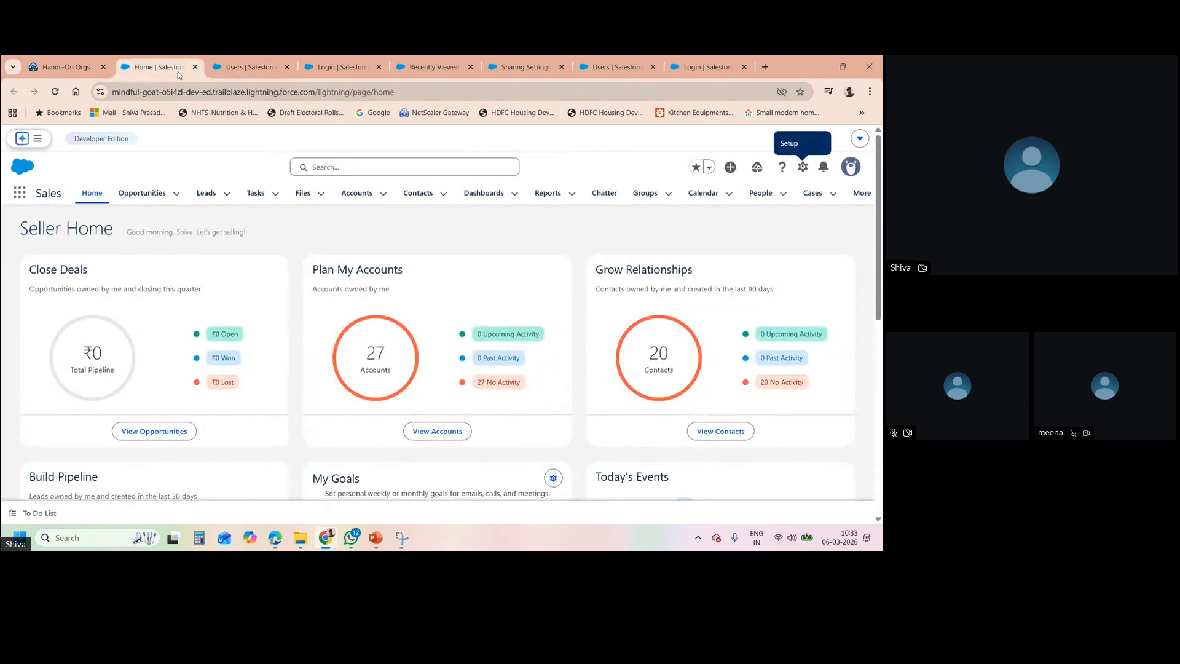
left_click(253, 69)
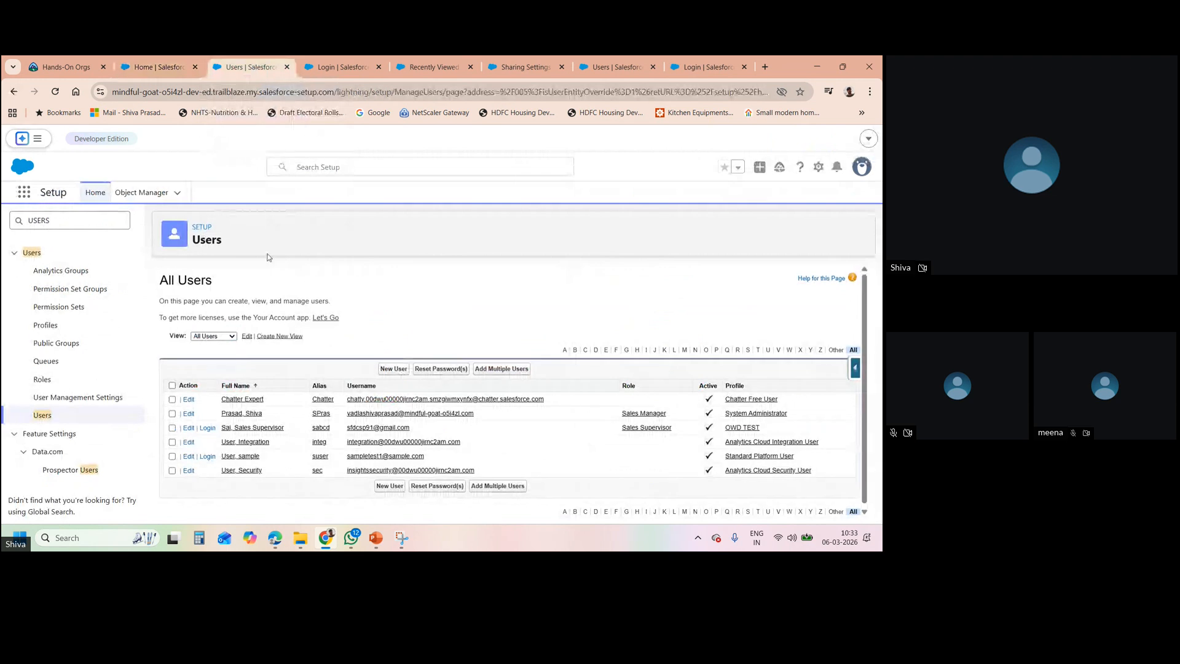
- Log in as Sales Supervisor, search the App Launcher for 'Emplo' finding nothing, then log out
left_click(209, 428)
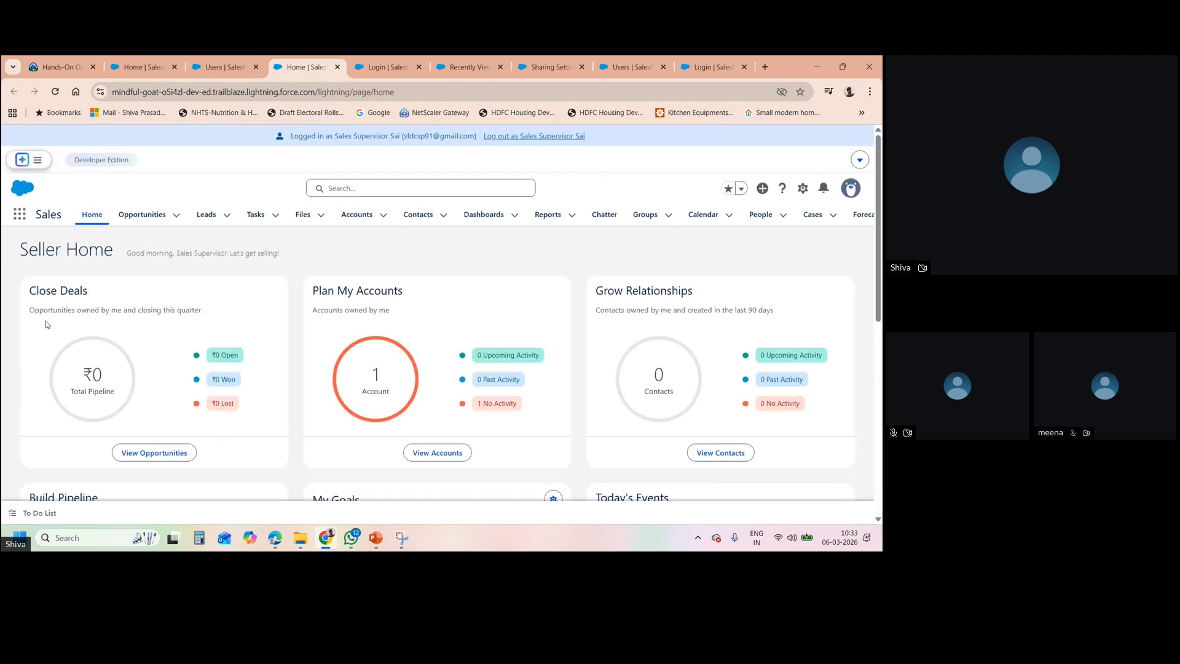
left_click(19, 218)
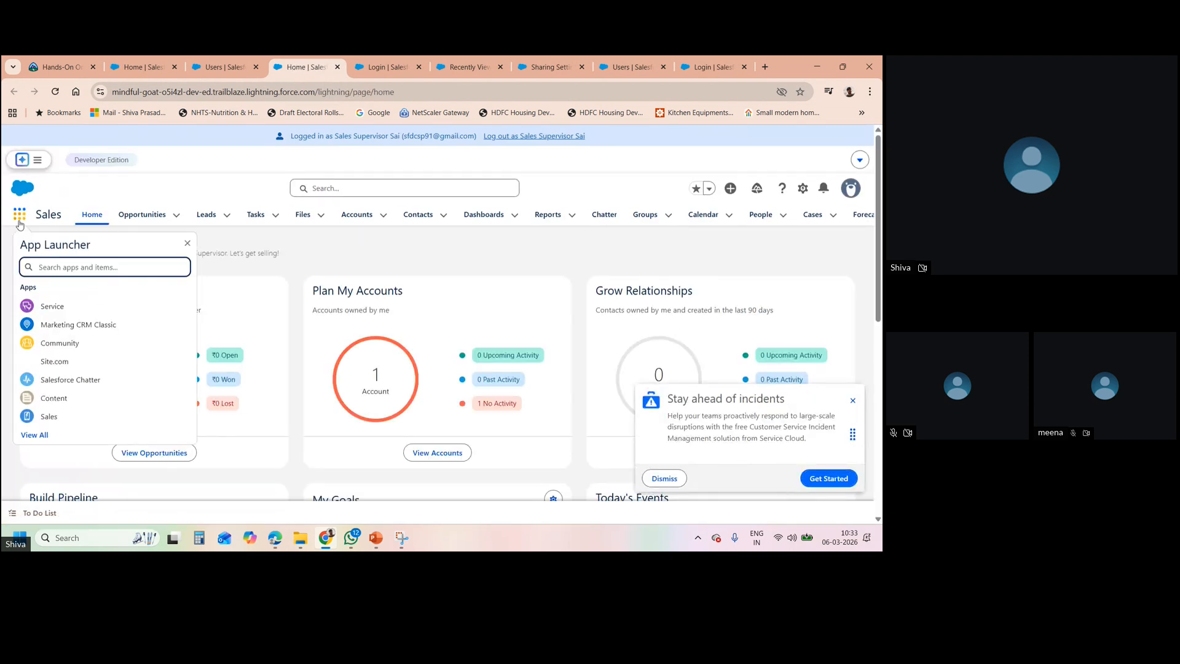
type("EMPL")
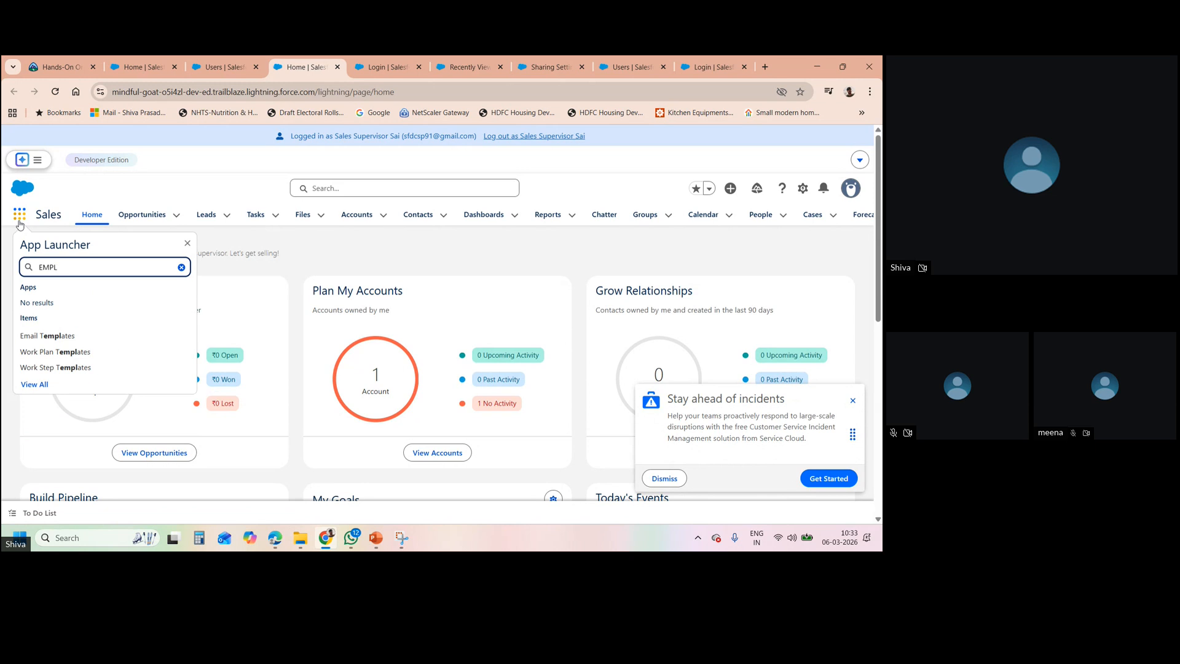
key("BackSpace")
key("BackSpace")
type("PLOY")
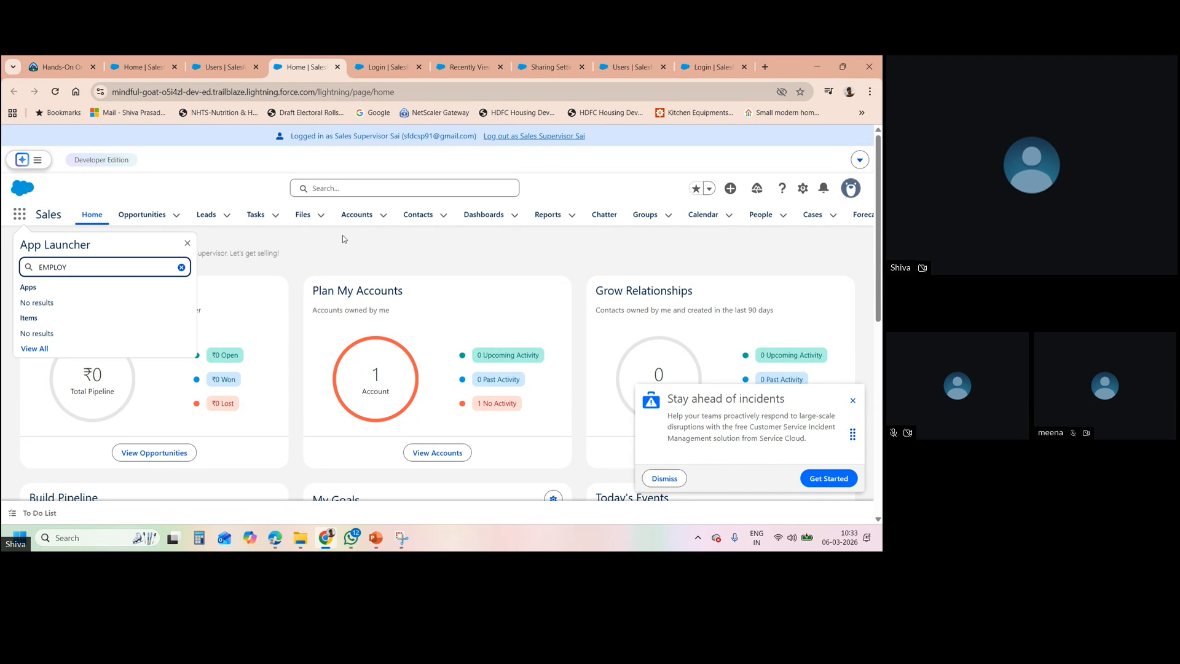
key("BackSpace")
key("BackSpace")
key("BackSpace")
key("BackSpace")
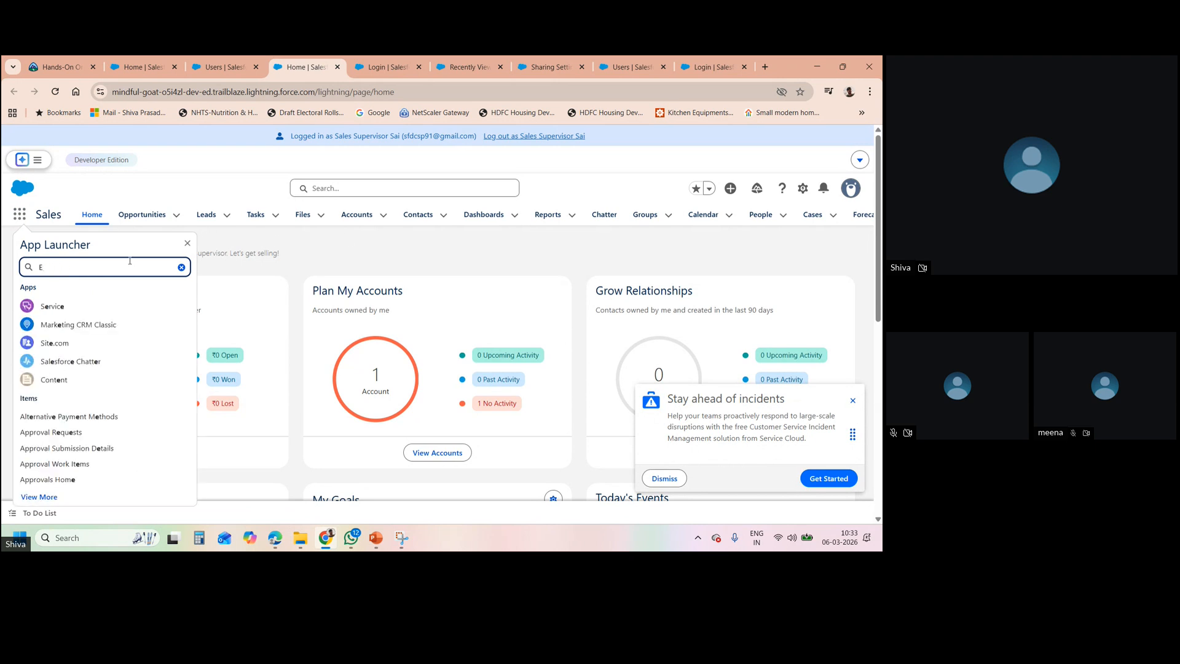
key("BackSpace")
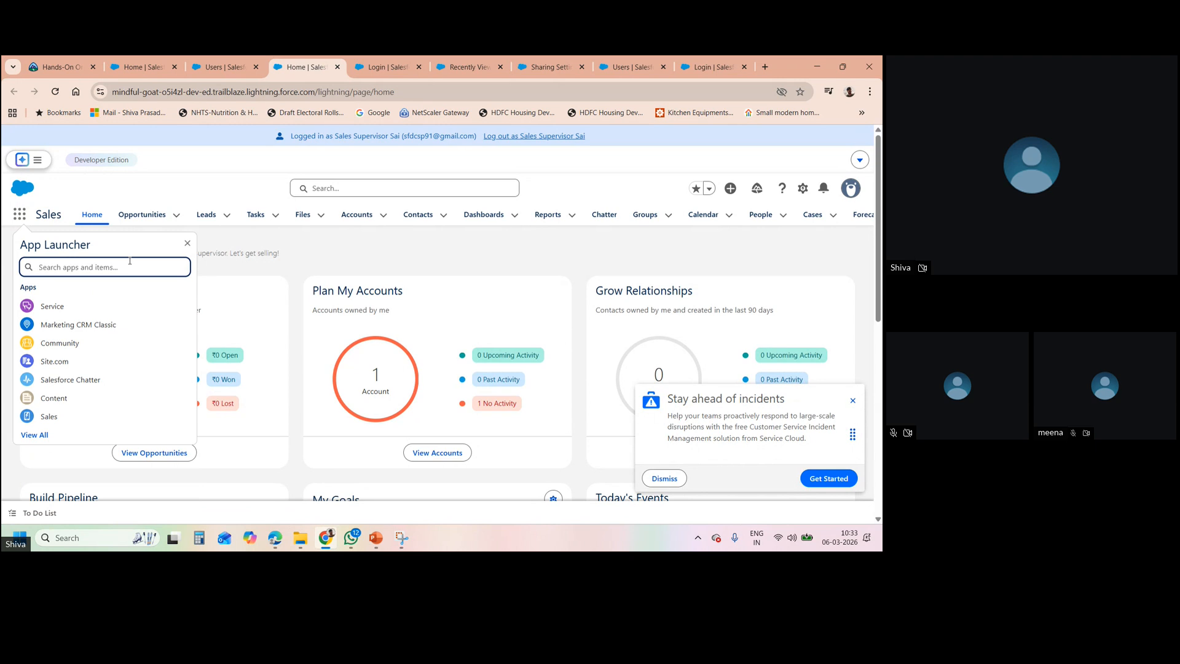
type("Ep")
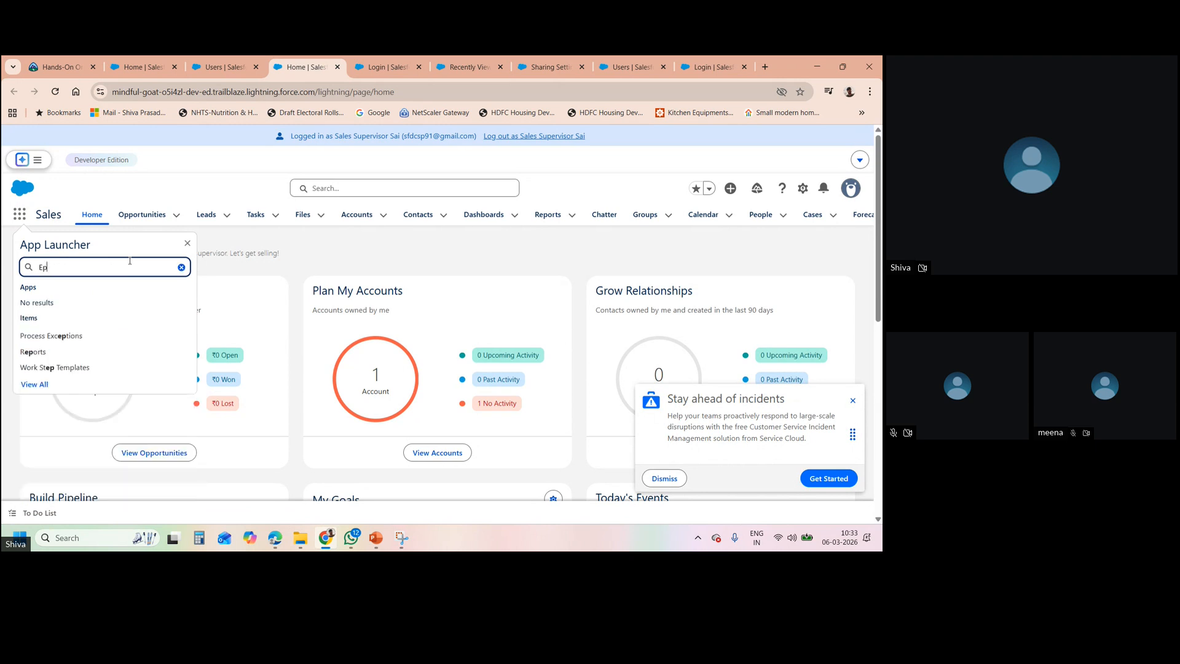
key("BackSpace")
type("mp")
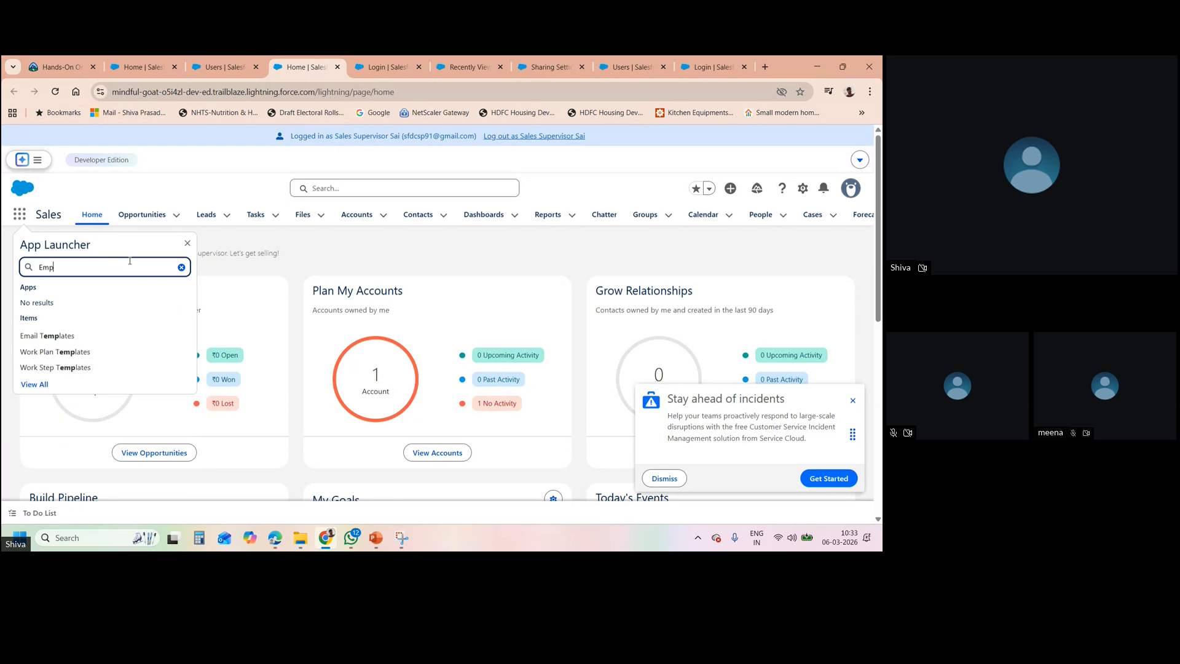
type("loye")
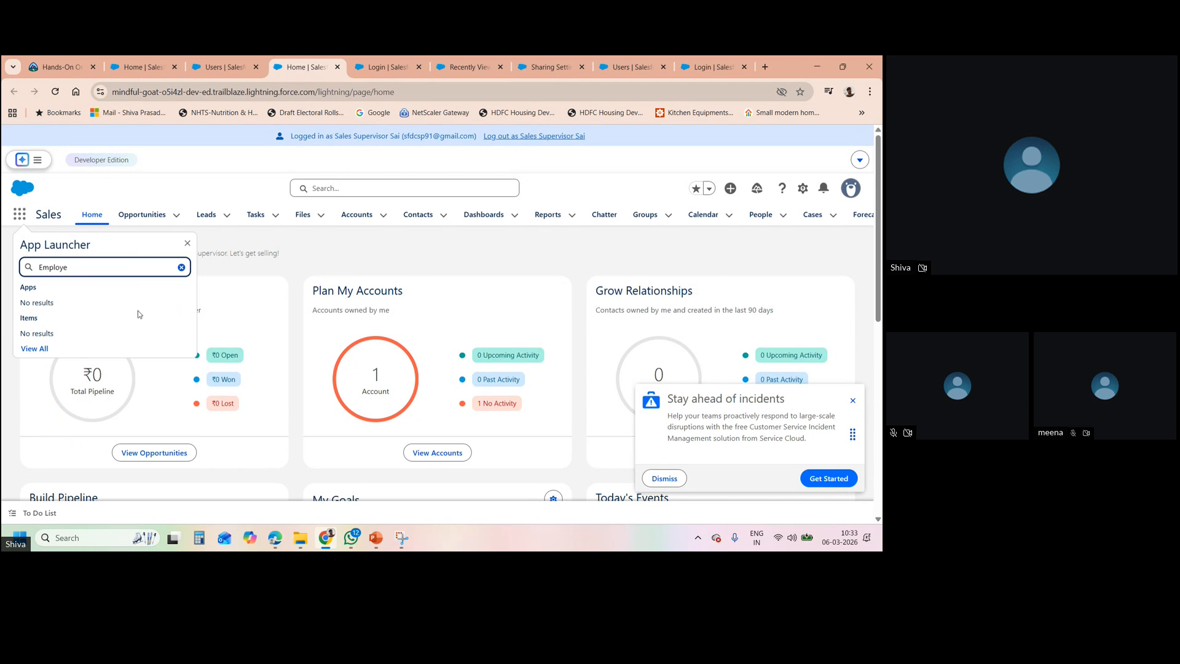
left_click(745, 260)
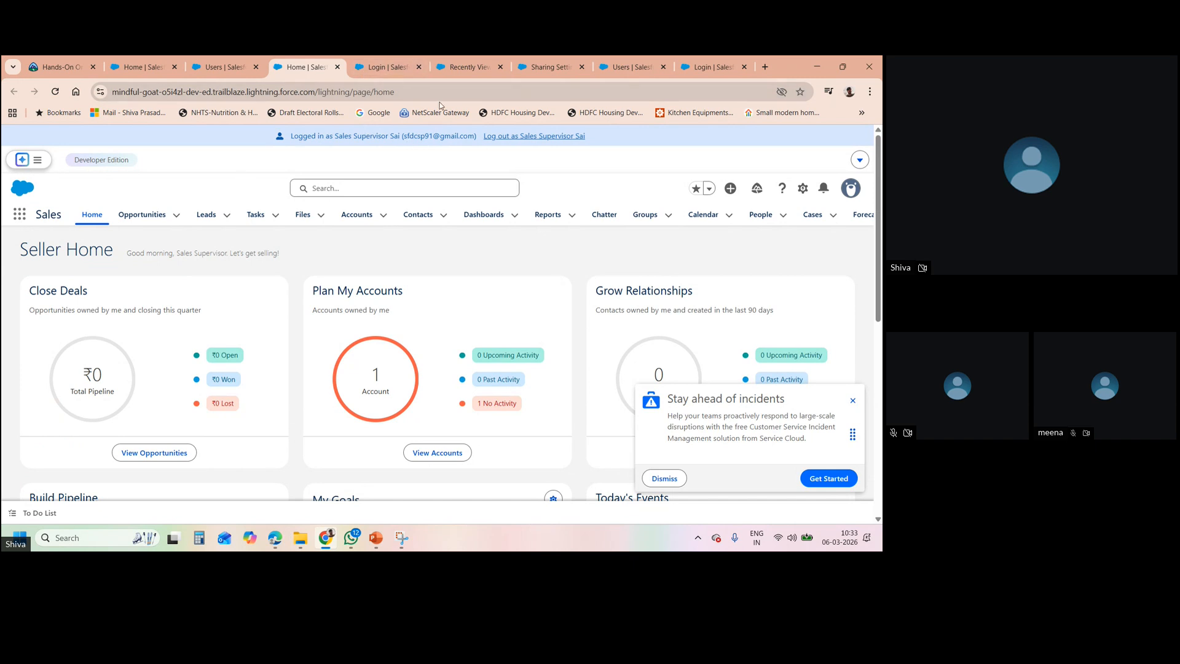
left_click(543, 137)
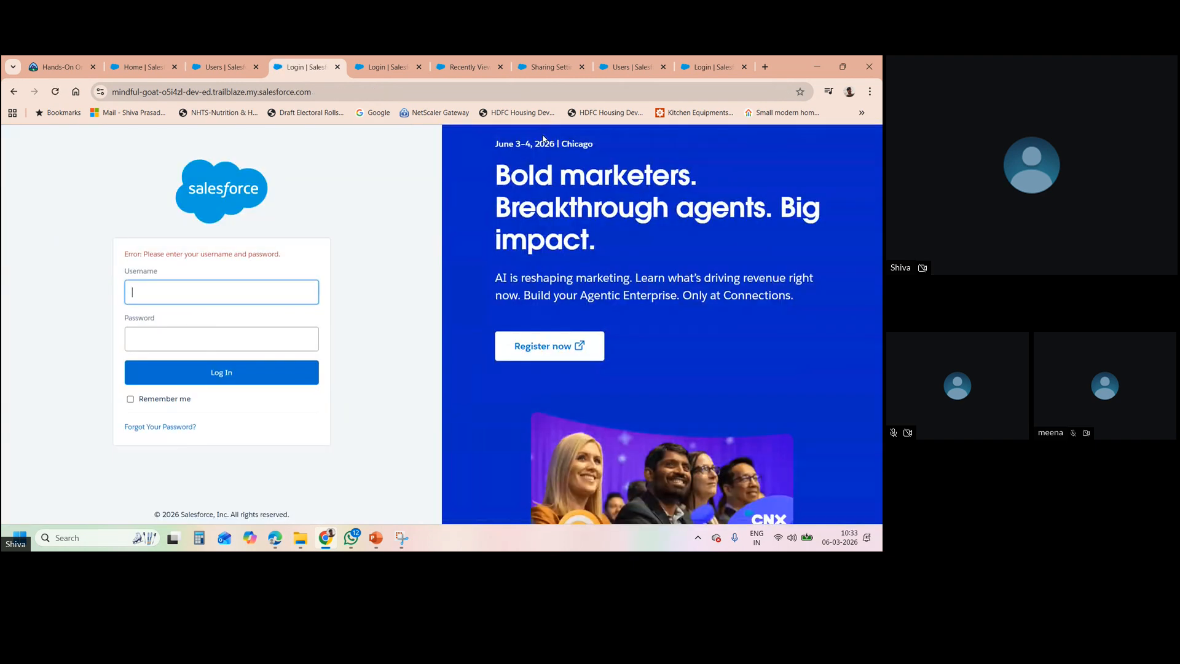
- Close the Salesforce login tabs and relaunch ORG A from Trailhead Hands-On Orgs
left_click(337, 67)
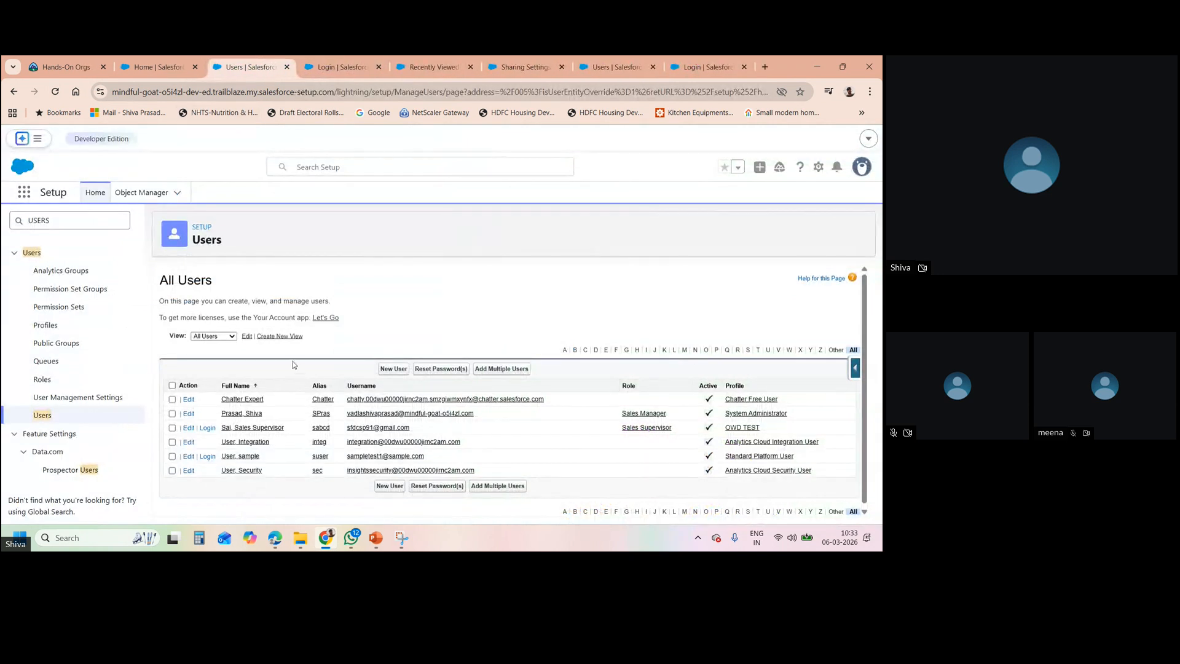
left_click(209, 428)
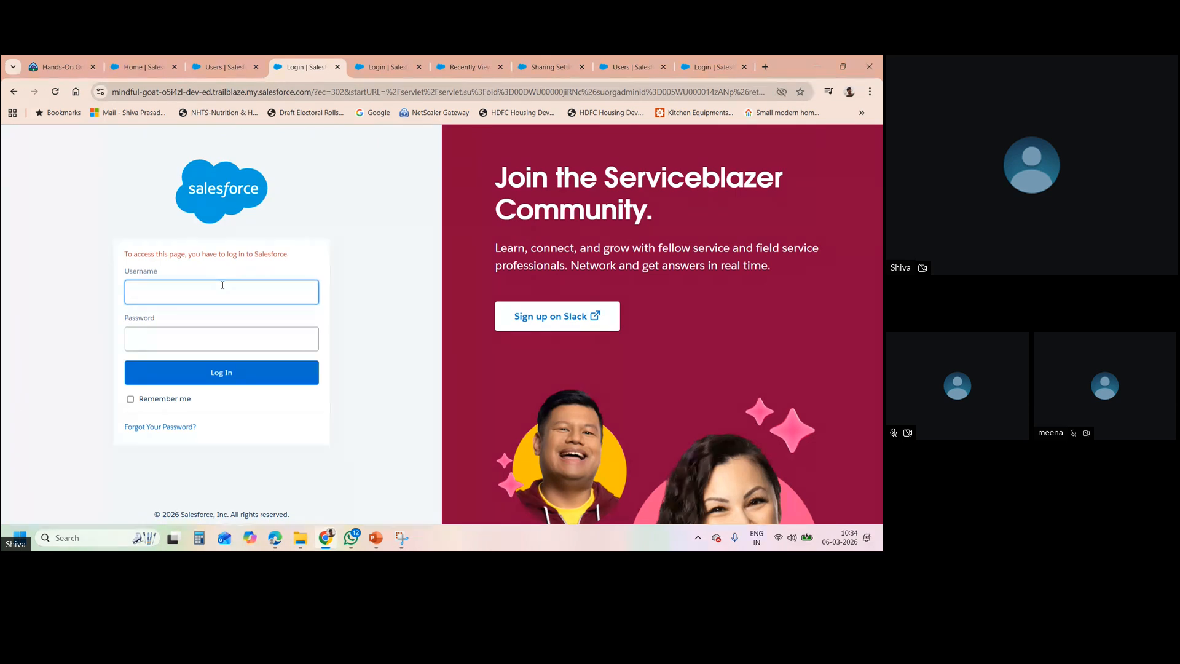
left_click(336, 67)
left_click(53, 68)
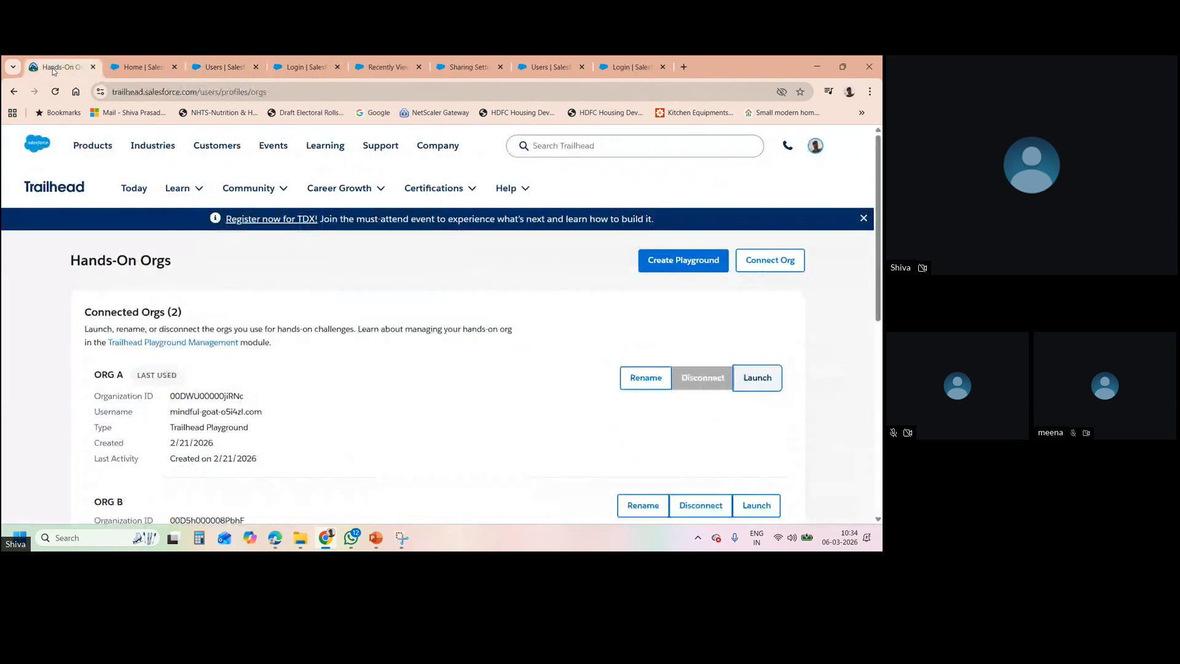
left_click(767, 374)
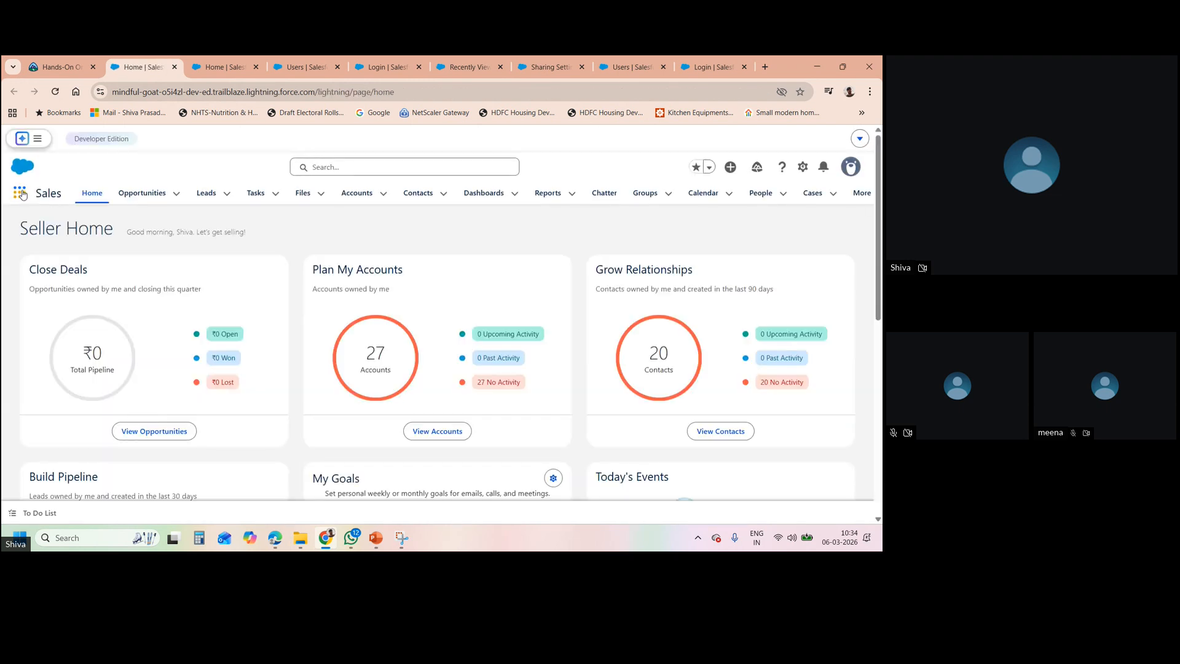
- Find Onboarding tasks with an 'onb' app search and show its All list view
left_click(20, 193)
type("onb")
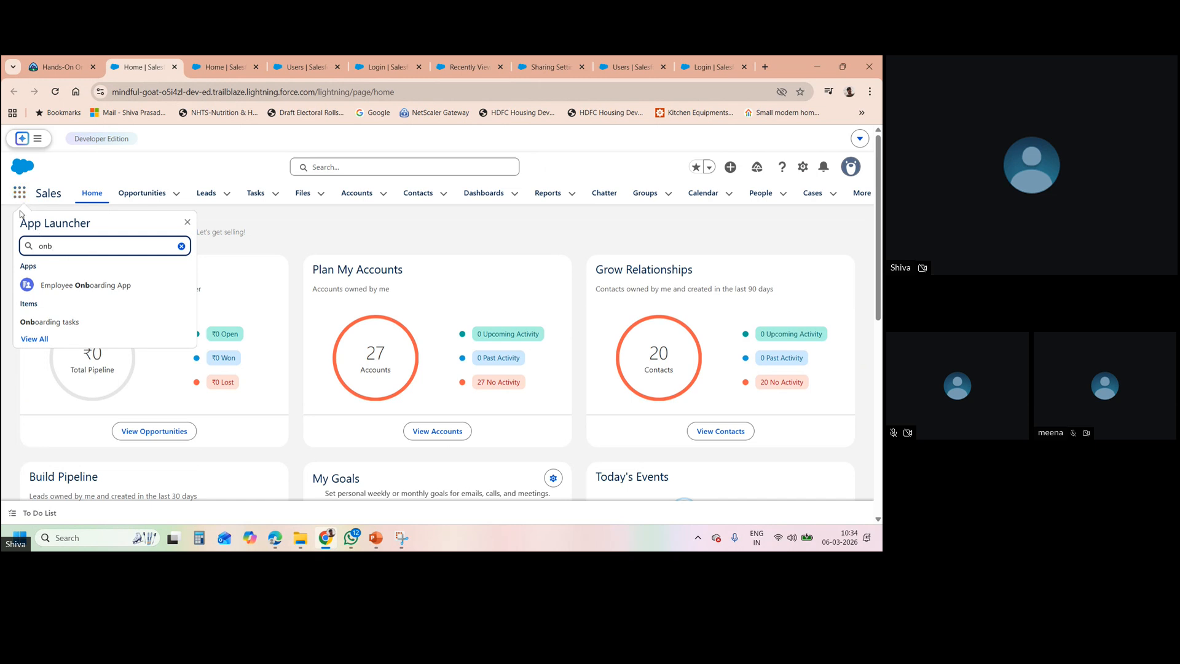
left_click(60, 330)
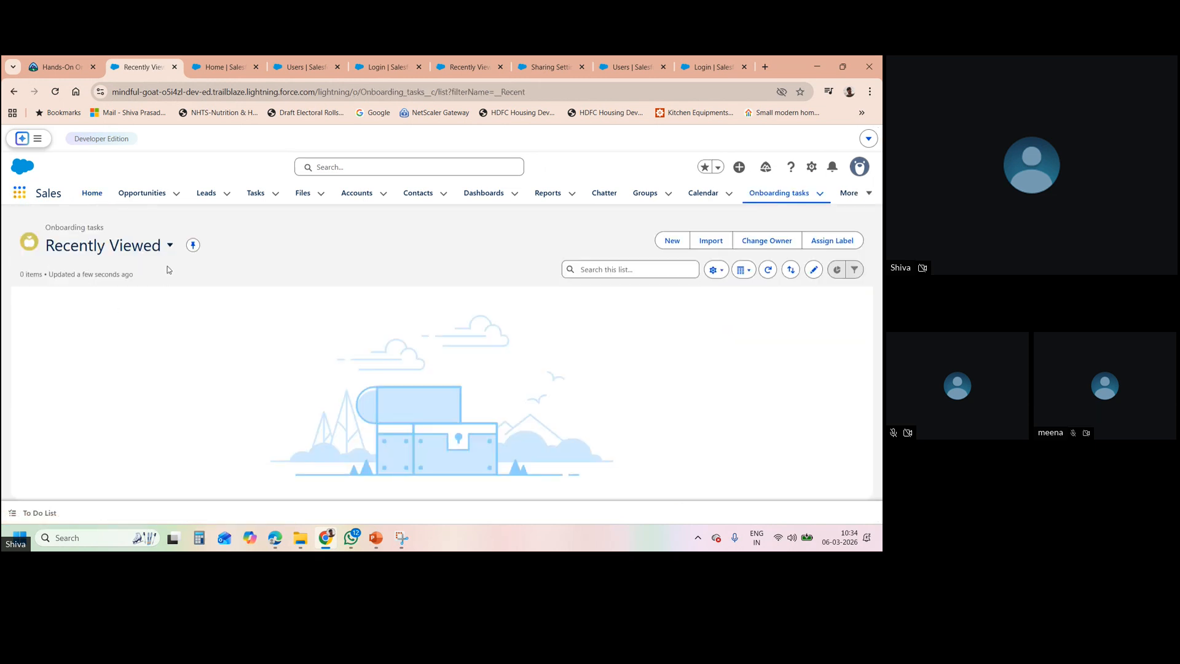
left_click(170, 245)
left_click(112, 316)
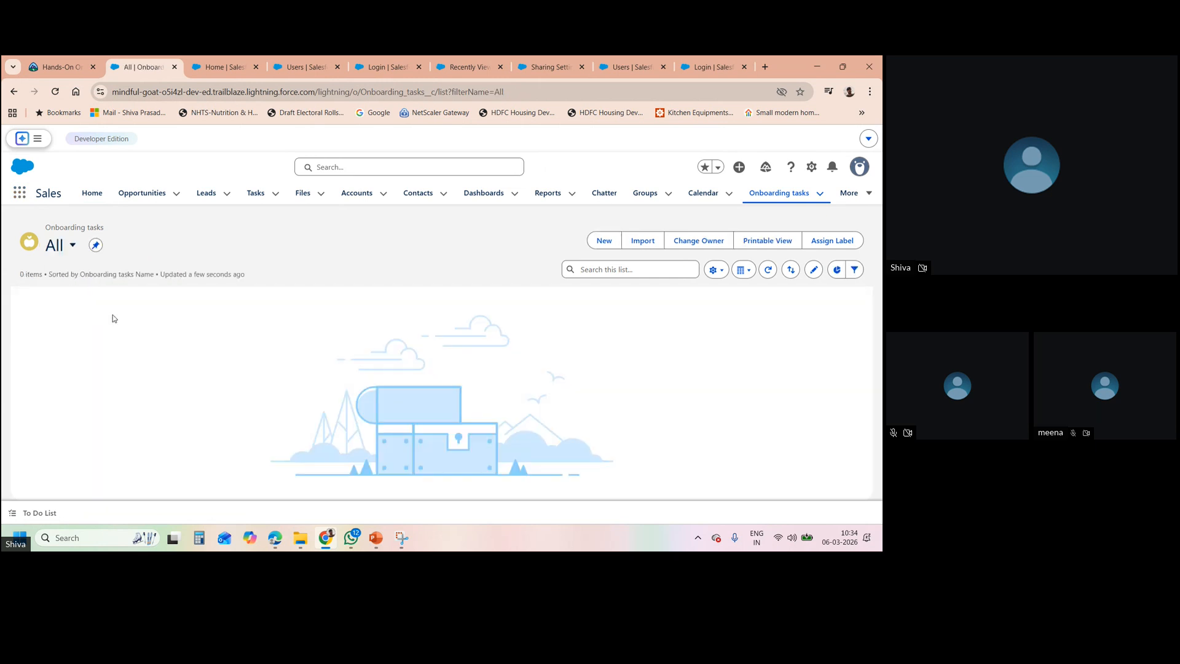
- Create and save a new Onboarding task named abcd, then return to the All Users list
left_click(600, 241)
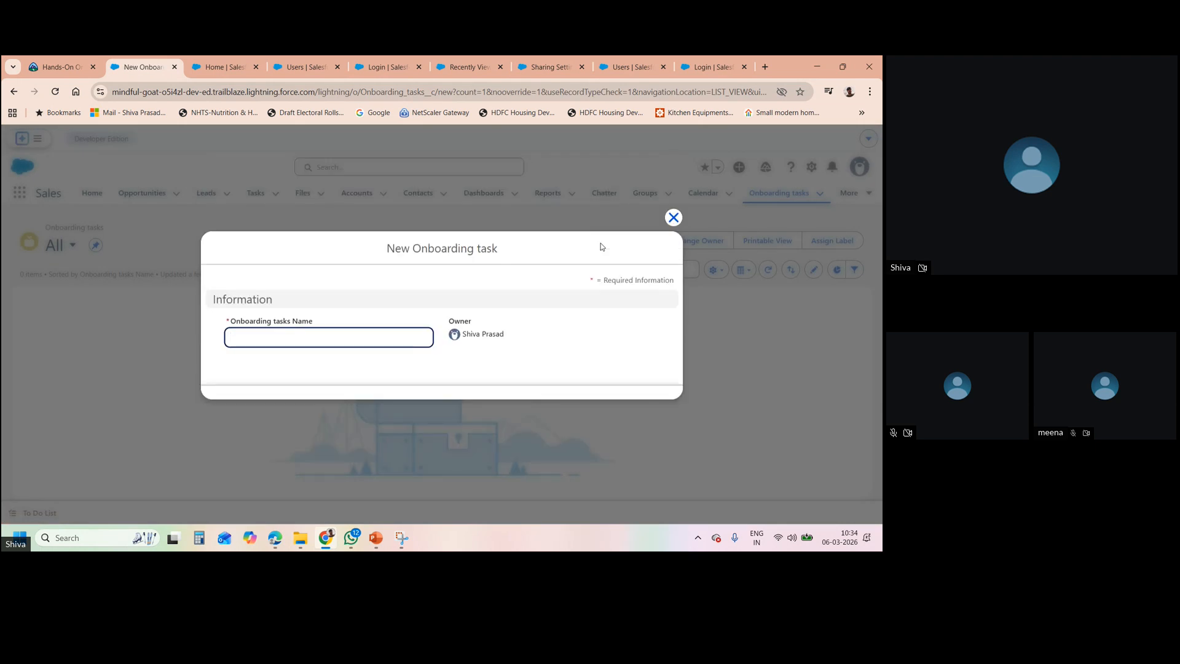
type("abcd")
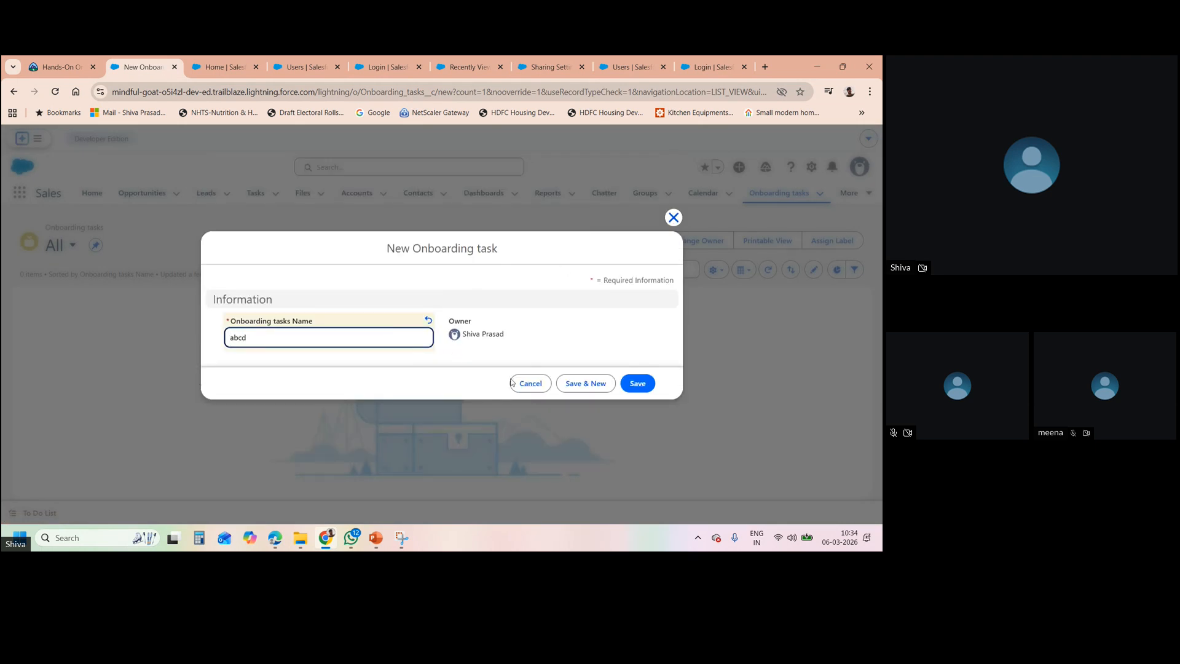
left_click(637, 383)
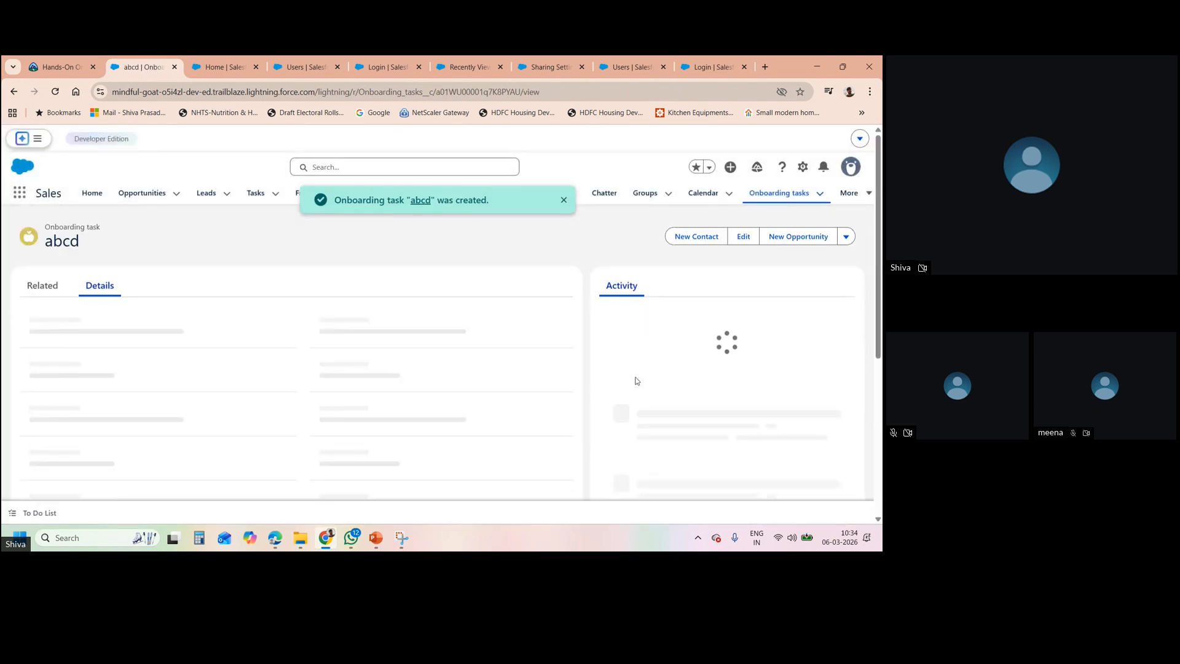
left_click(564, 200)
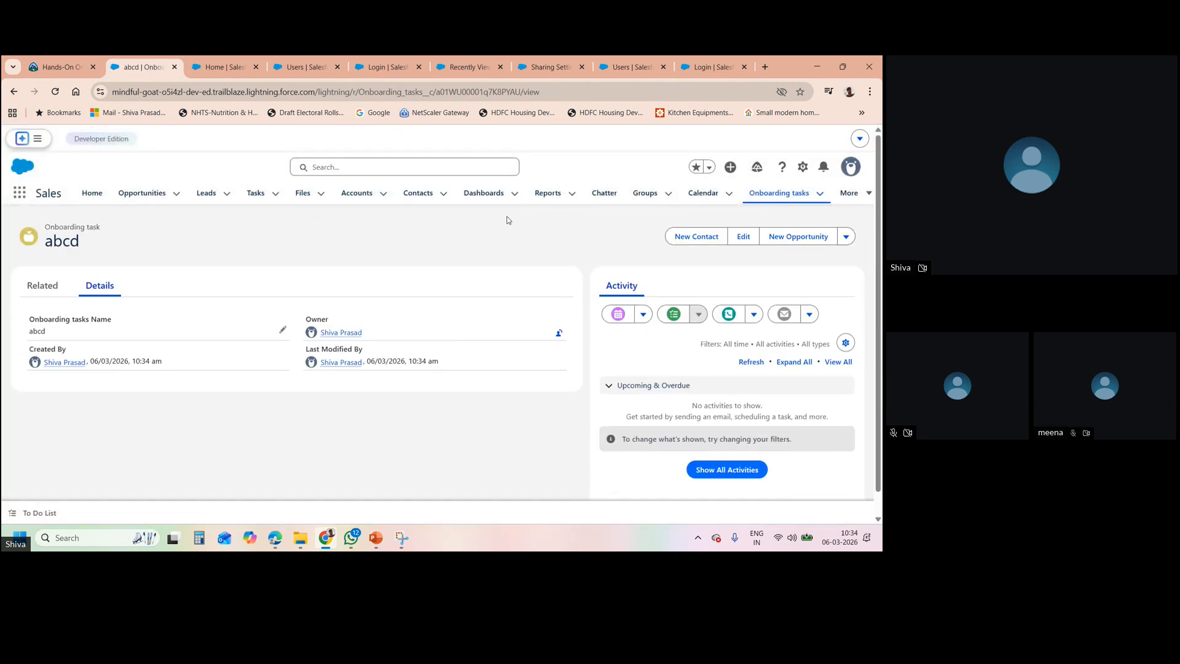
left_click(314, 75)
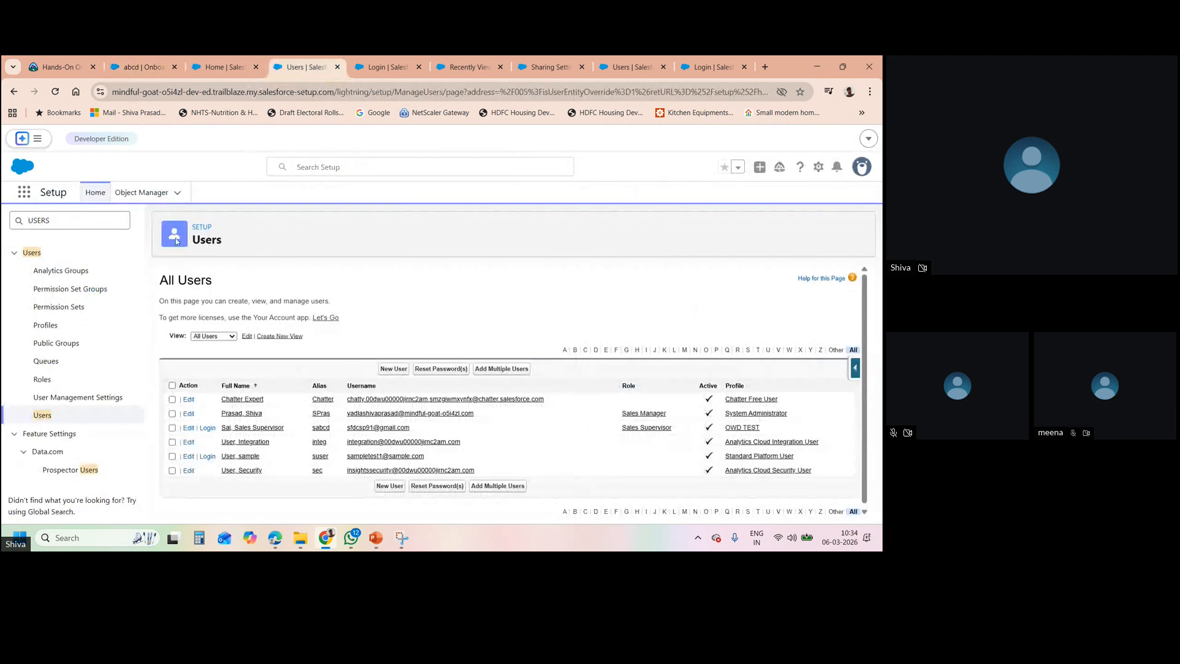
- Log in as the Sales Supervisor user, then type and clear an 'oboa' App Launcher search
left_click(209, 427)
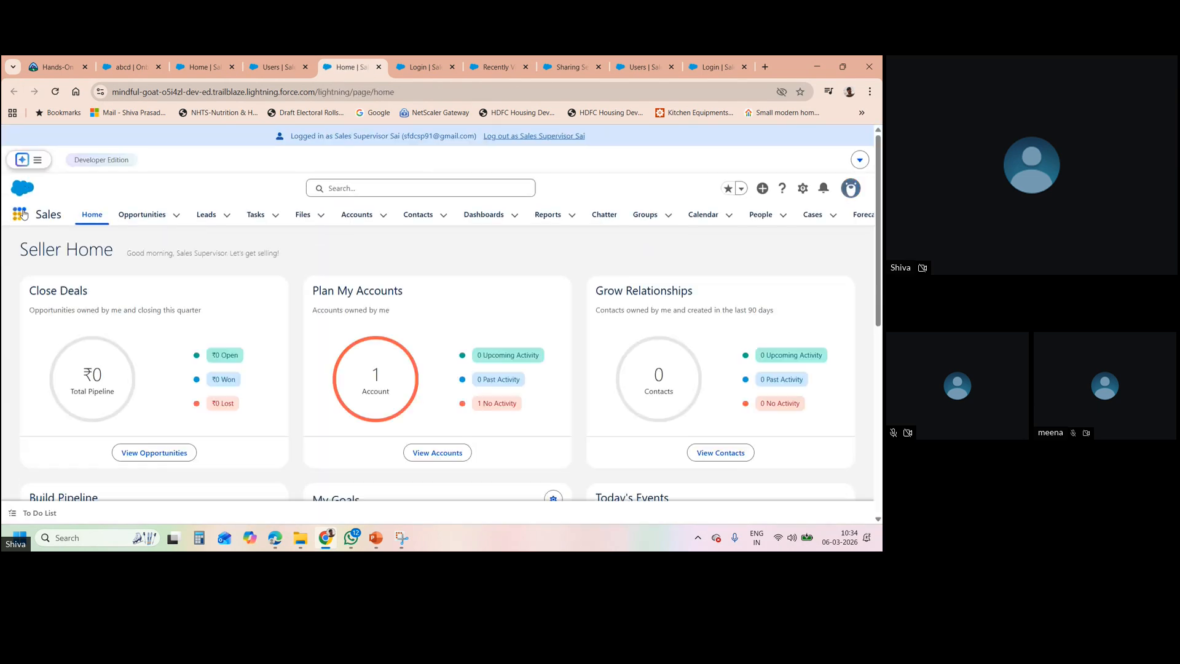
left_click(21, 214)
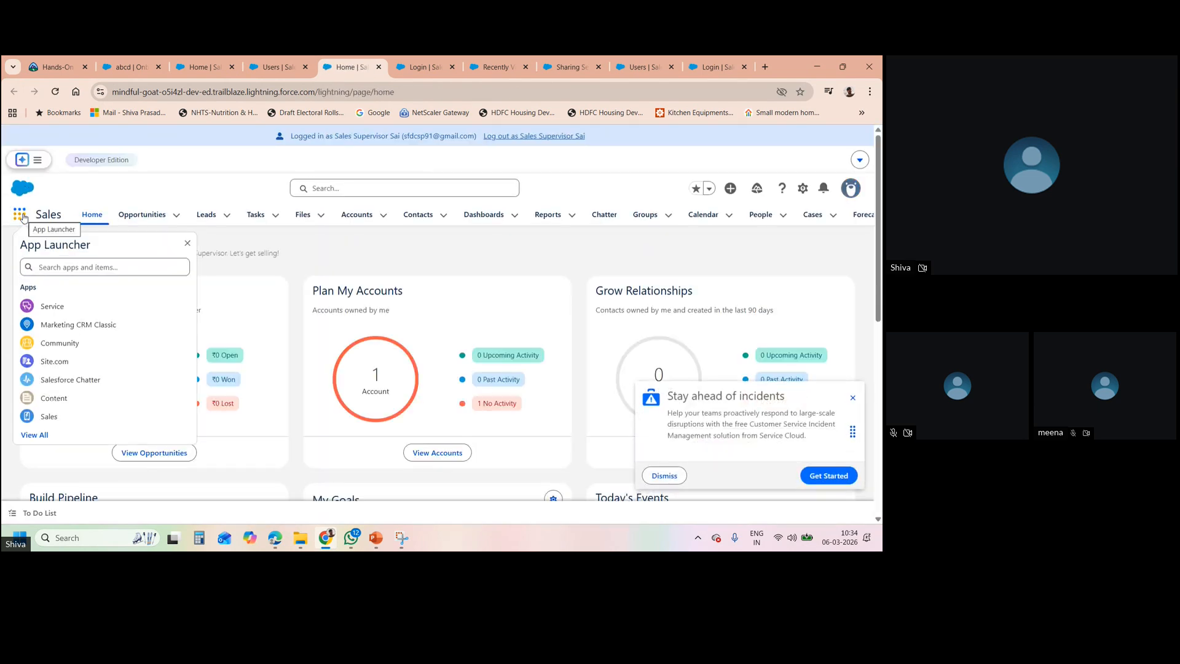
left_click(54, 267)
type("oboa")
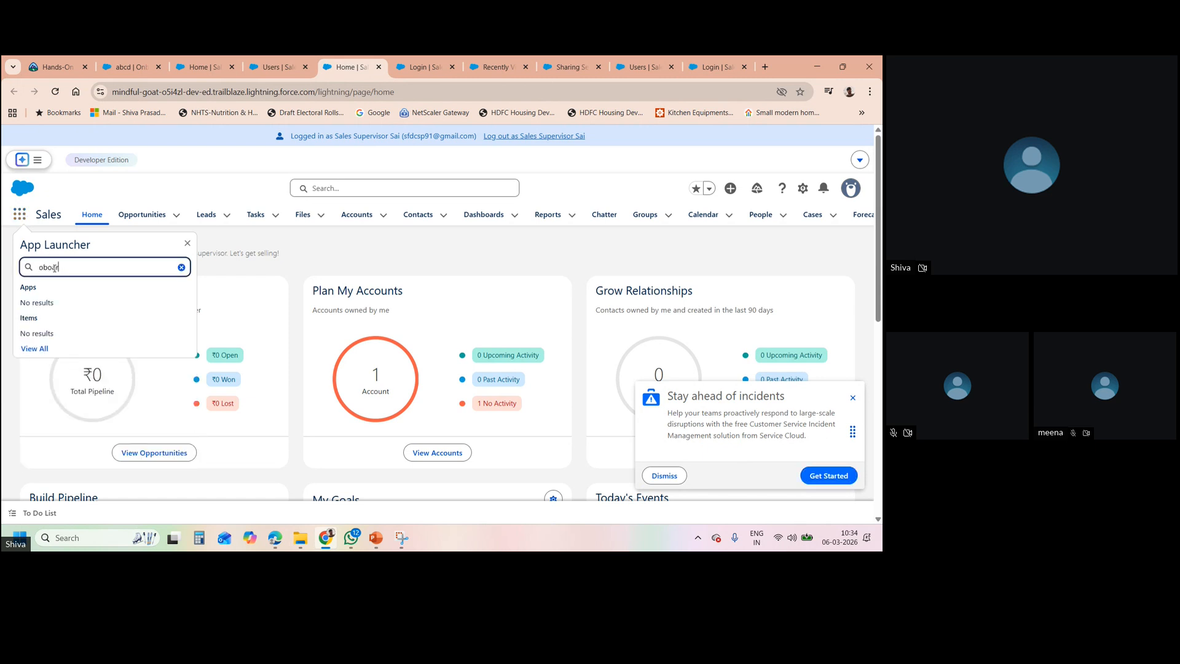
key("BackSpace")
key("BackSpace")
key("BackSpace")
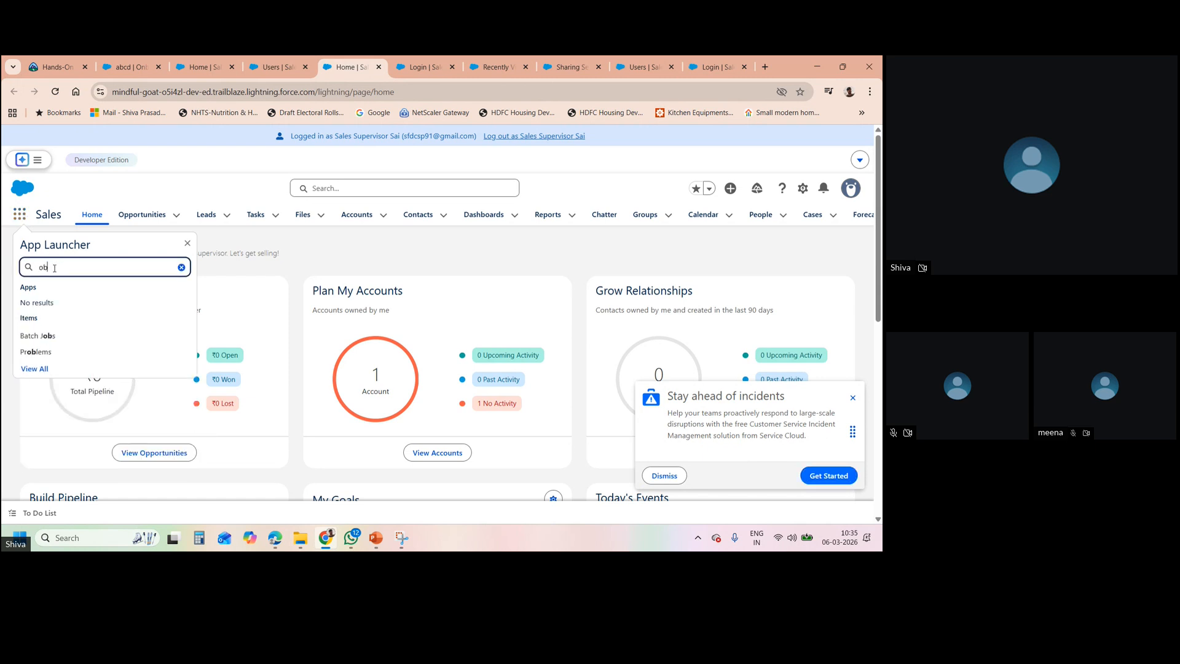
key("BackSpace")
key("BackSpace")
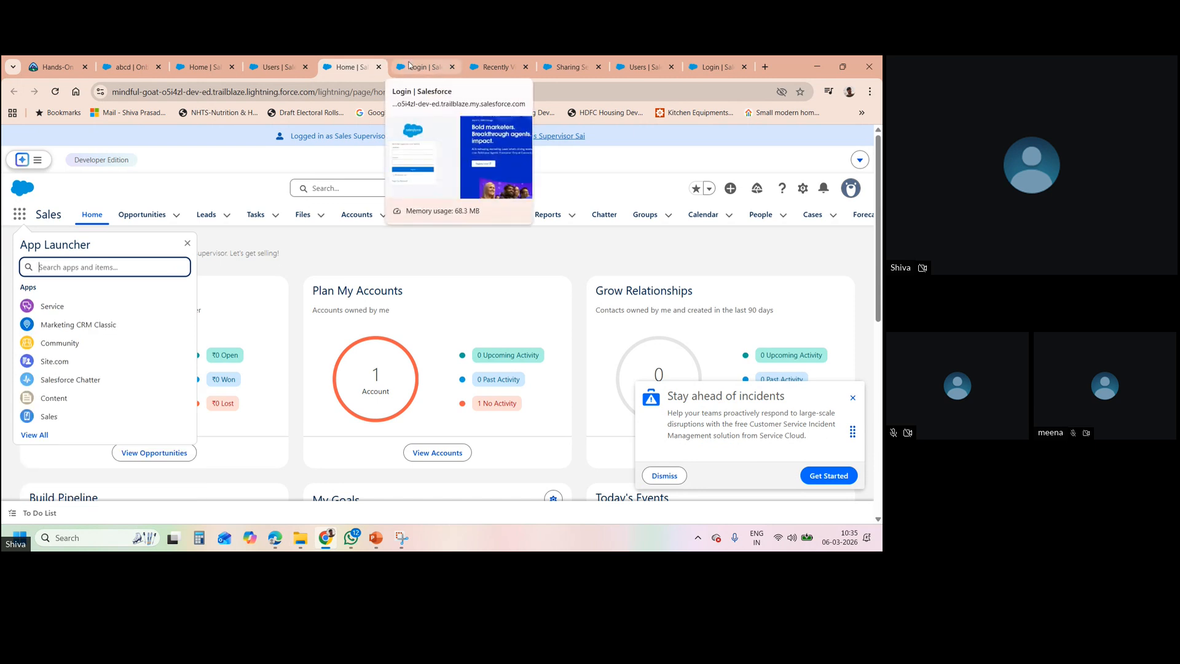
- Check Onboarding task's Public Read Only sharing setting, then go back to the abcd record
left_click(565, 67)
triple_click(215, 457)
key("ctrl+c")
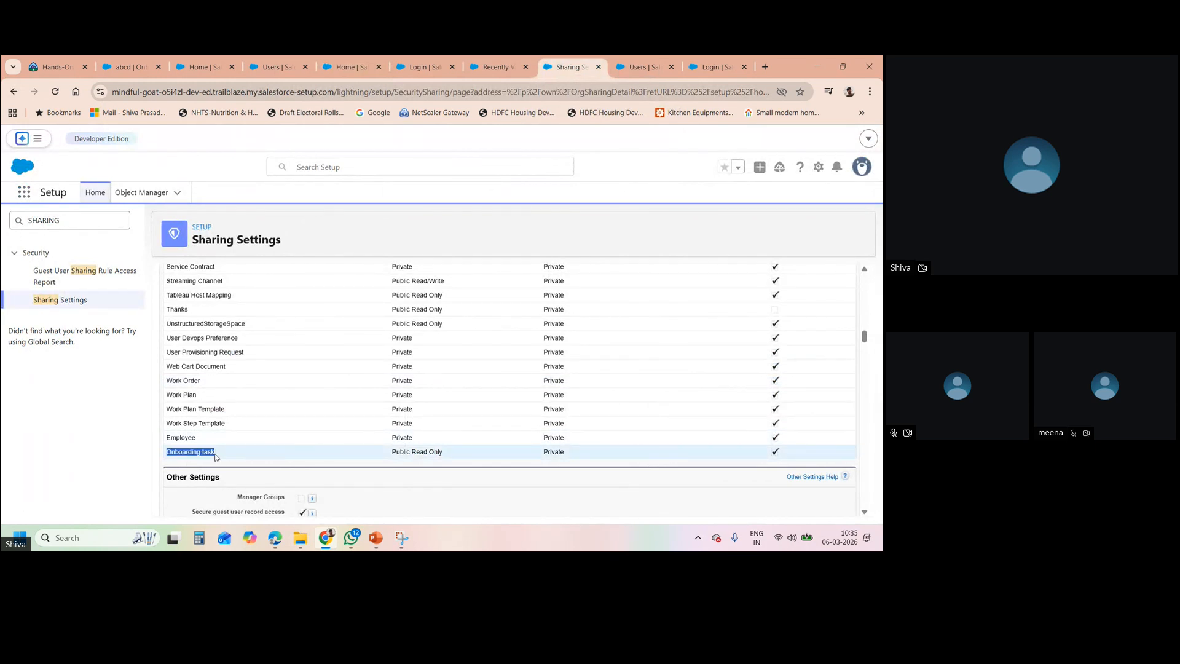
left_click(125, 67)
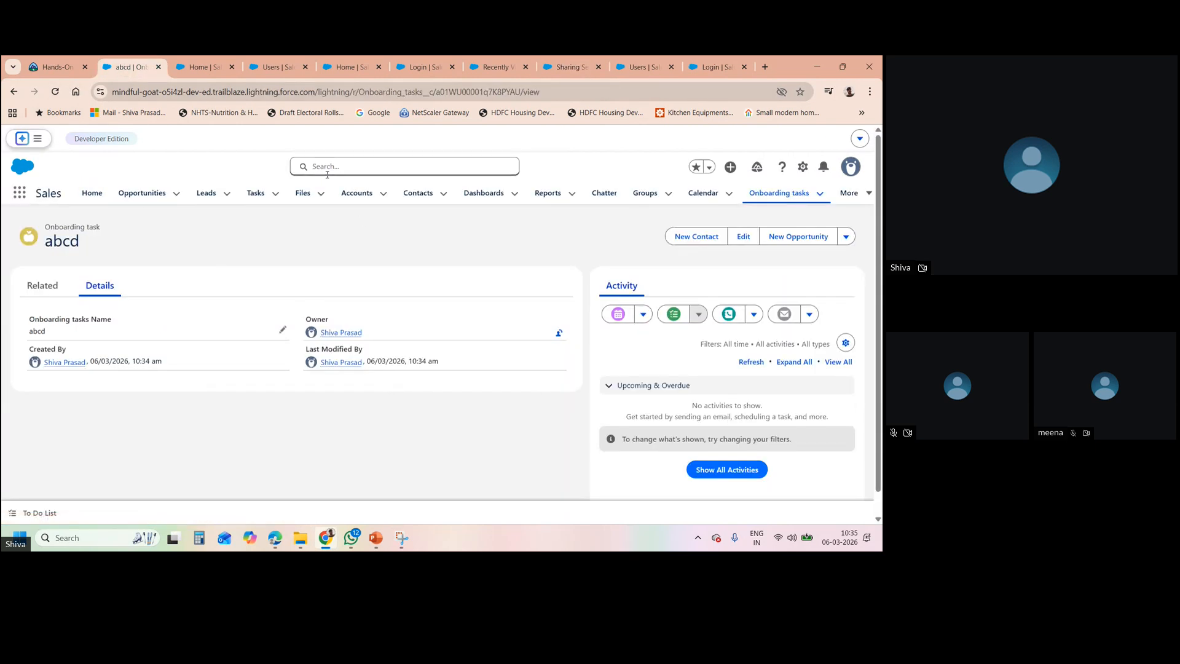
left_click(20, 192)
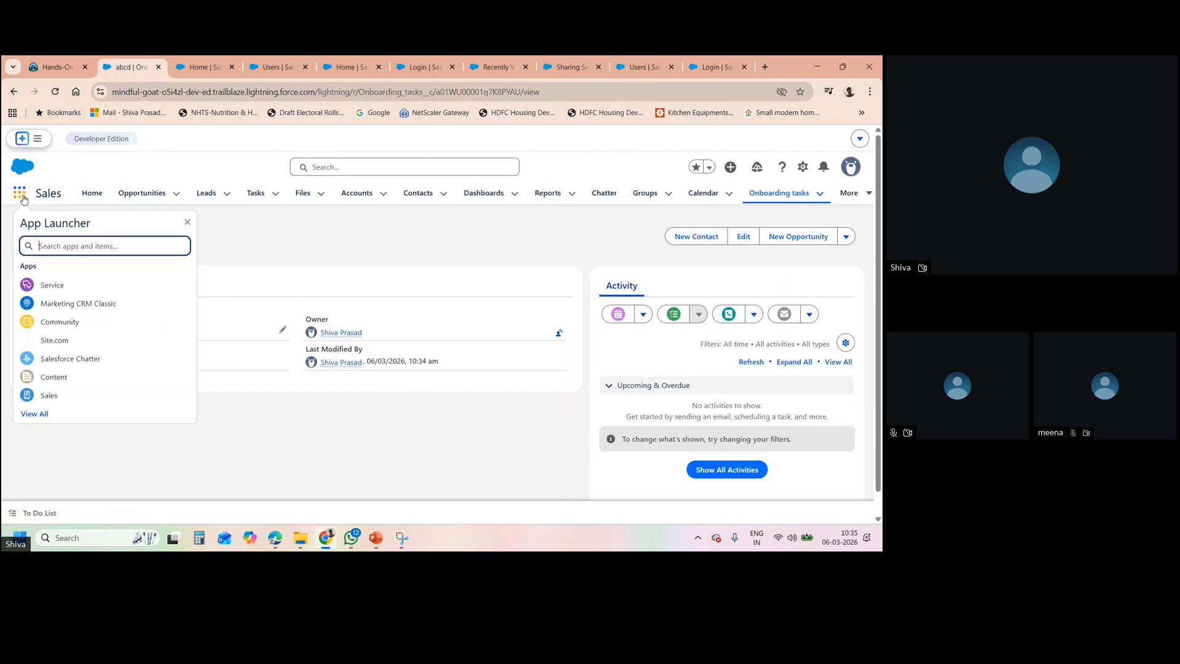
- Close the extra Home and login tabs and return to the recently viewed Employees list
left_click(330, 254)
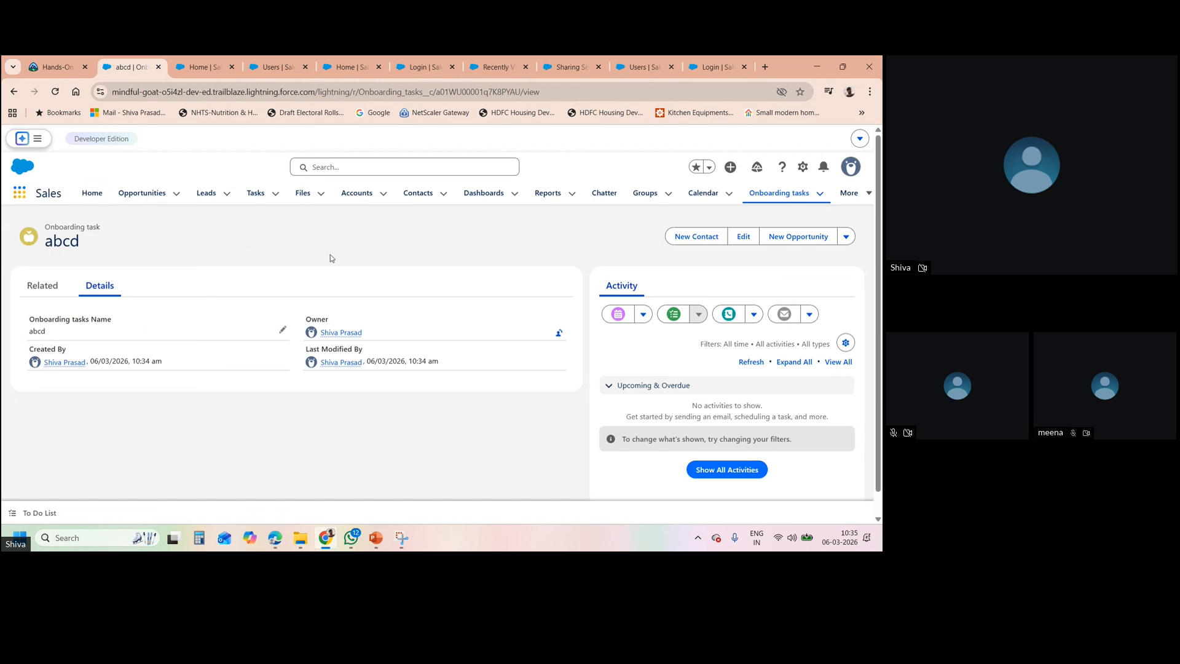
left_click(377, 66)
left_click(376, 66)
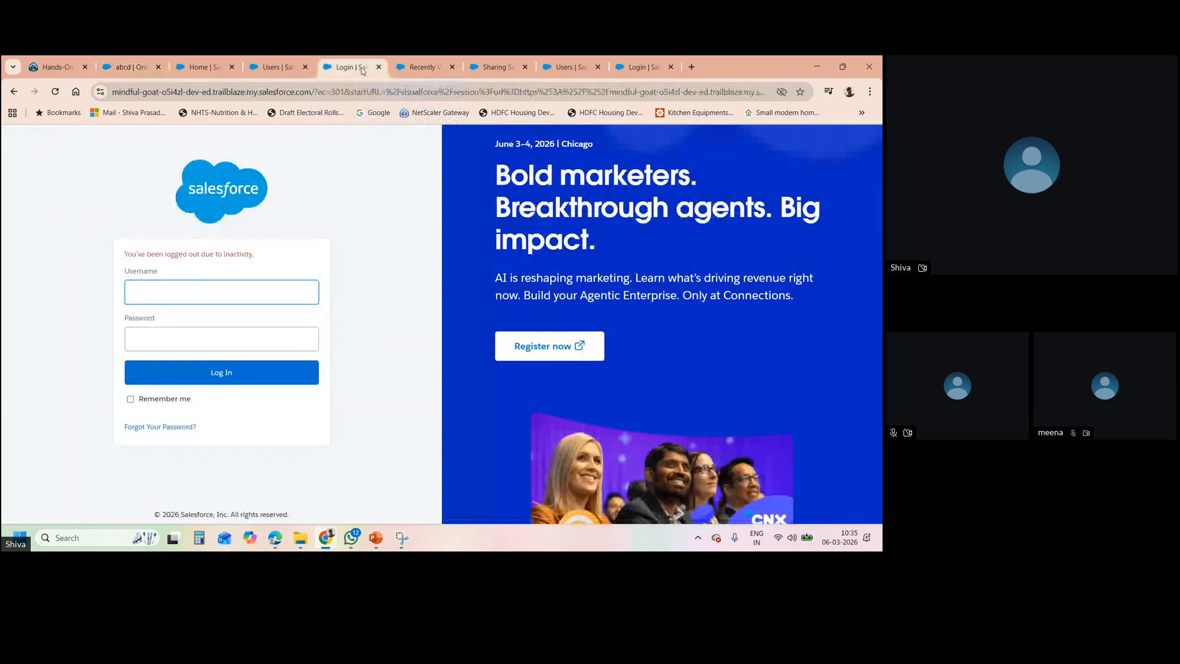
left_click(378, 66)
left_click(283, 69)
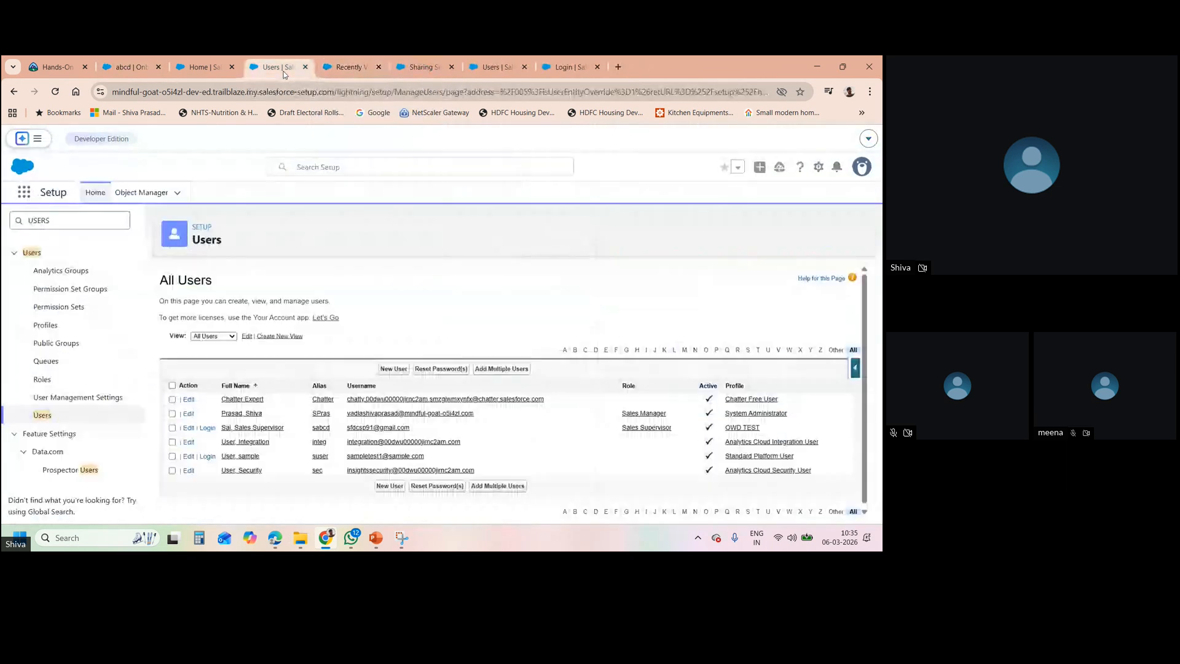
left_click(413, 63)
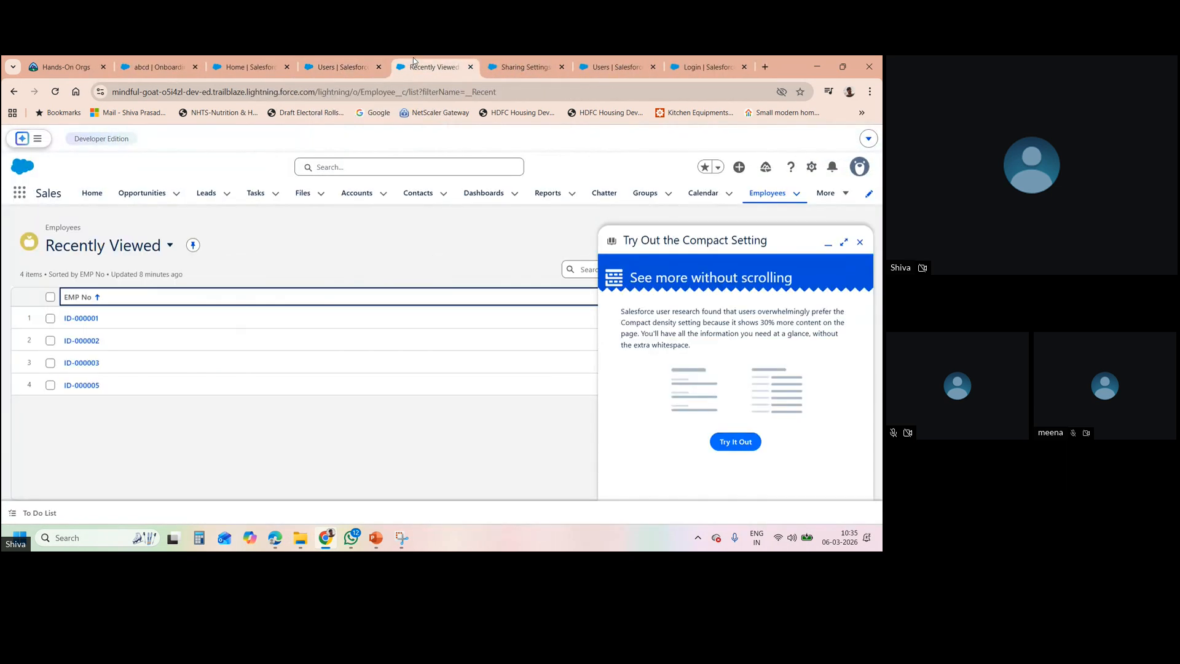
- Search the App Launcher for Onboarding task, open it, and dismiss the Compact Setting popup
left_click(371, 166)
key("ctrl+v")
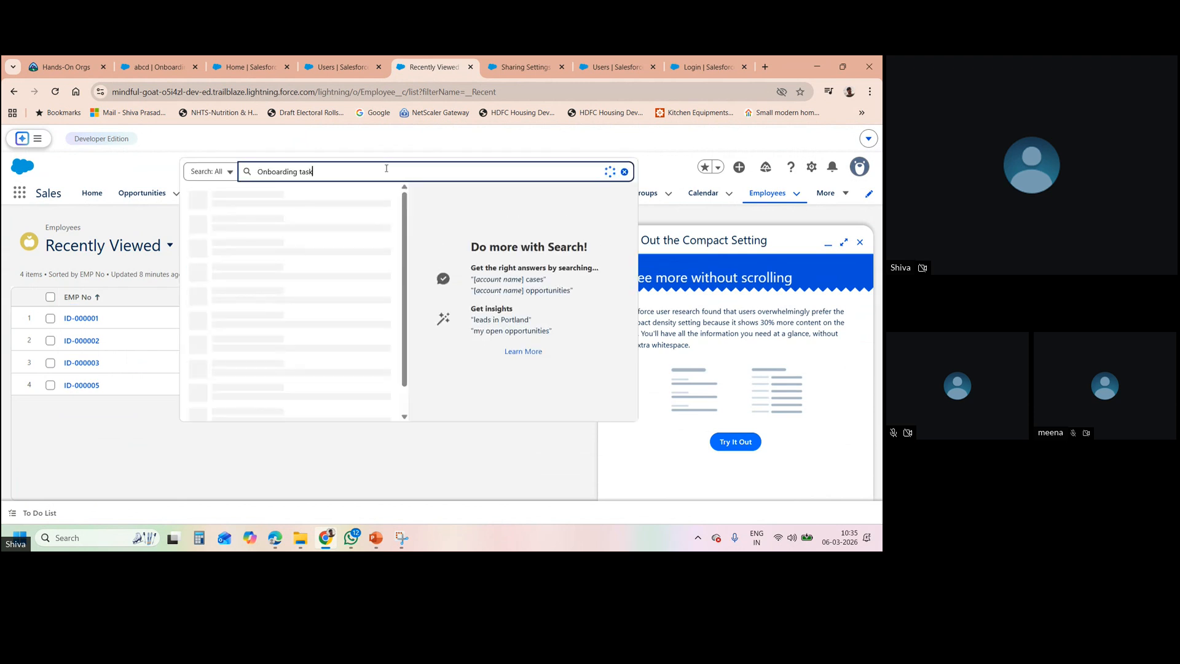
left_click(137, 214)
left_click(21, 193)
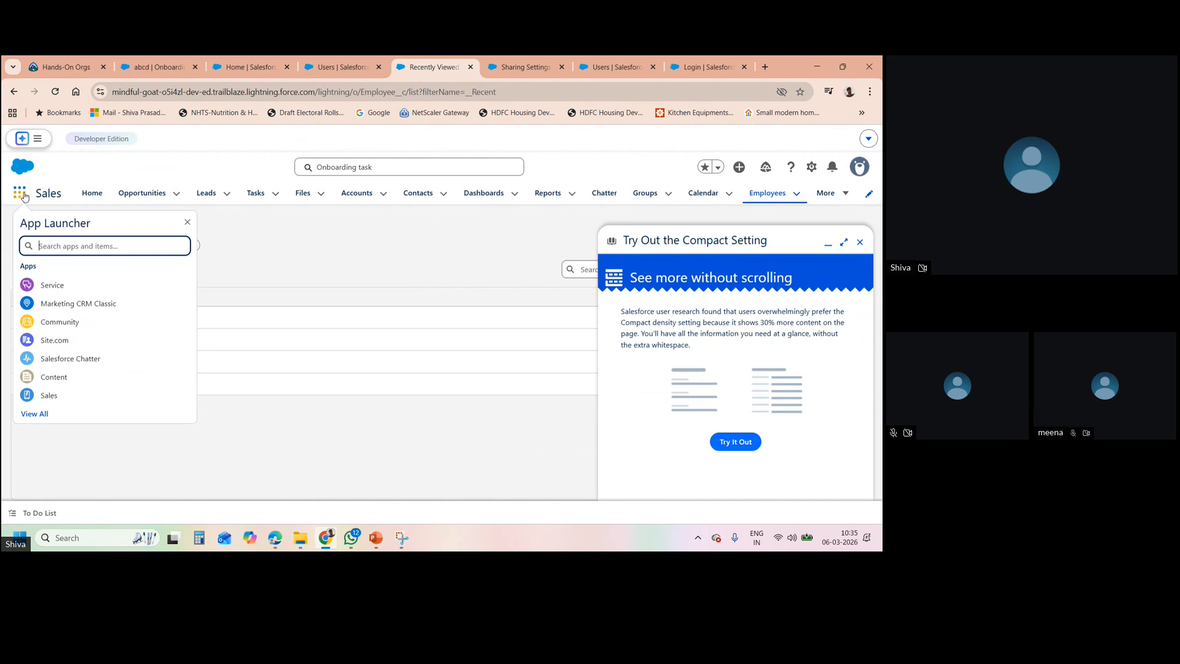
key("ctrl+v")
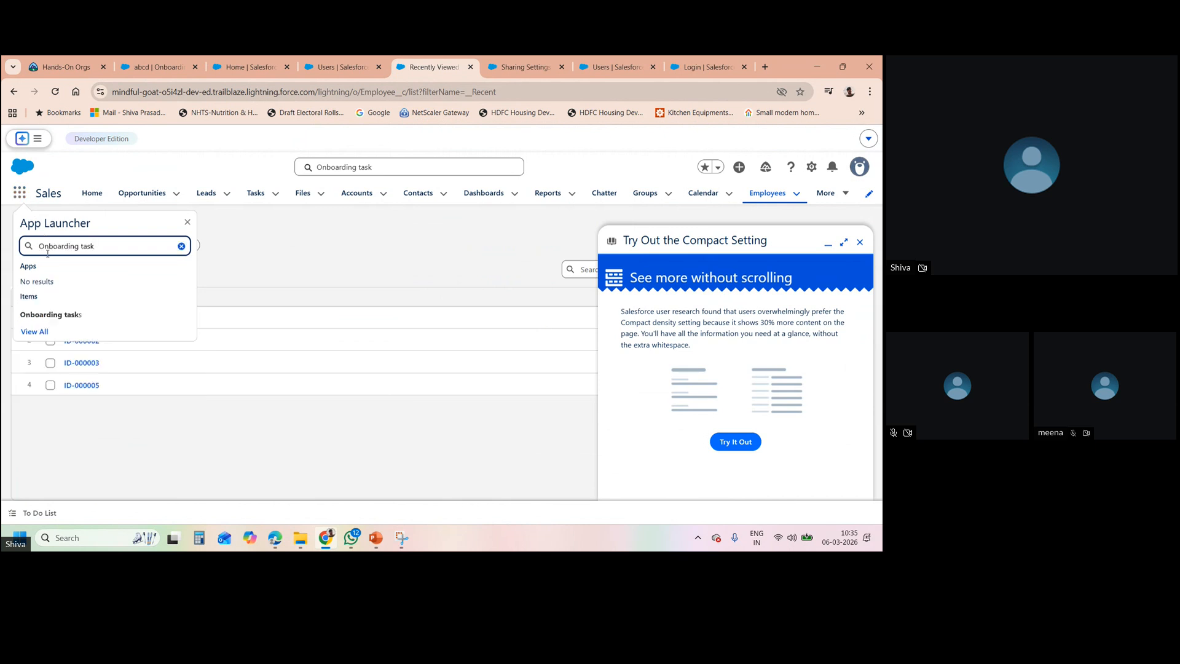
left_click(62, 315)
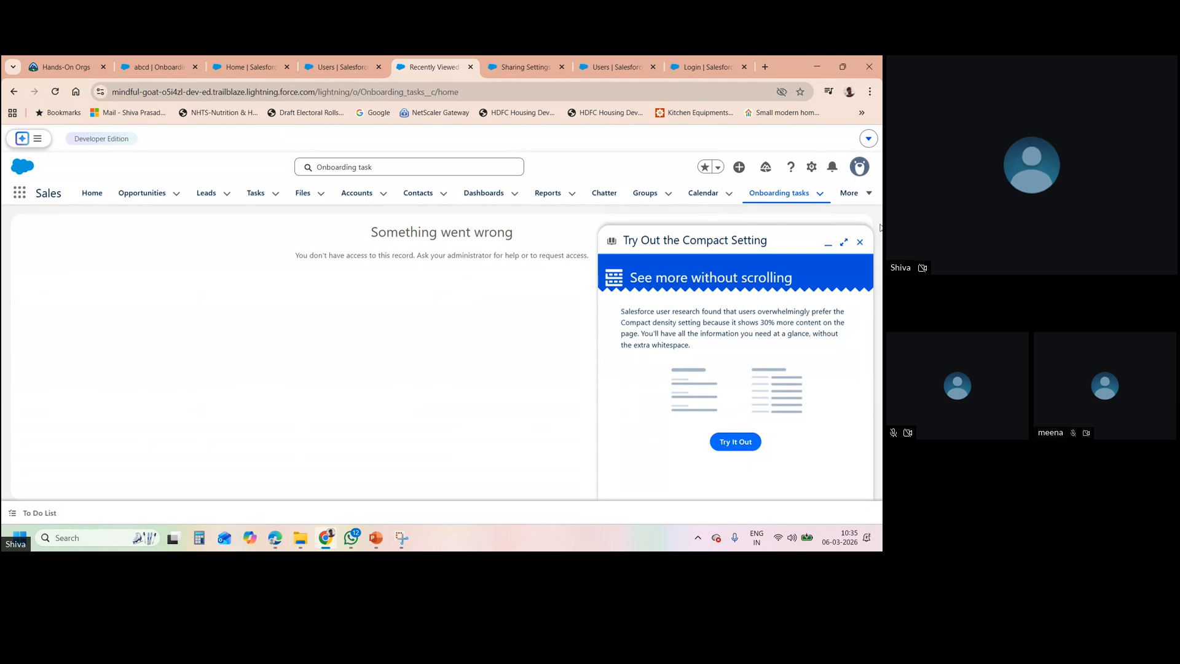
left_click(859, 242)
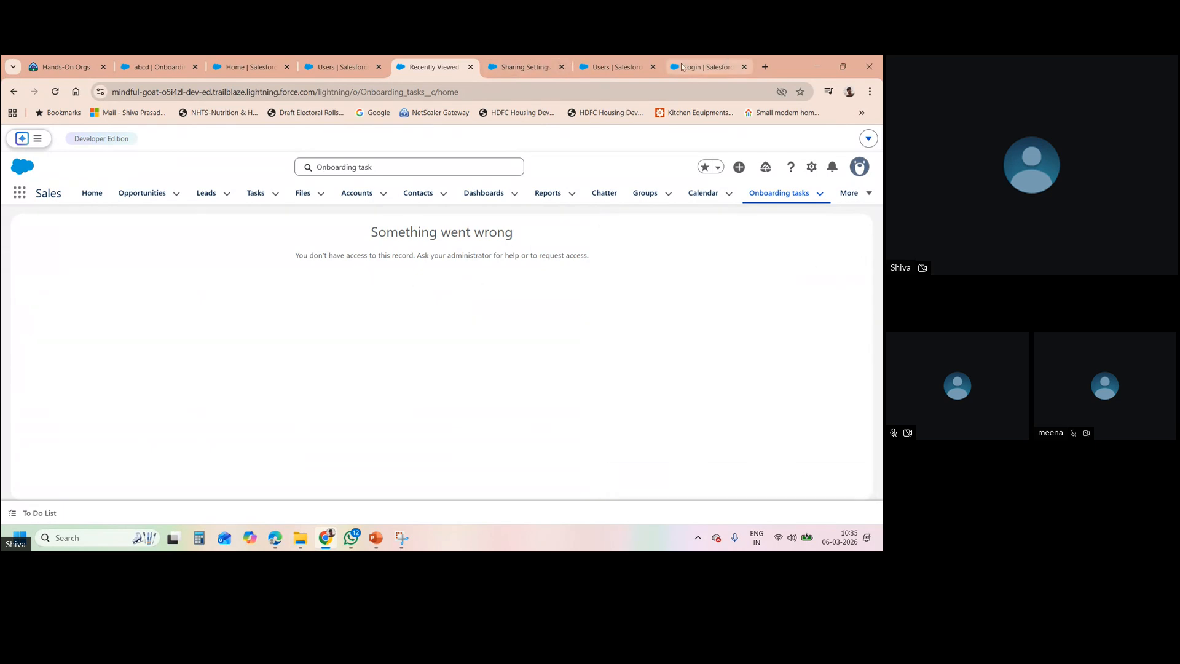
- Log out of the Sales Supervisor session from the Users page
left_click(615, 66)
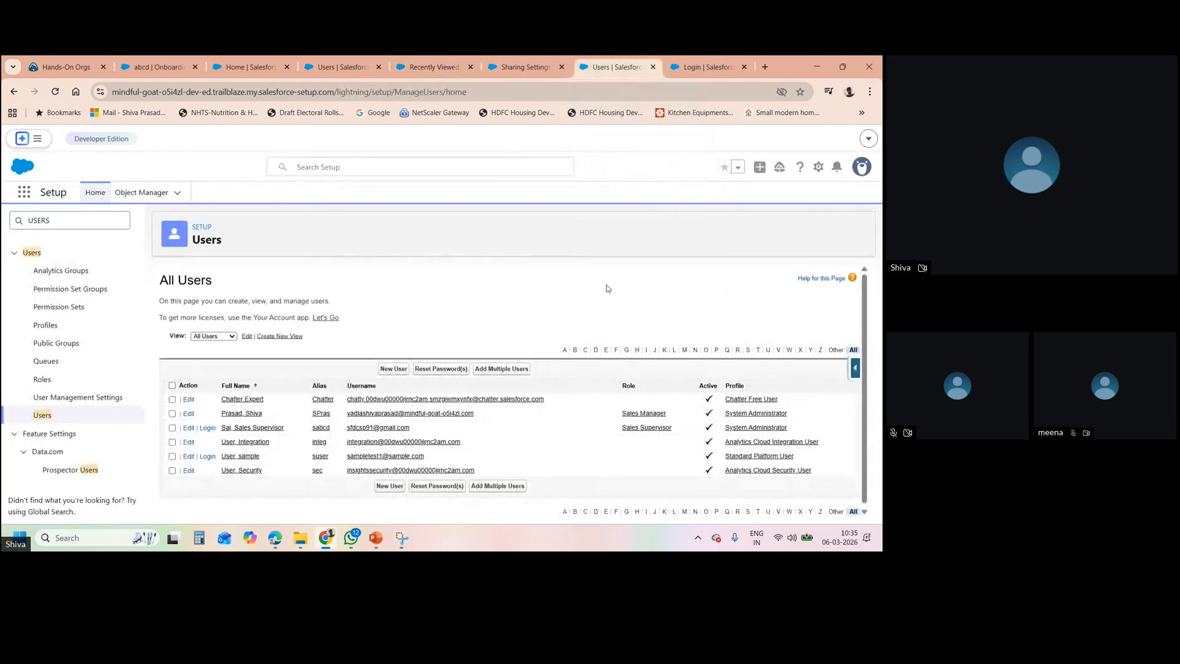
left_click(743, 427)
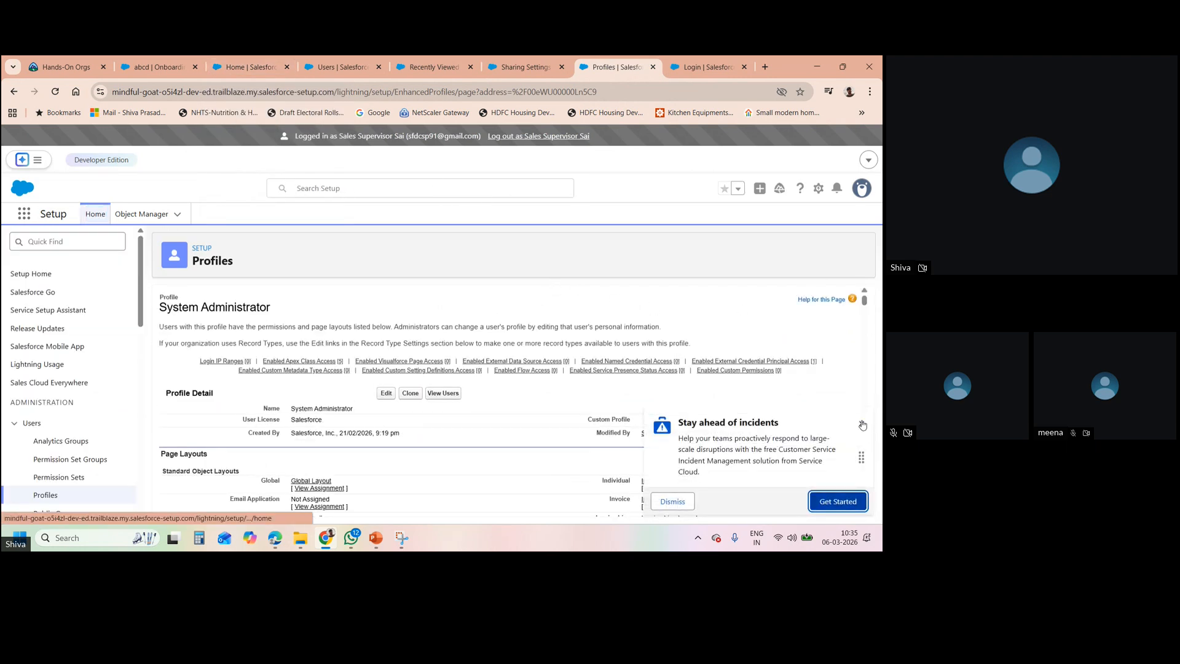
left_click(860, 423)
left_click(558, 138)
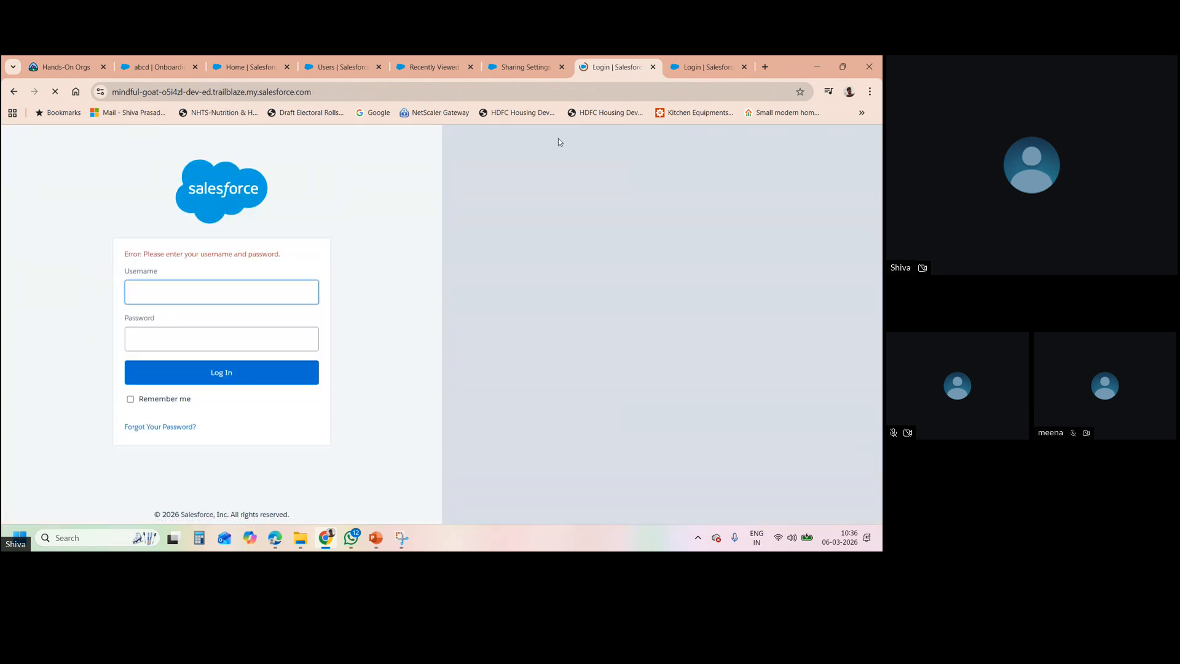
- Relaunch the org from Trailhead Hands-On Orgs and close the leftover Sharing Settings and login tabs
left_click(59, 62)
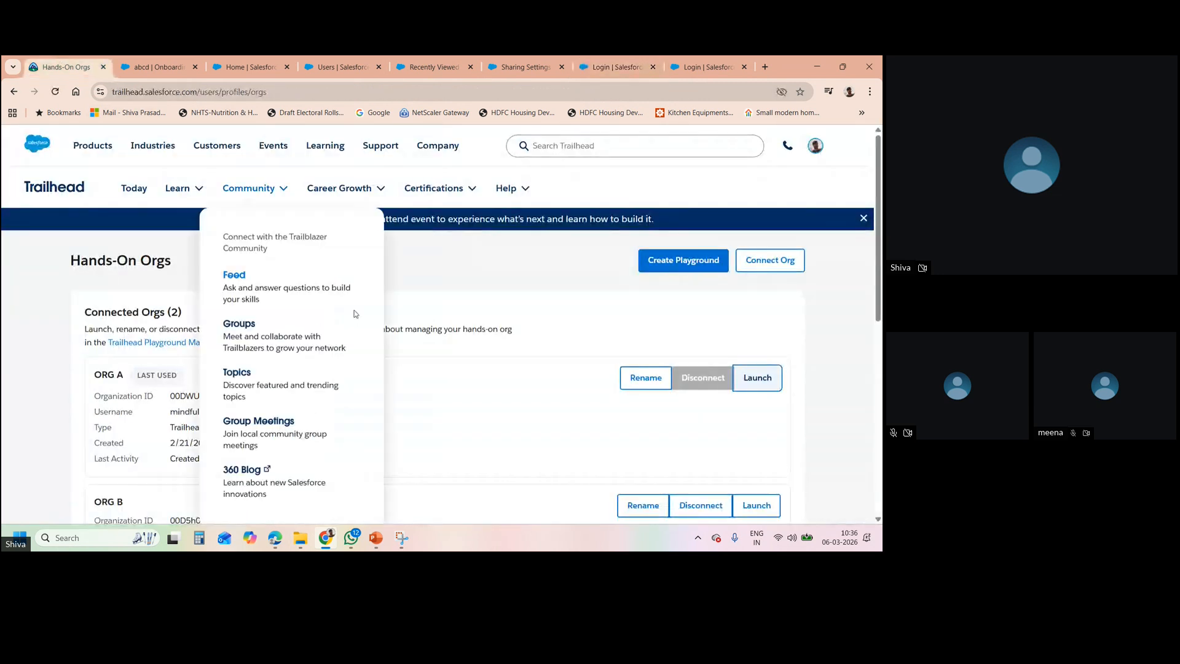
left_click(757, 379)
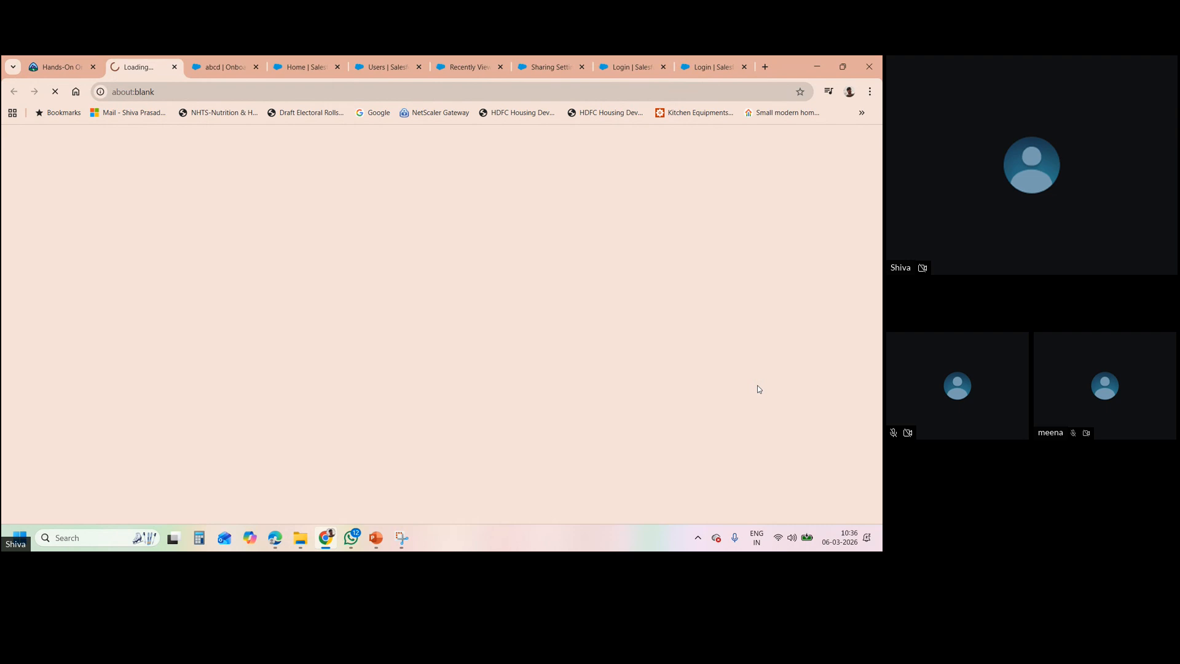
left_click(581, 66)
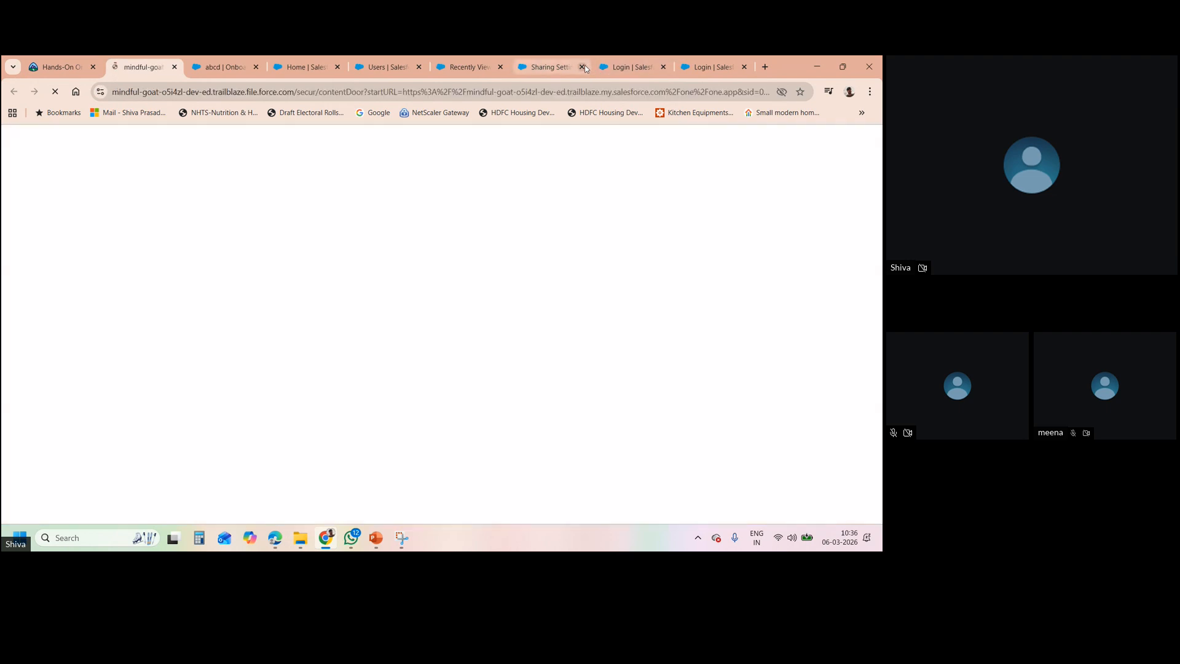
left_click(583, 67)
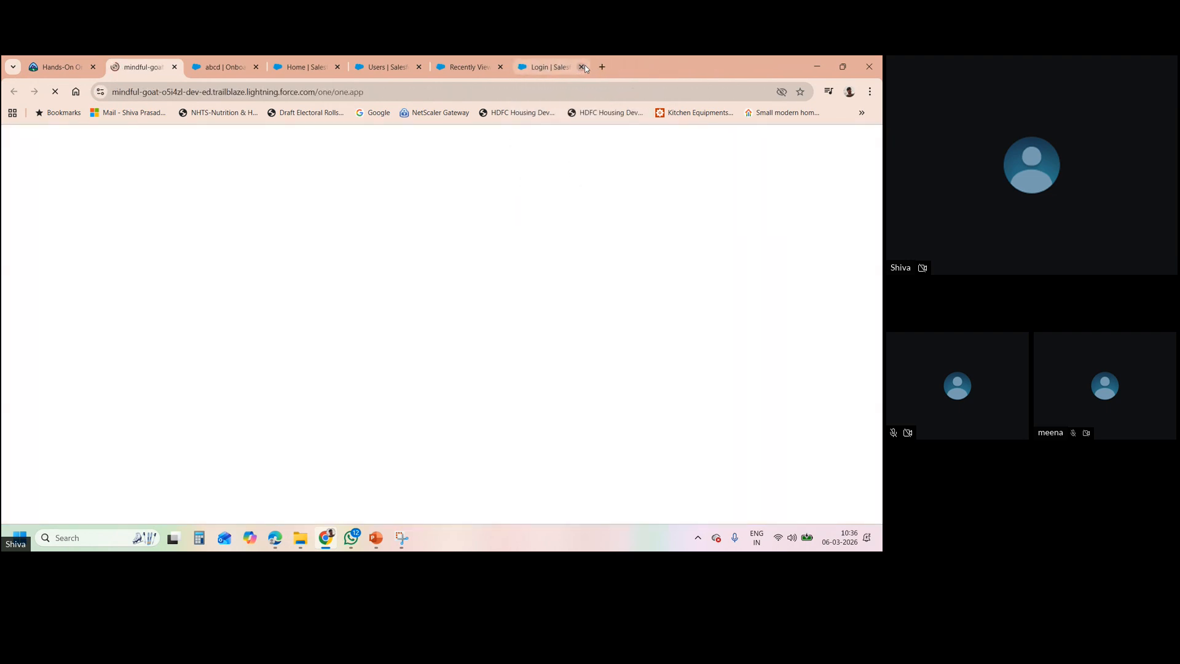
left_click(582, 66)
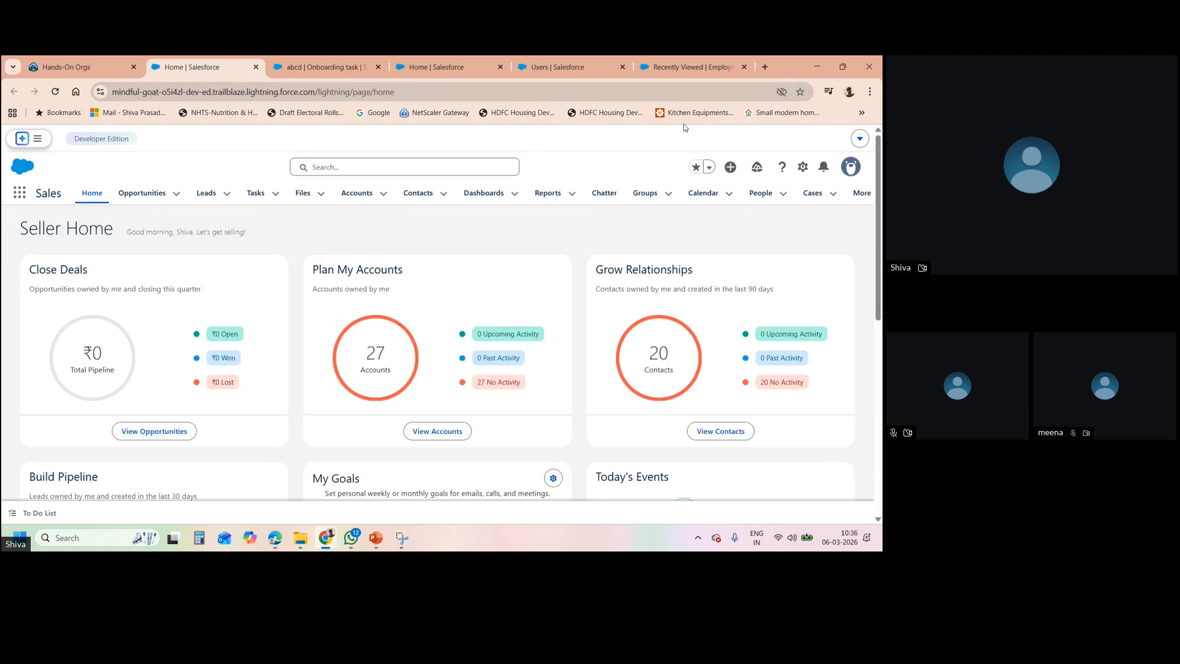
- Open the OWD TEST profile from the Setup users list and switch it to edit mode
left_click(804, 168)
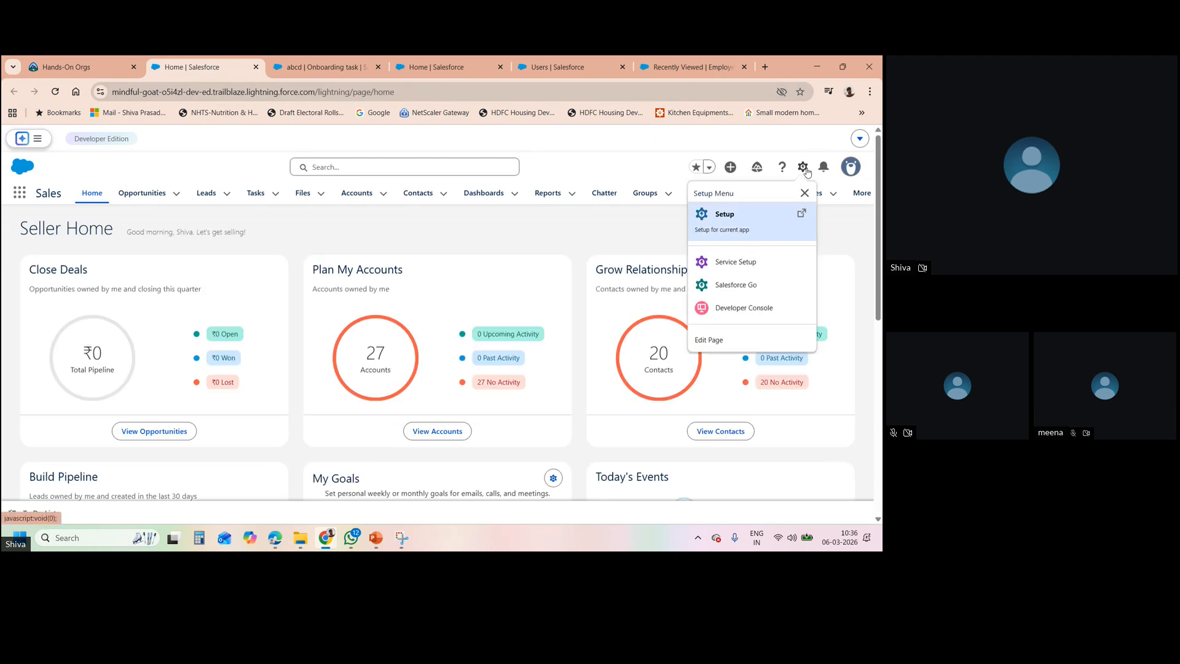
left_click(552, 64)
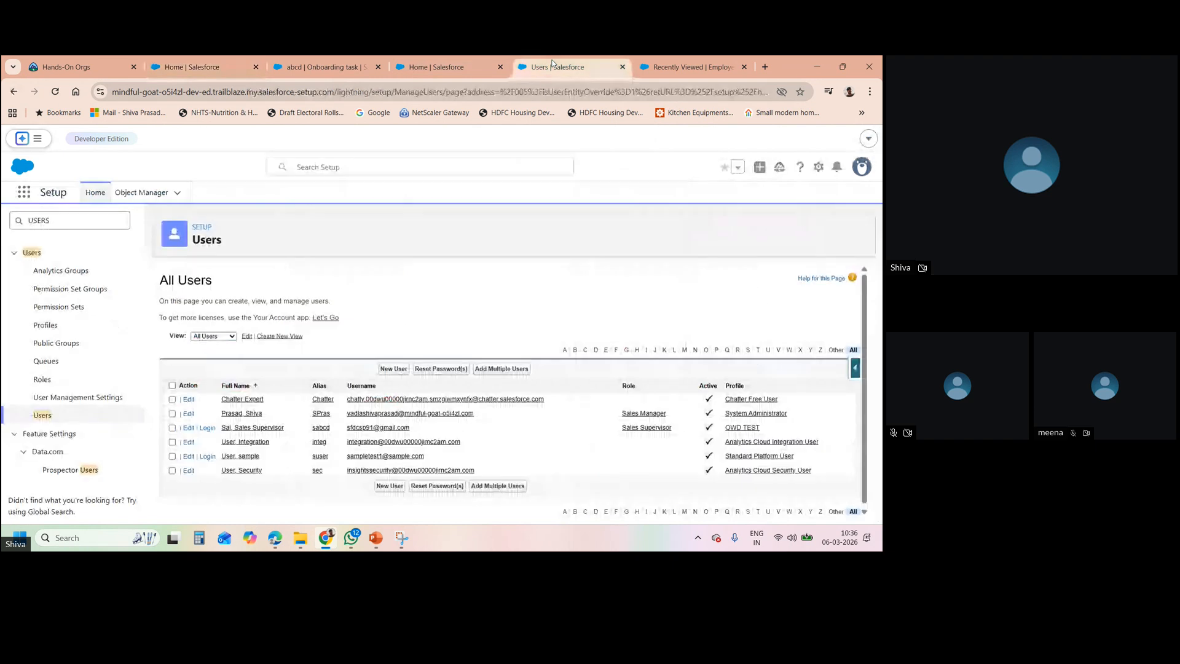
left_click(745, 428)
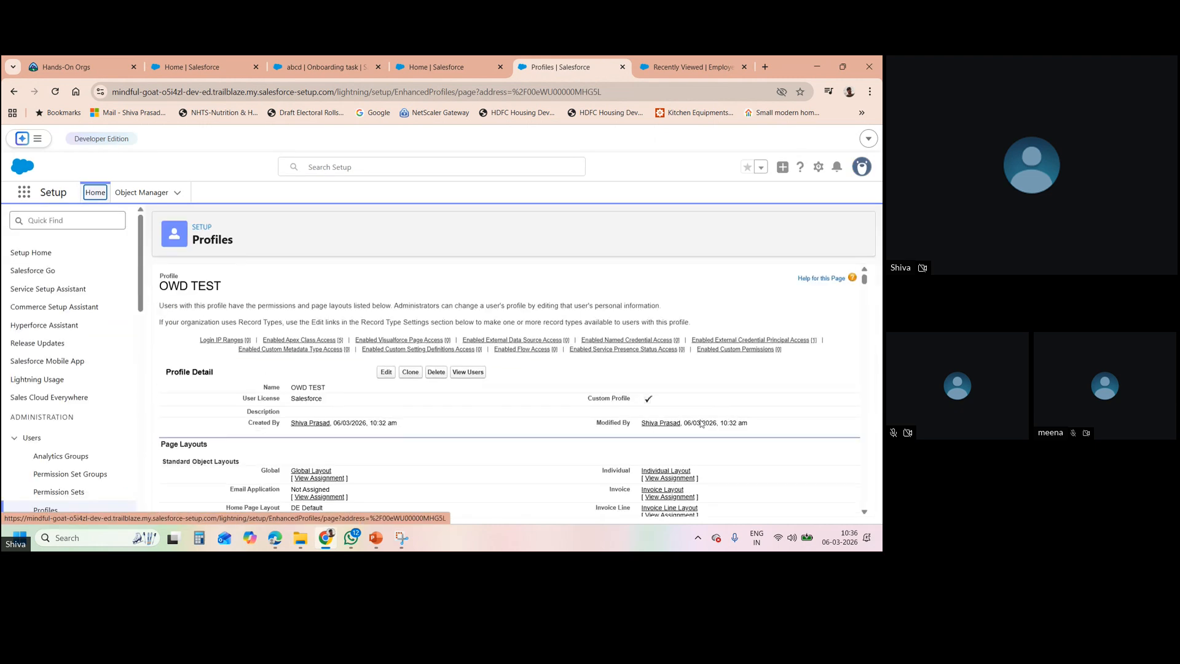
left_click_drag(867, 282, 839, 285)
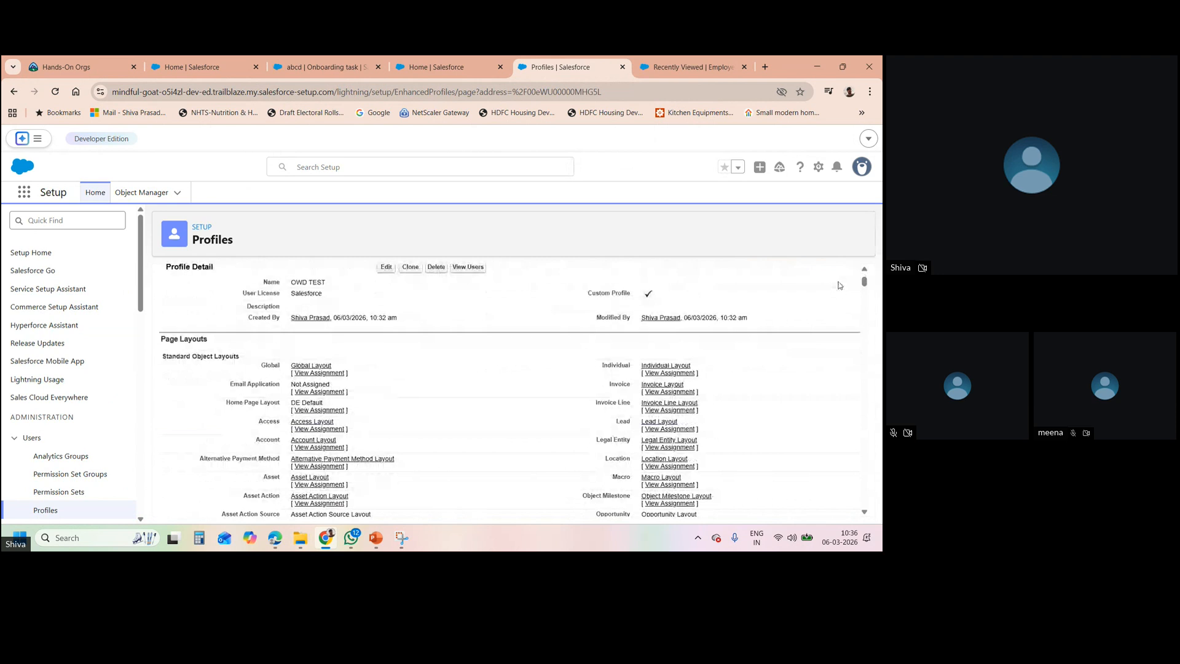
left_click(386, 268)
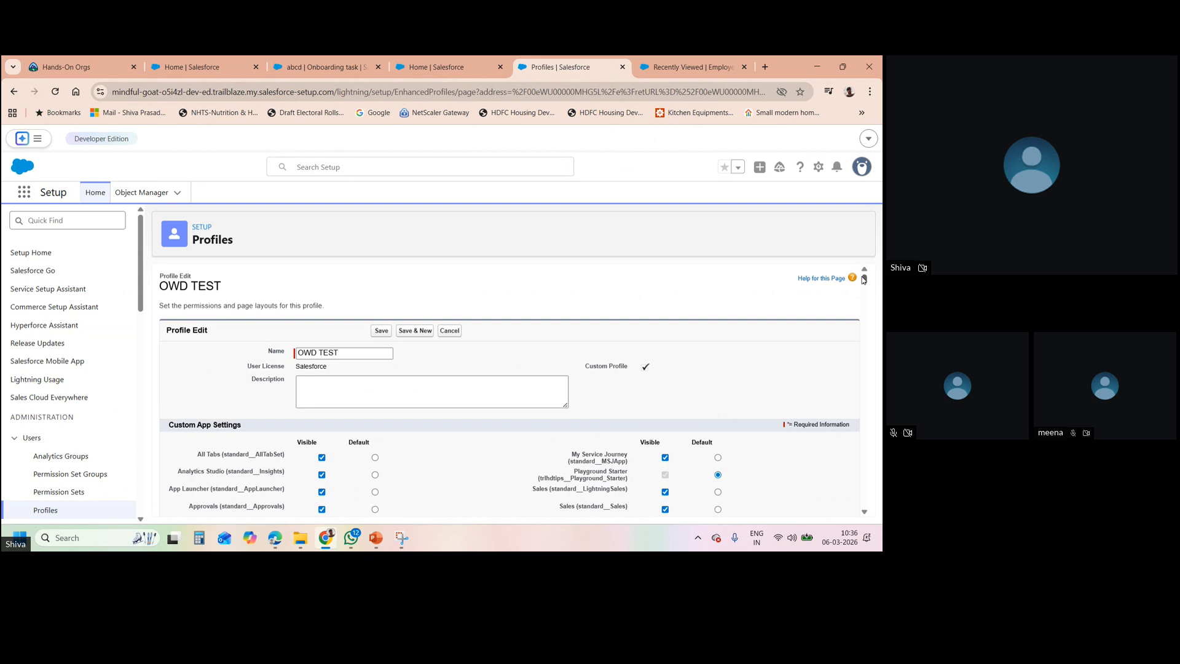
- Give OWD TEST Read permission on Employees and Onboarding tasks under Custom Object Permissions, then save
left_click_drag(864, 280, 865, 502)
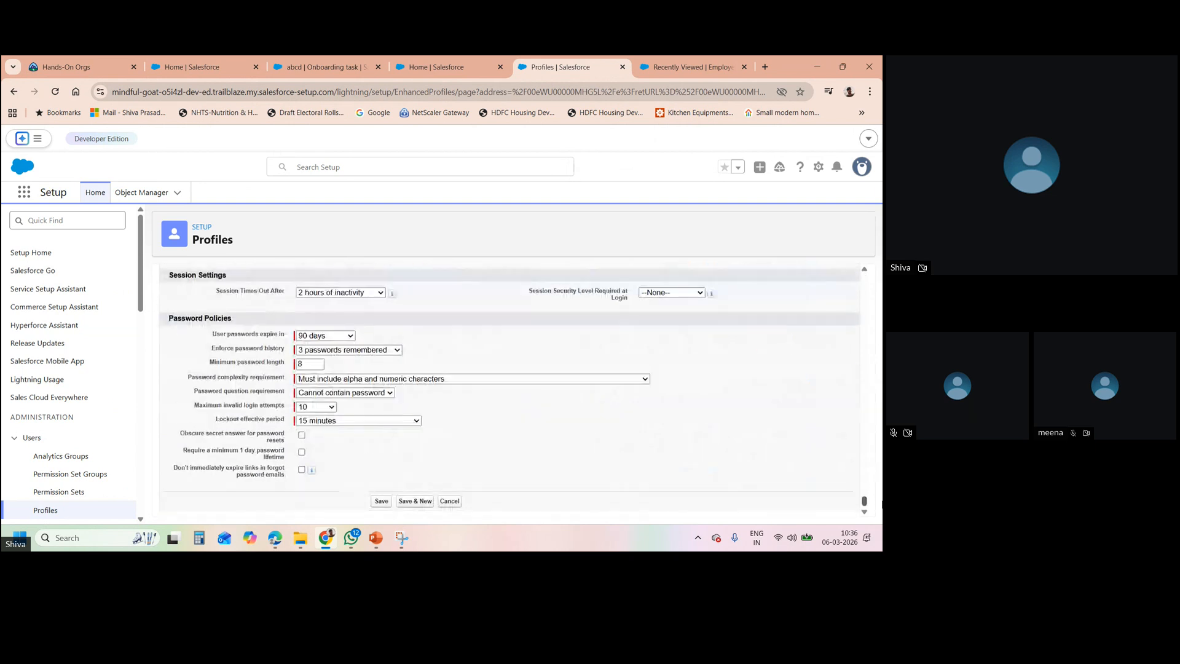
scroll(864, 501, "up", 2)
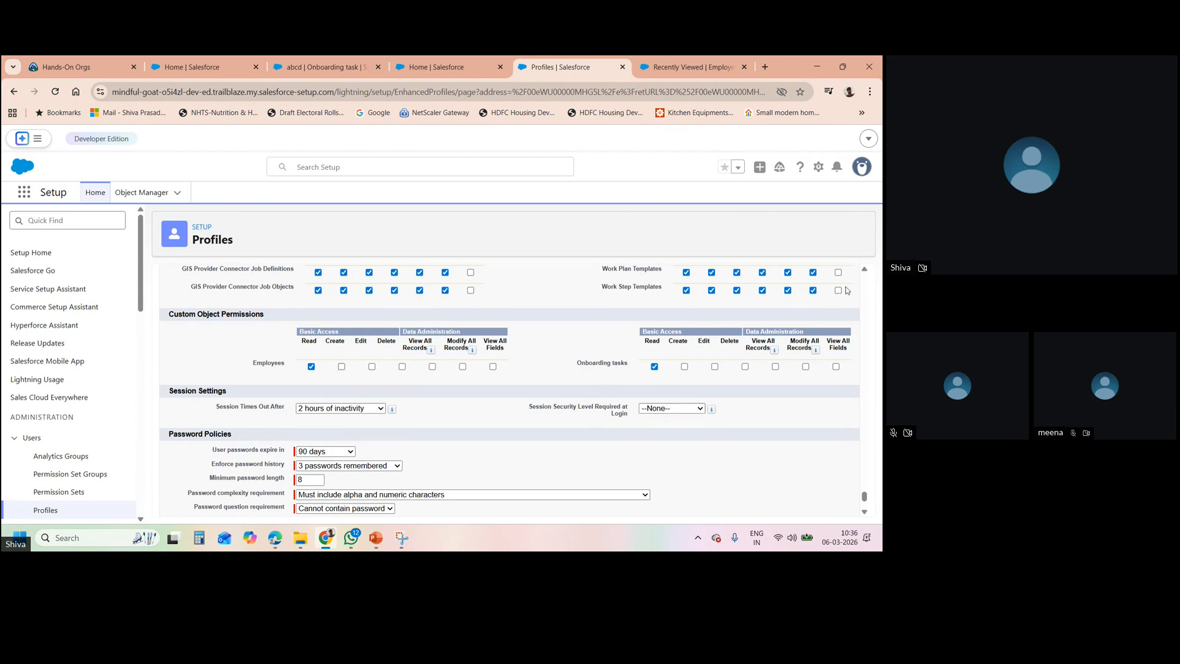
left_click(864, 289)
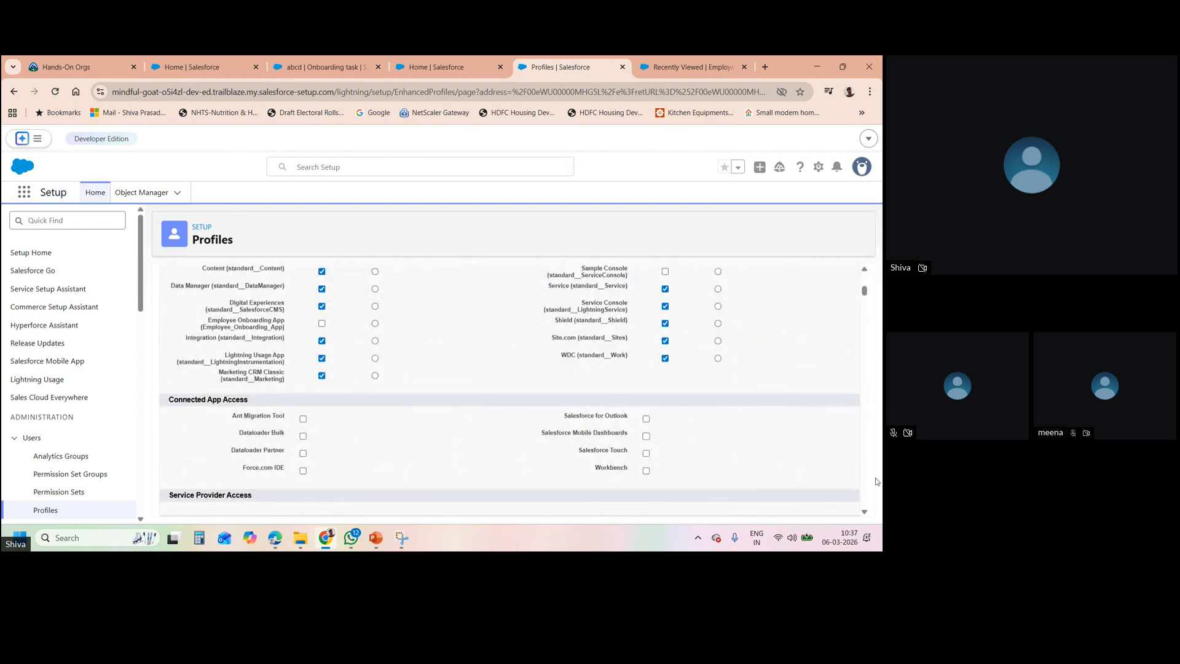
left_click(865, 510)
left_click_drag(866, 511, 865, 510)
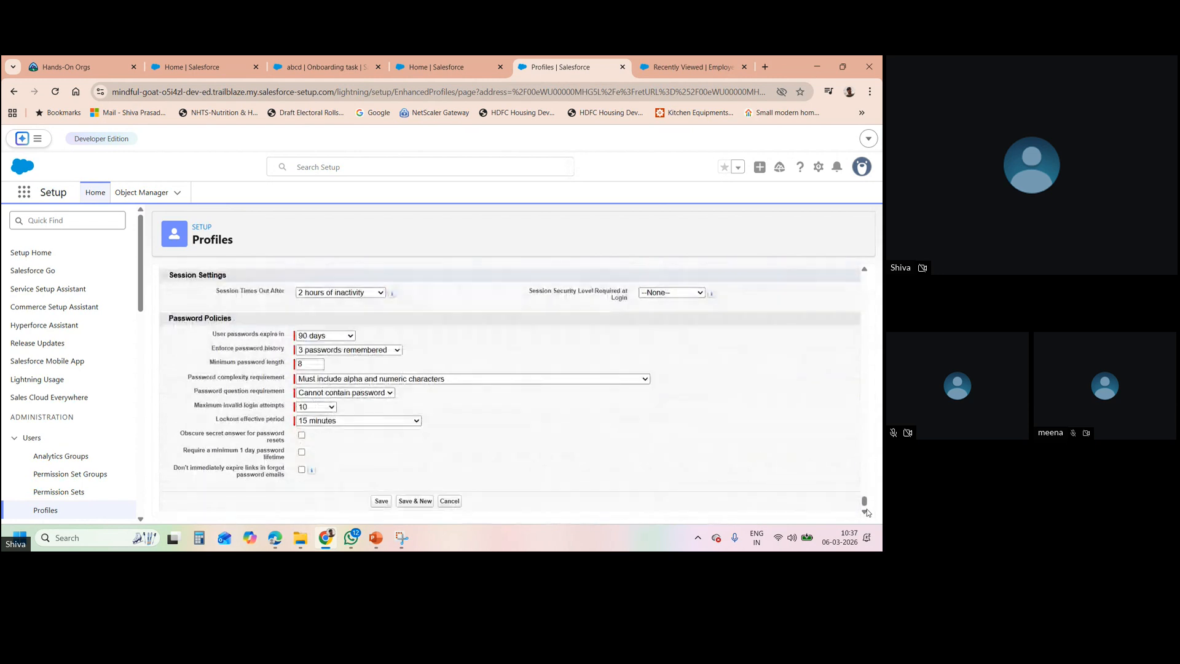
left_click(381, 501)
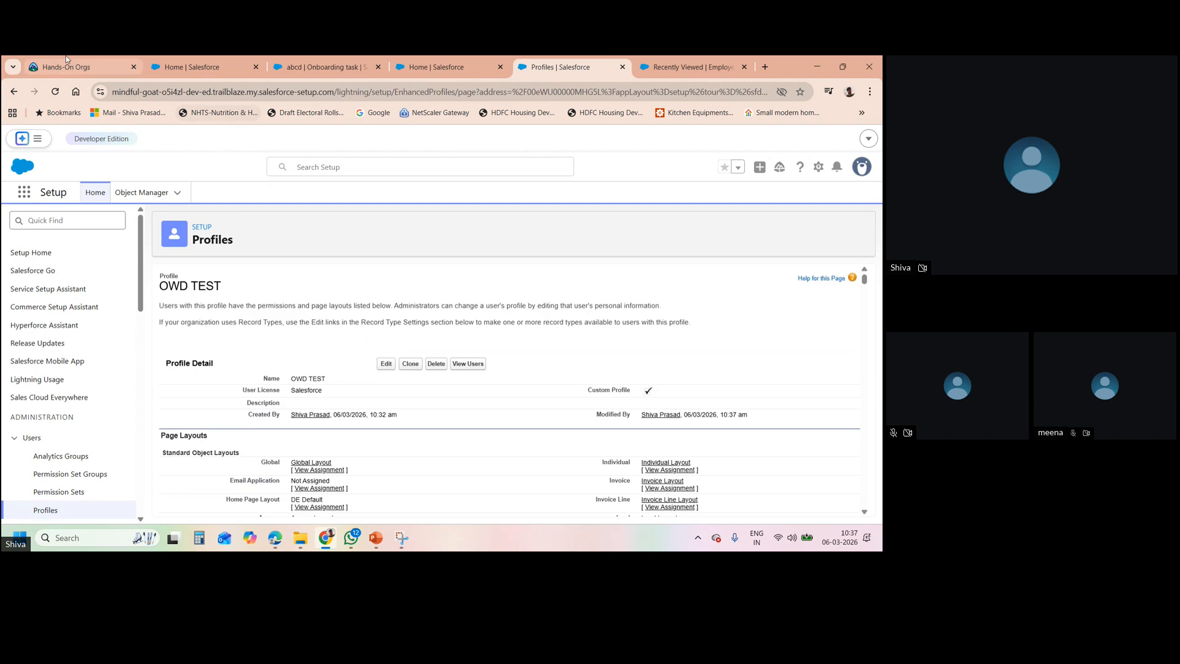
- Check the Trailhead and Salesforce home tabs, then return to the OWD TEST profile page
left_click(41, 60)
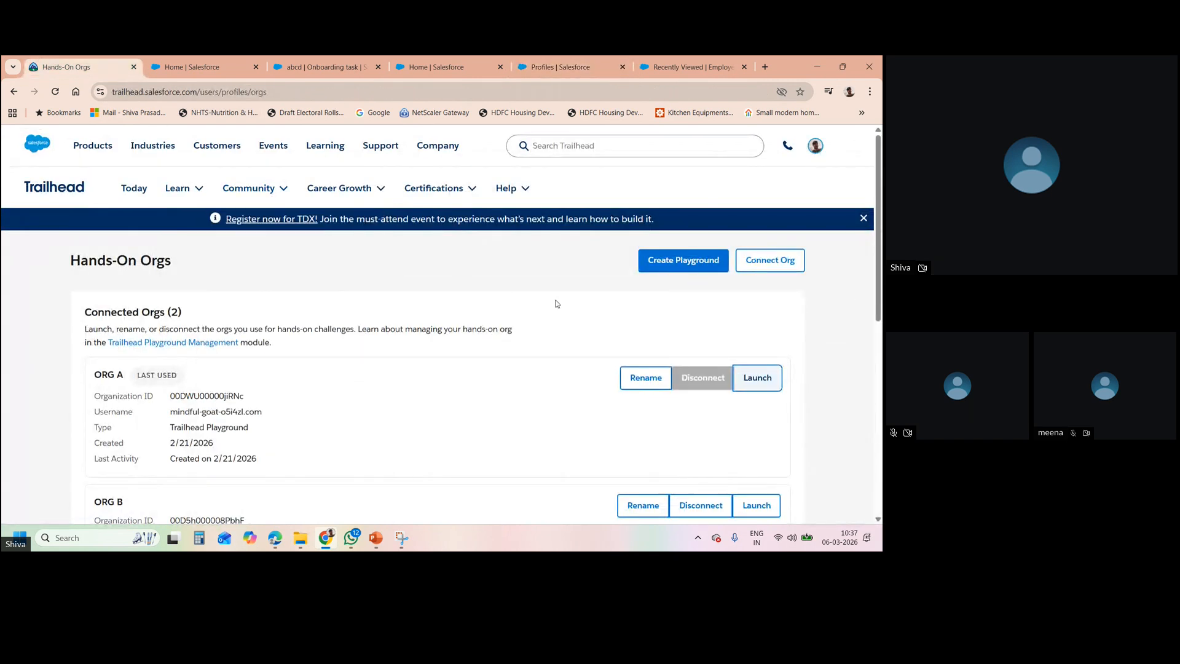
left_click(220, 62)
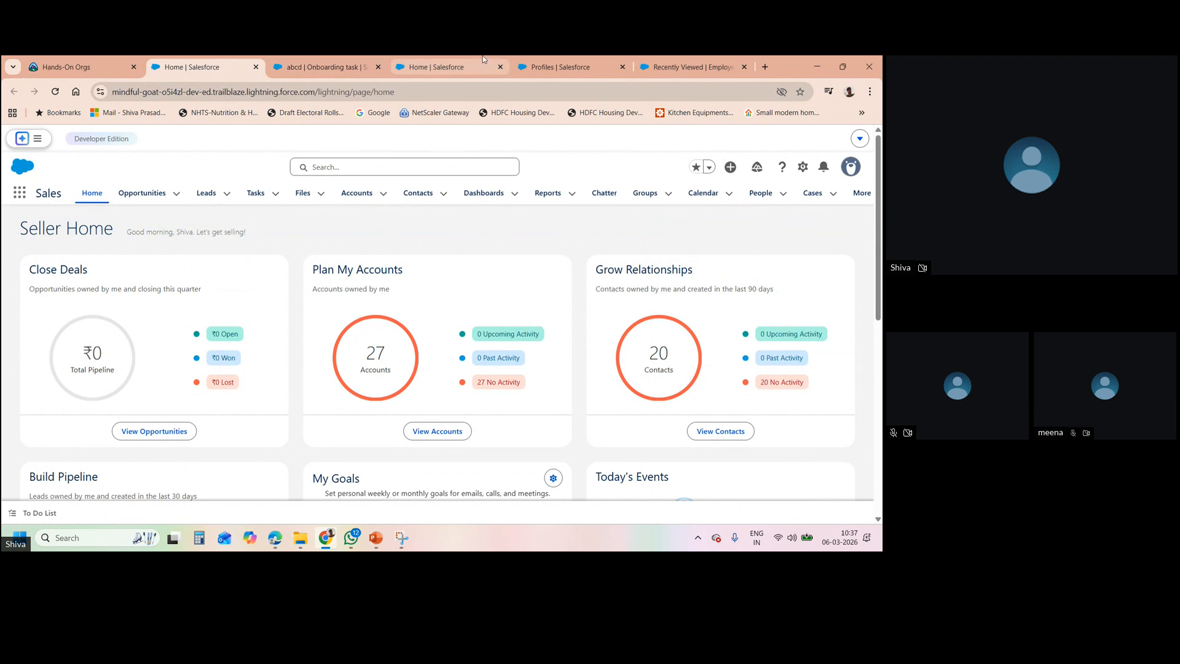
left_click(472, 64)
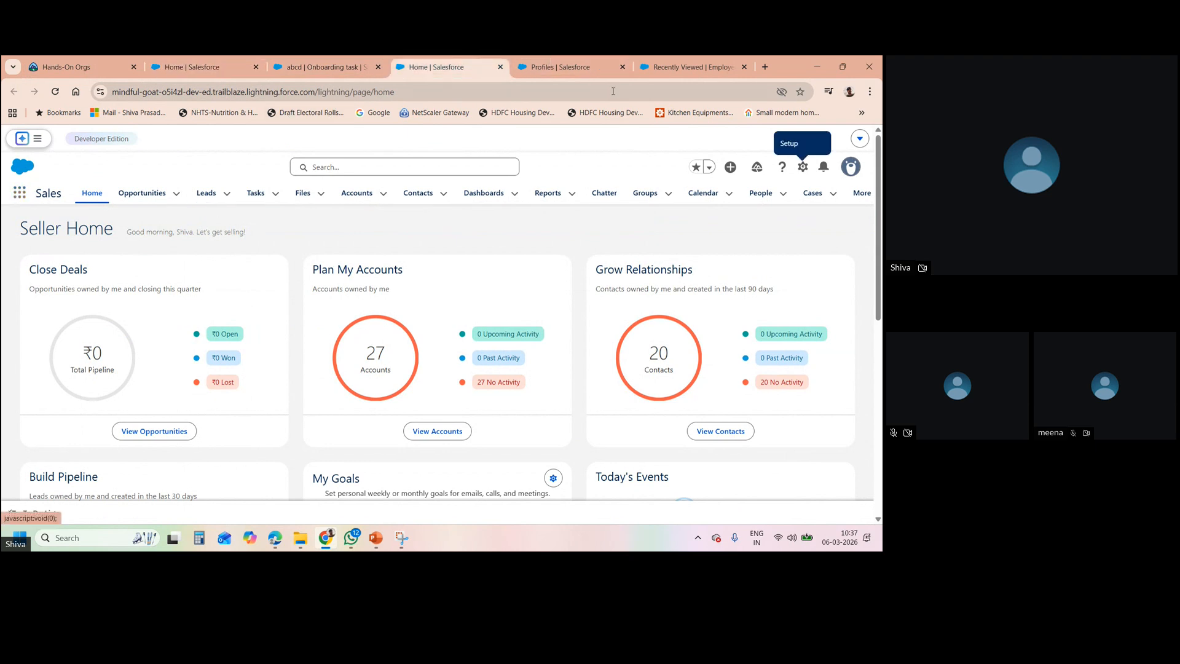
left_click(591, 62)
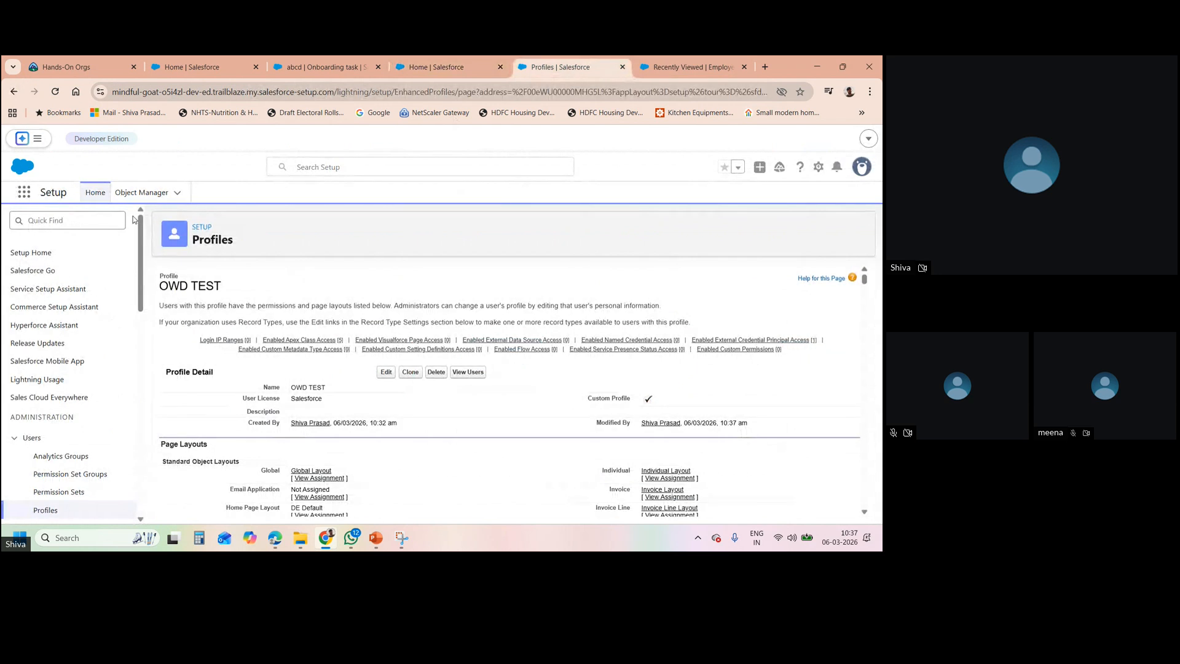
- Open Users via a Quick Find search for 'user' and log in as the Sales Supervisor
left_click(90, 227)
type("user")
left_click(42, 416)
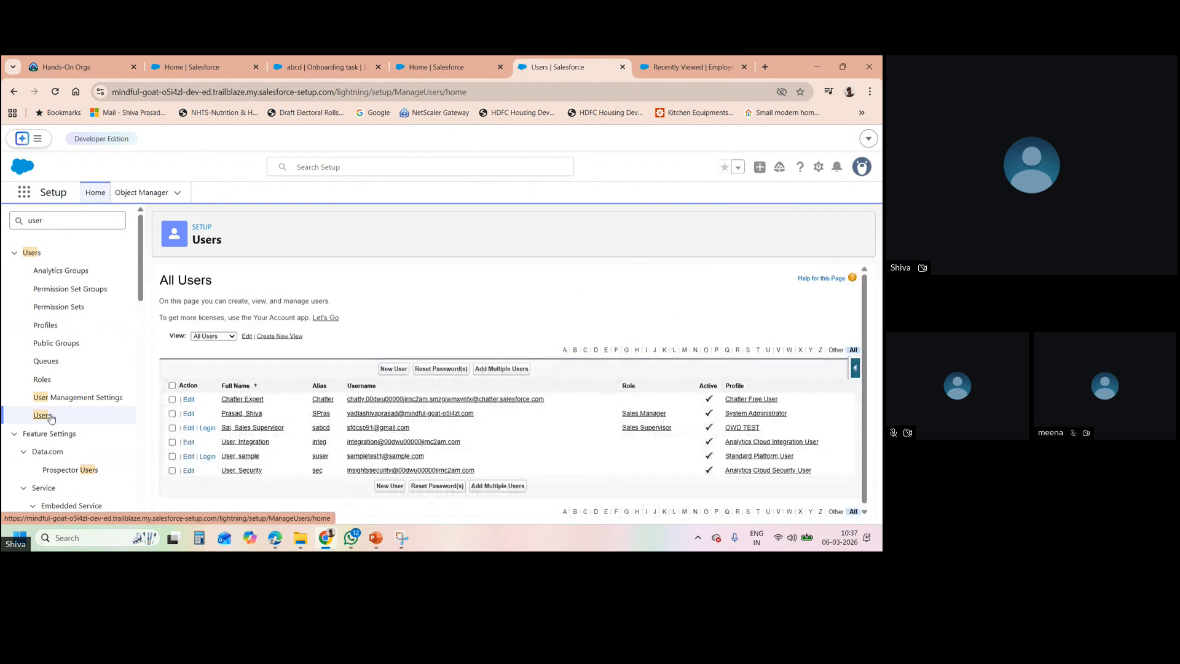
left_click(203, 434)
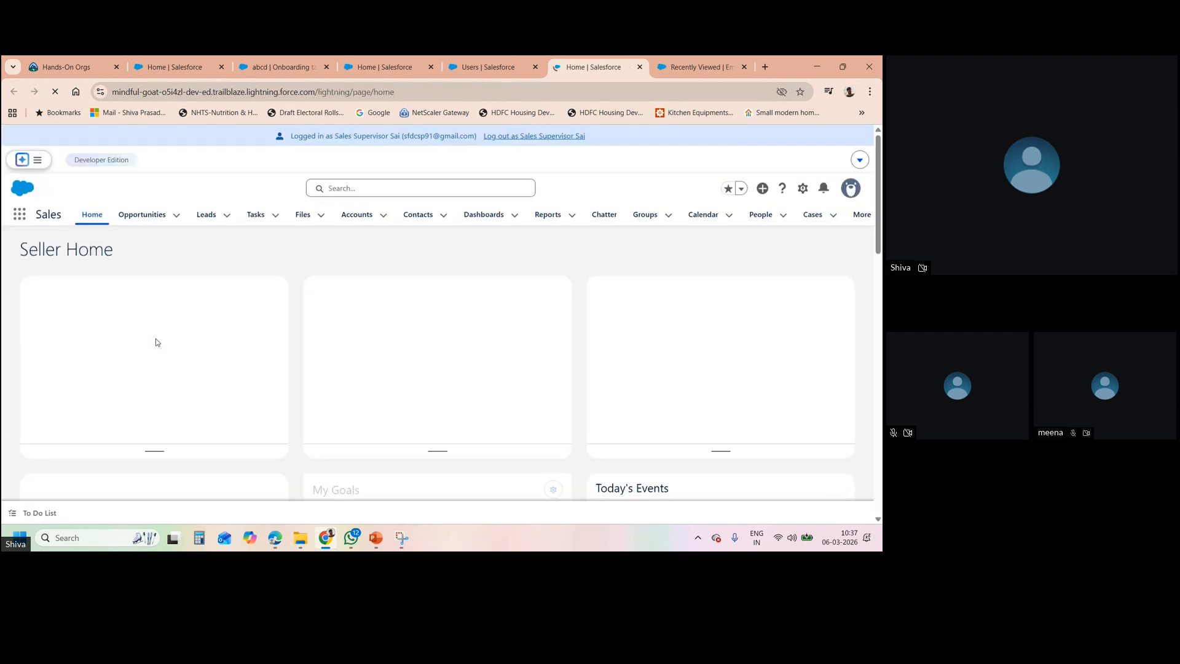
- Open Employees with an 'emp' app search and view employee record ID-000004
left_click(20, 220)
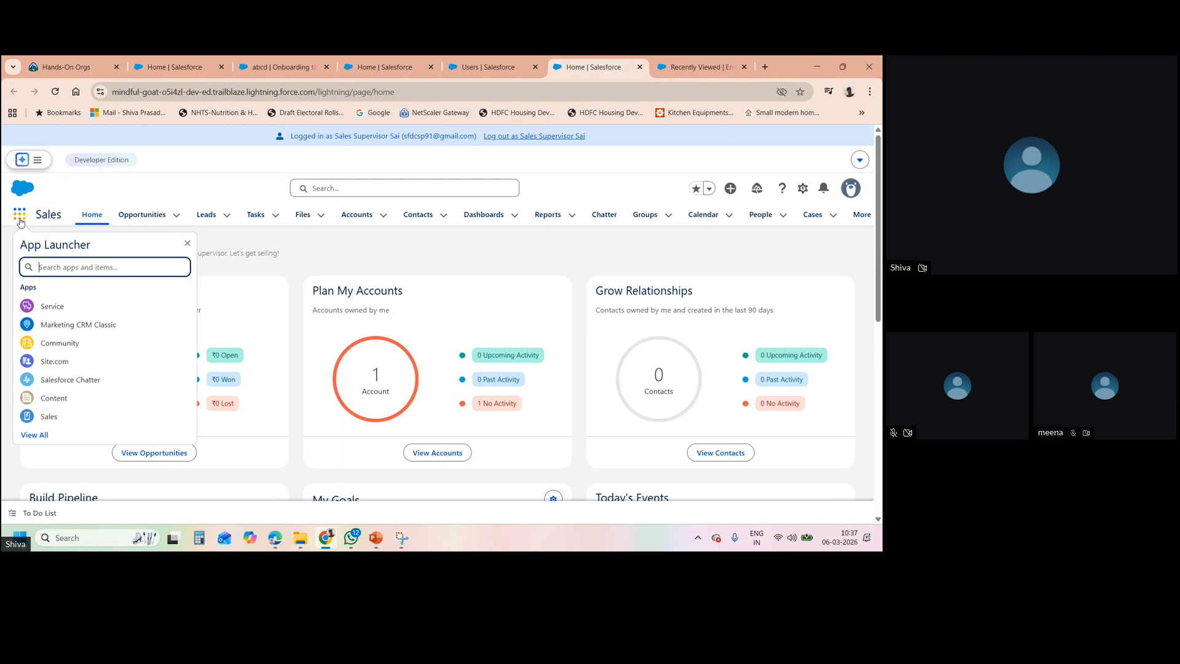
type("emp")
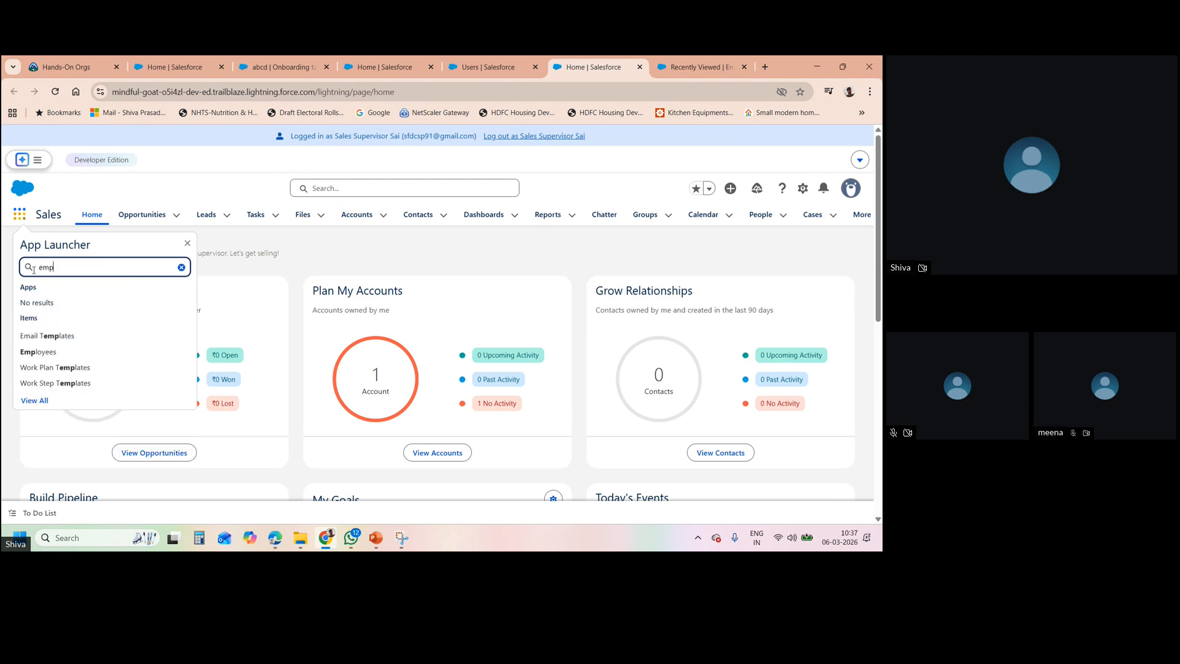
left_click(53, 350)
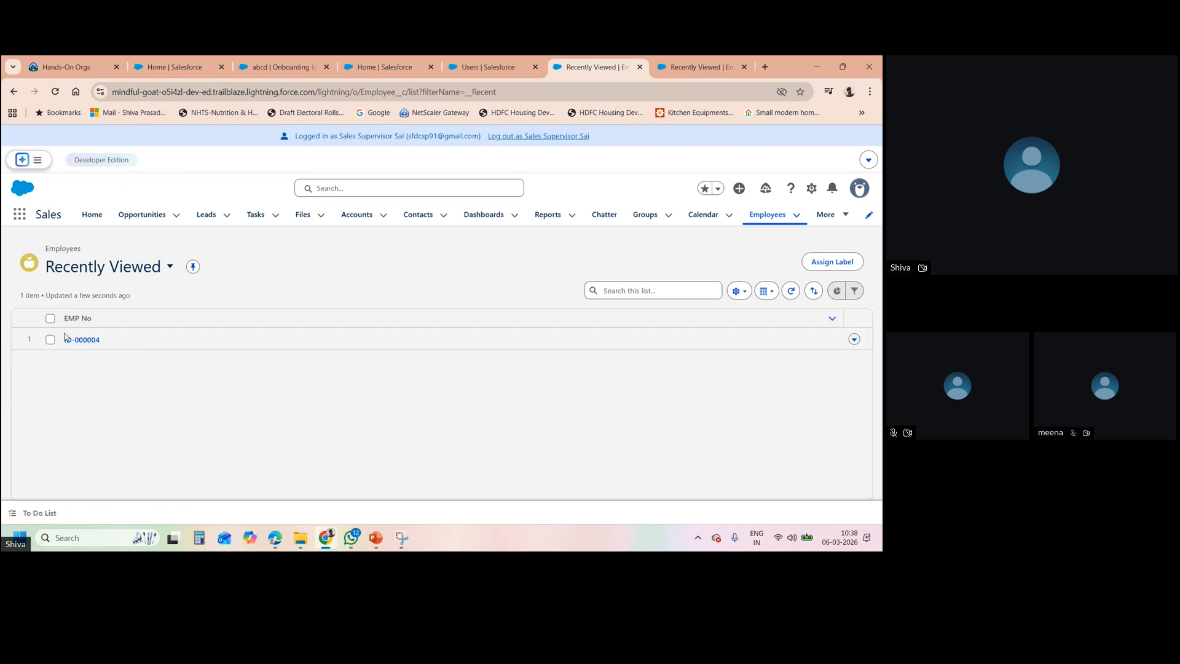
left_click(87, 342)
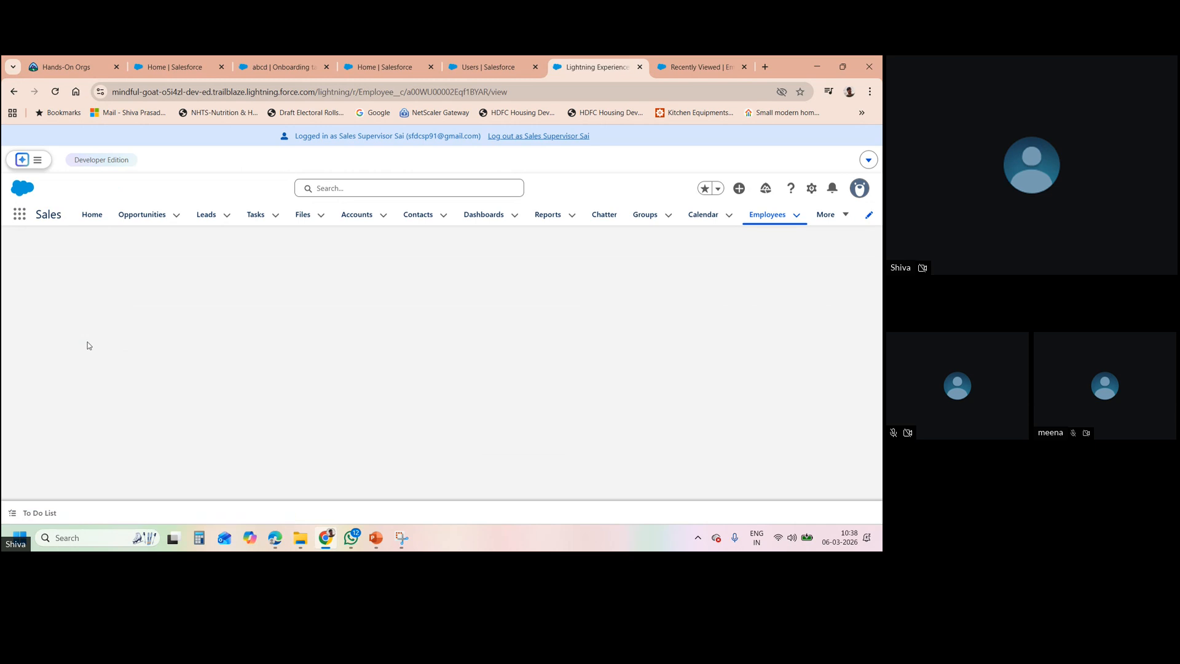
left_click(14, 91)
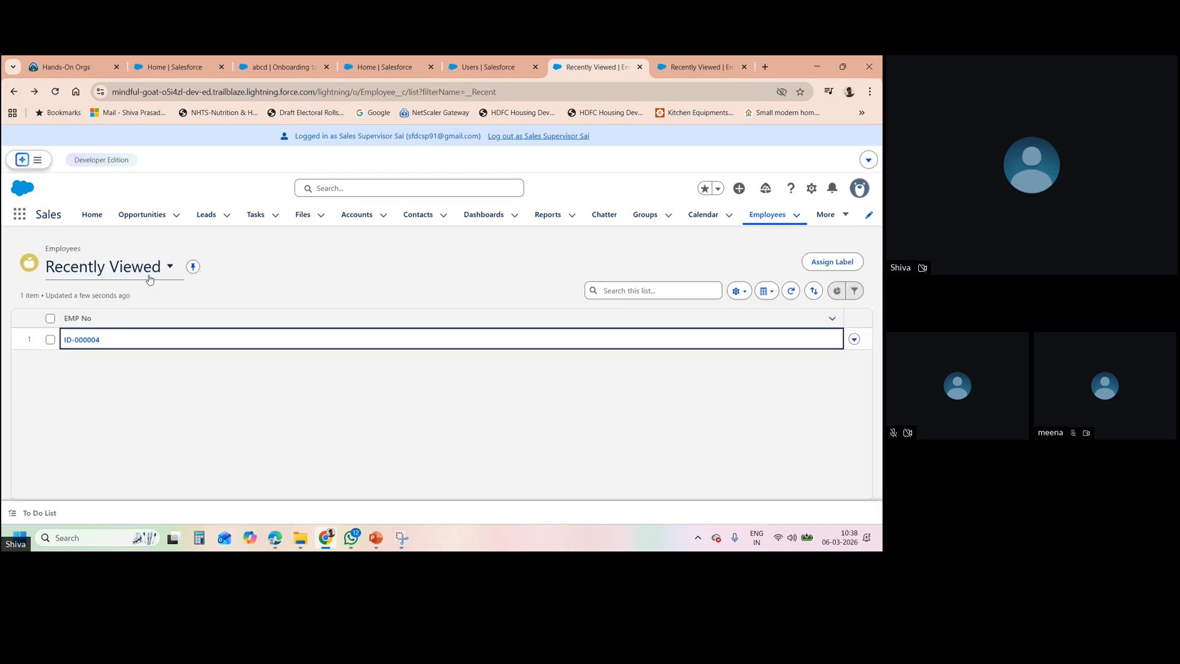
- Switch the Employees list view to All
left_click(171, 267)
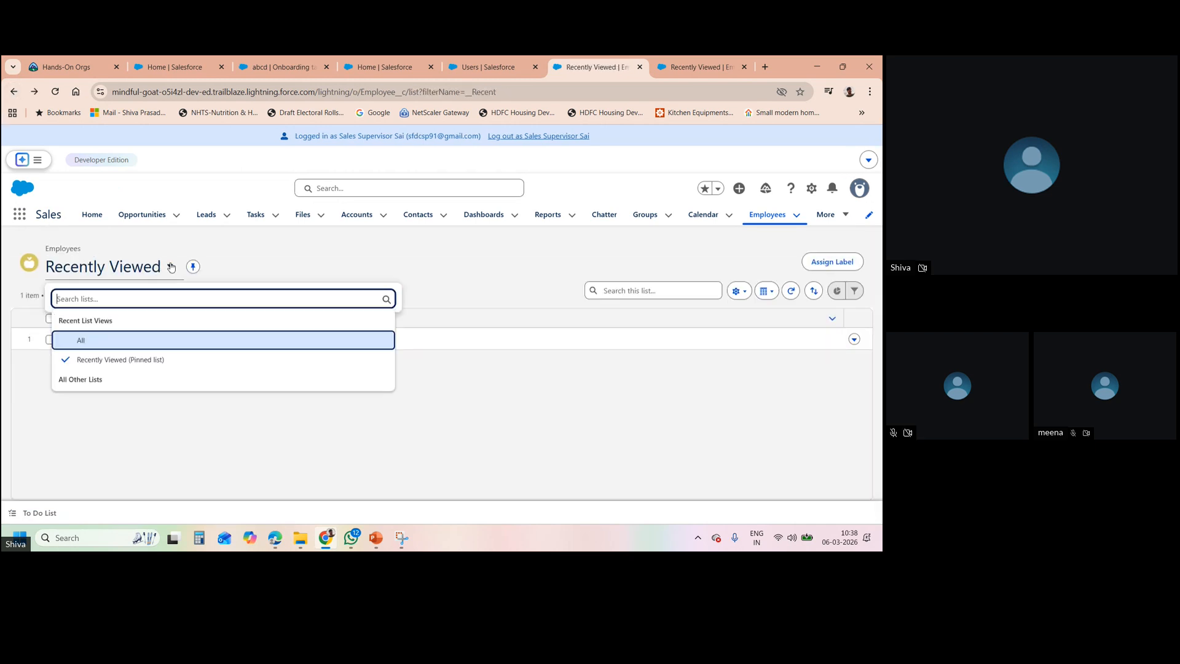
left_click(115, 339)
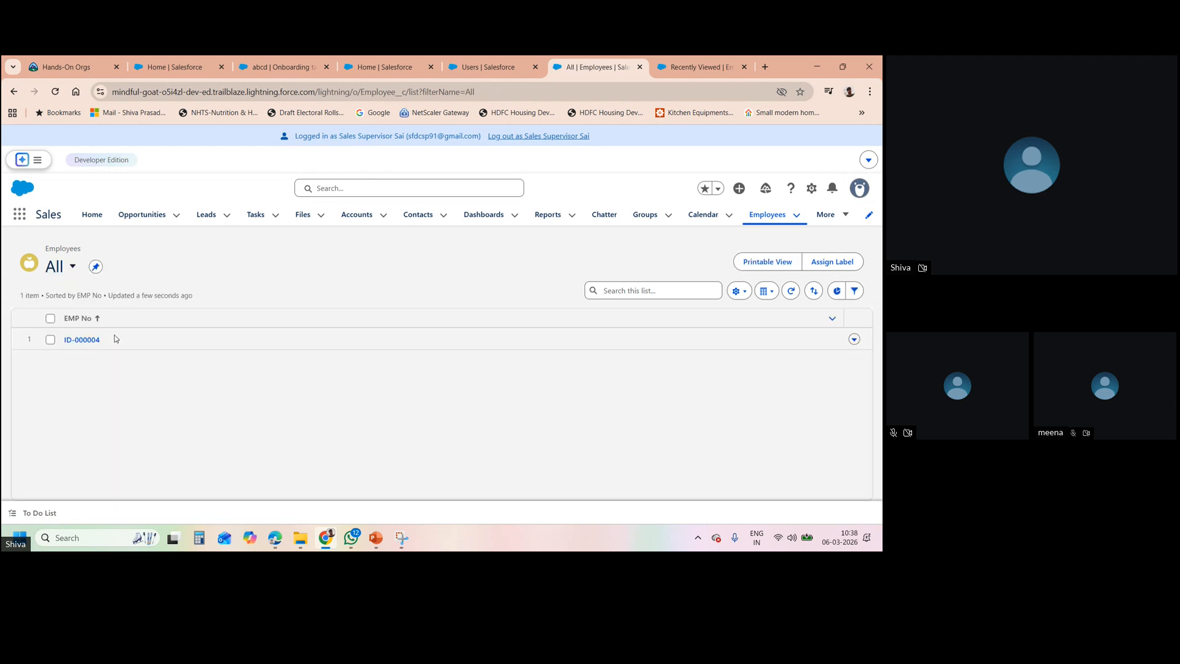
left_click(82, 277)
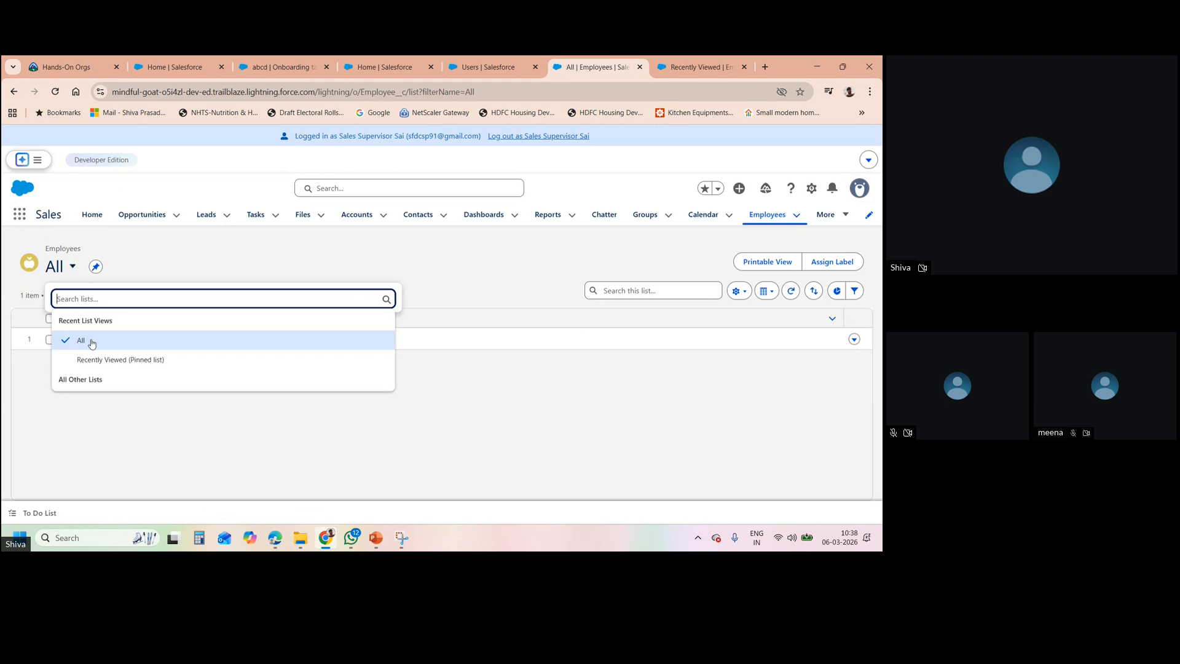
left_click(92, 342)
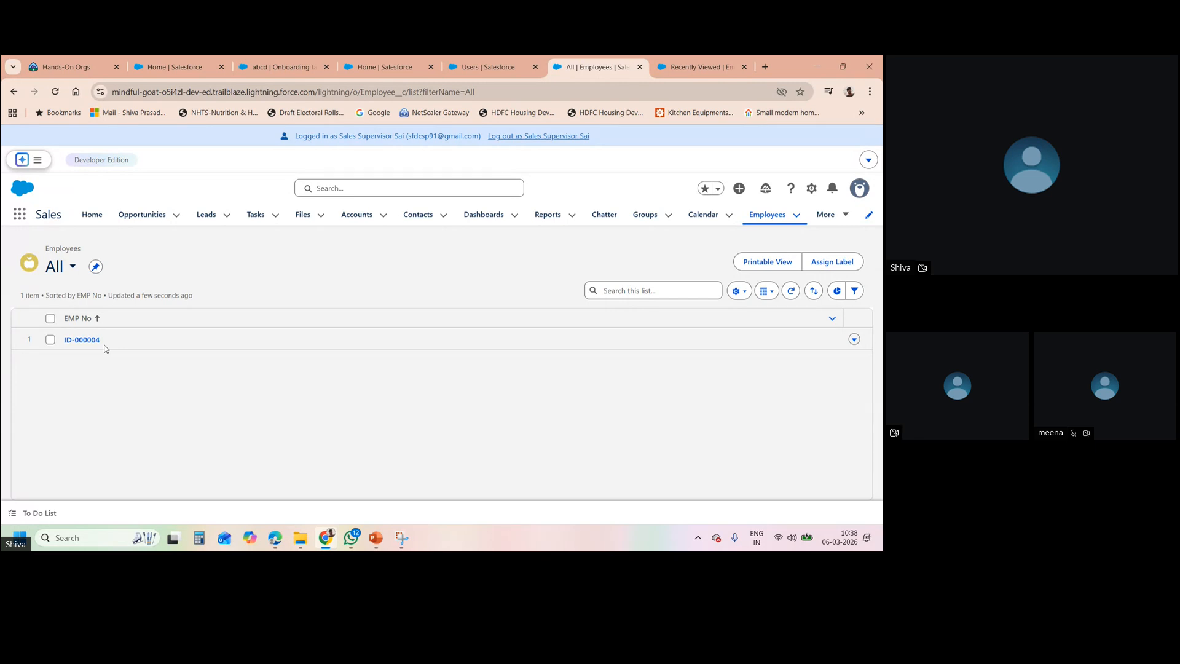
left_click(63, 272)
left_click(84, 345)
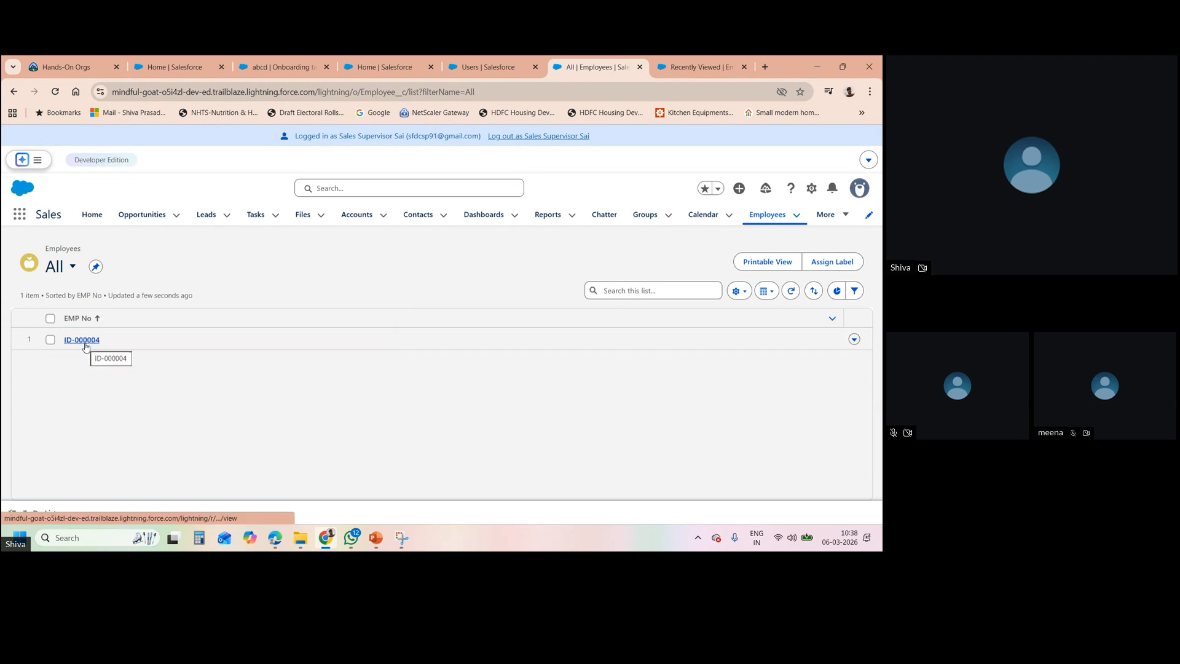
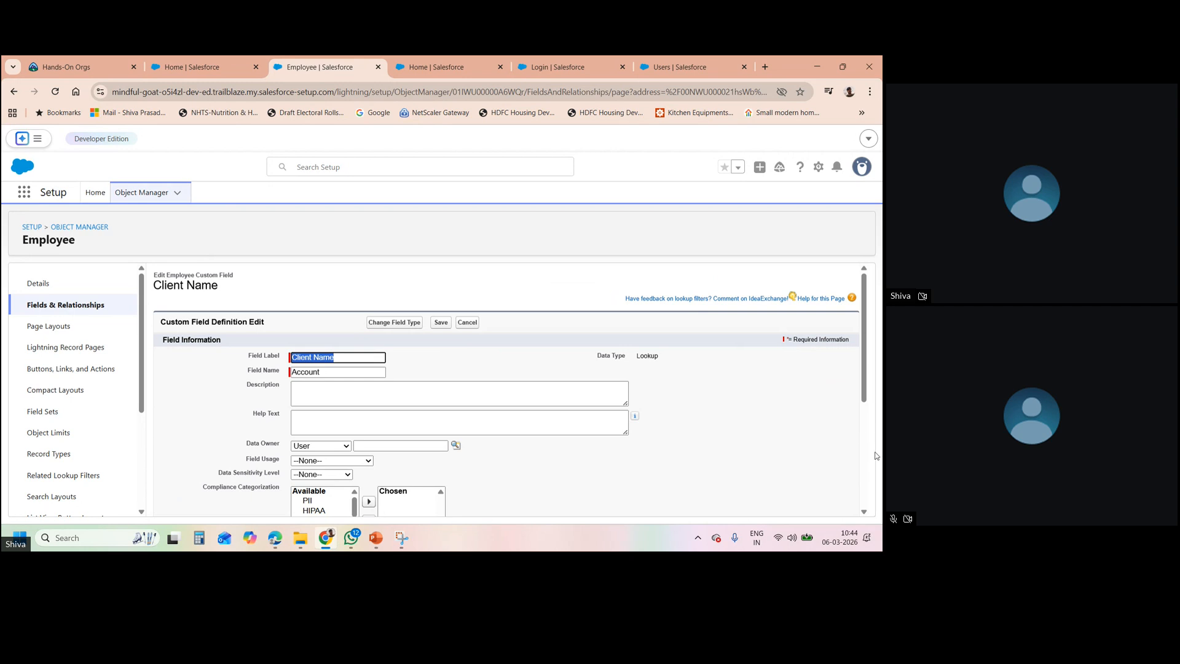
- Attempt to convert Client Name to Master-Detail, which is blocked because Employee records exist
left_click(398, 330)
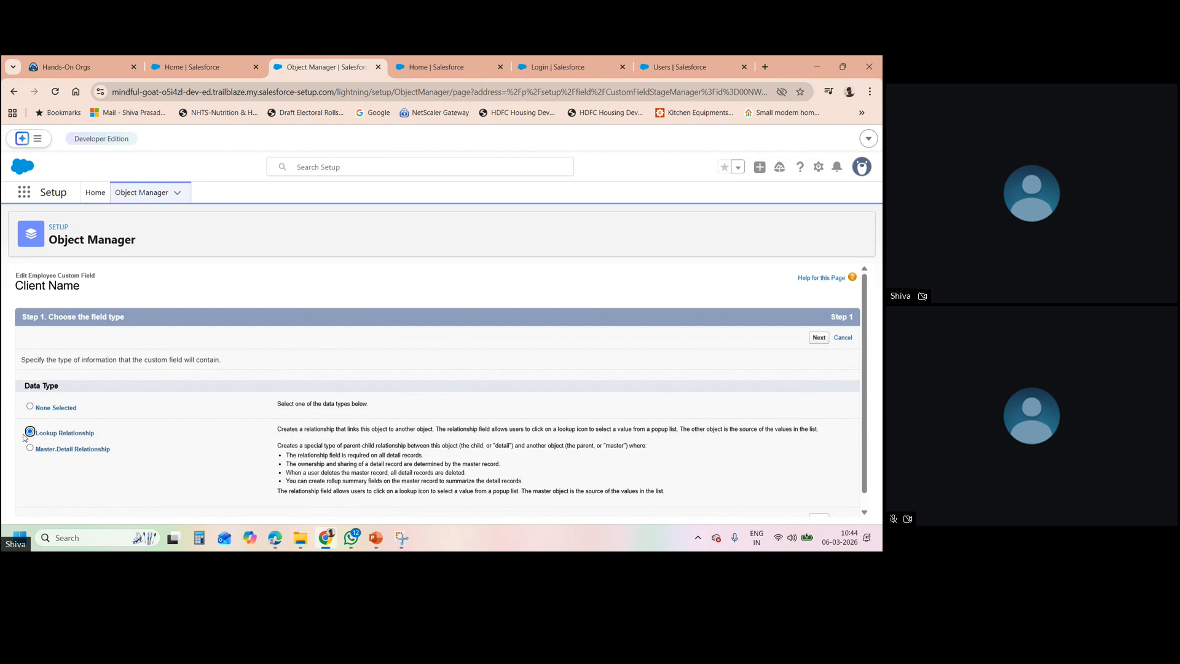
left_click(30, 448)
left_click(818, 337)
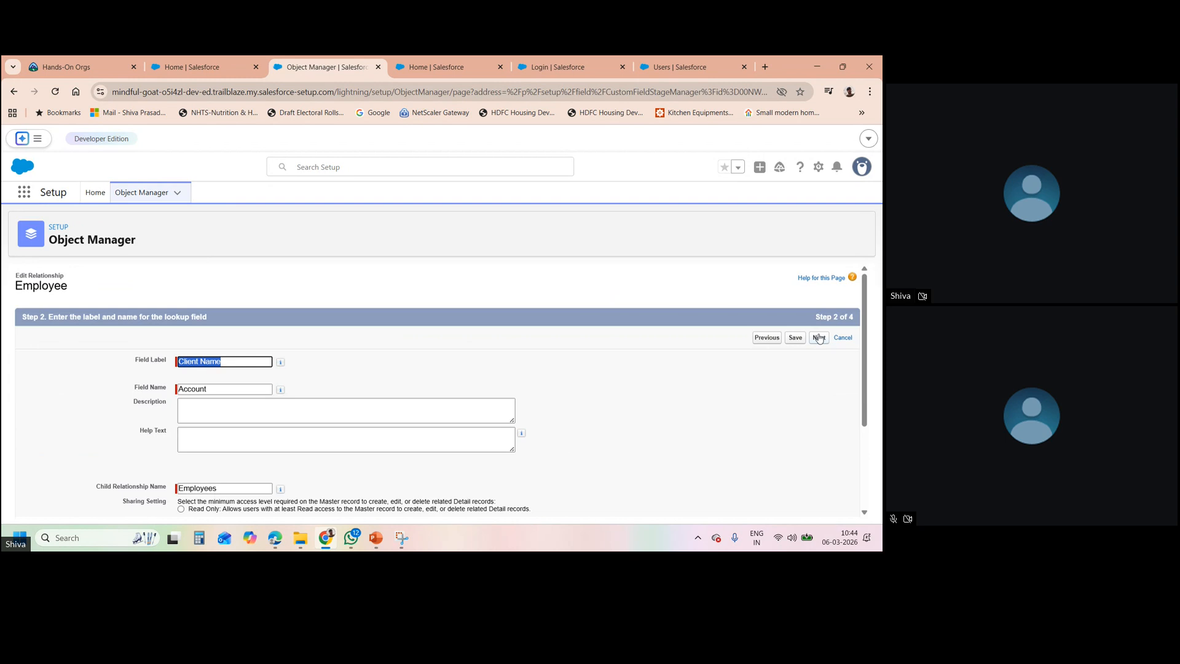
left_click(794, 338)
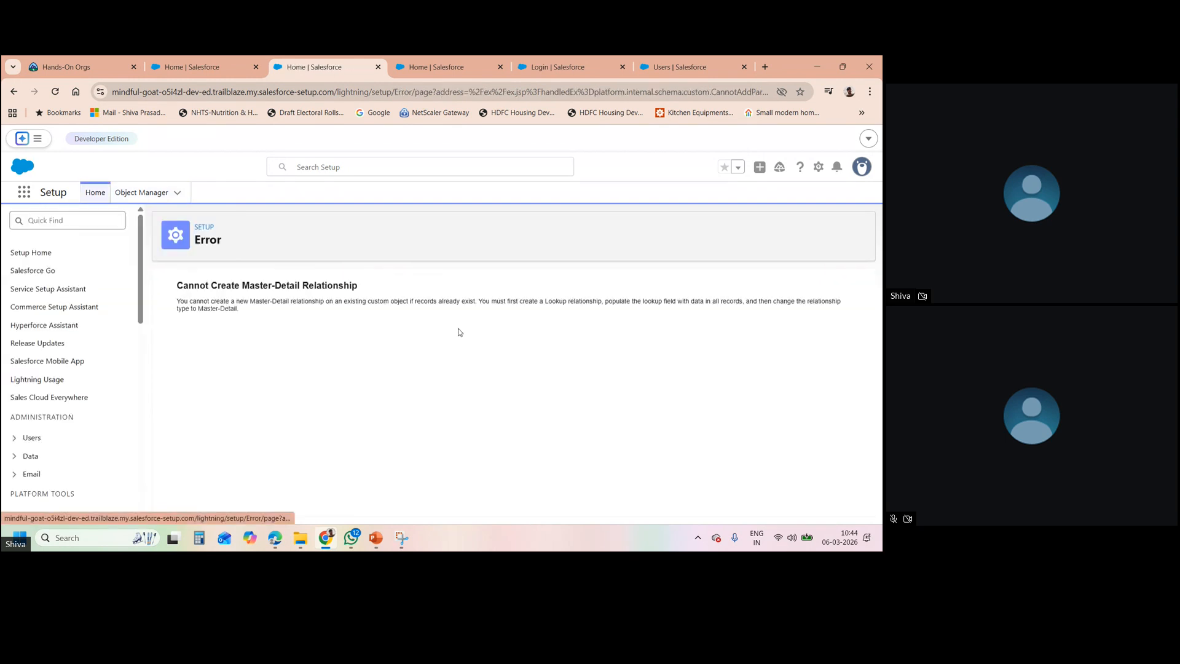
- Close the error tab and open the Employee object in Setup's Object Manager
left_click(13, 92)
left_click(378, 67)
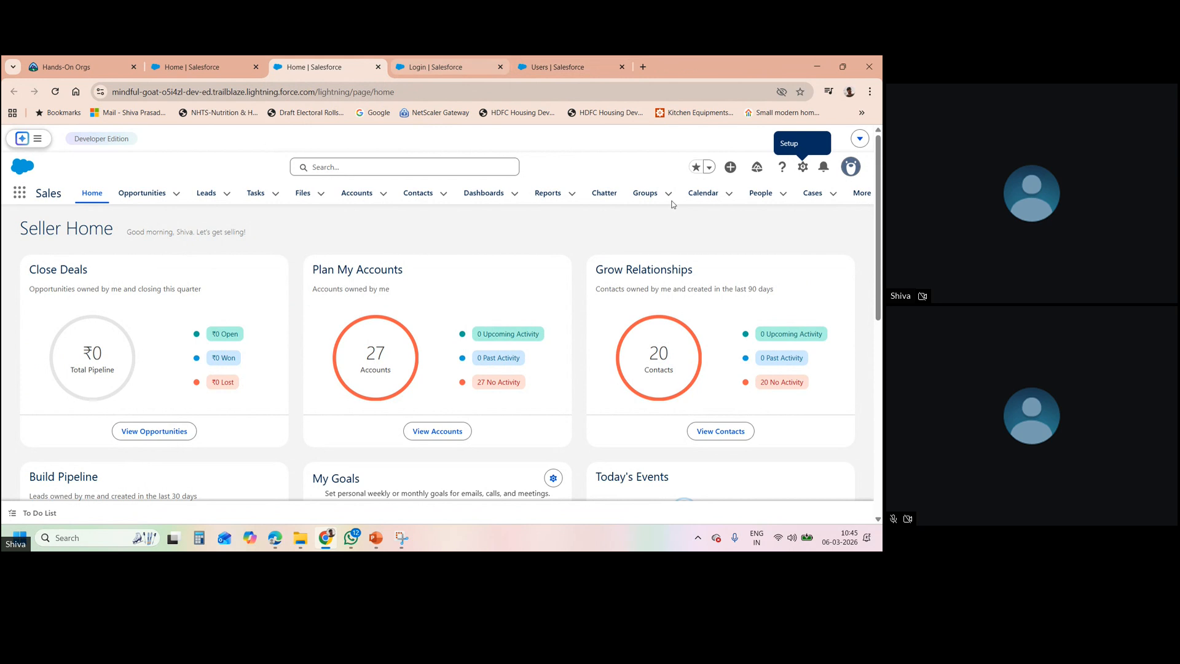
left_click(802, 167)
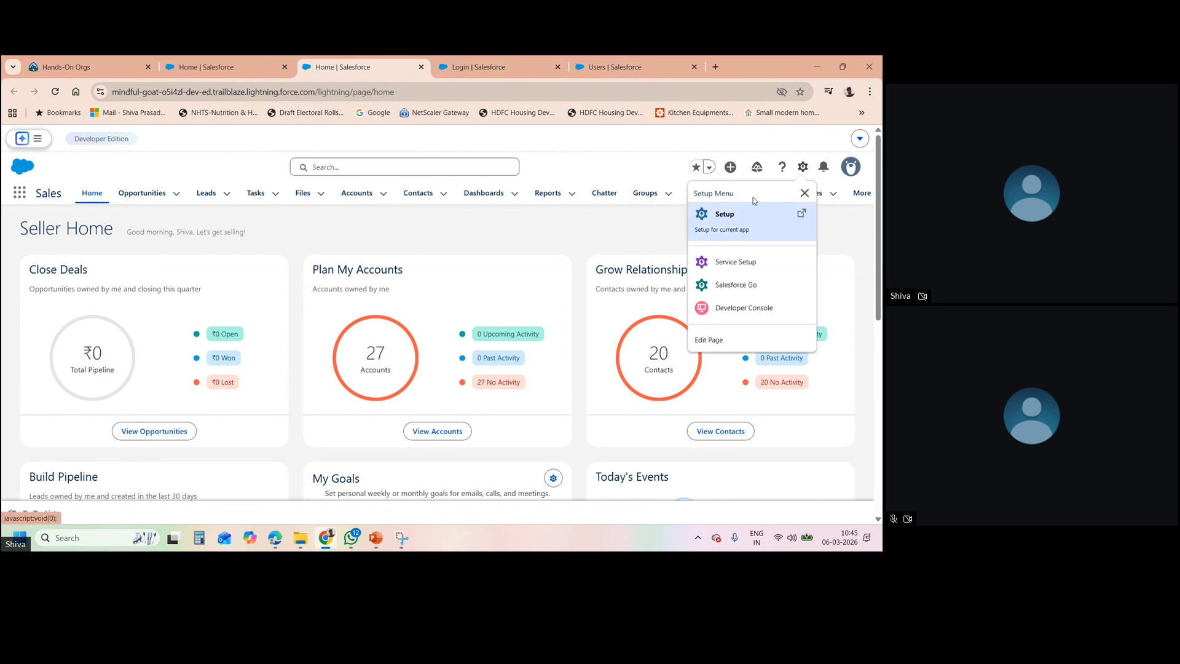
left_click(743, 212)
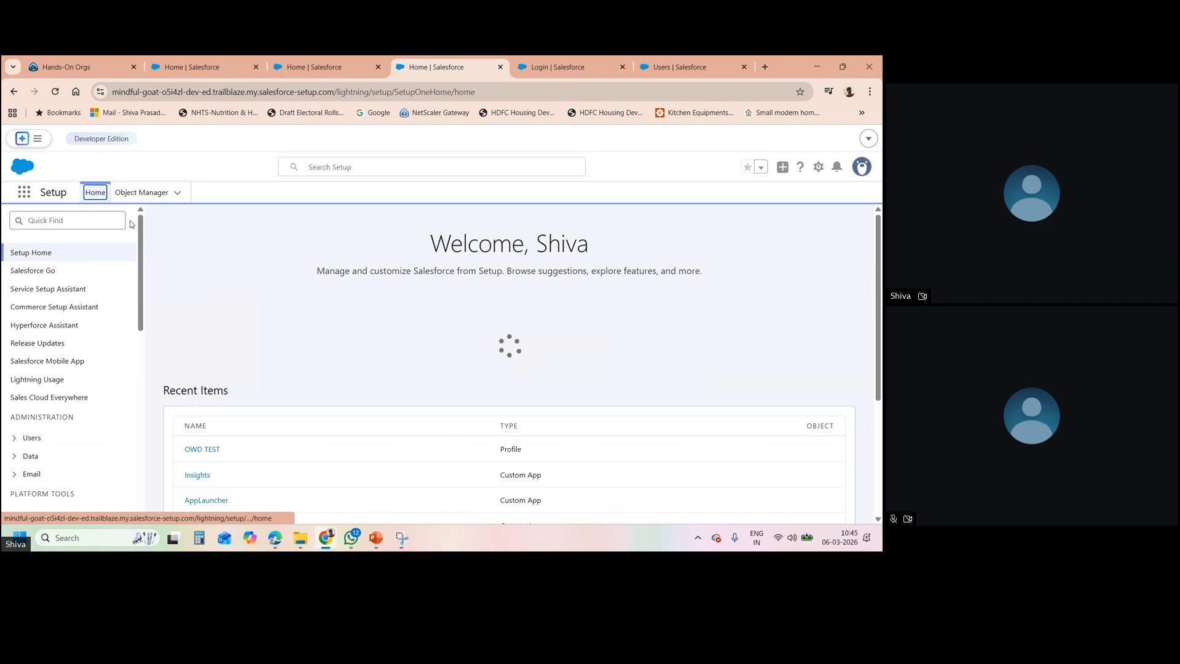
left_click(128, 193)
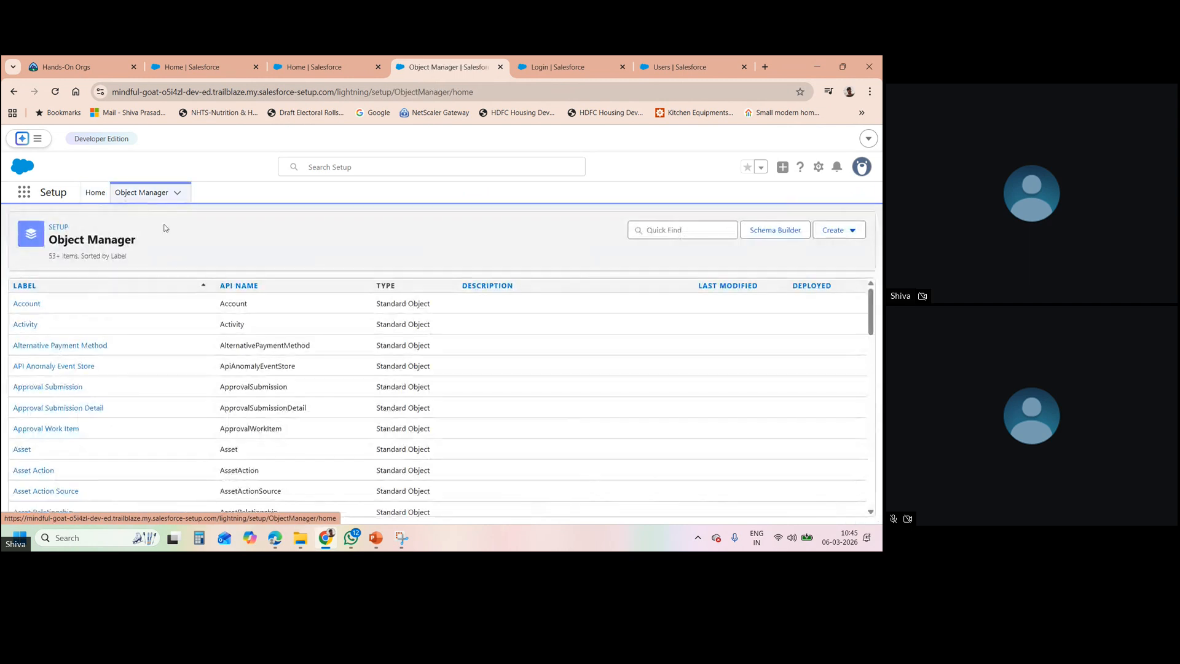
left_click(659, 226)
type("employe")
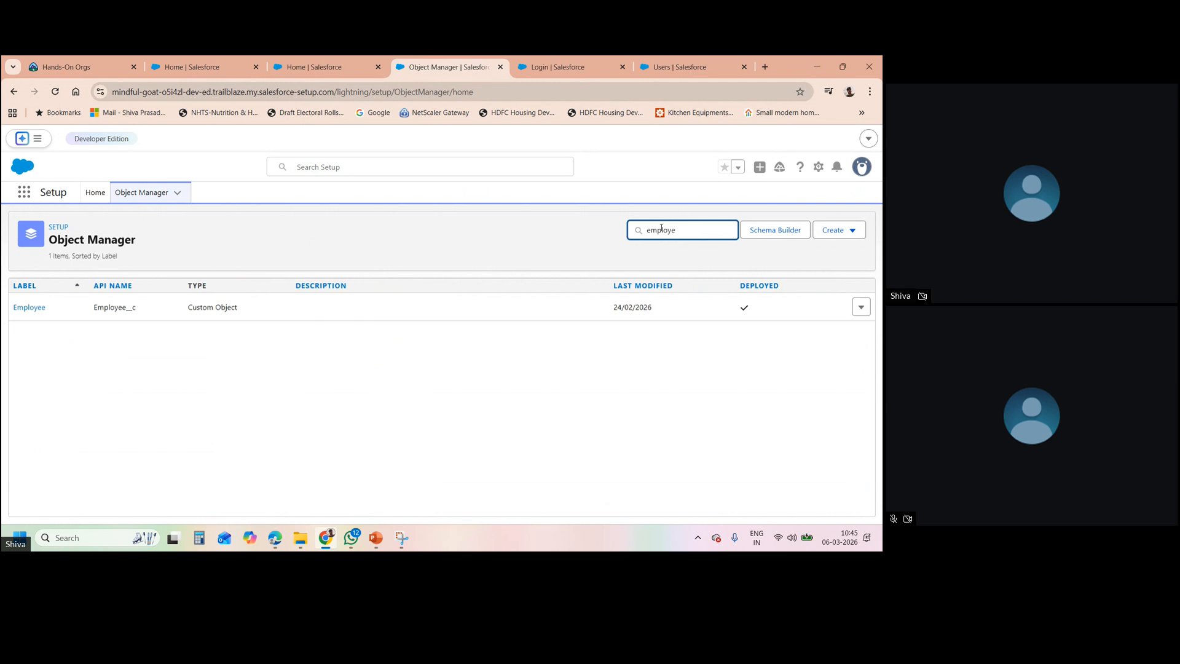
left_click(34, 307)
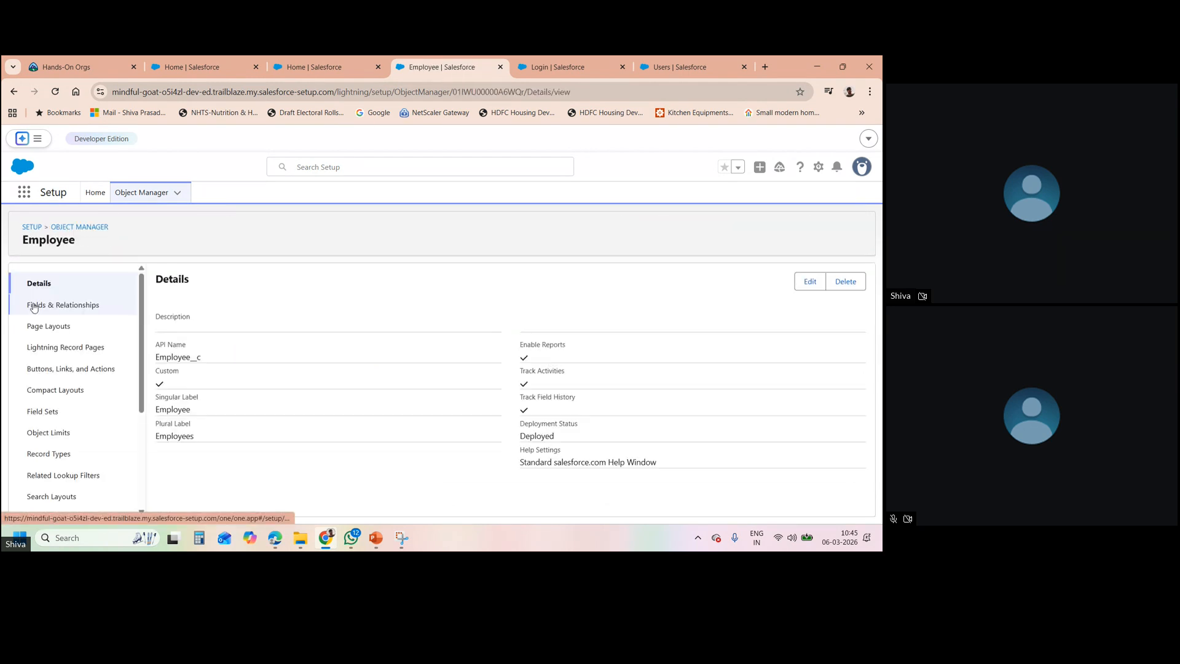
- From Sales home, find 'Employees' in the App Launcher and open its records list
left_click(314, 67)
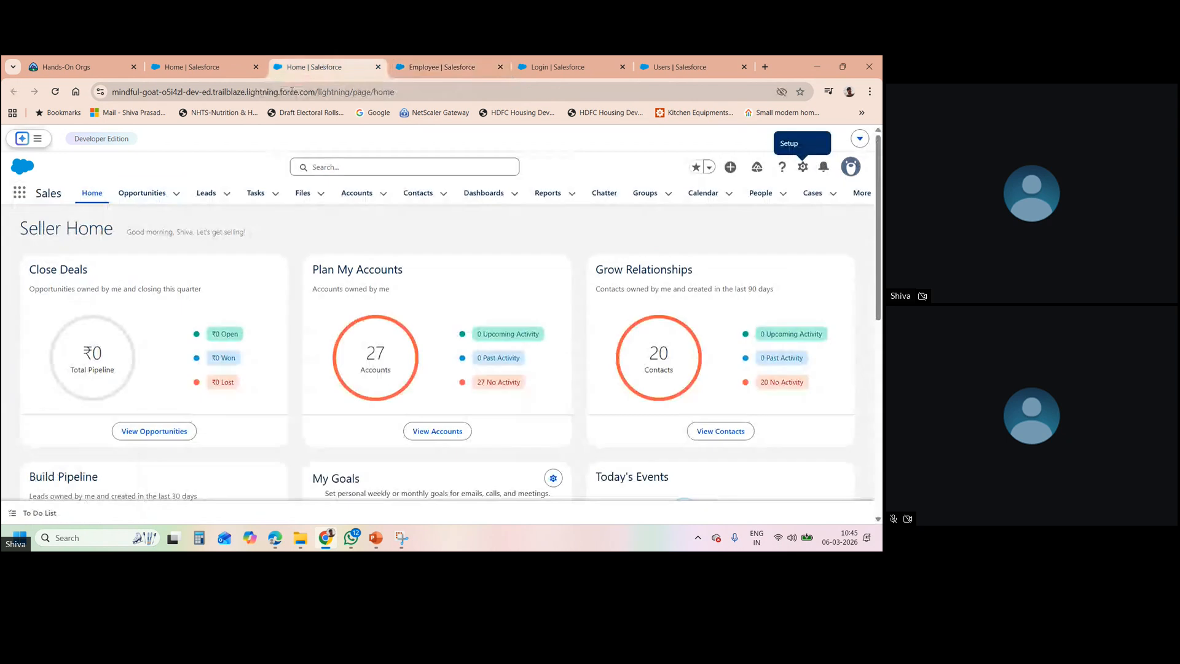
left_click(20, 194)
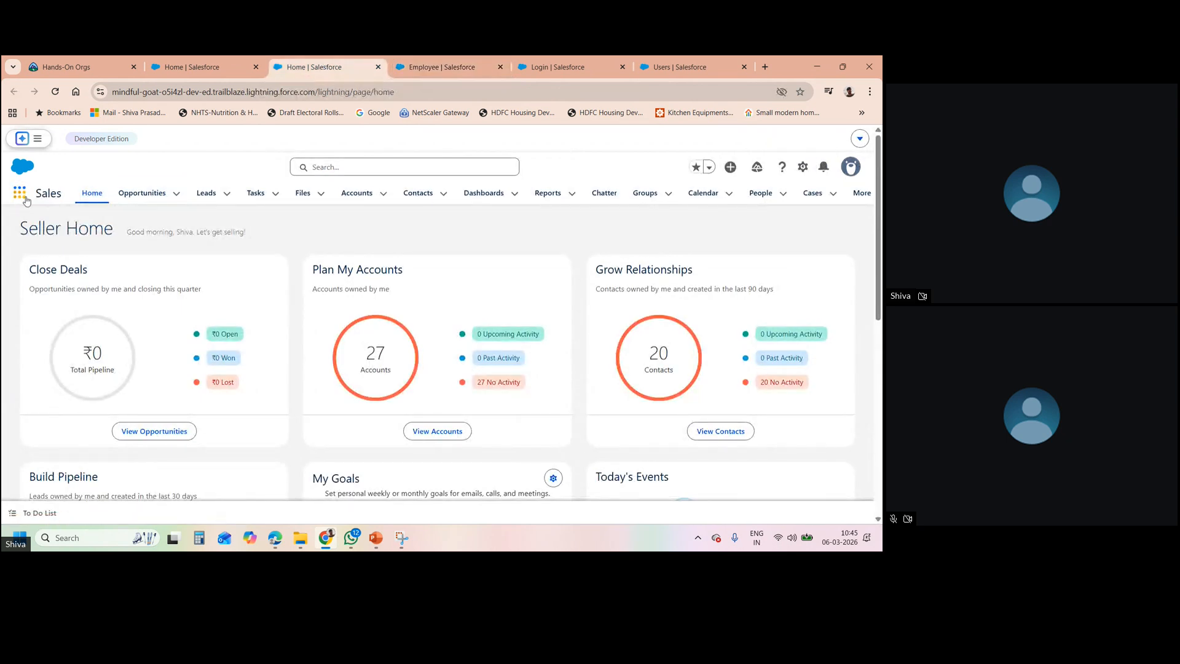
type("enploye")
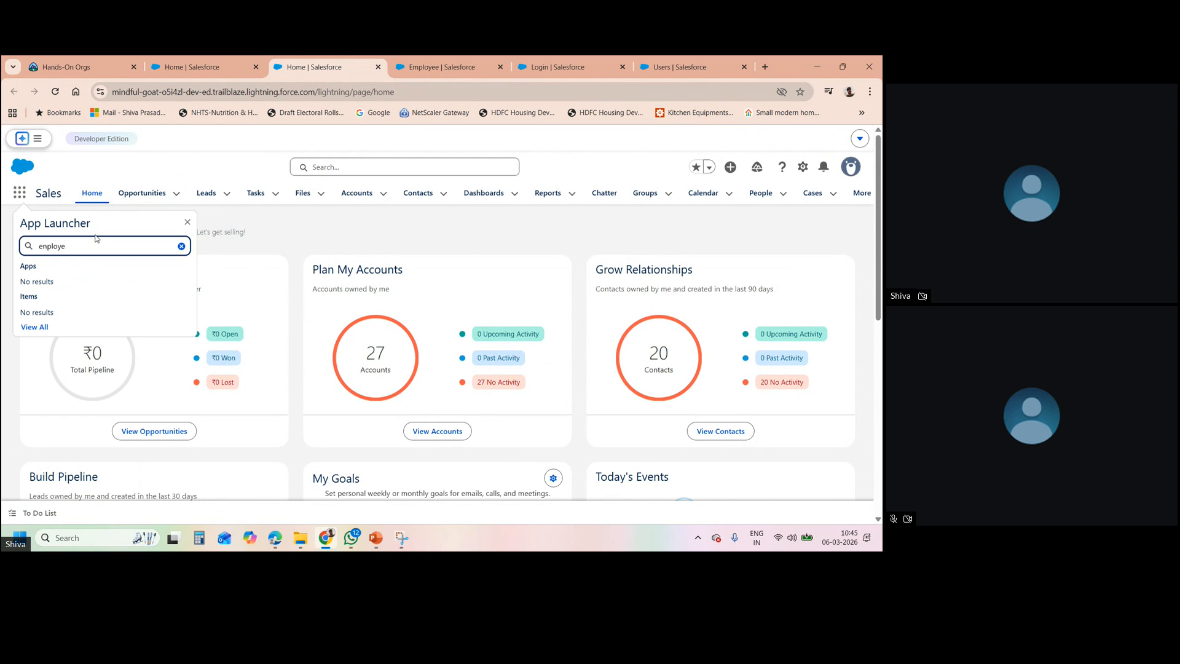
key("BackSpace")
key("BackSpace")
key("BackSpace")
type("mplo")
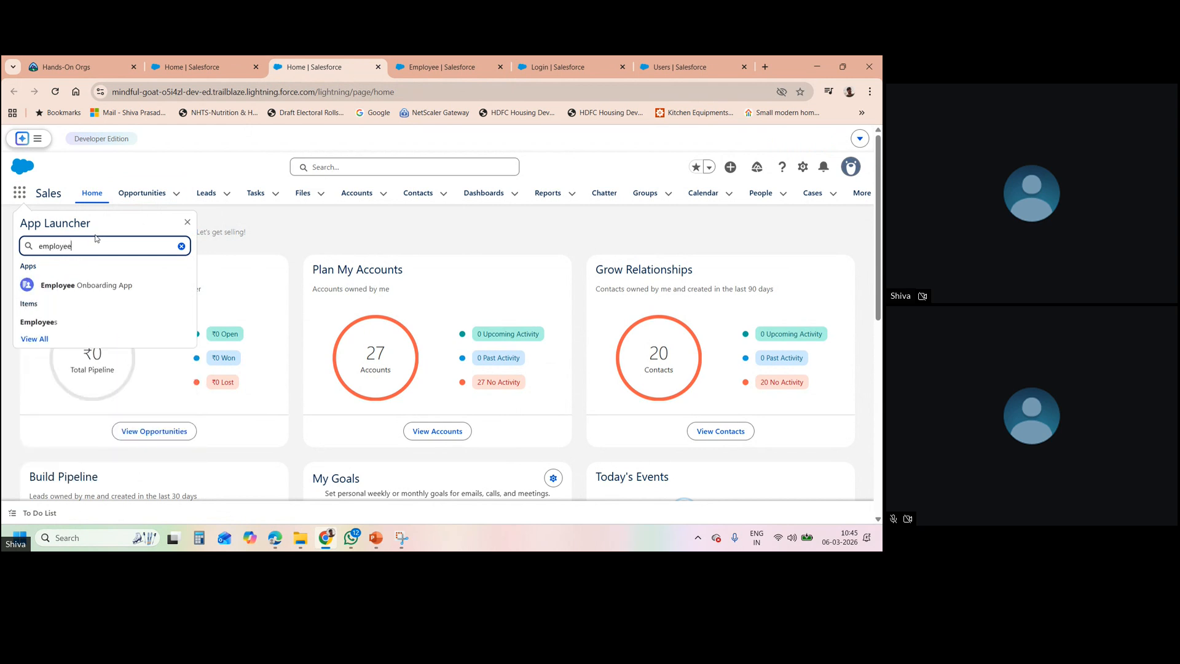
left_click(82, 324)
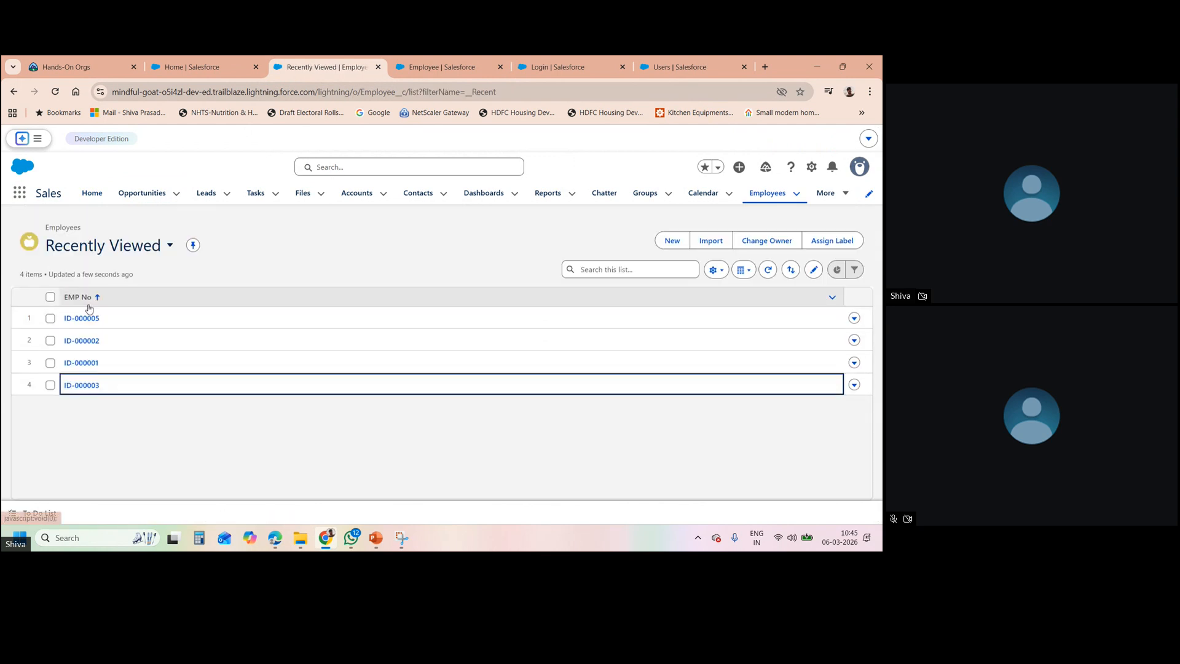
- Delete employee records ID-000005 and ID-000002
left_click(50, 297)
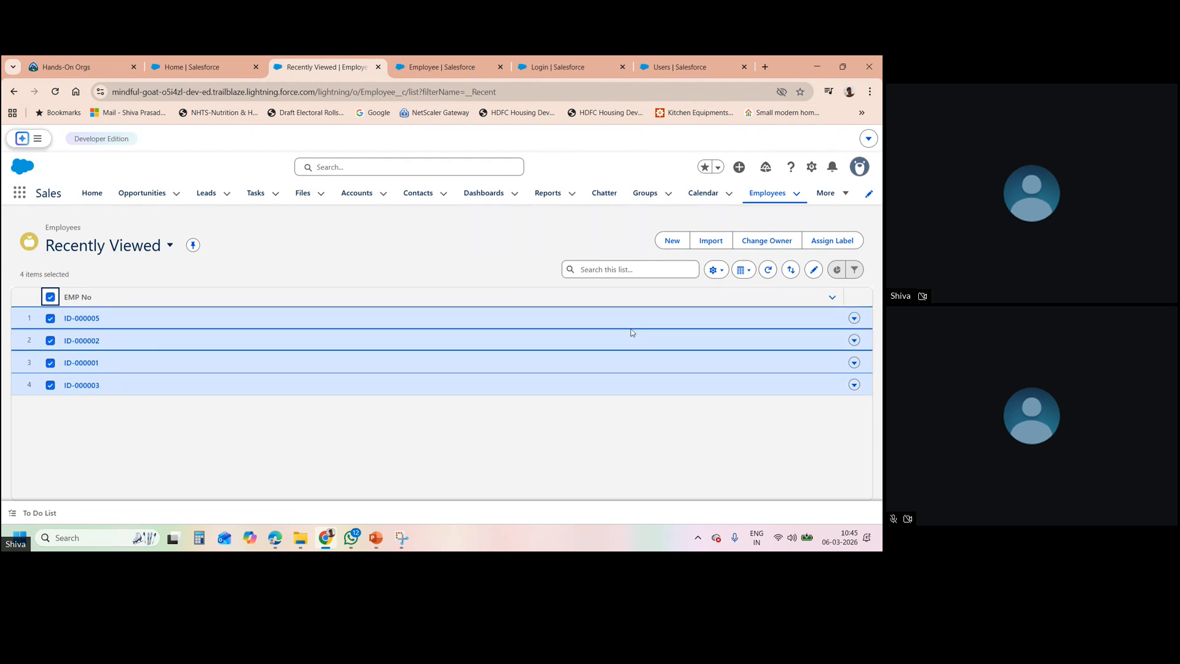
left_click(854, 318)
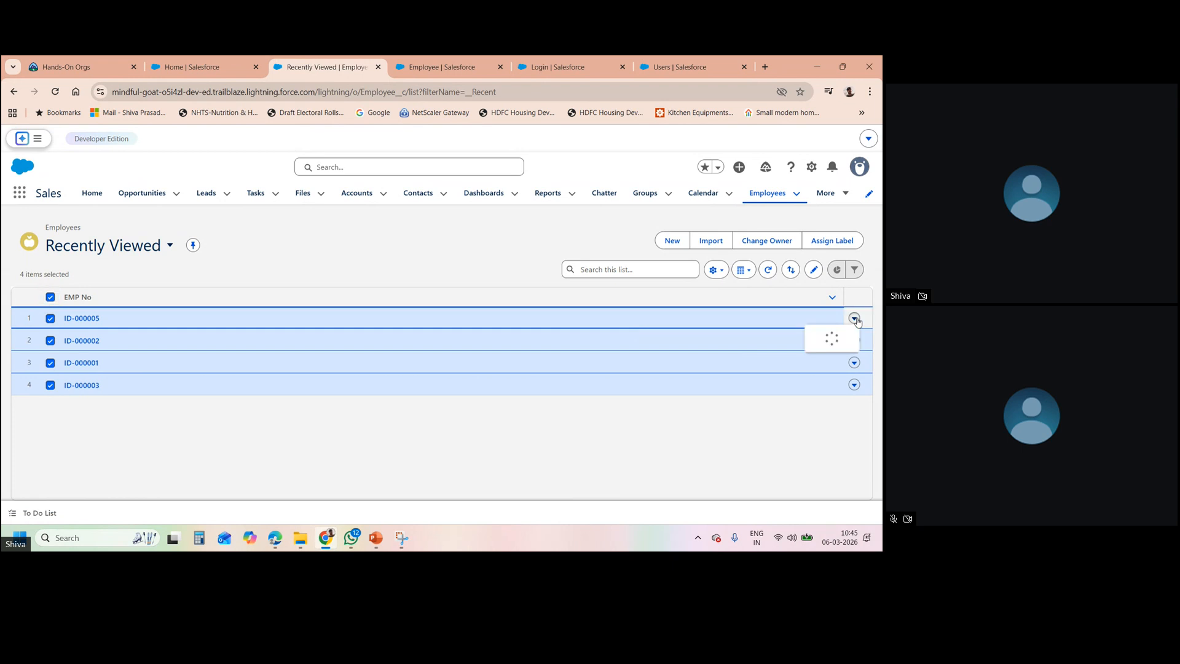
left_click(818, 342)
left_click(605, 348)
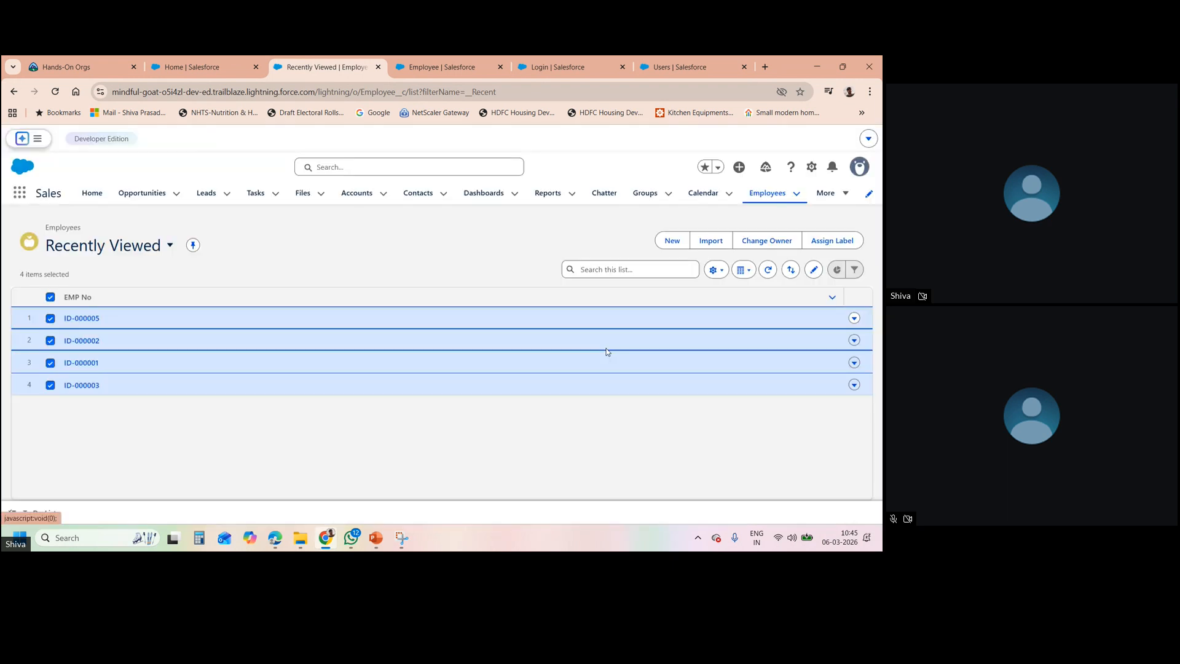
left_click(854, 318)
left_click(816, 326)
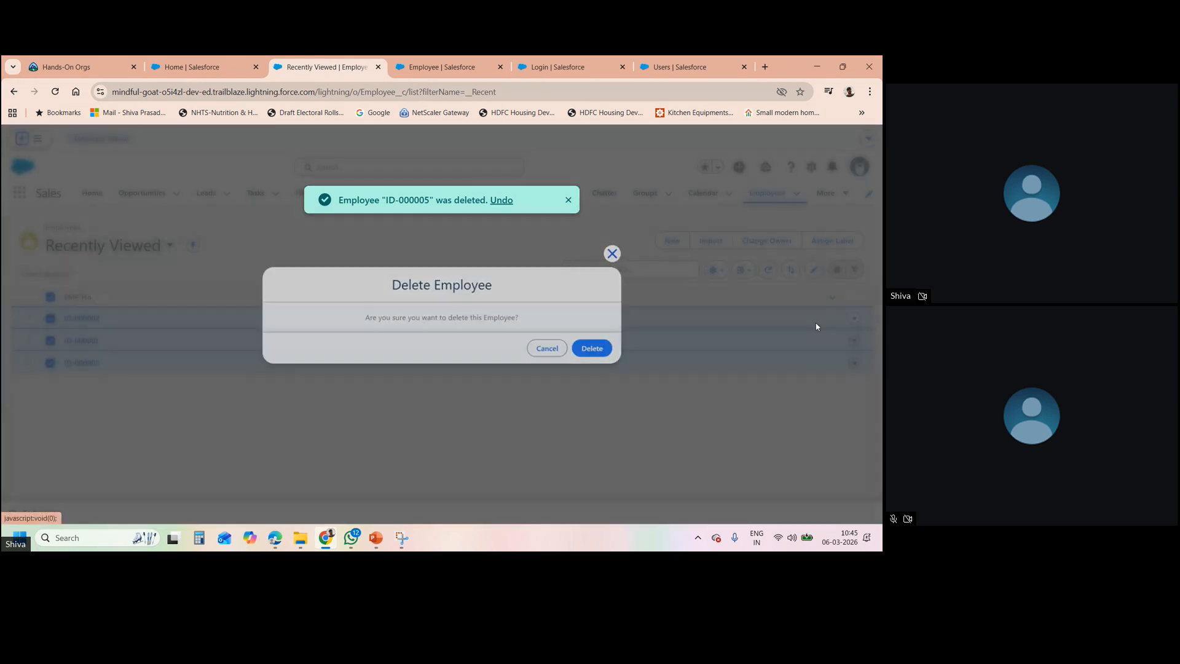
left_click(591, 348)
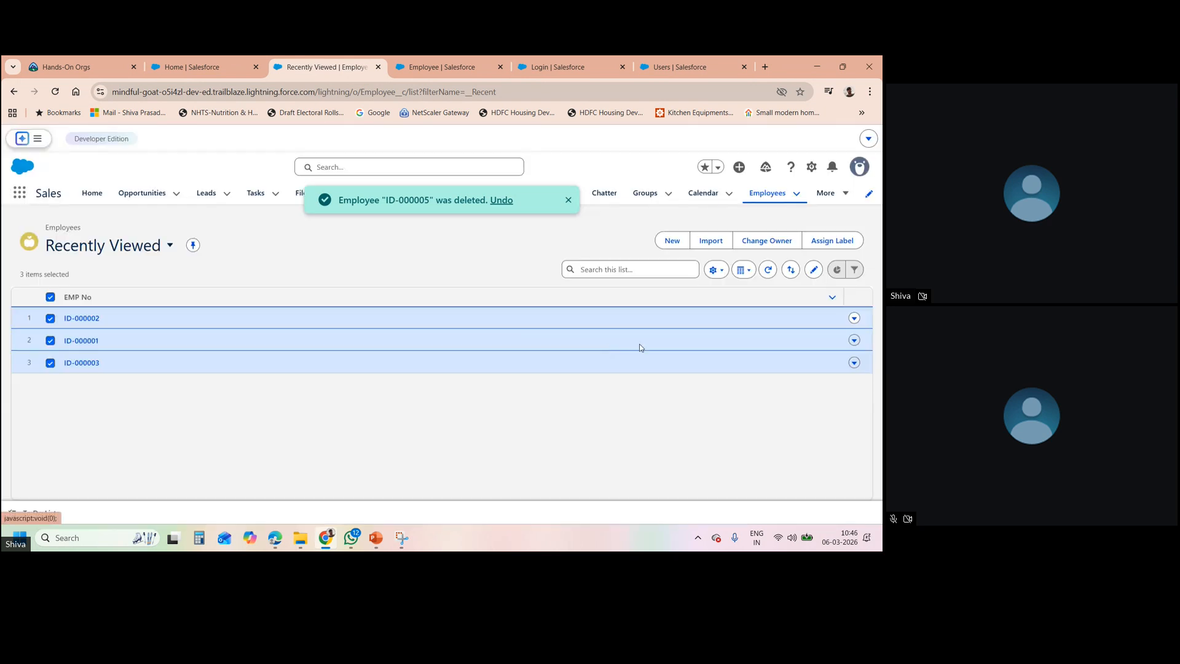
- Delete the remaining employee records ID-000001 and ID-000003, leaving 0 items
left_click(854, 318)
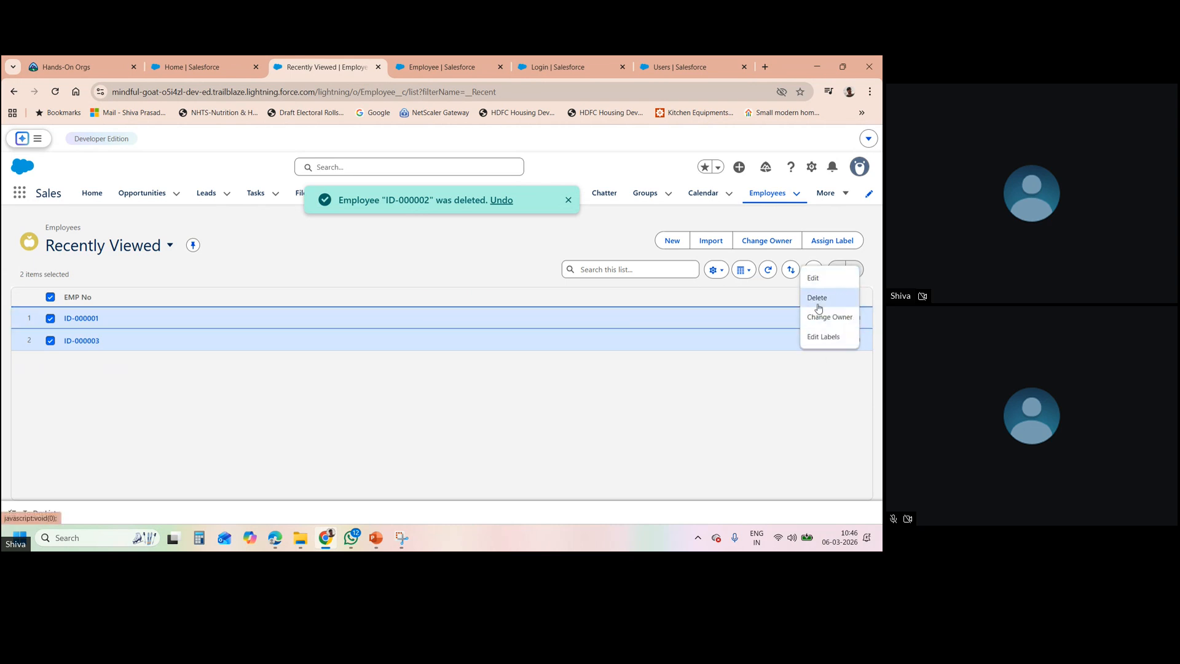
left_click(817, 298)
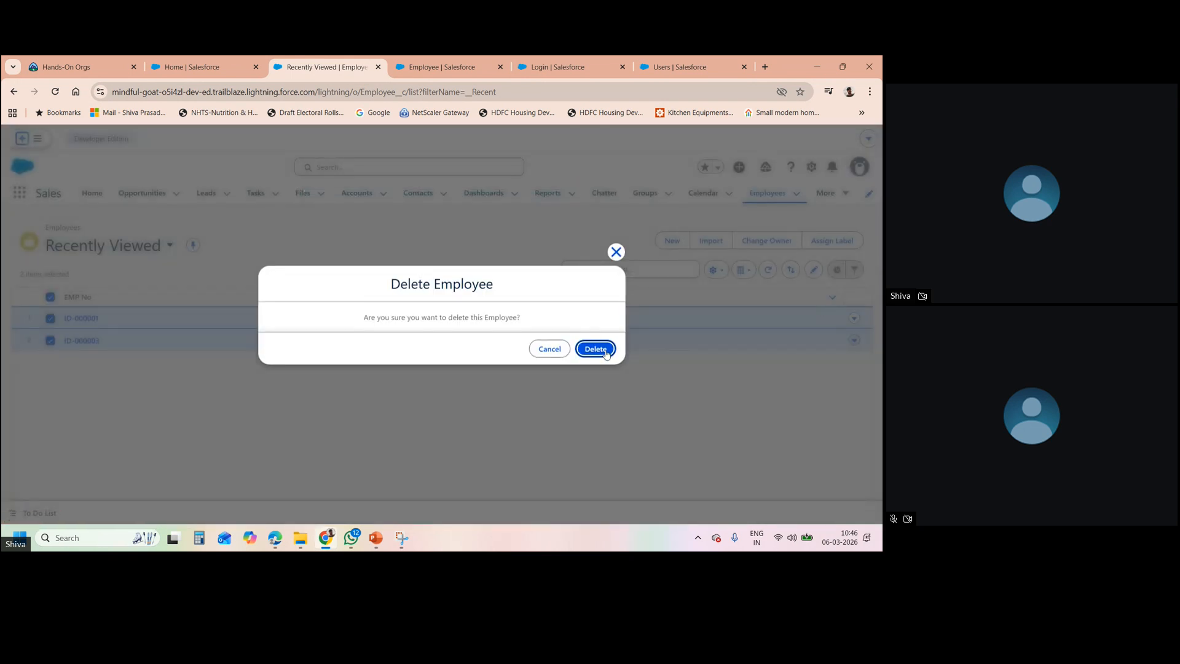
left_click(595, 349)
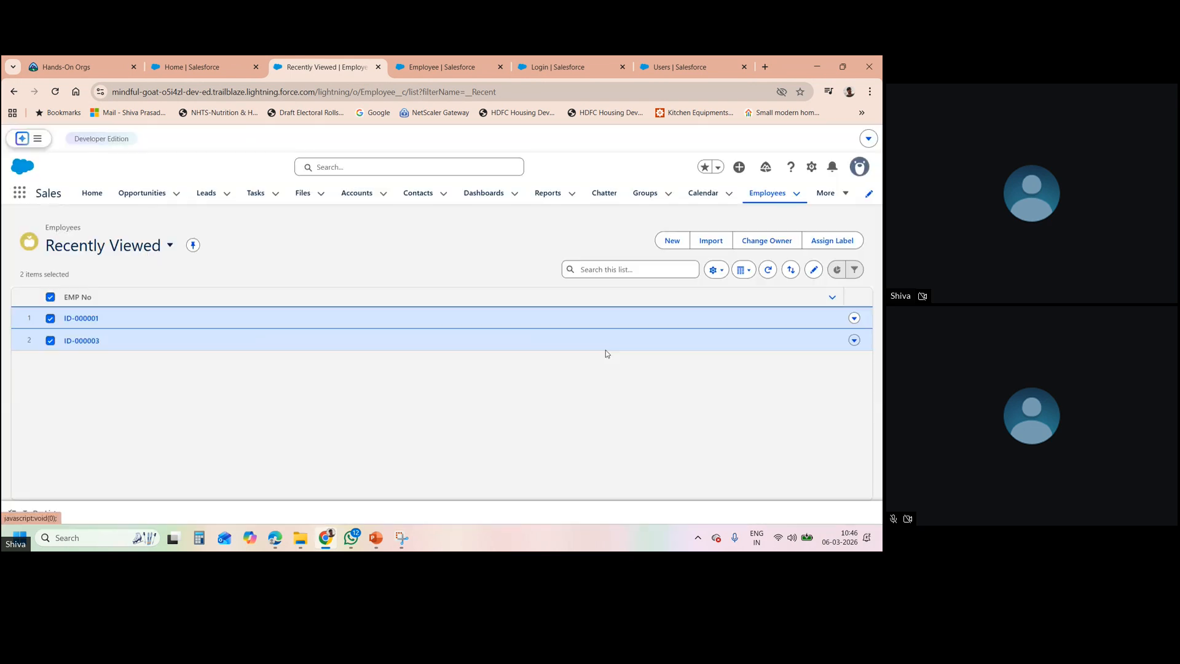
left_click(855, 319)
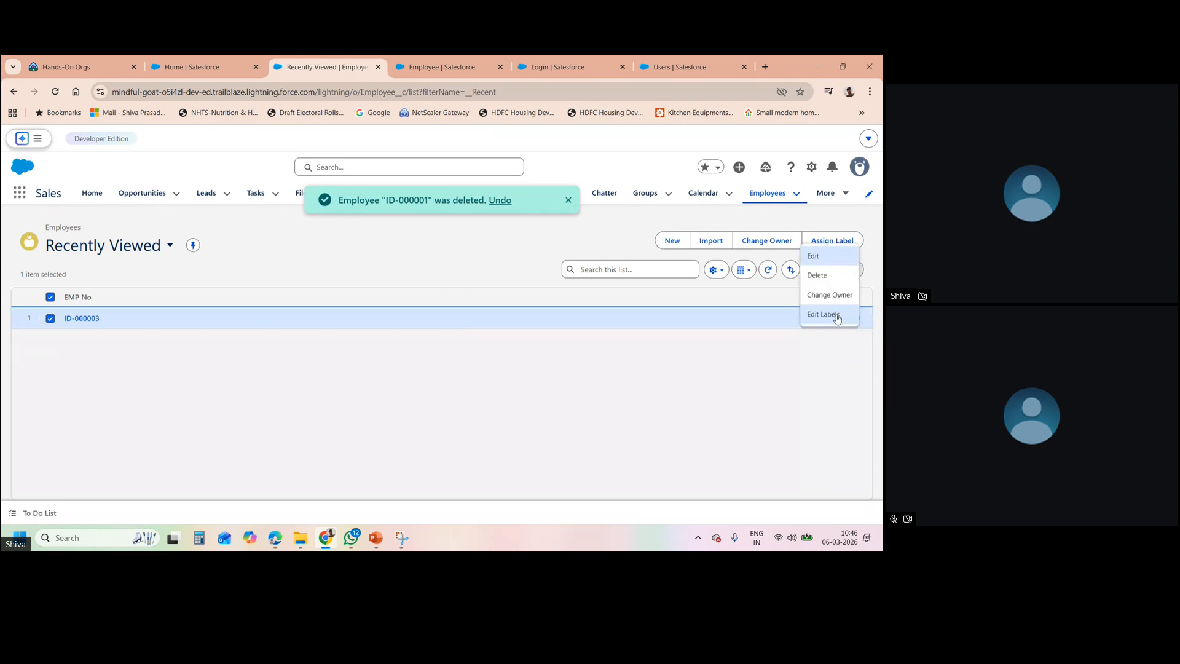
left_click(813, 283)
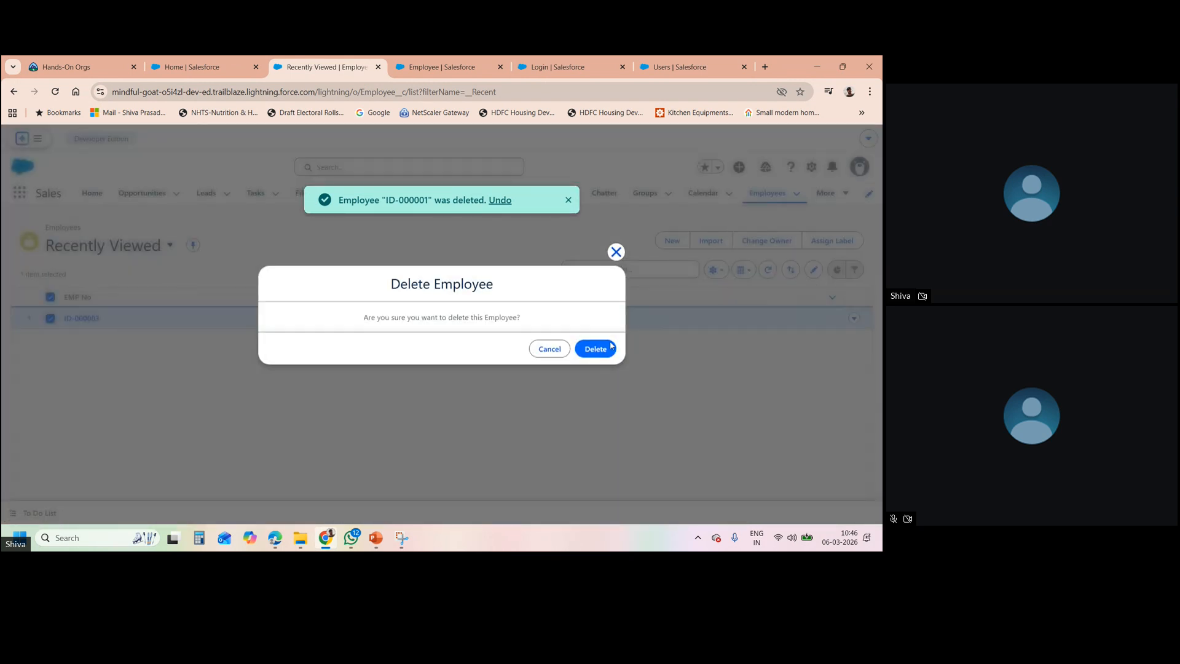
left_click(596, 348)
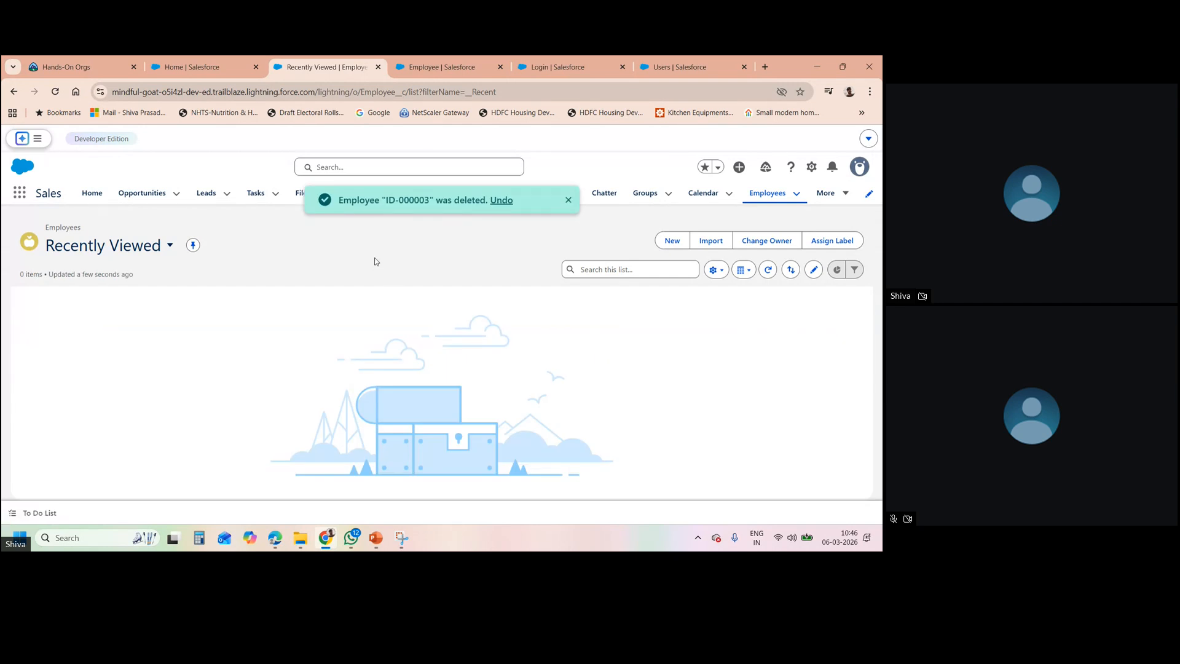
- Change Employee's Client Name field to a Master-Detail relationship with Account and save
left_click(459, 65)
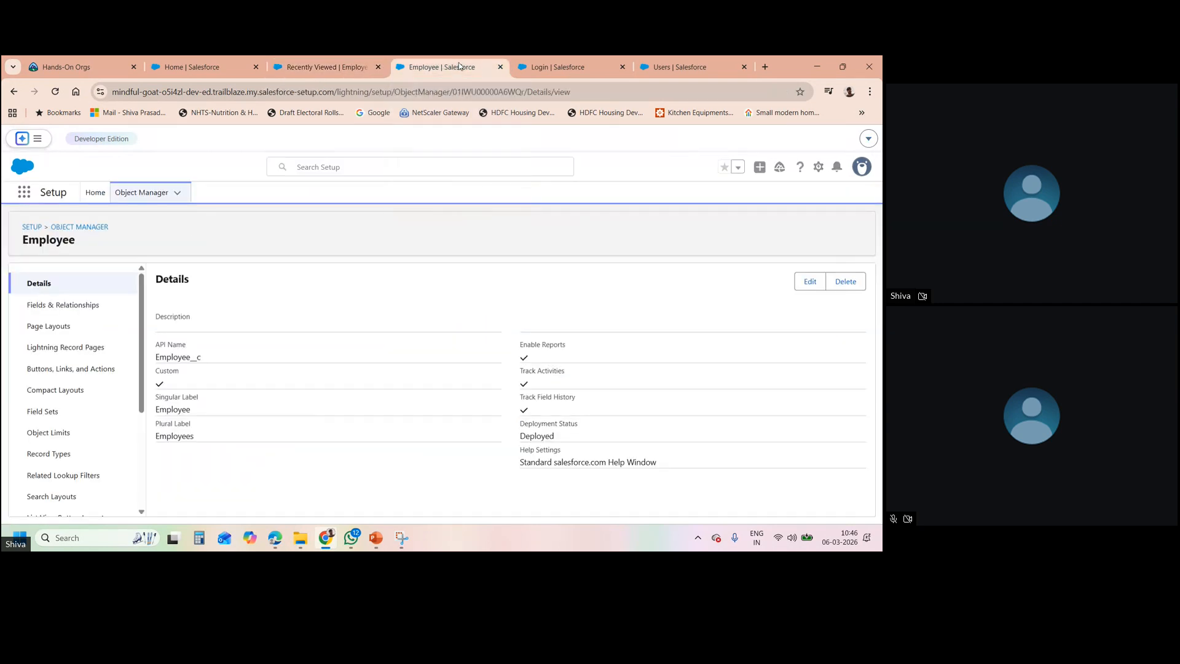
left_click(83, 306)
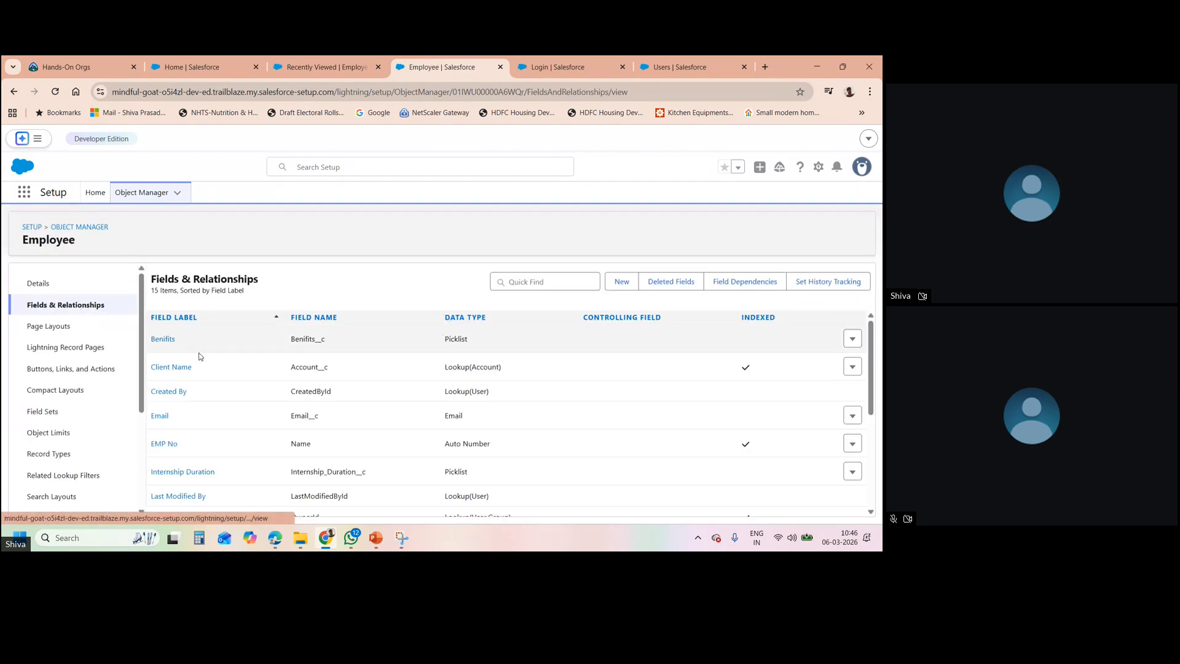
left_click(853, 367)
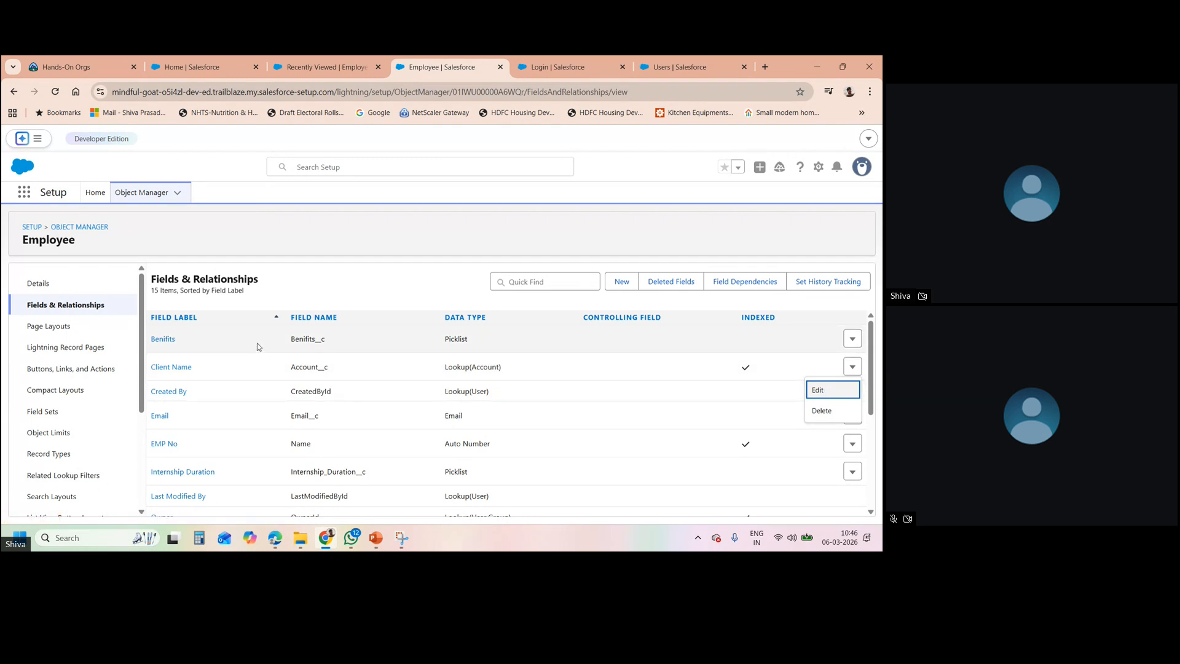
left_click(182, 367)
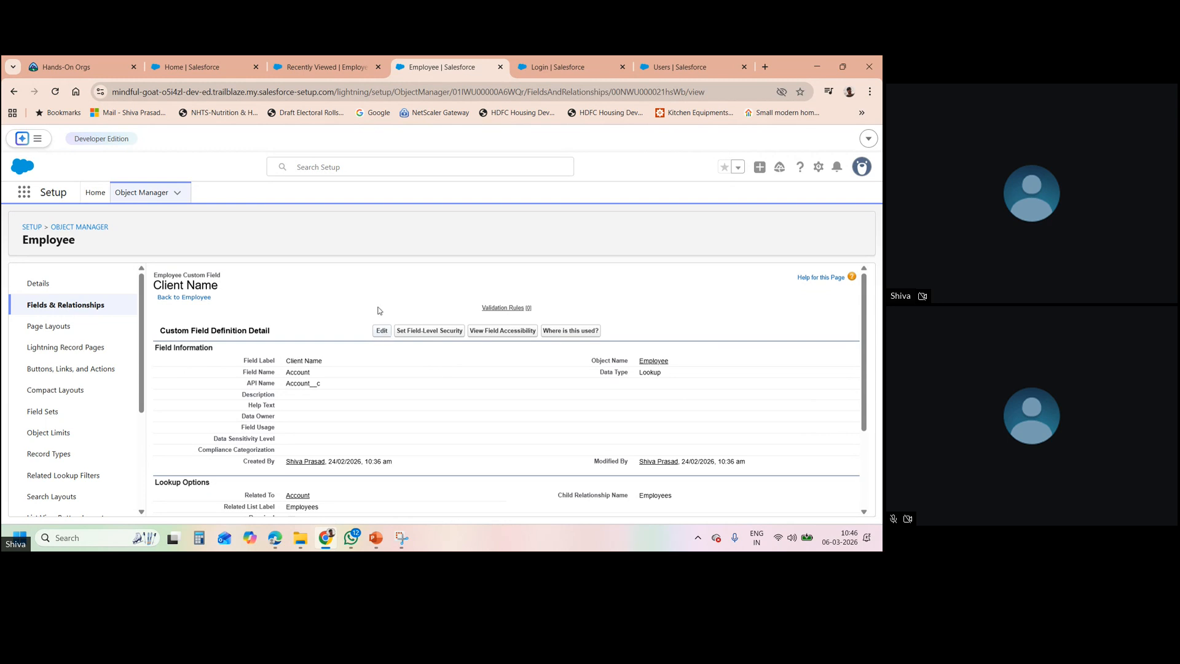
left_click(380, 331)
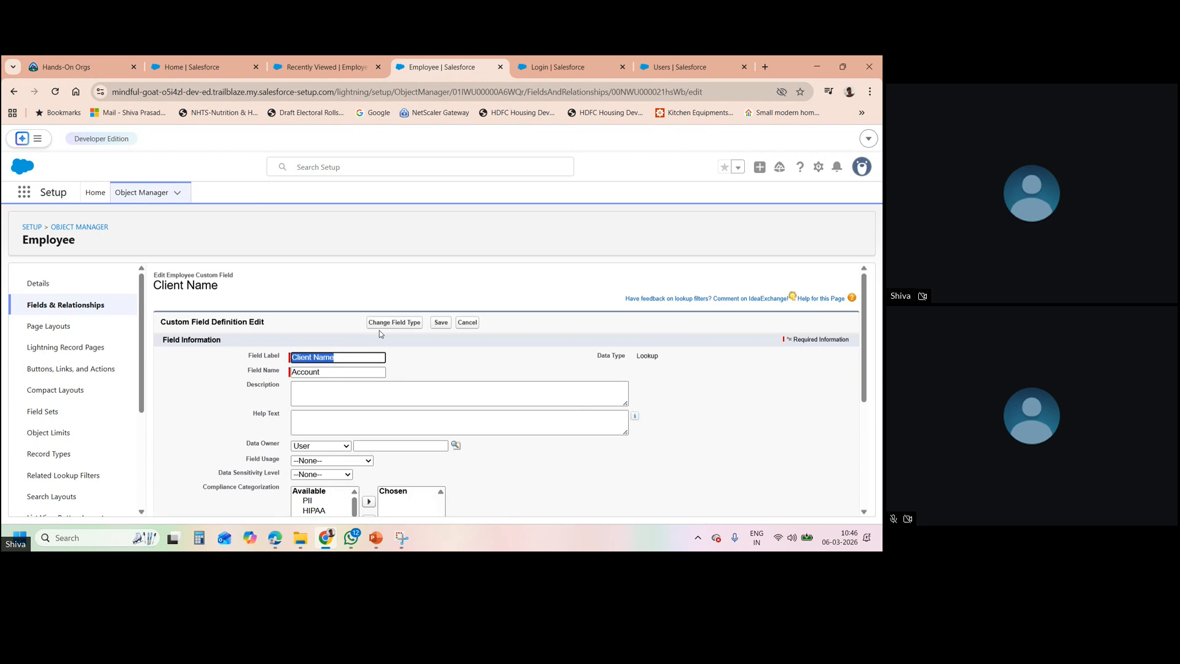
left_click(407, 324)
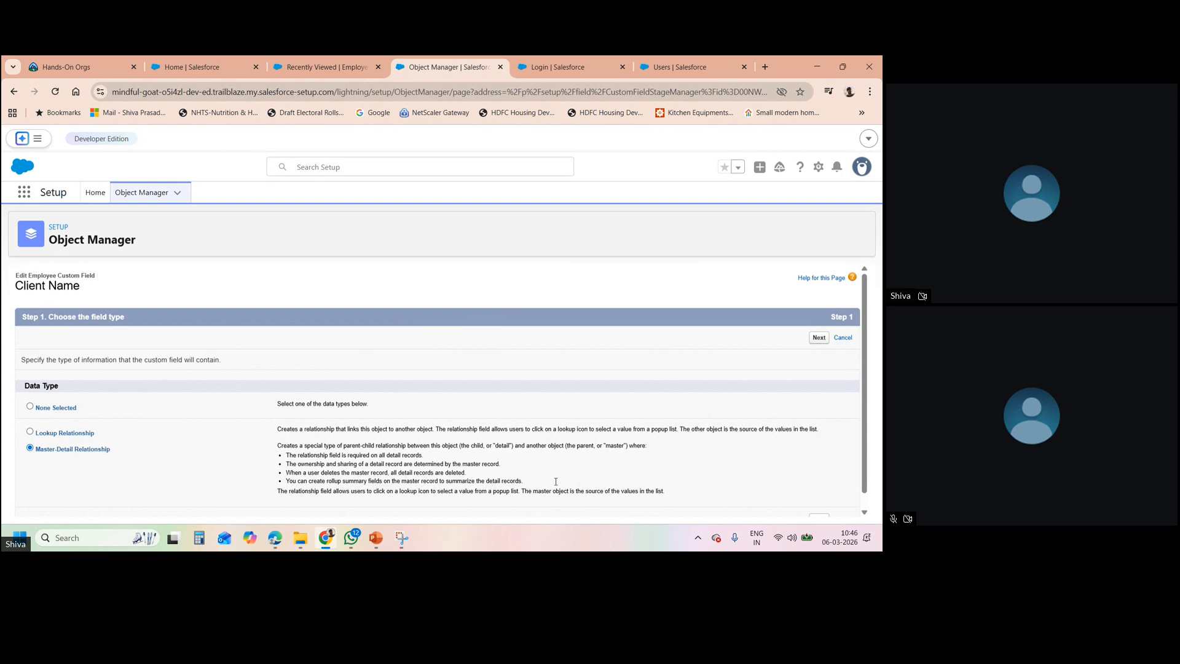
scroll(868, 505, "down", 1)
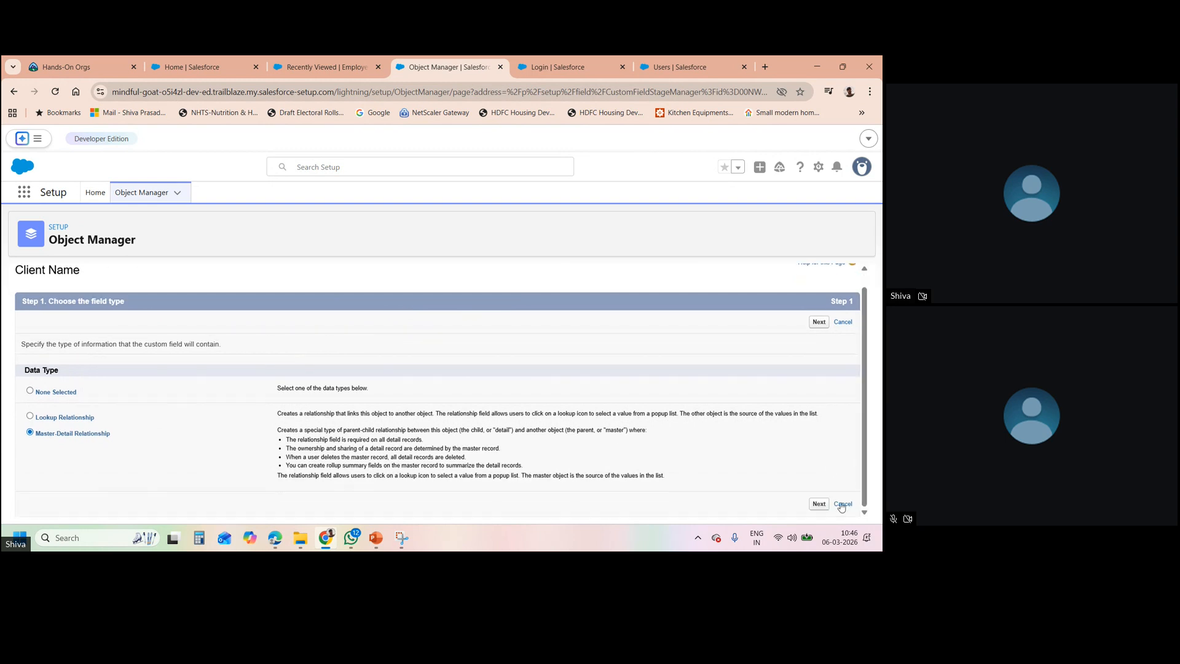
left_click(819, 504)
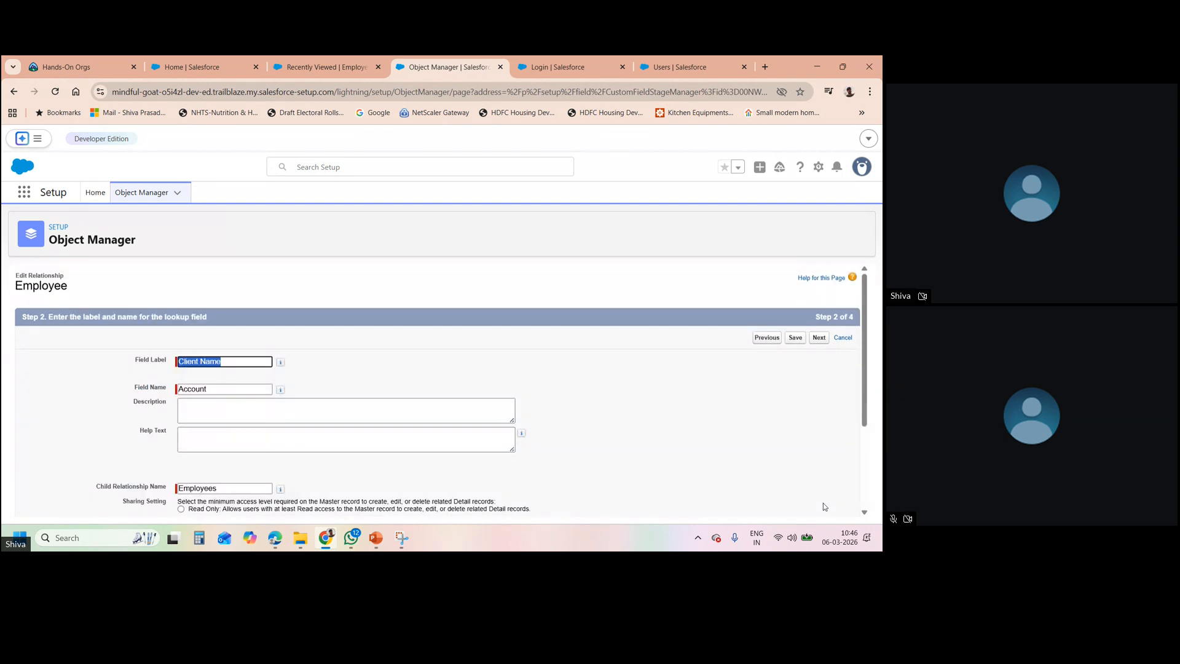
left_click(796, 339)
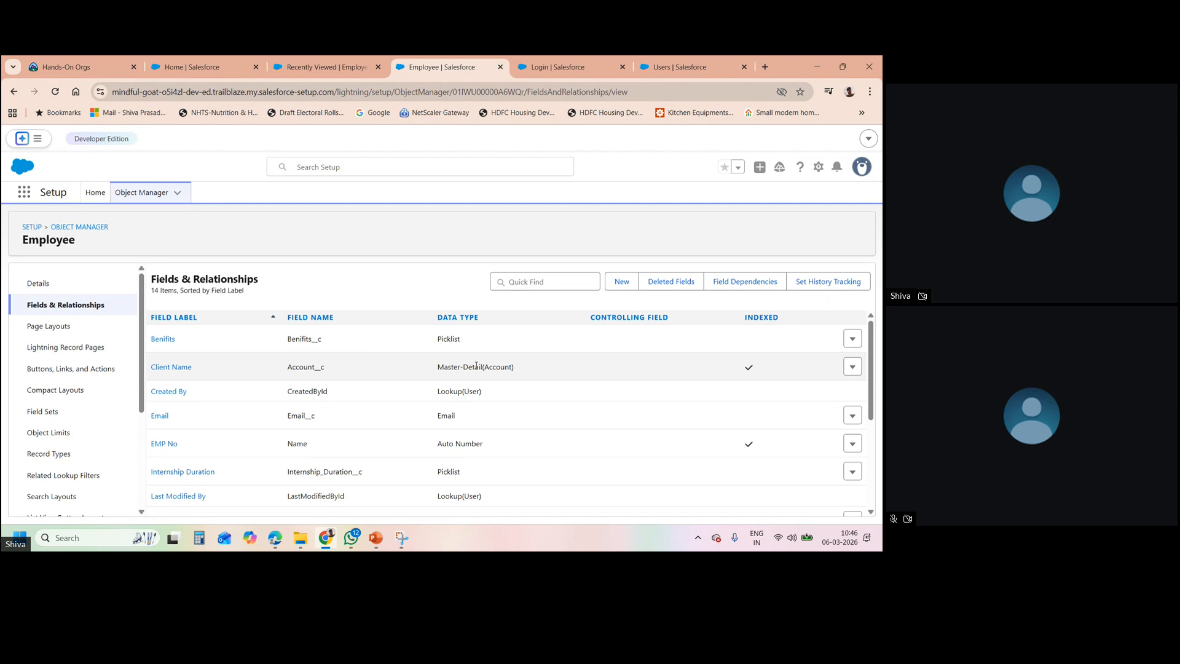
- Highlight Client Name's Master-Detail(Account) data type, then go to the Seller Home page
double_click(501, 367)
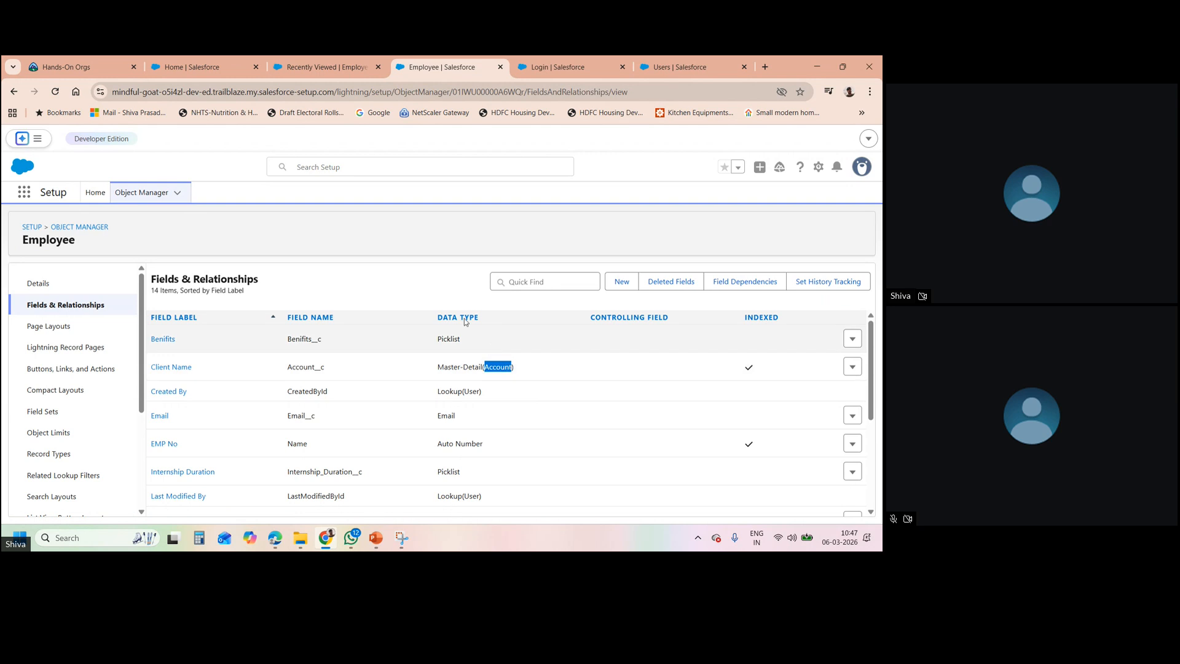
left_click(431, 292)
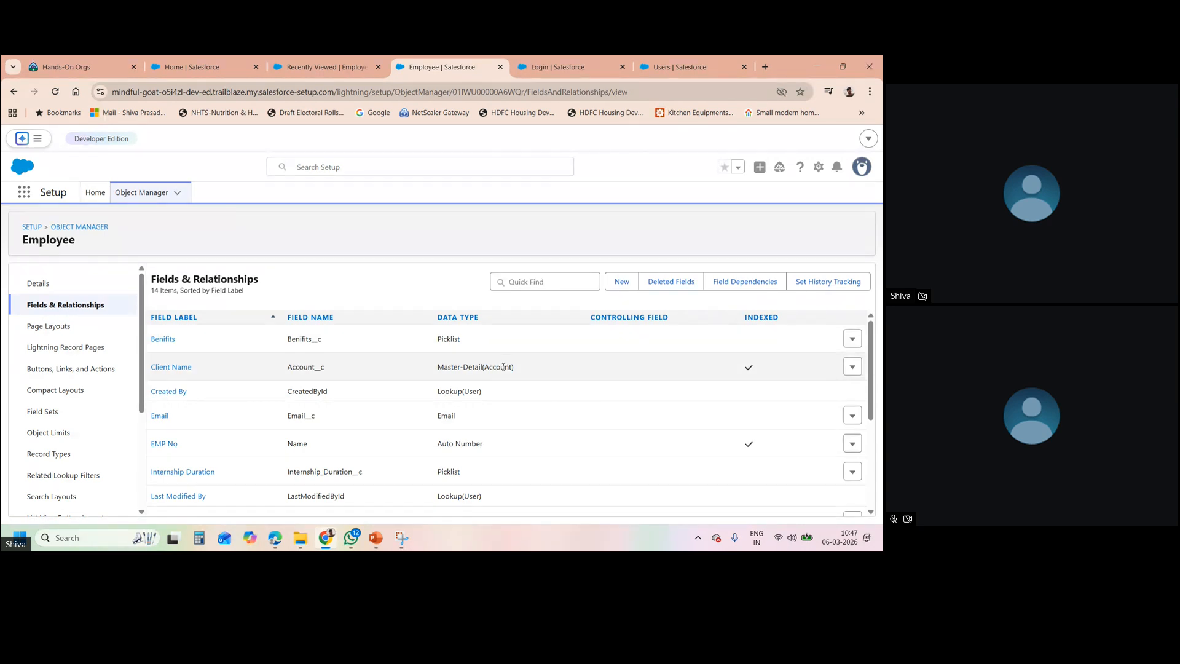
triple_click(501, 365)
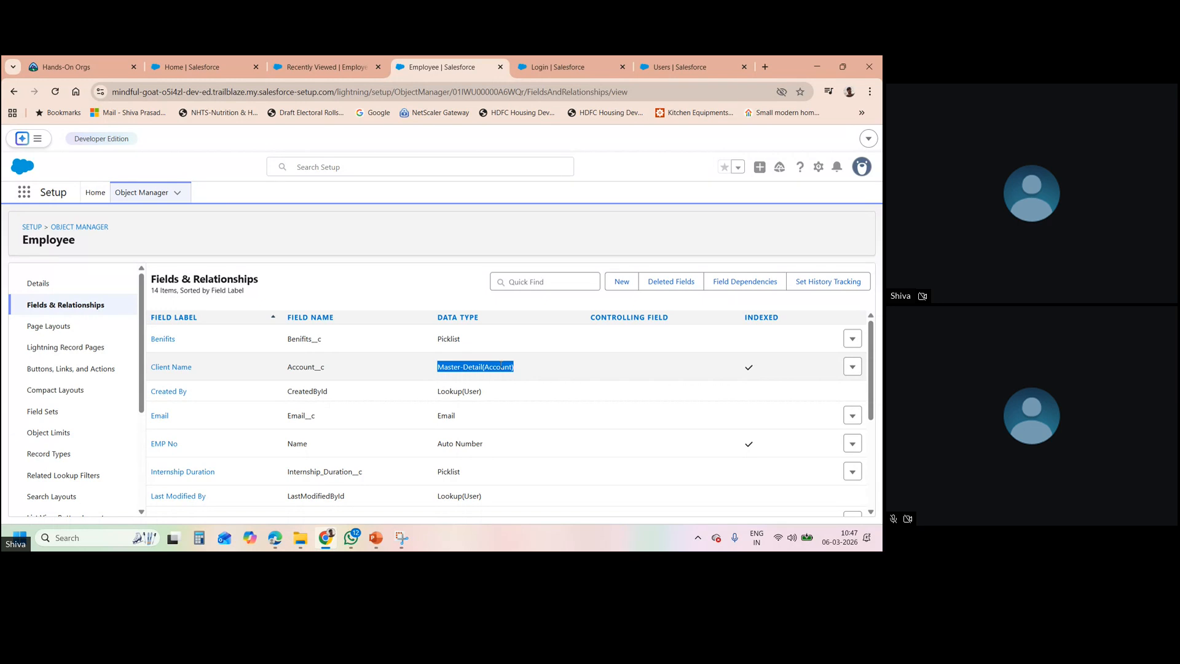
left_click(432, 293)
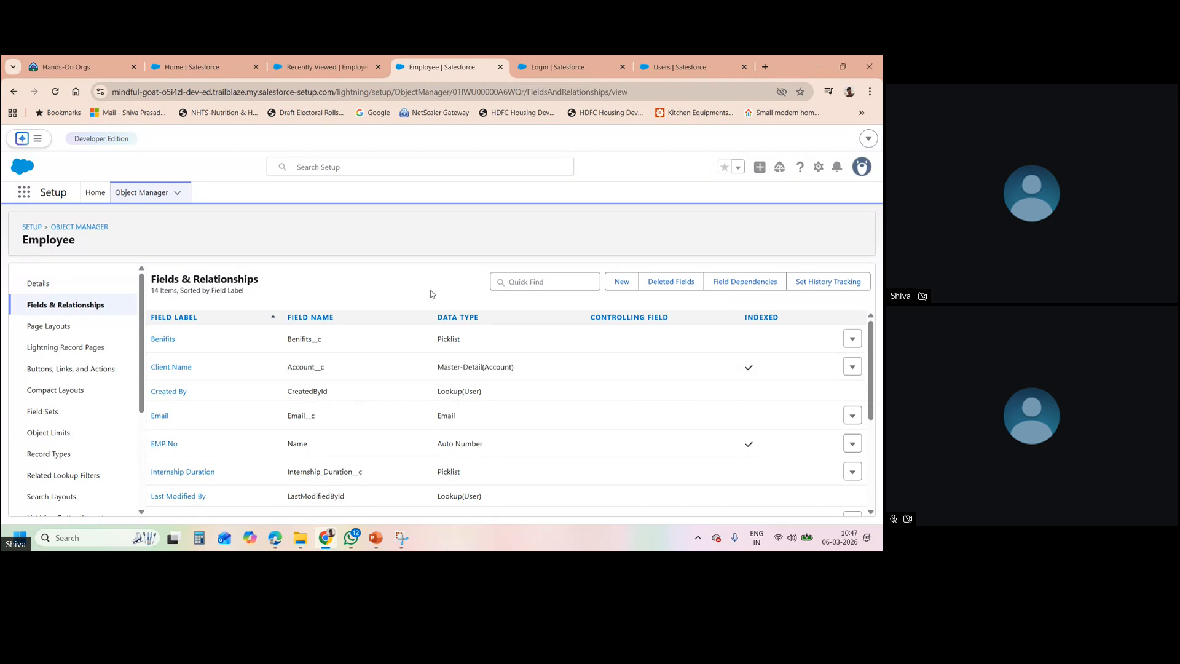
left_click(192, 62)
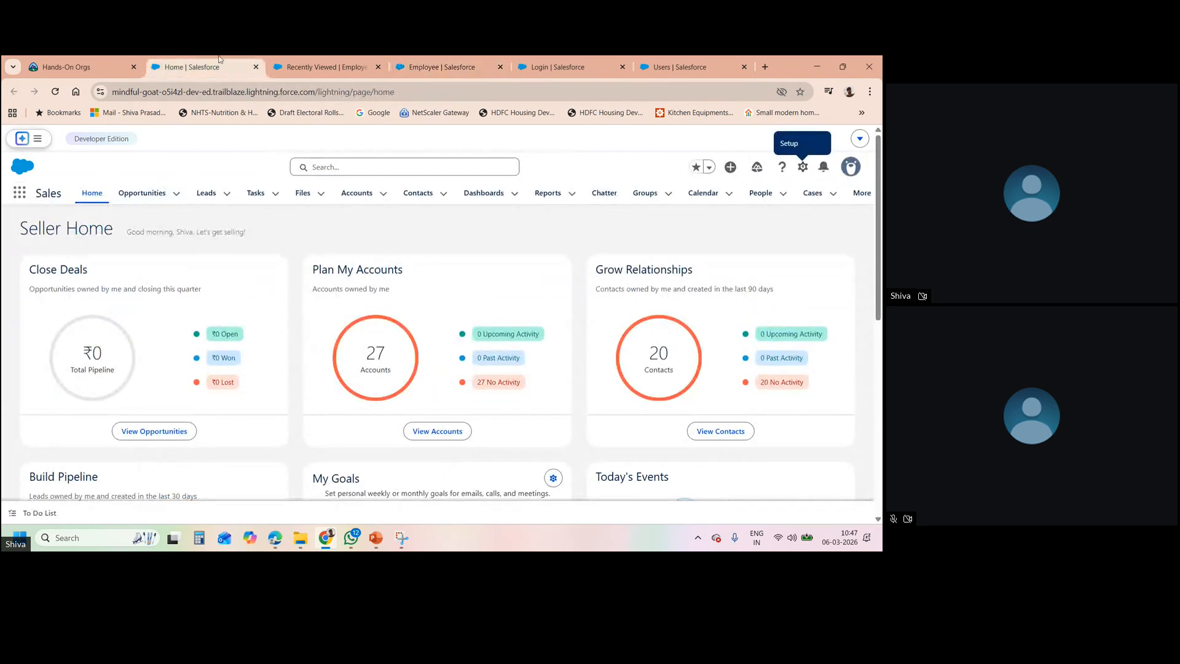
- Create Full Tem Employee record ID-000006 with an email and the first recent account as Client Name
left_click(297, 69)
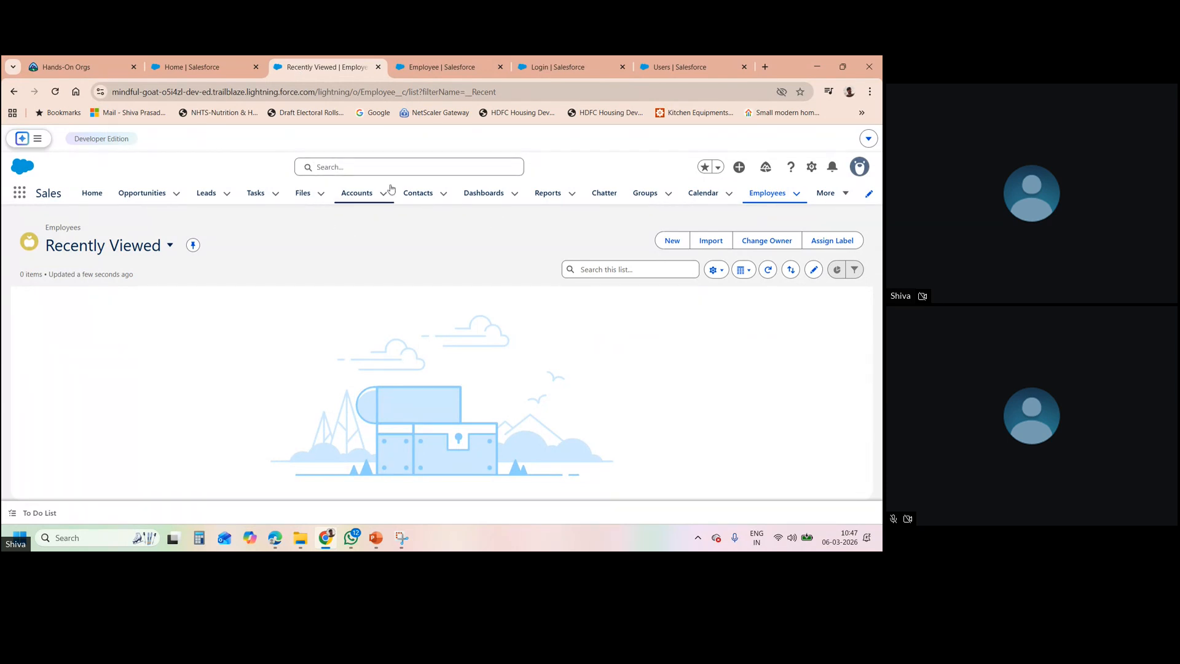
left_click(669, 240)
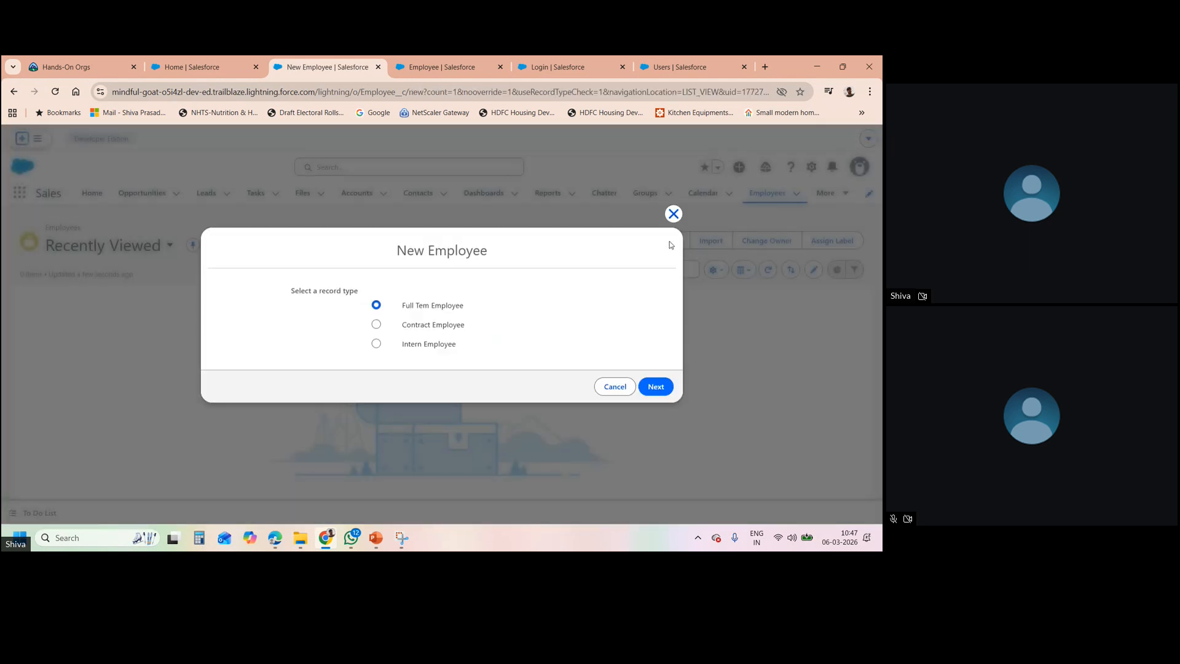
left_click(644, 384)
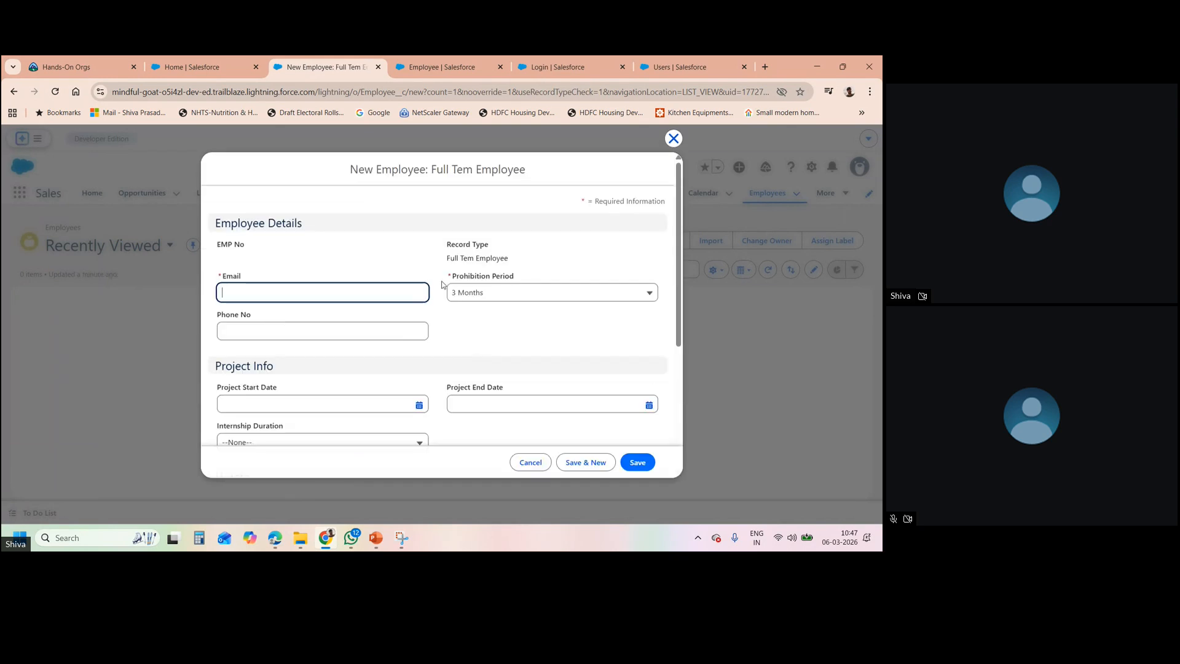
left_click(510, 318)
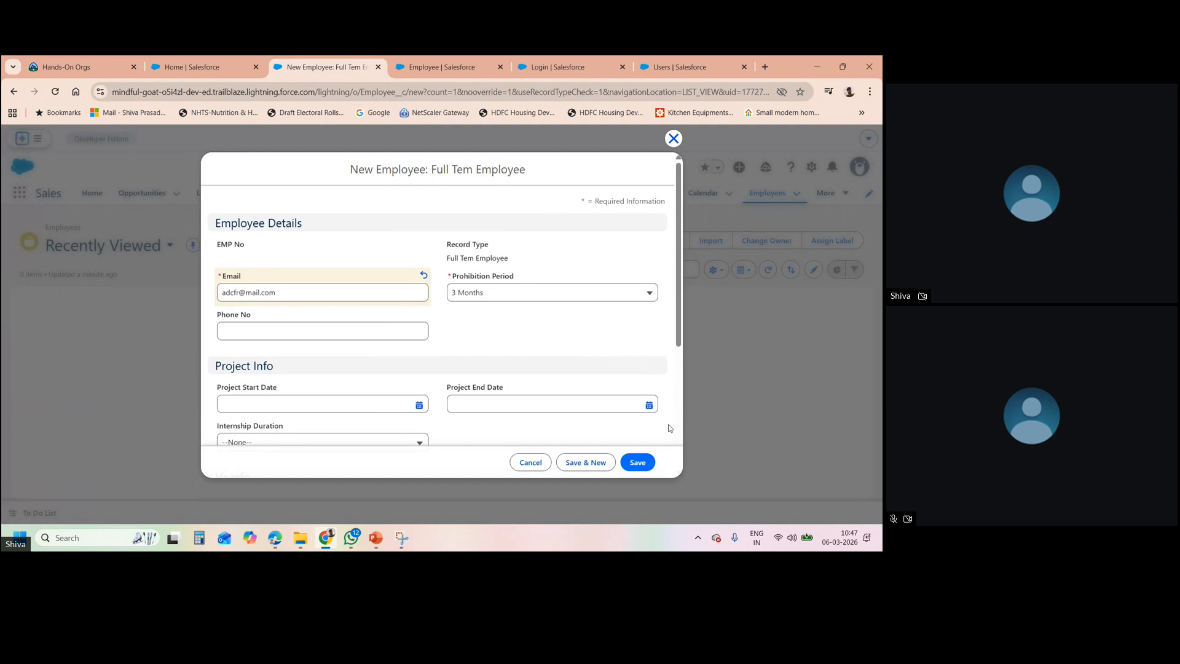
scroll(678, 435, "down", 4)
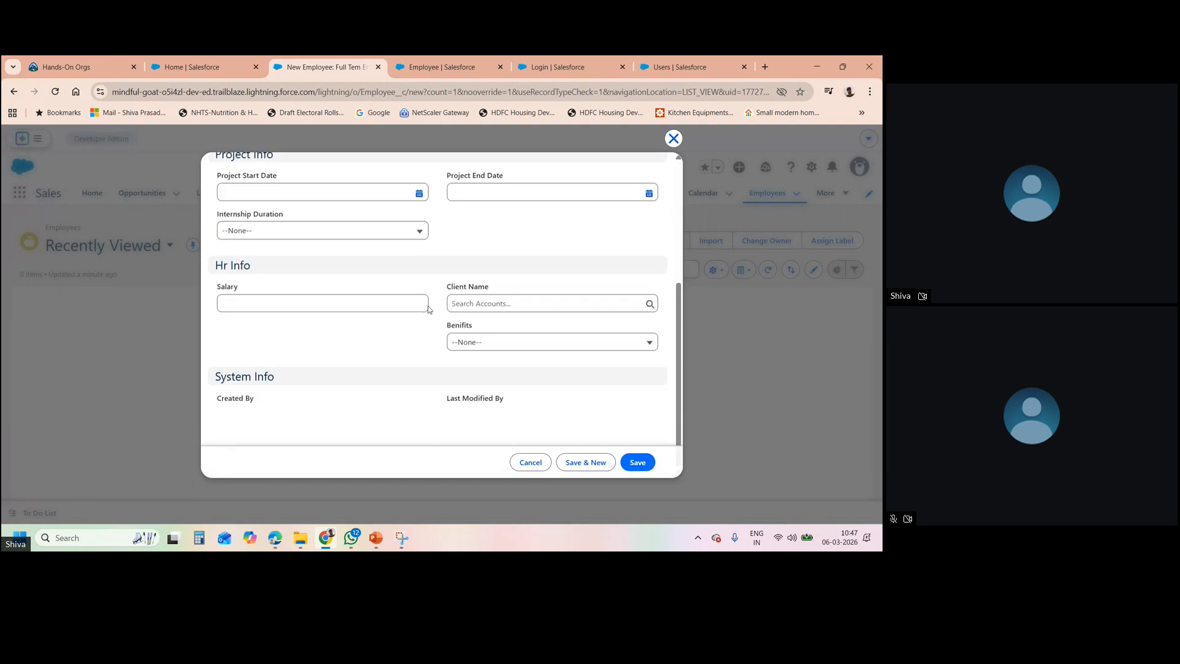
left_click(493, 304)
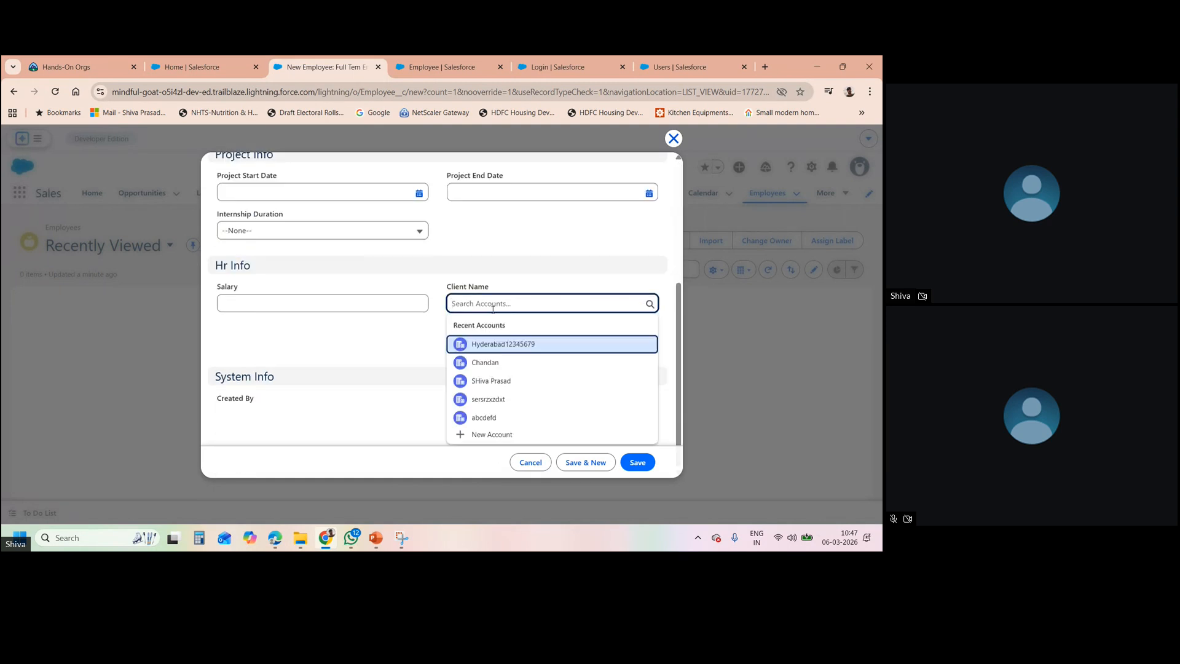
left_click(499, 344)
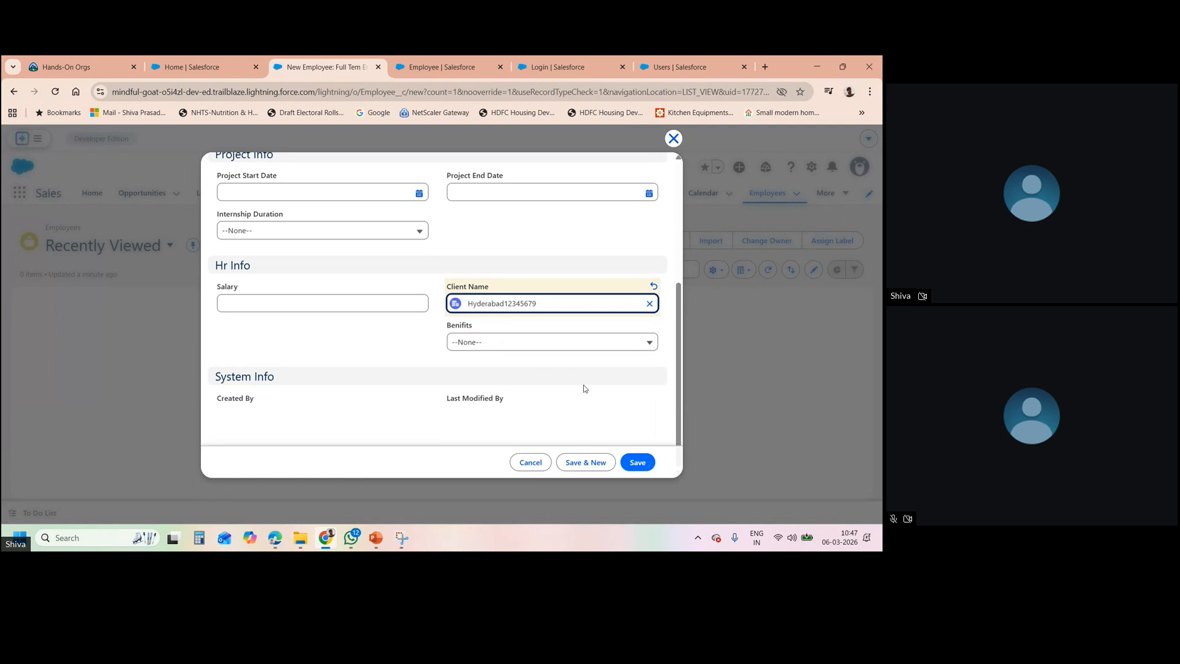
left_click(637, 463)
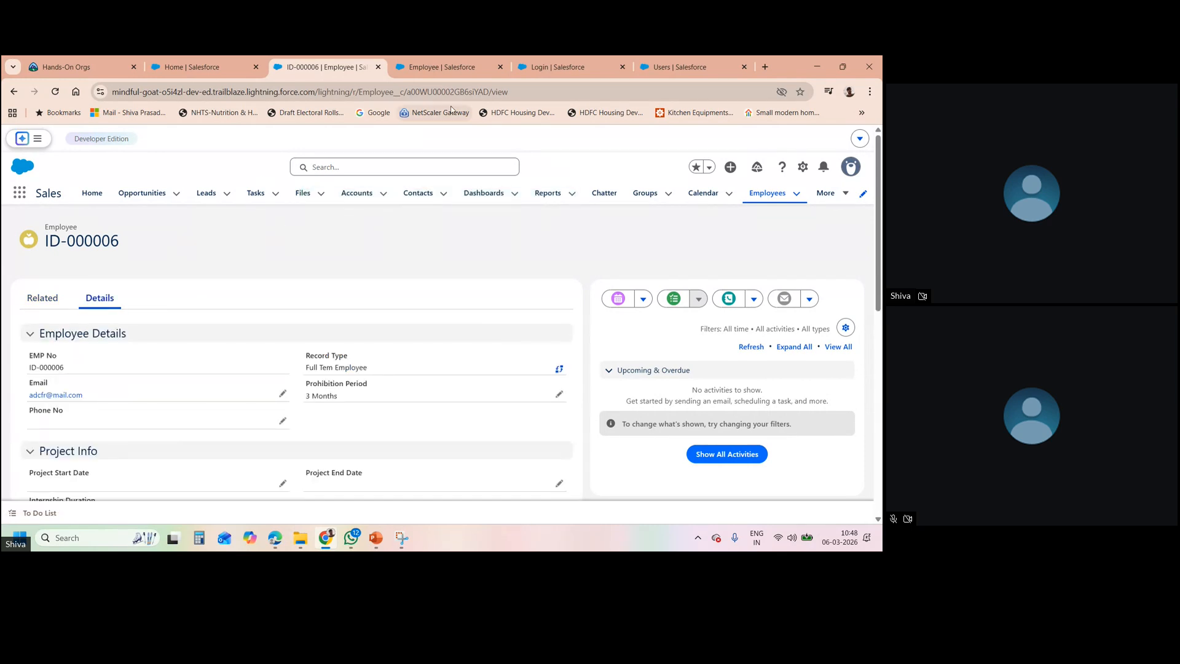
- Open Setup Home in a new tab from the Seller Home page's gear menu
left_click(211, 73)
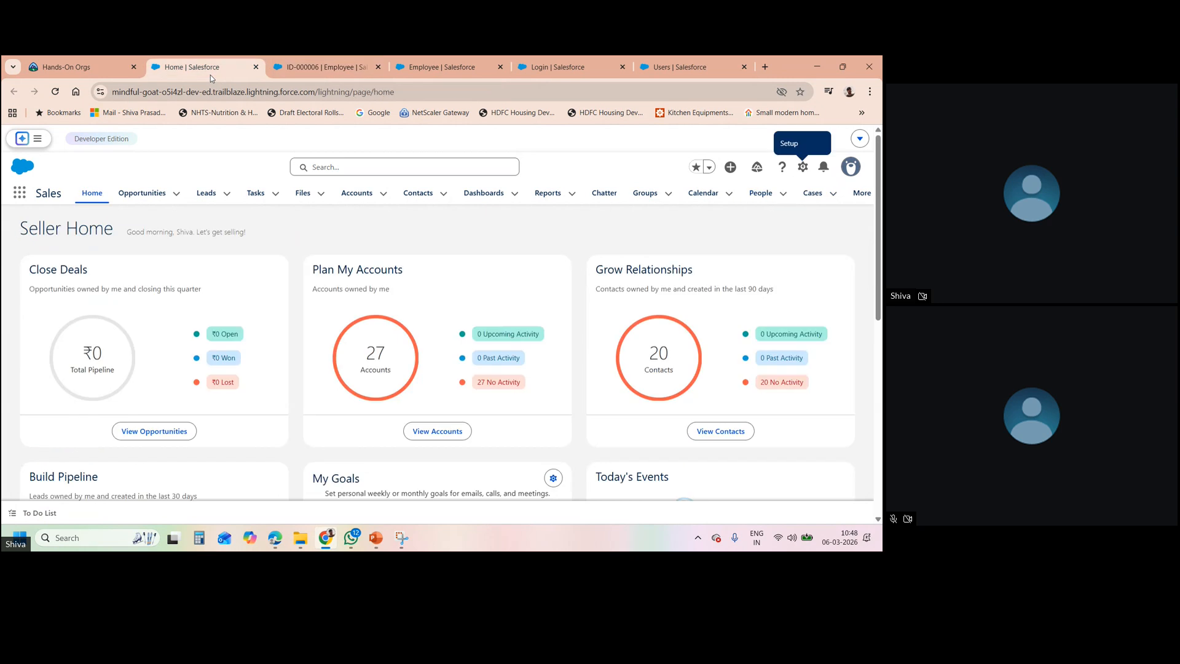
left_click(803, 169)
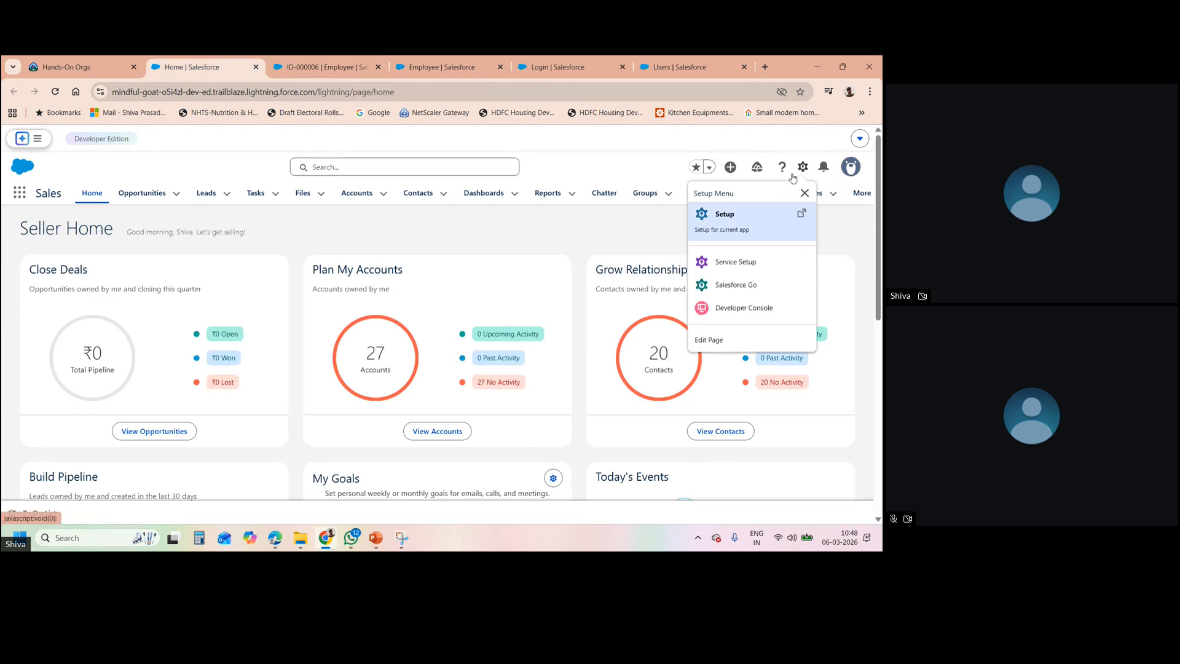
left_click(735, 212)
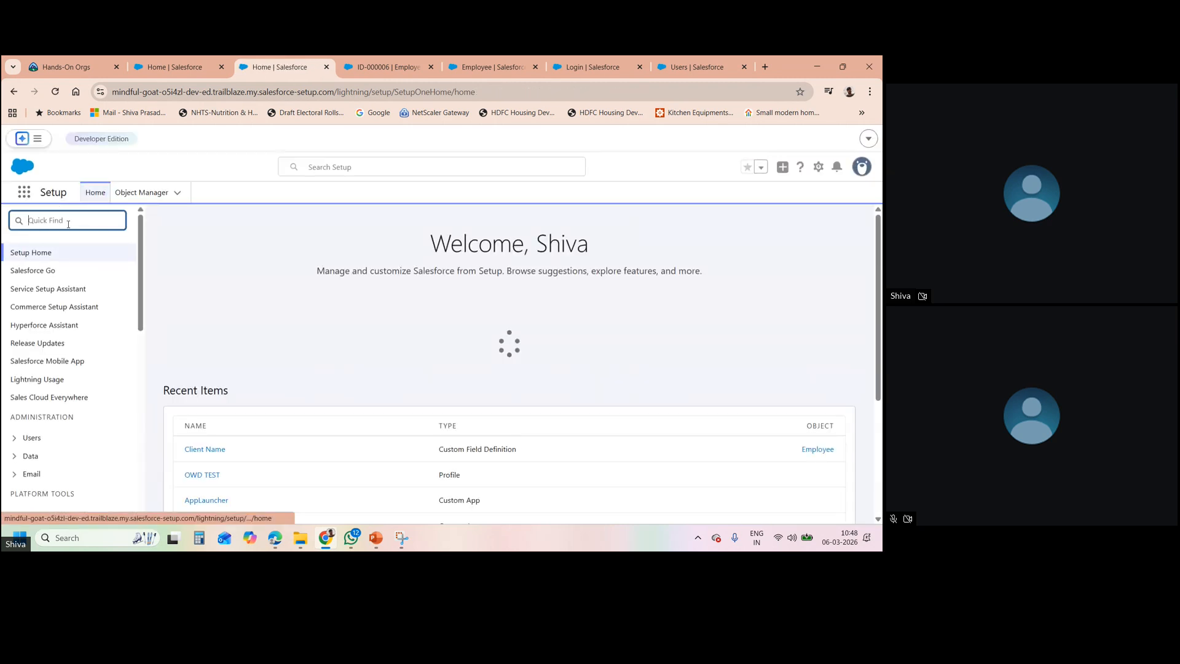
left_click(68, 223)
- Open Sharing Settings via a Quick Find search for 'sharing' and scroll down
type("sharing")
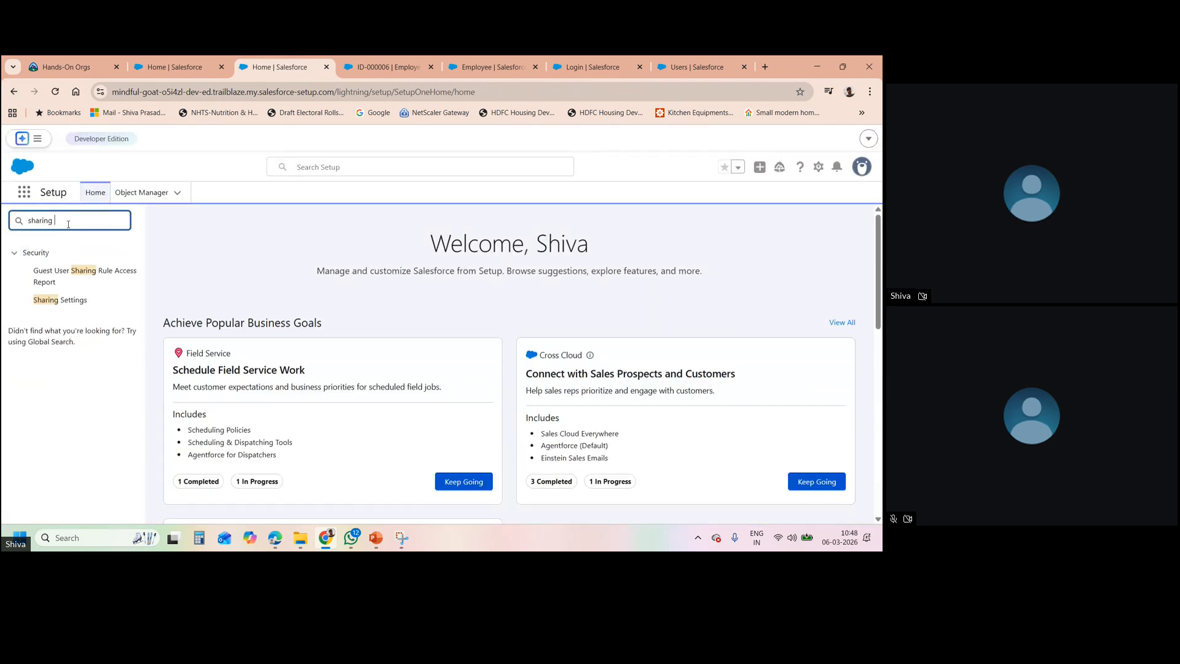
left_click(69, 302)
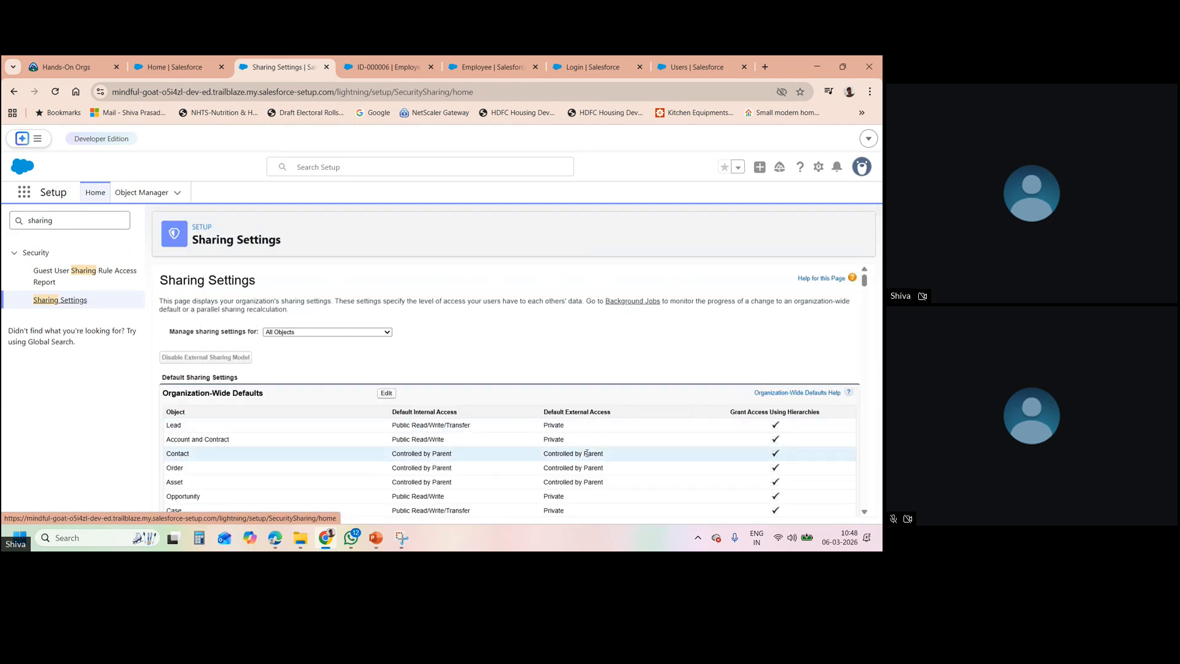
left_click(865, 513)
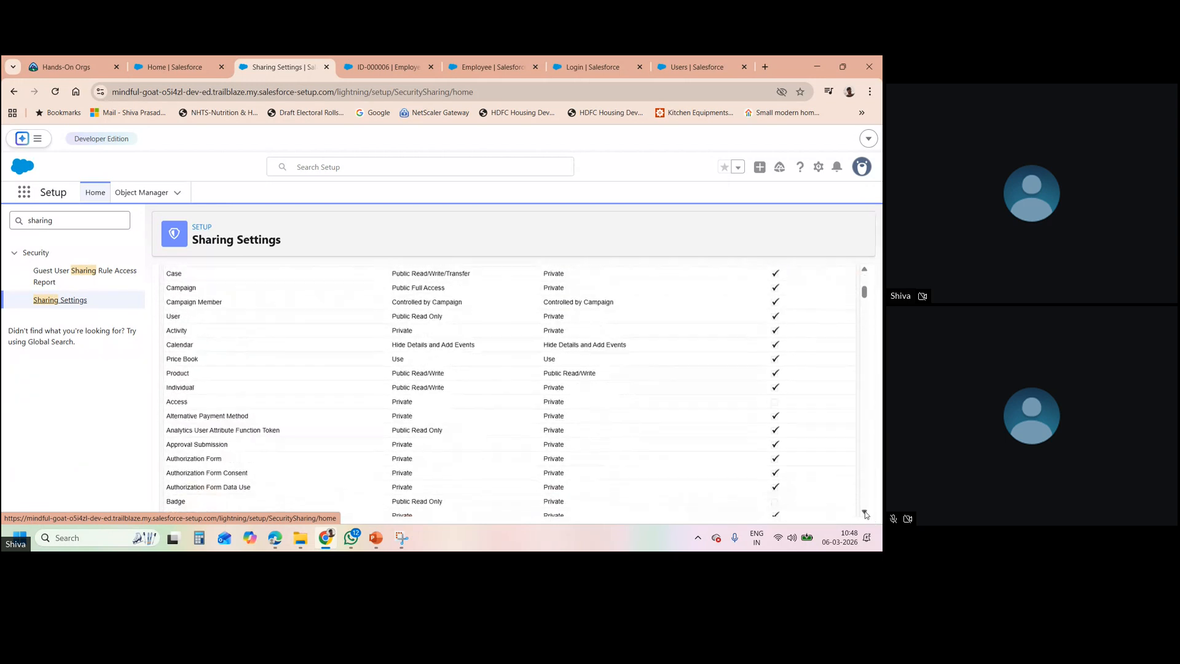
left_click(865, 513)
left_click(864, 513)
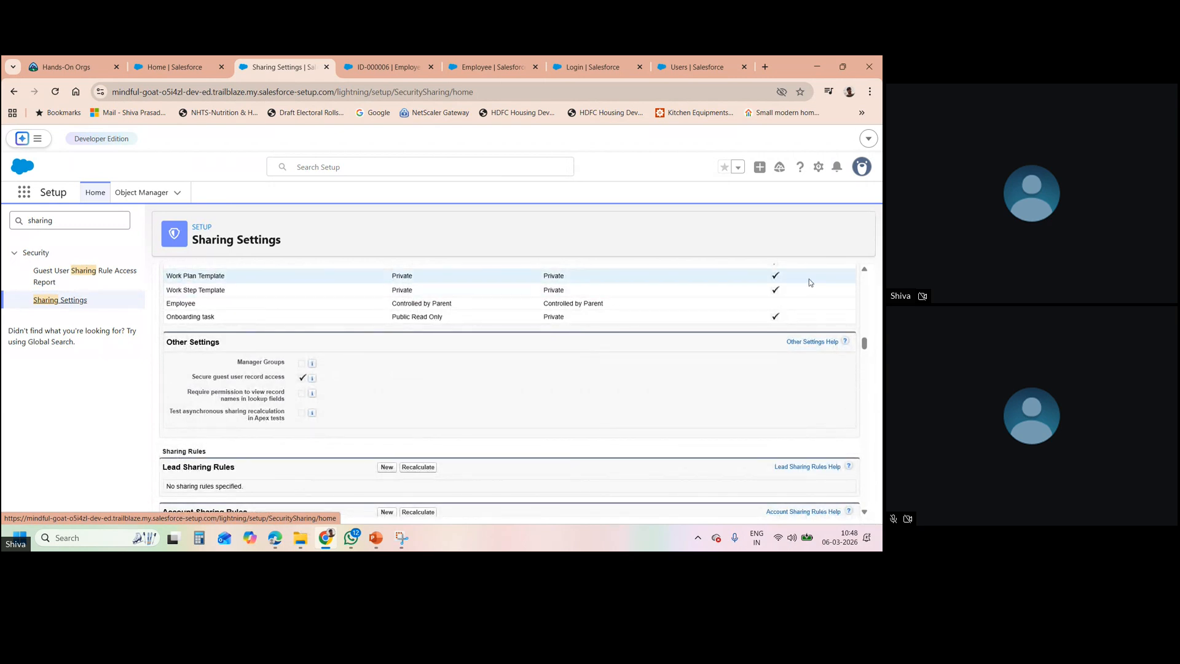
- Highlight Employee's Controlled by Parent default, then scroll back up to Organization-Wide Defaults
double_click(183, 304)
triple_click(437, 303)
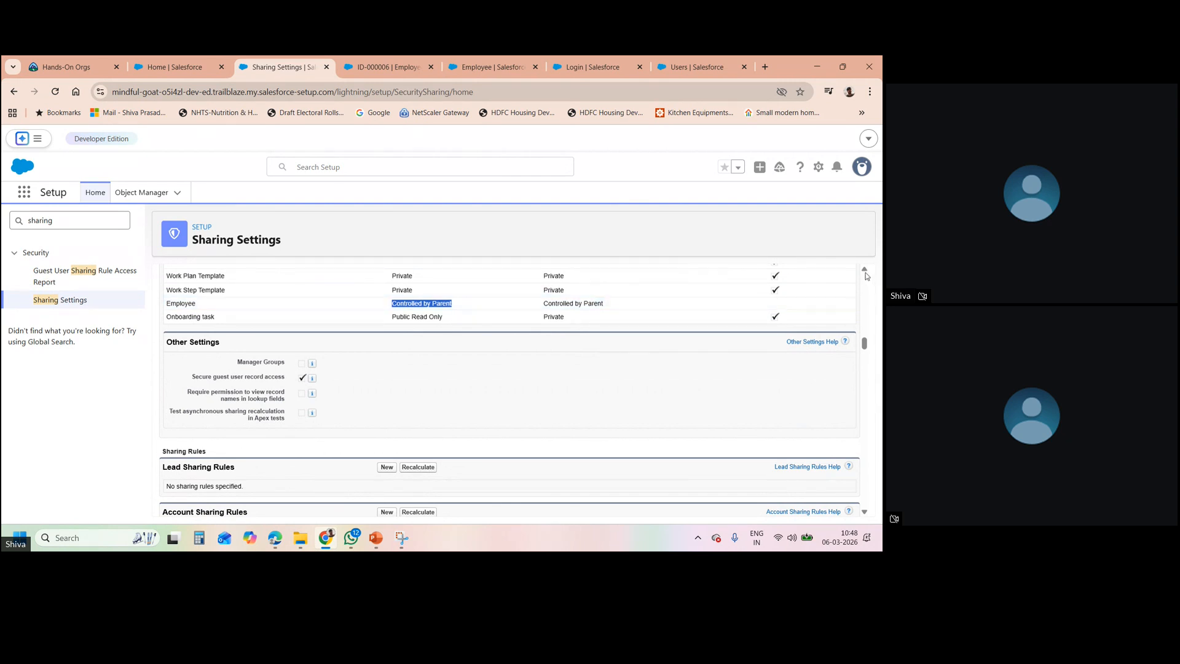
scroll(865, 276, "up", 10)
scroll(865, 275, "up", 8)
scroll(866, 276, "up", 3)
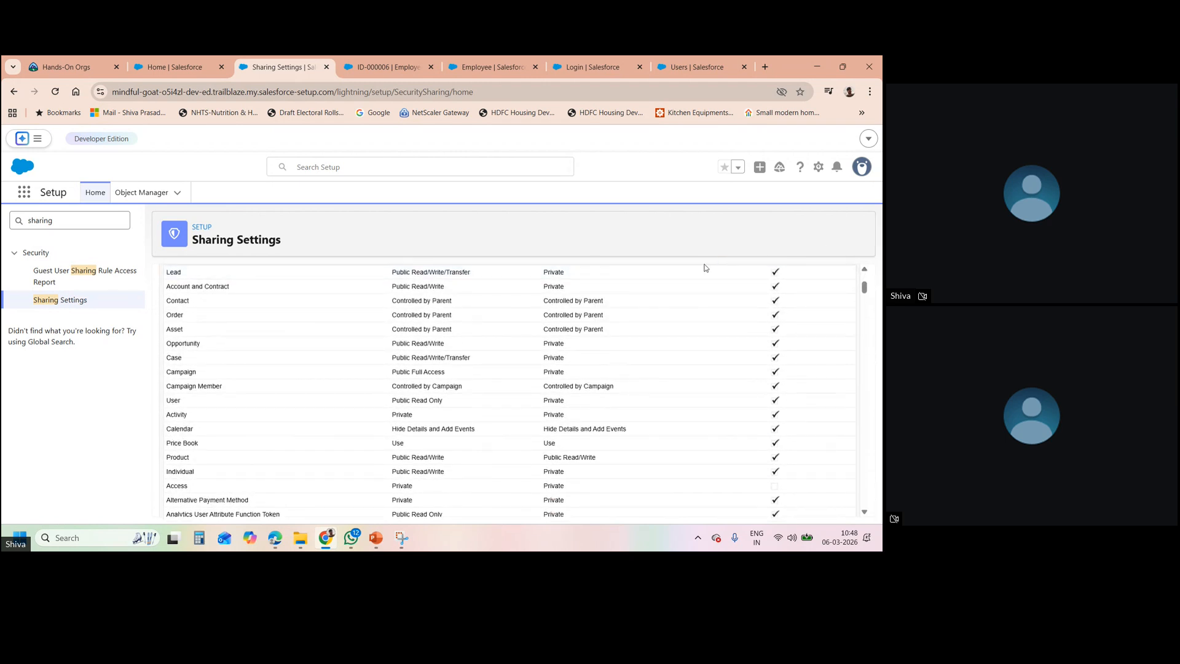
scroll(865, 270, "up", 3)
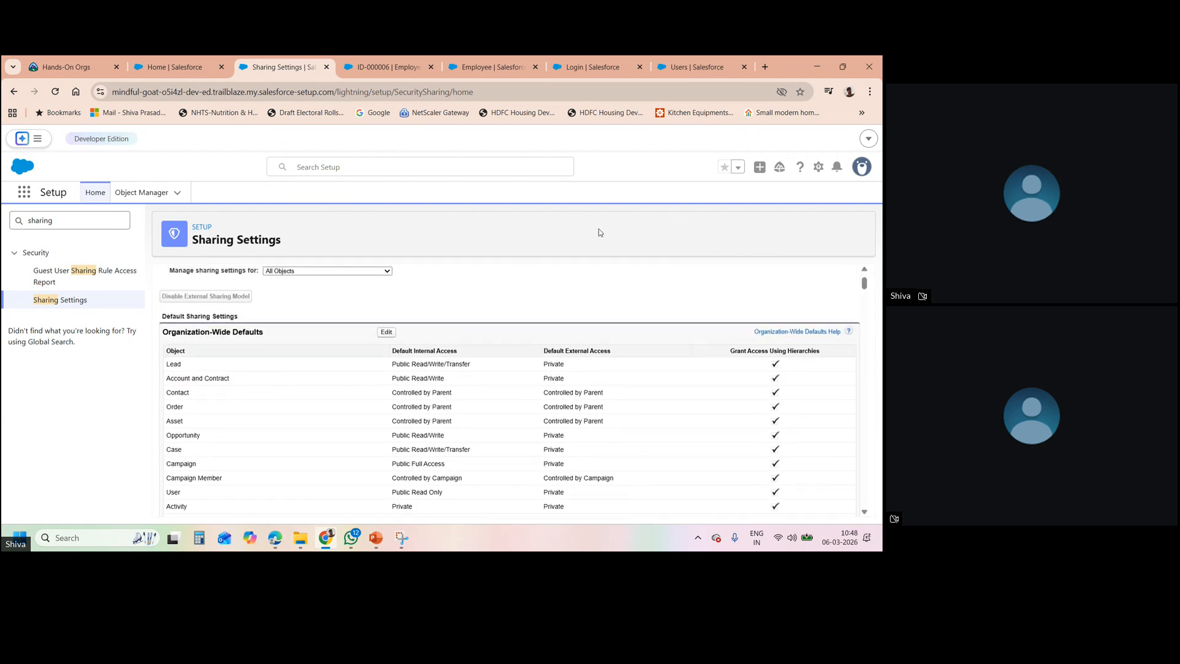
left_click(387, 334)
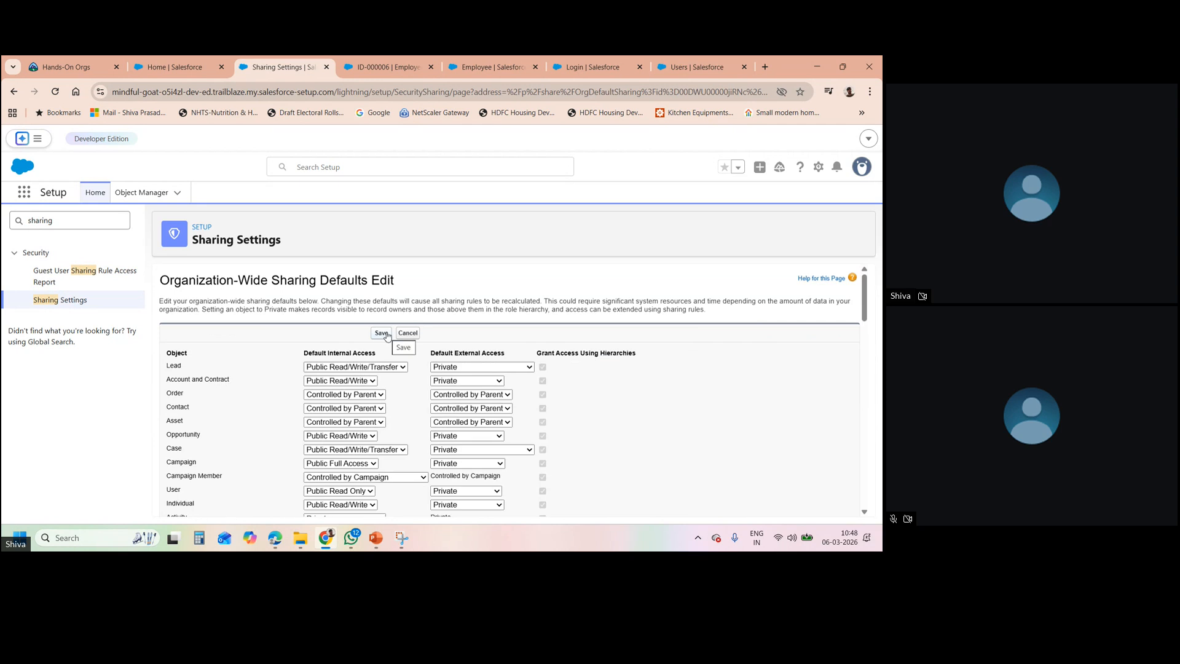
scroll(864, 514, "down", 4)
scroll(865, 514, "down", 10)
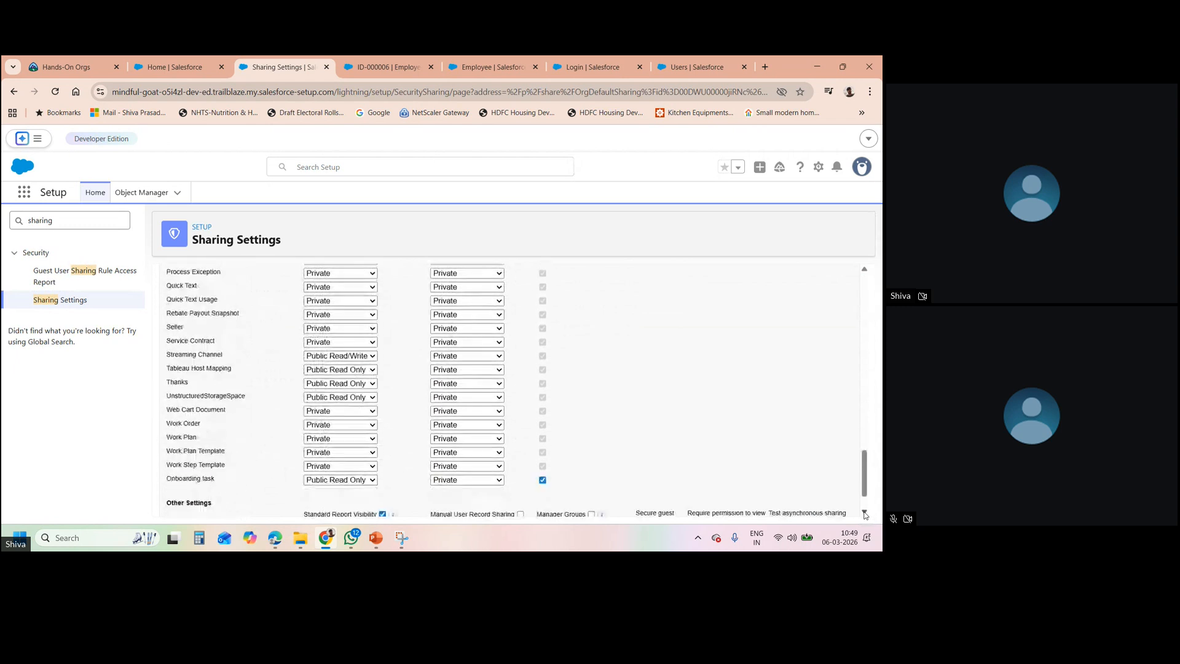
scroll(865, 513, "down", 2)
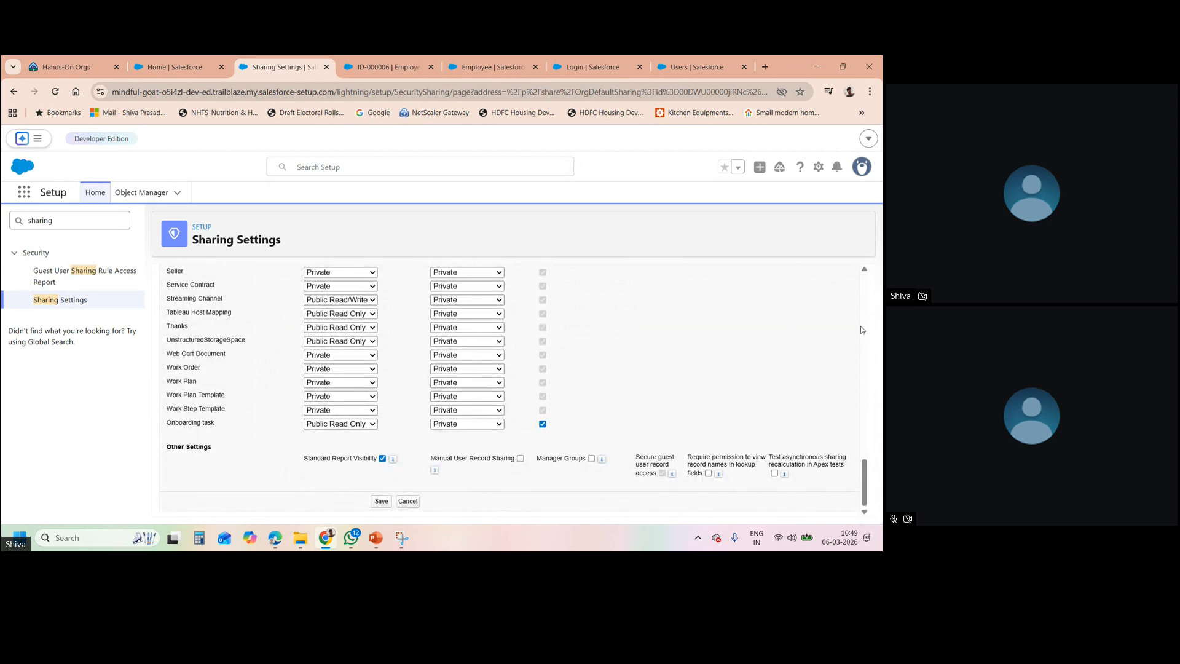
left_click(864, 271)
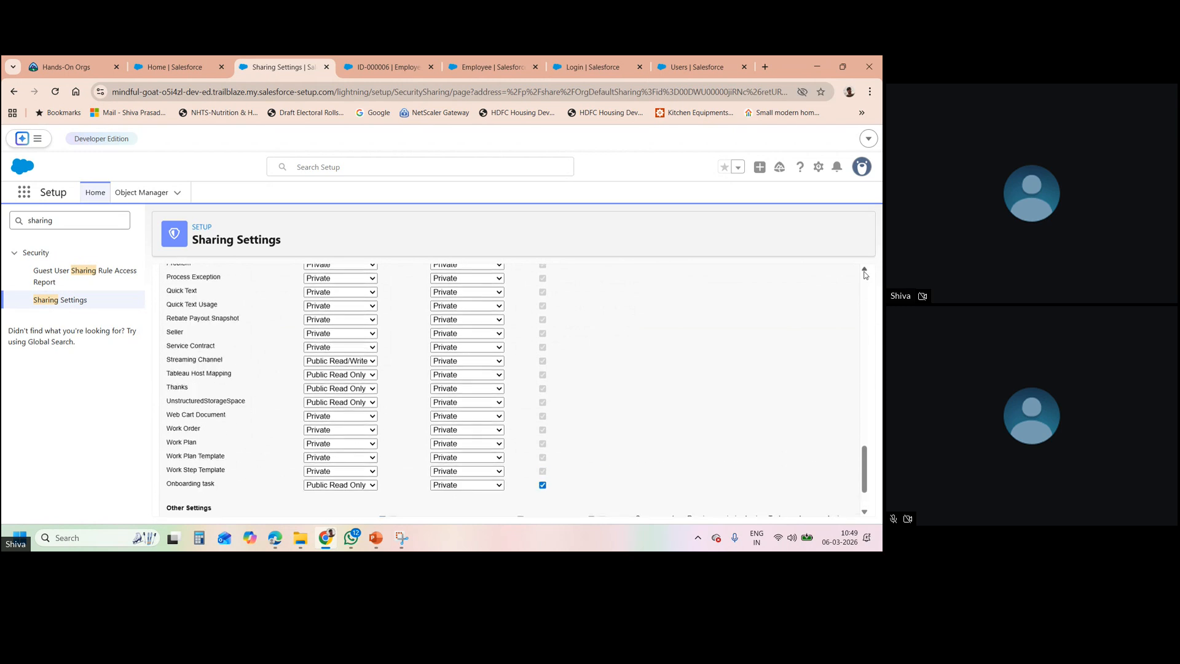
left_click(863, 271)
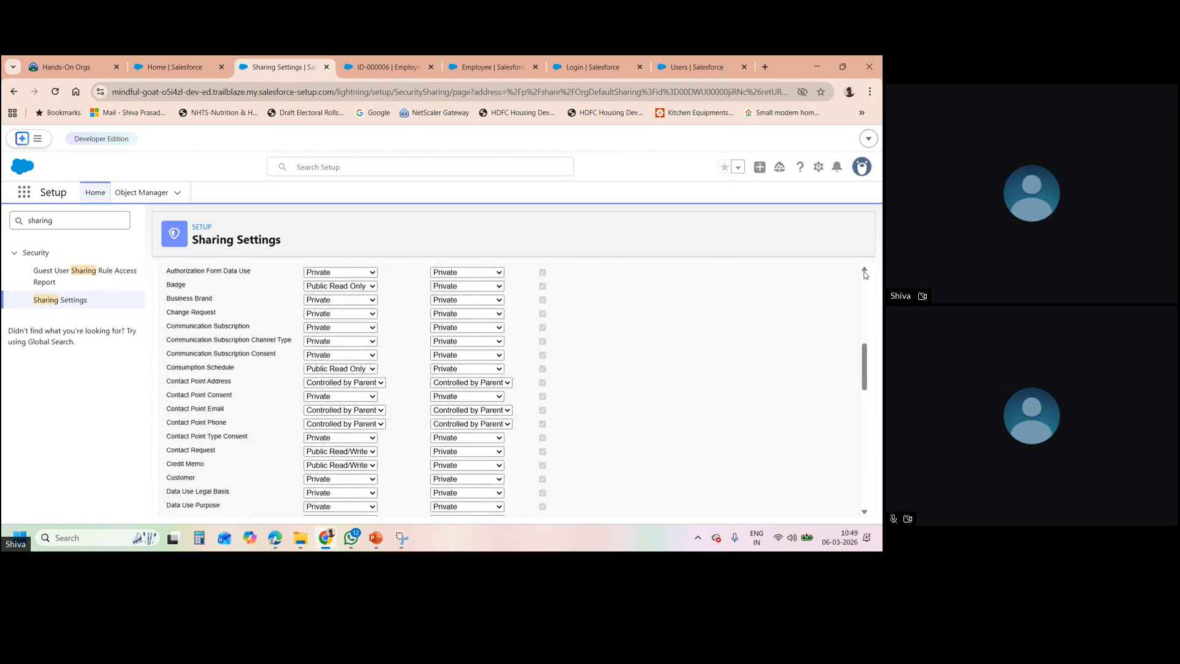
left_click(864, 272)
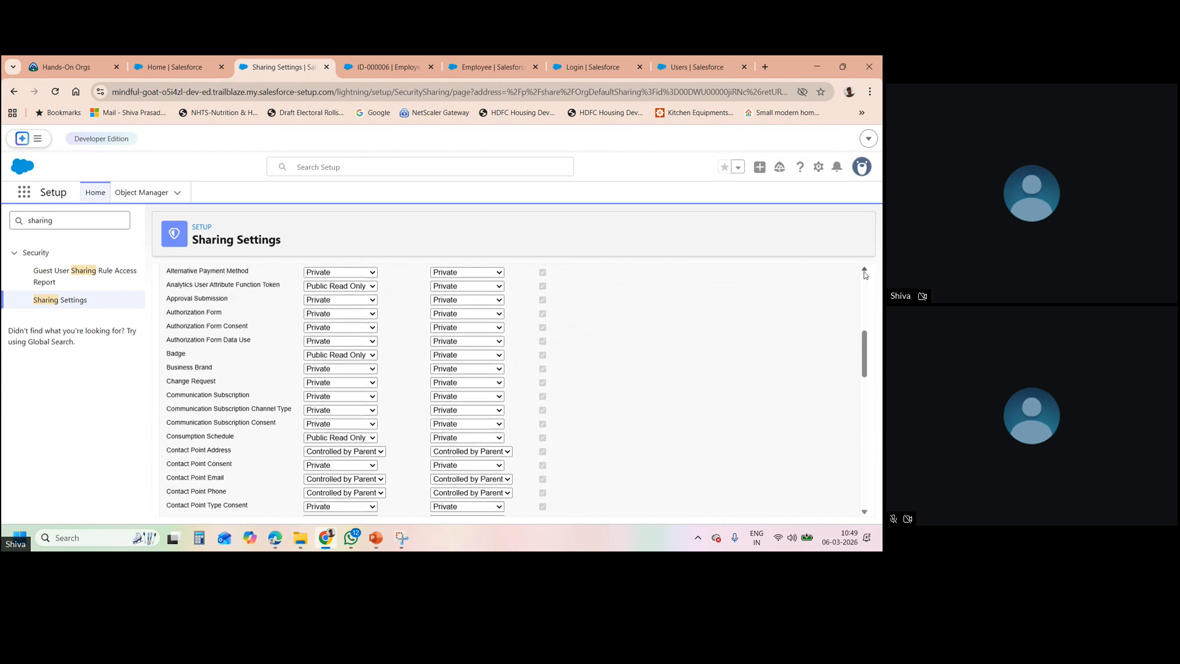
left_click(864, 272)
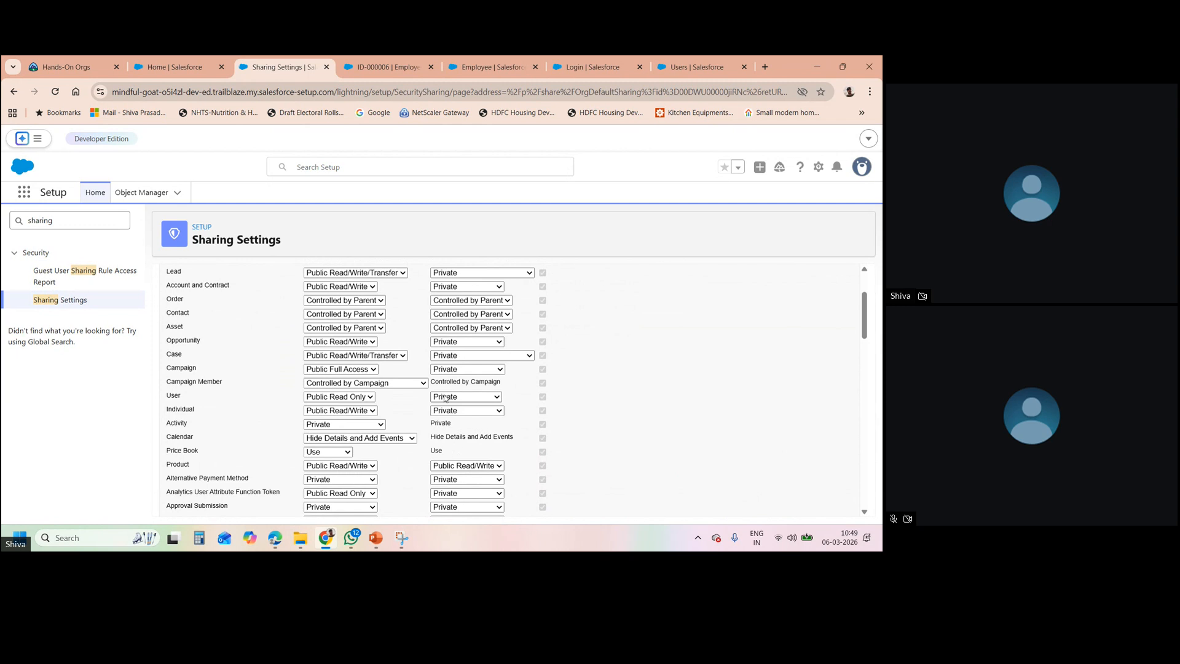
left_click(863, 271)
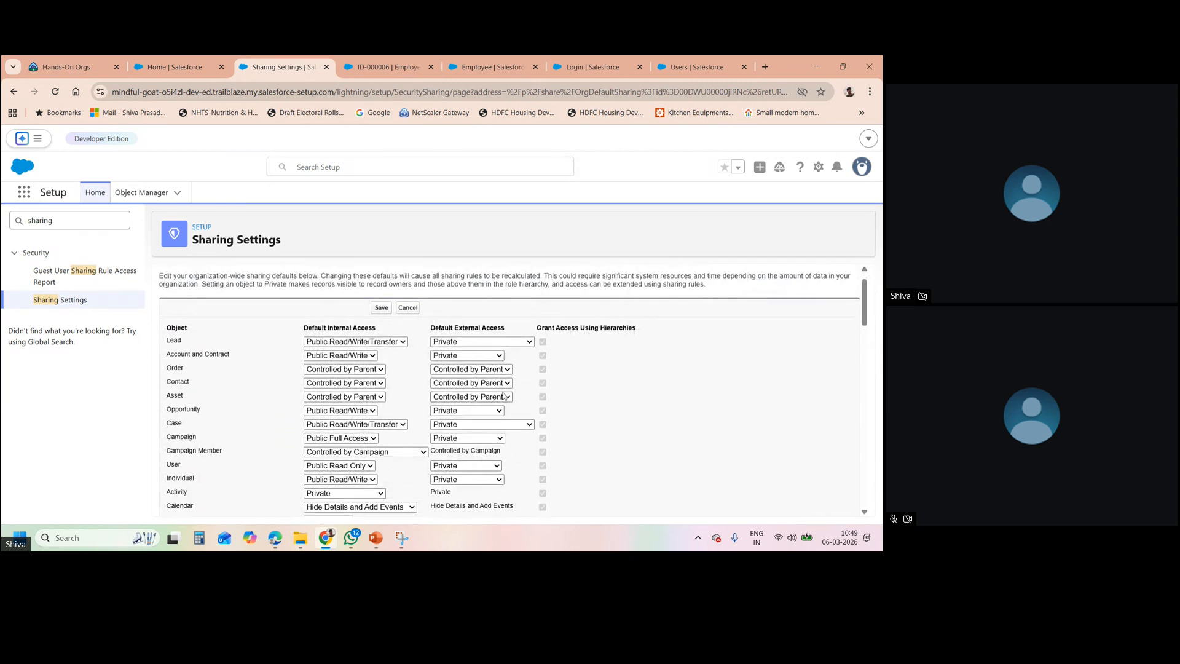
left_click(484, 370)
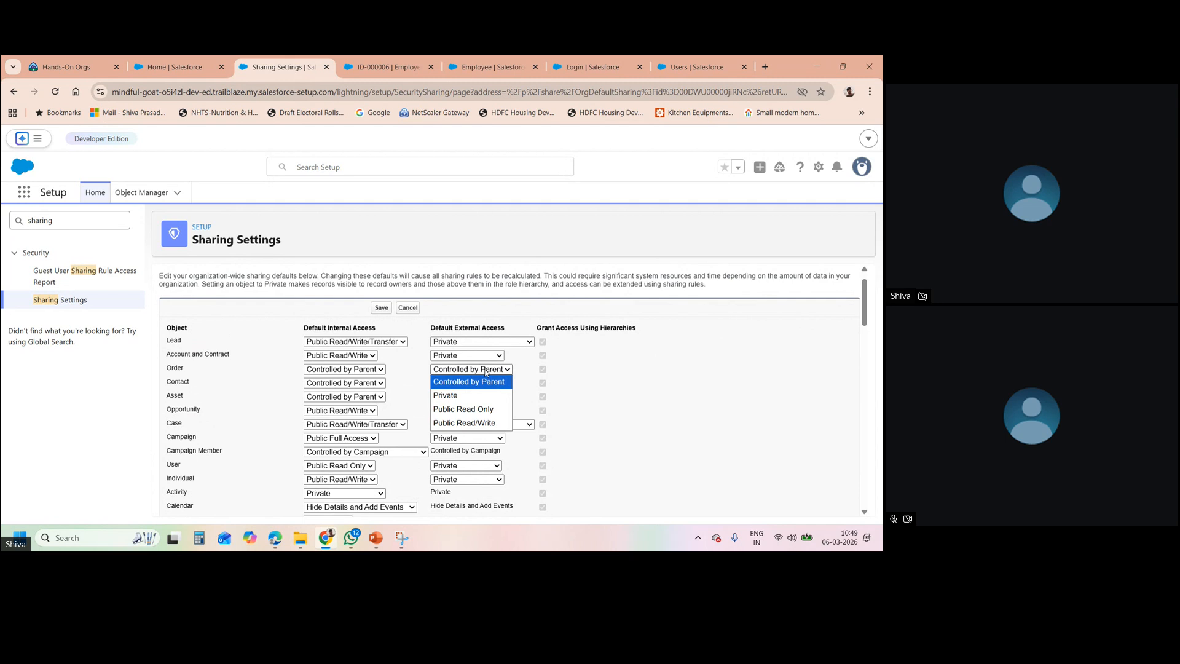
left_click(558, 365)
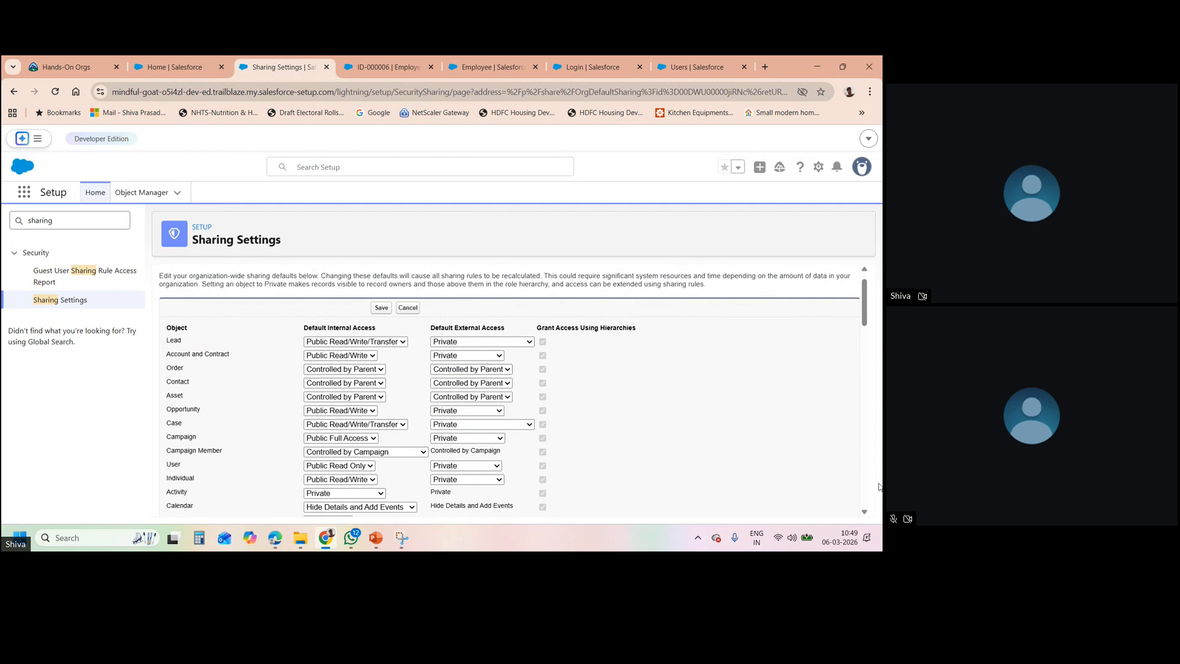
scroll(868, 511, "down", 15)
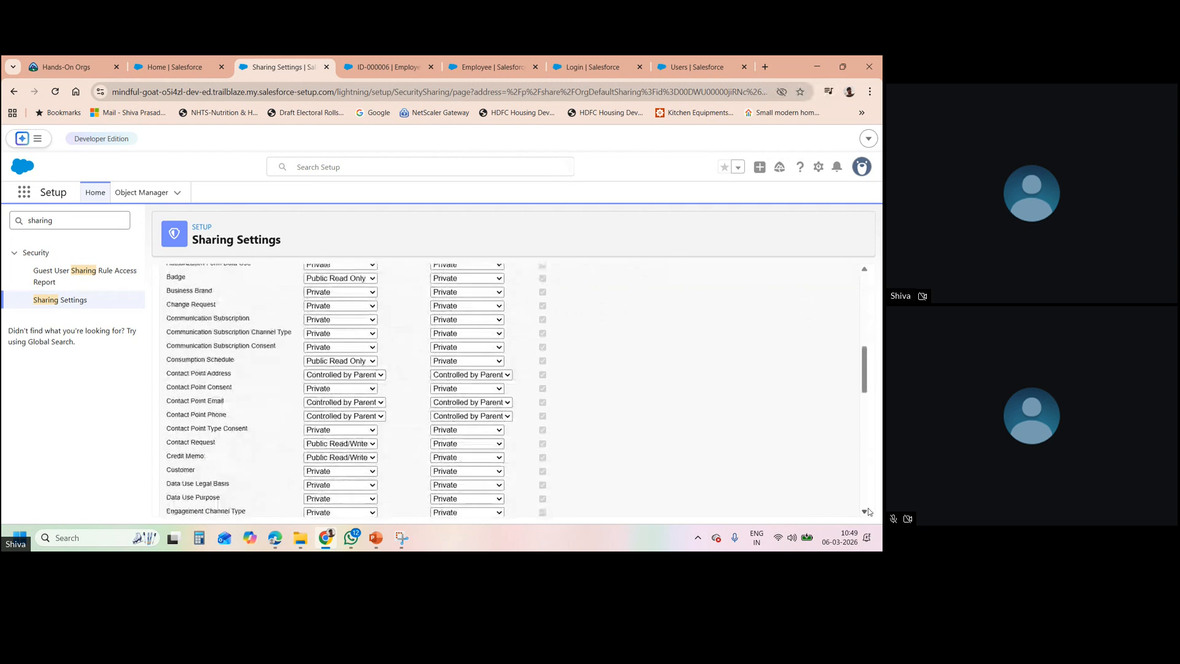
scroll(868, 511, "down", 4)
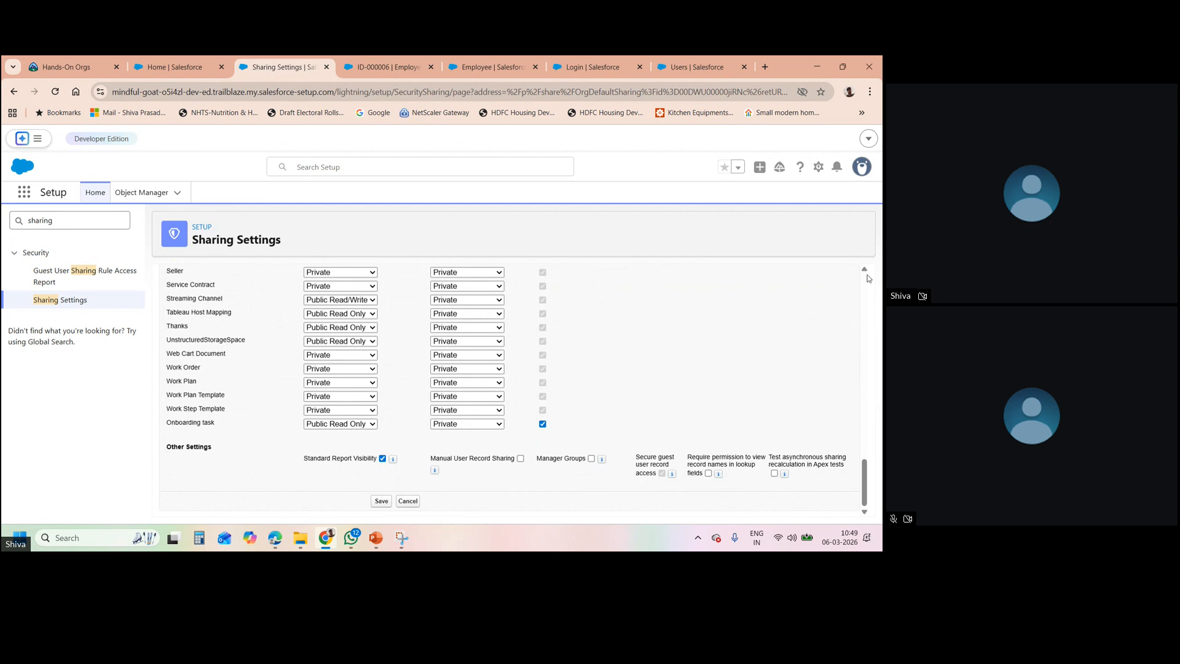
scroll(868, 275, "up", 10)
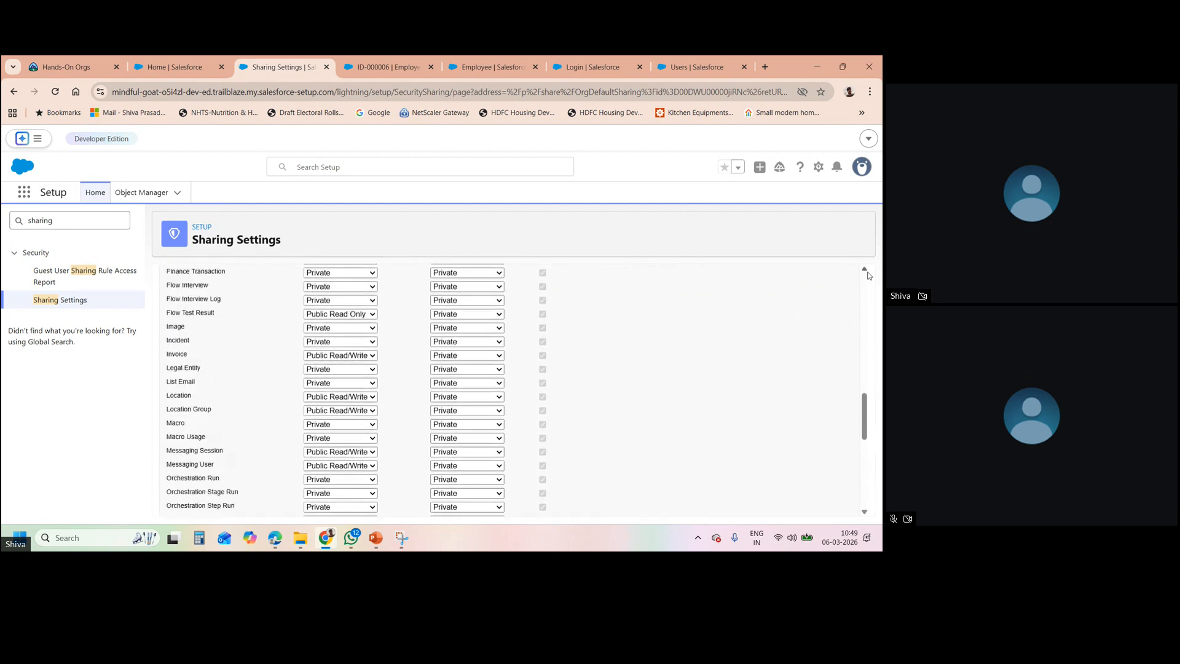
scroll(868, 275, "up", 5)
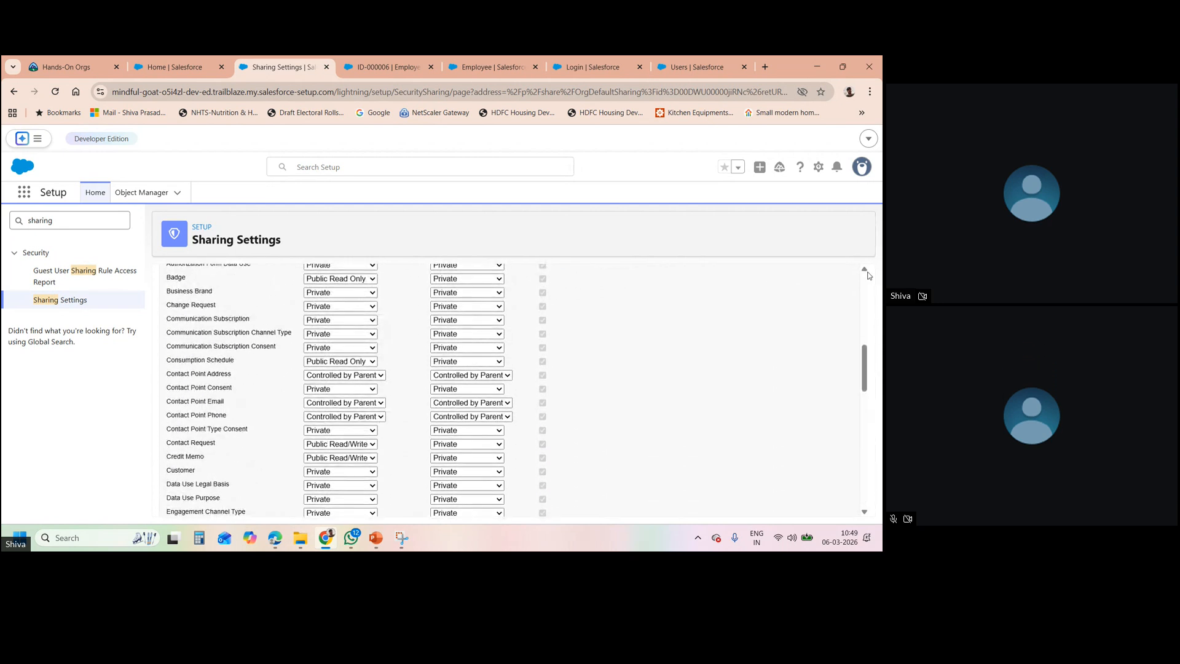
left_click(508, 376)
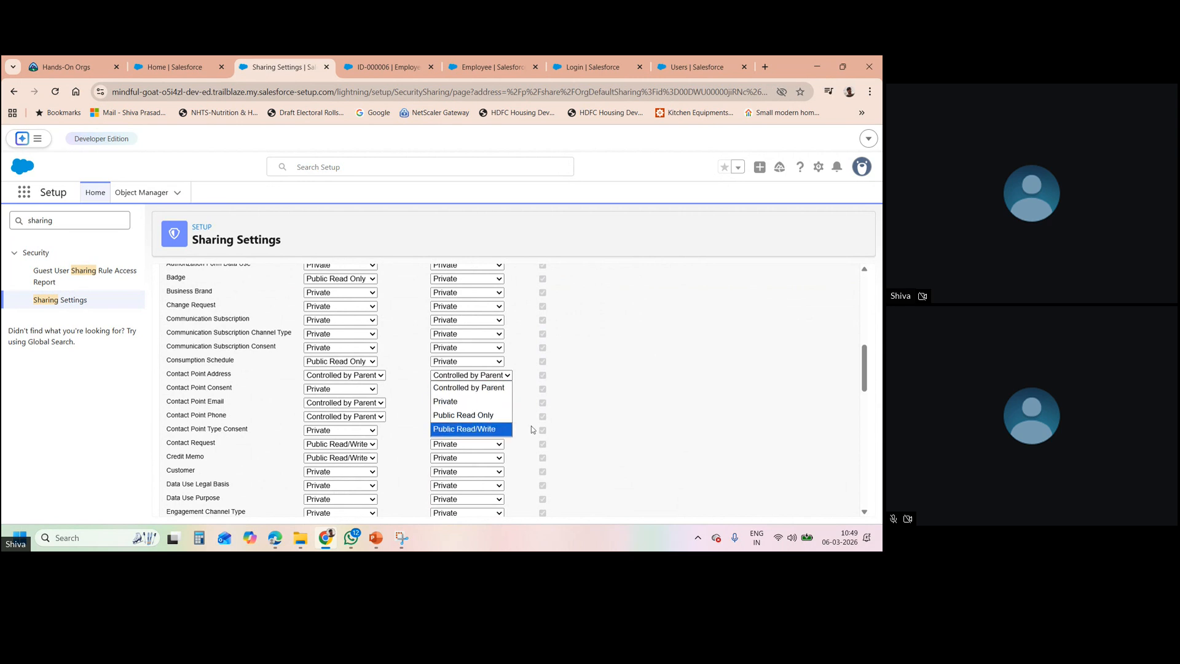
left_click(661, 348)
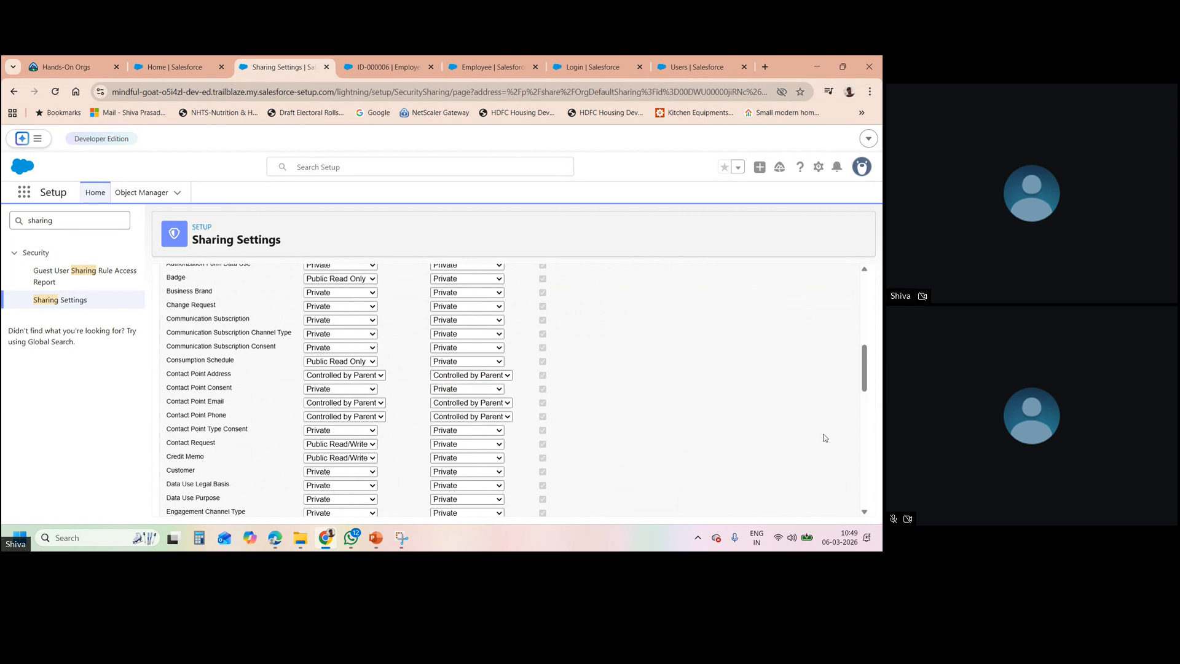
left_click(863, 512)
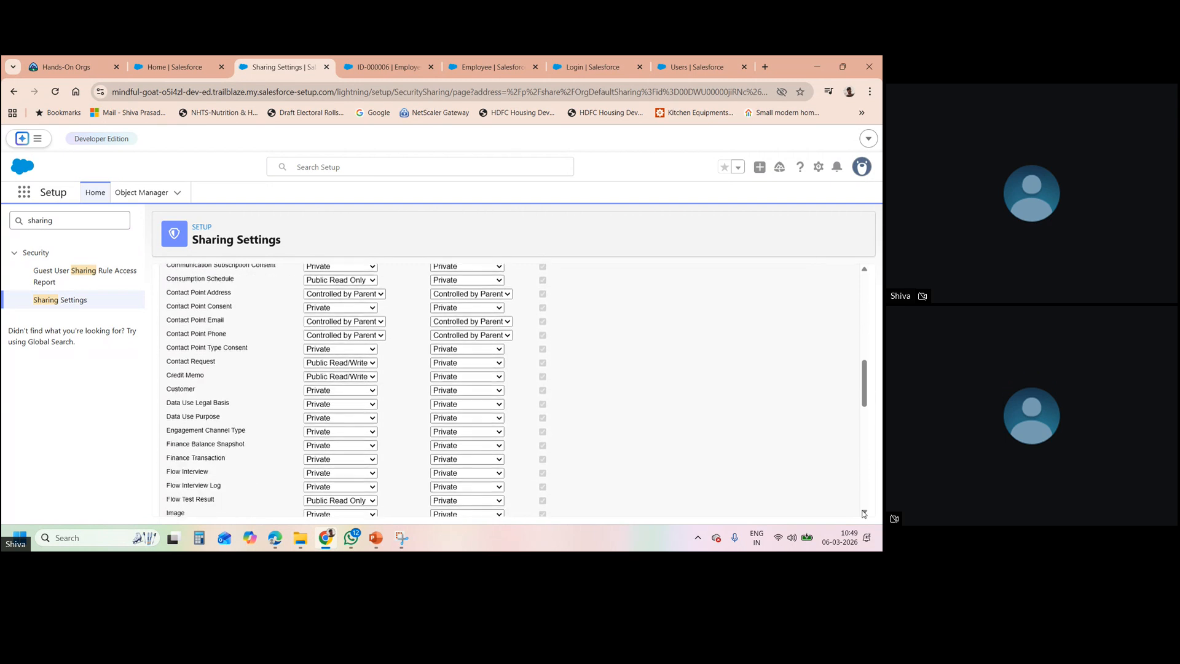
left_click(864, 513)
left_click(864, 513)
left_click(864, 513)
left_click(864, 513)
left_click(863, 513)
left_click_drag(866, 413, 866, 494)
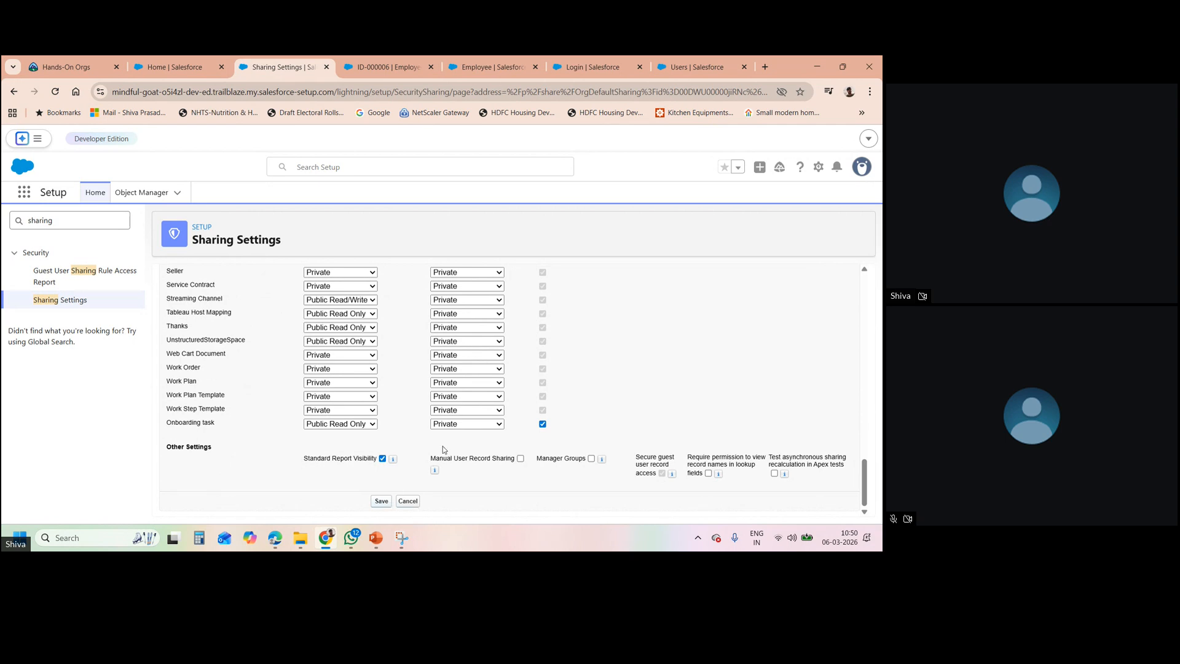
left_click(483, 369)
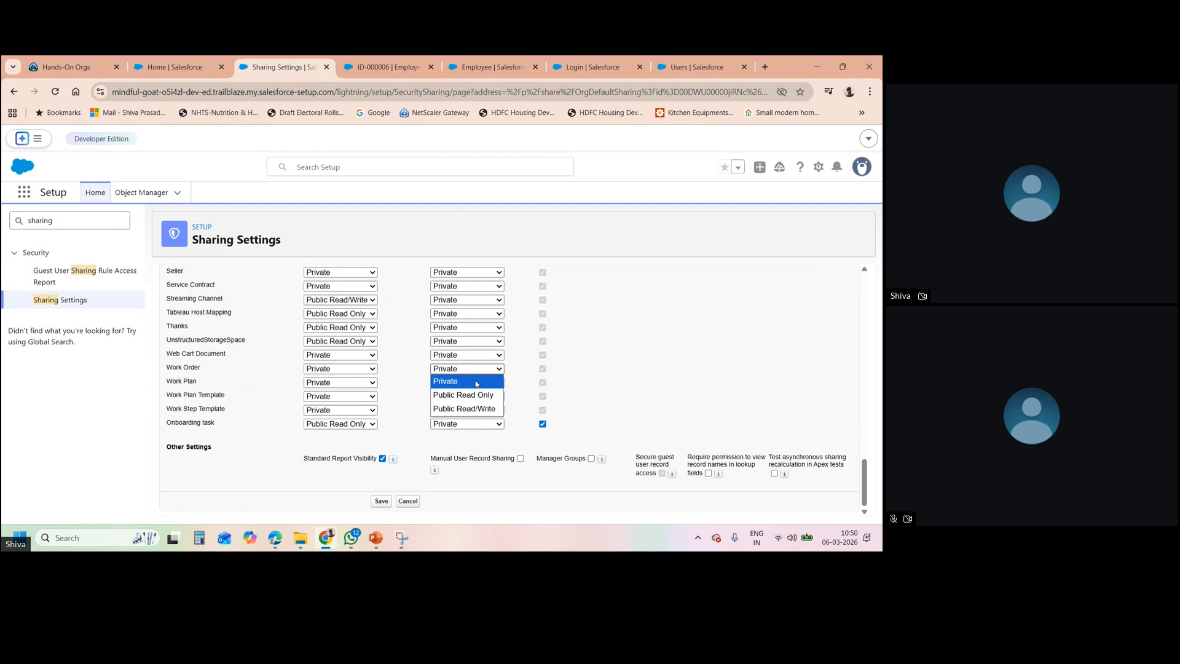
left_click(589, 366)
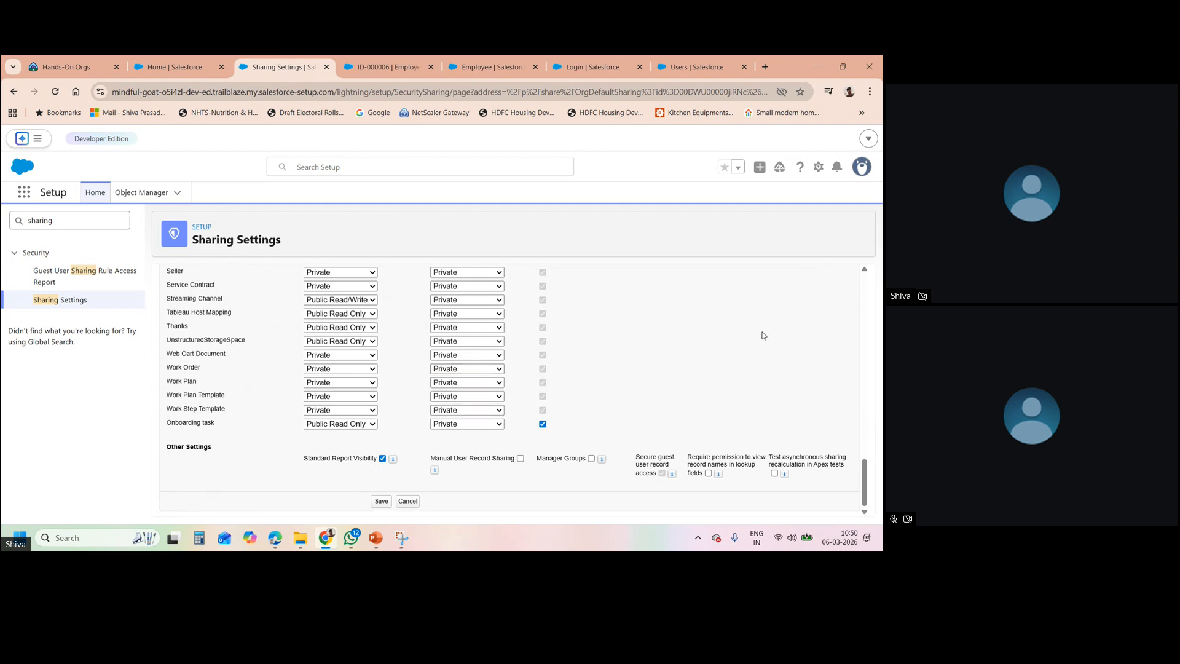
left_click(864, 270)
left_click_drag(865, 271, 866, 276)
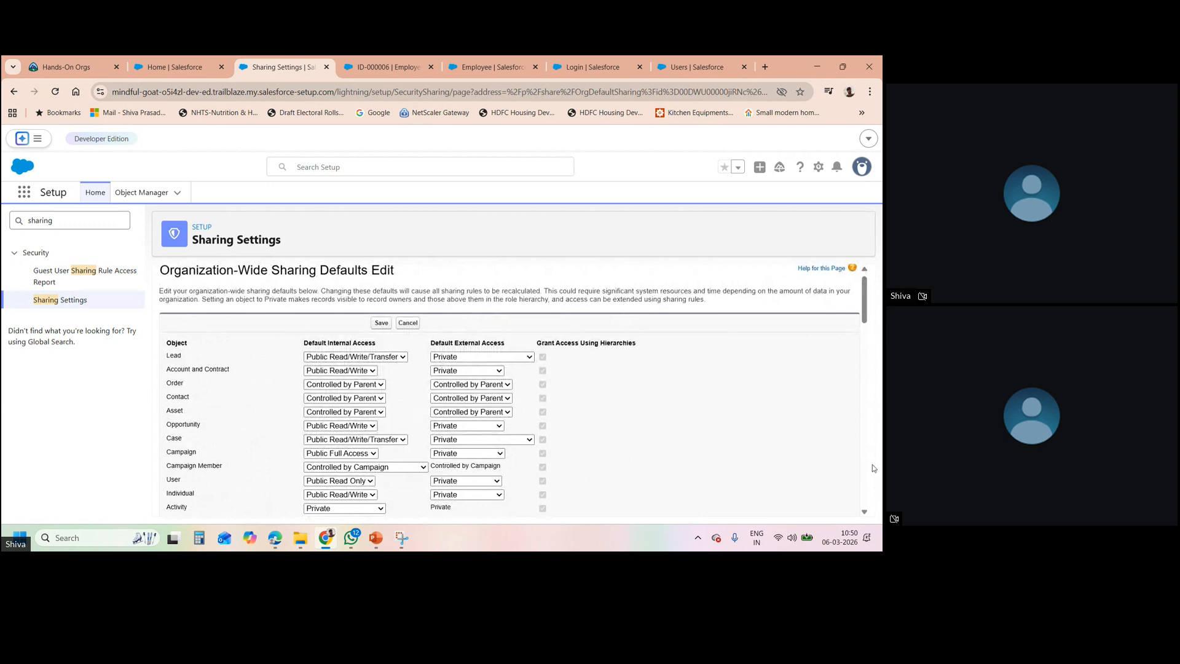
left_click_drag(865, 513, 866, 513)
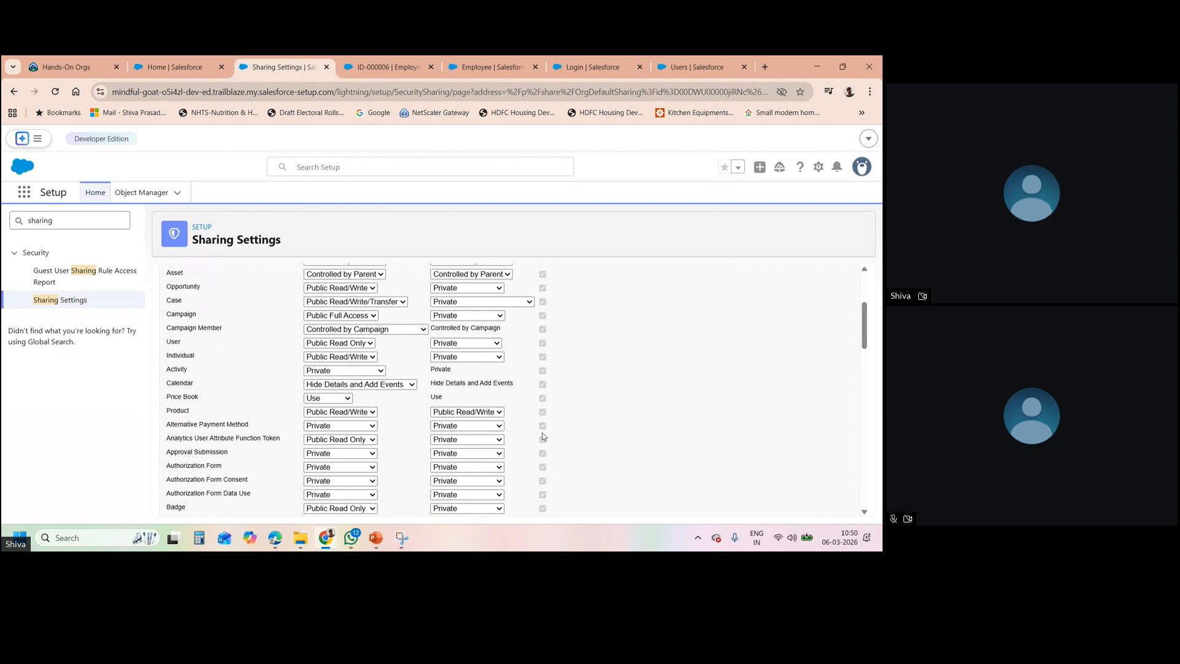
key("ctrl+f")
type("employe")
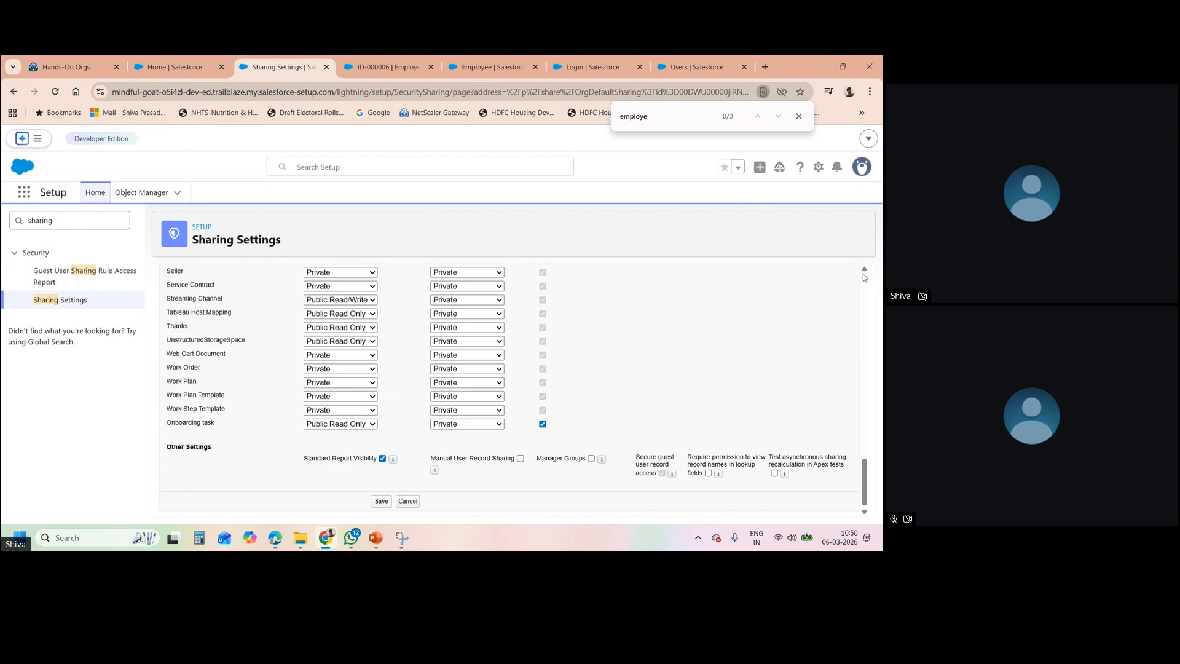
key("BackSpace")
key("BackSpace")
key("Return")
key("Return")
key("Return")
key("Return")
scroll(862, 285, "up", 15)
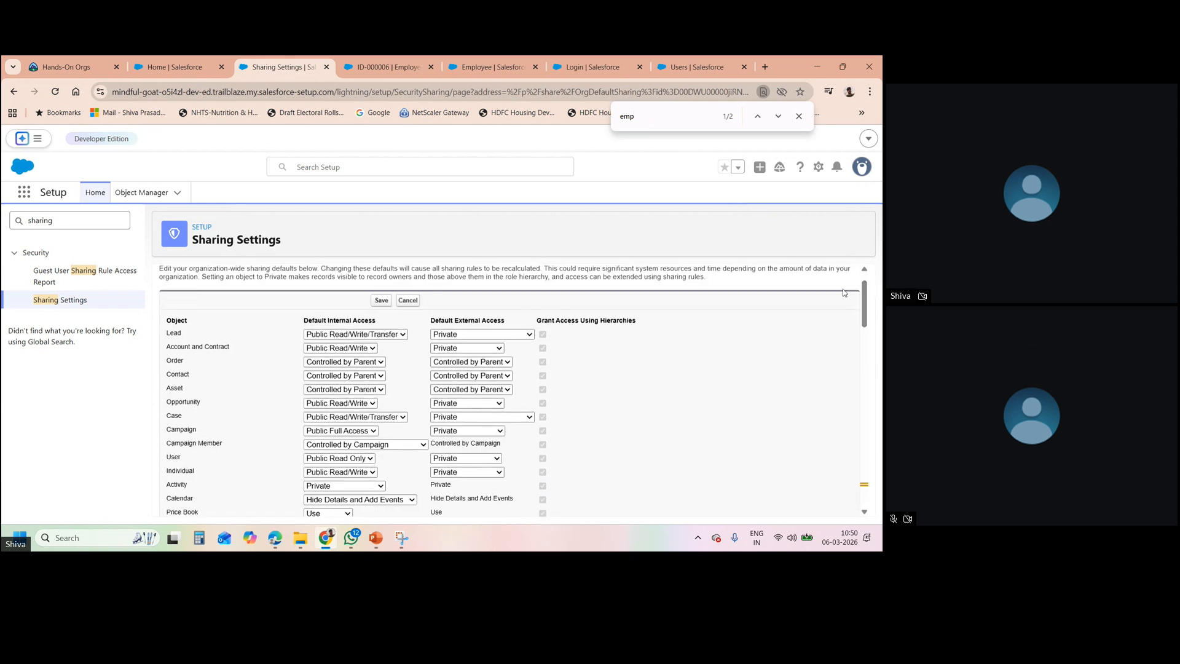
left_click(799, 116)
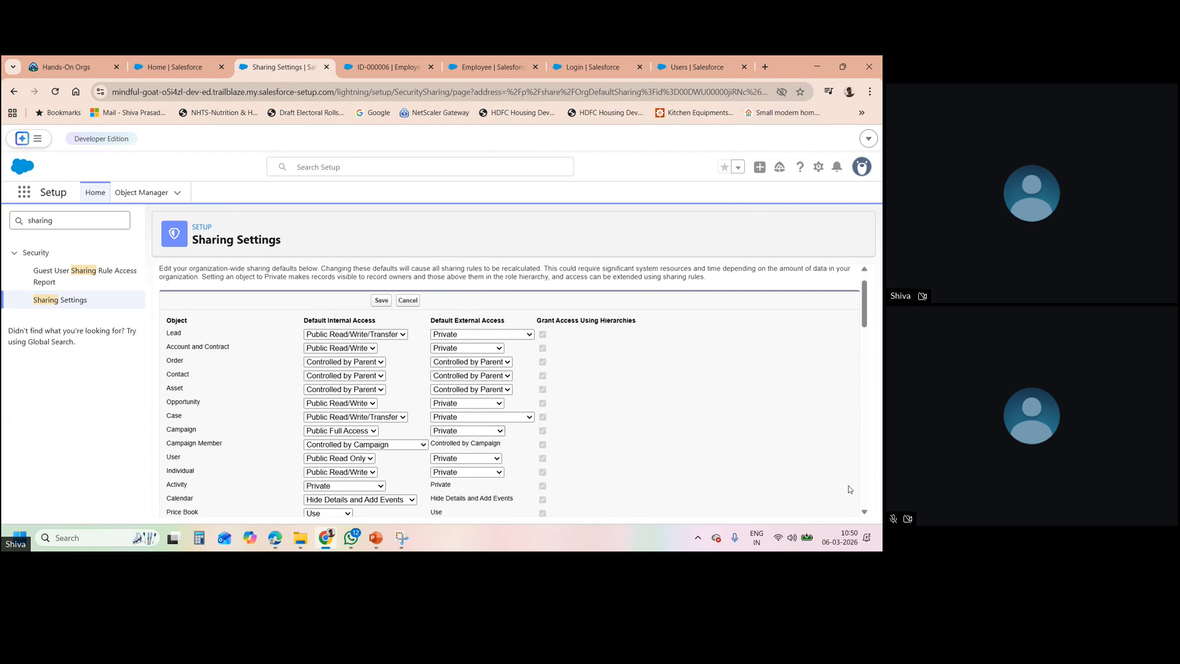
left_click(865, 511)
scroll(867, 512, "down", 9)
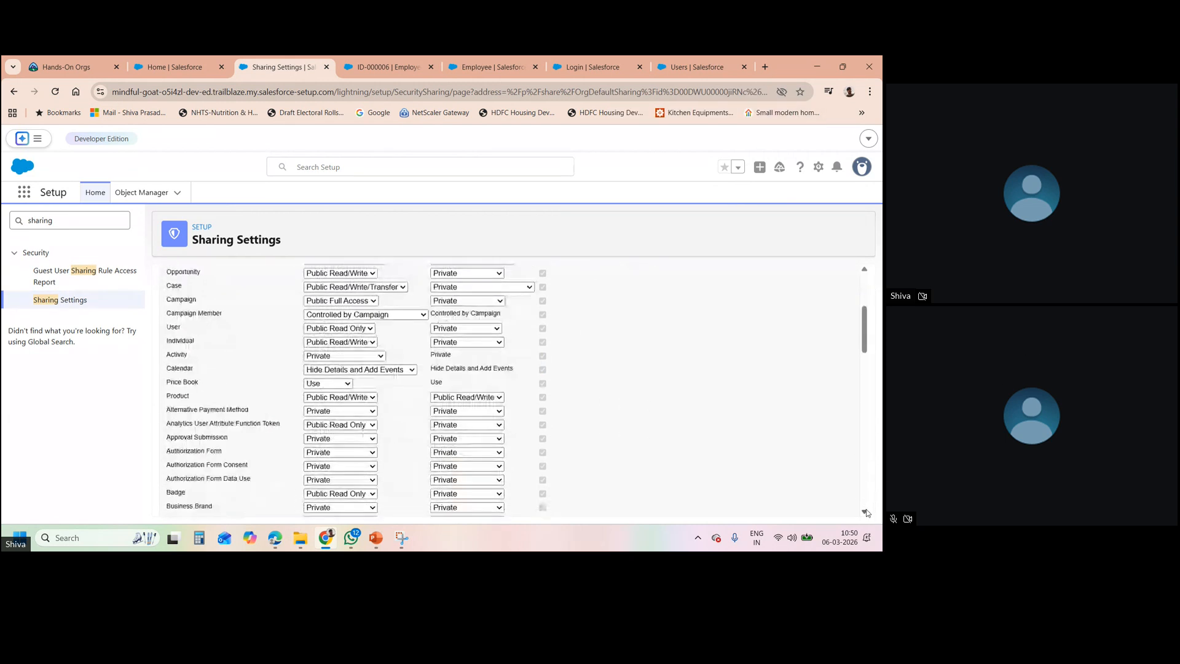
scroll(866, 513, "down", 8)
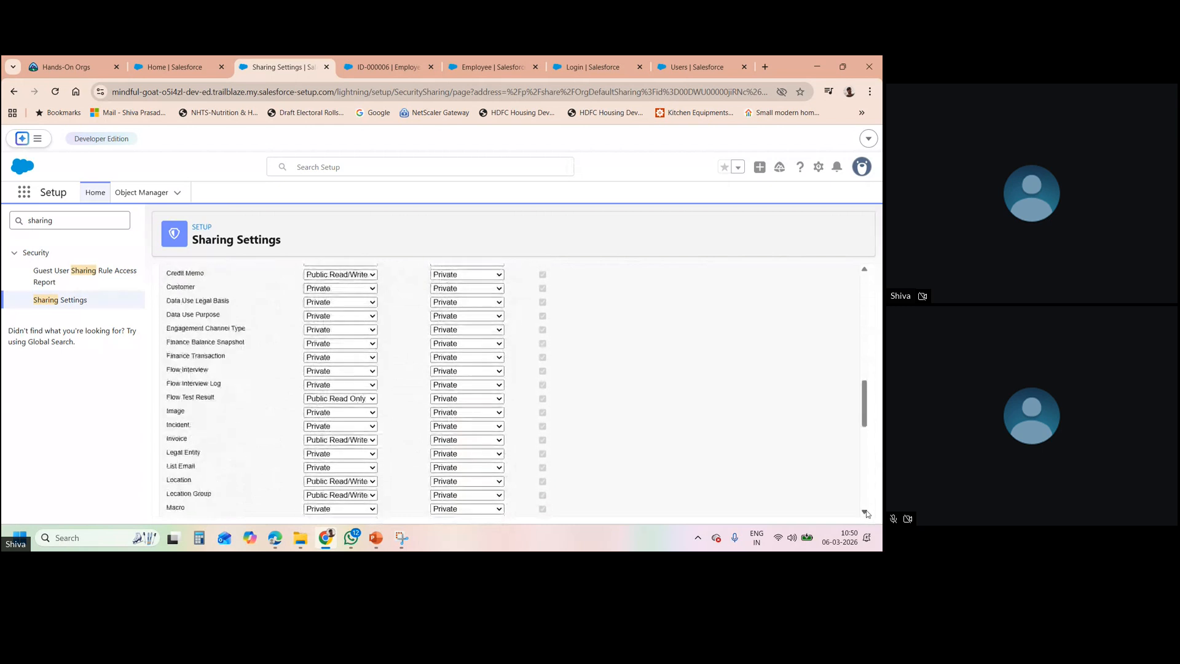
scroll(866, 513, "down", 8)
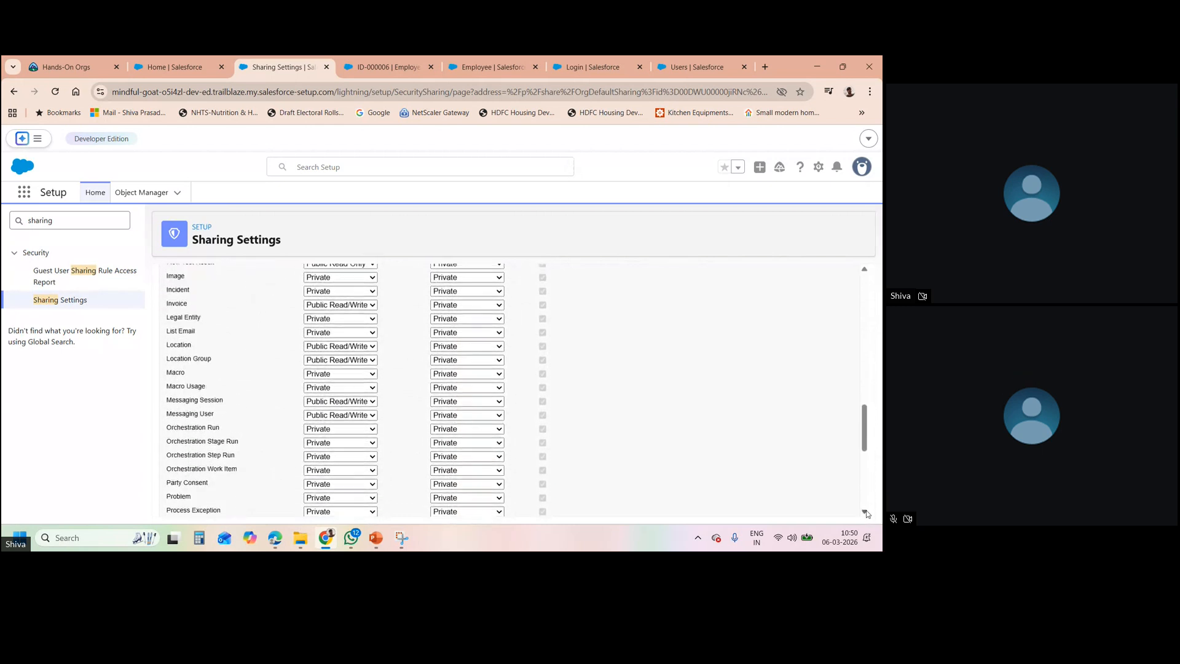
scroll(866, 513, "down", 4)
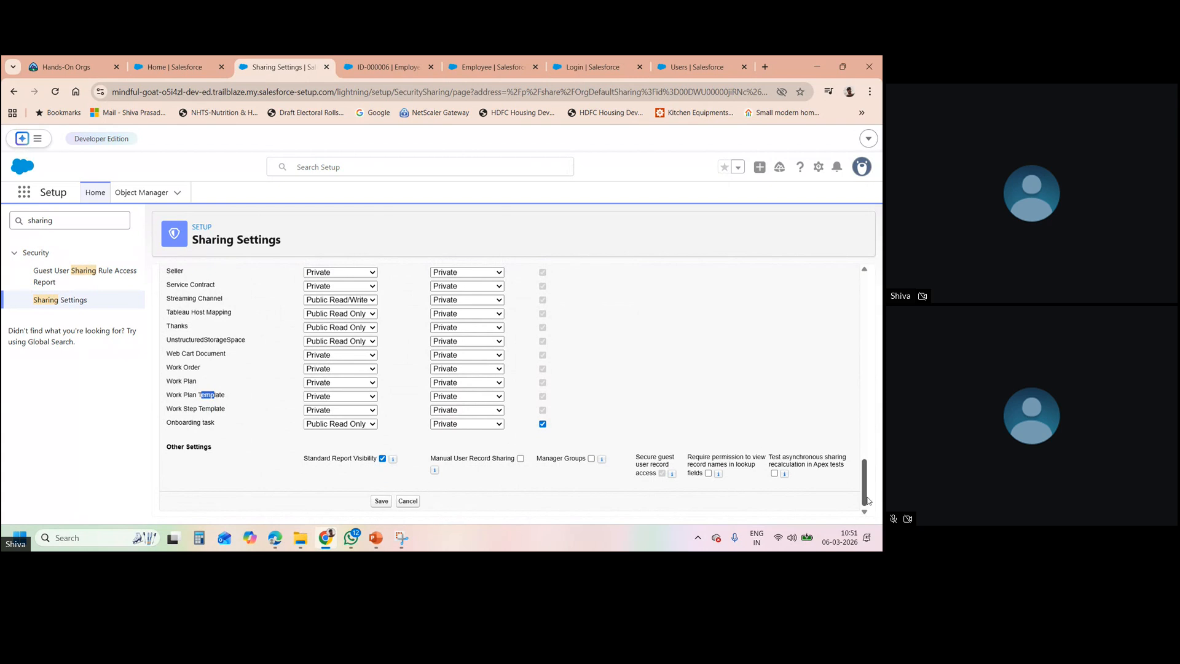
left_click_drag(868, 498, 863, 273)
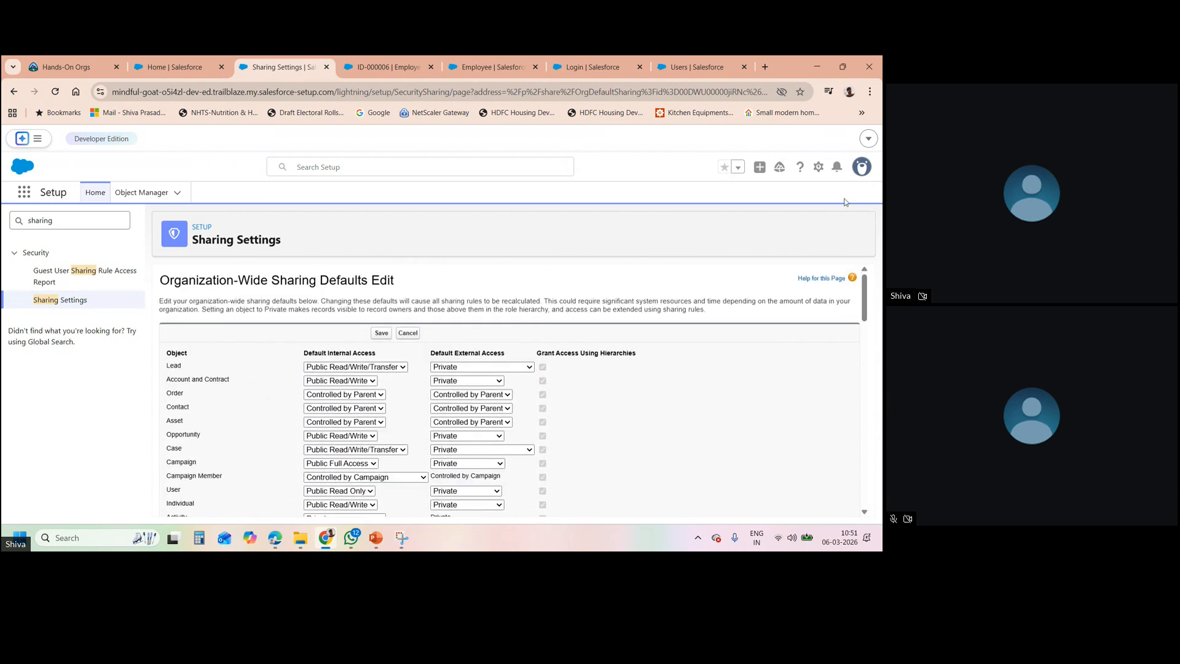
left_click(408, 333)
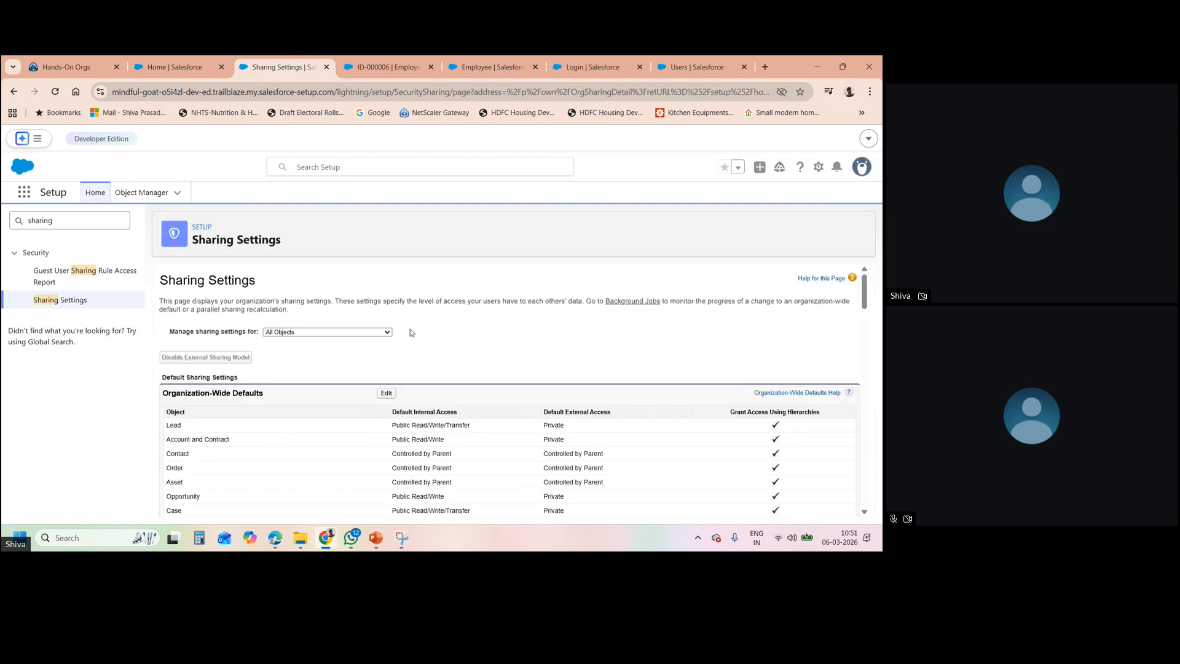
- Verify Employee shows Controlled by Parent, then revisit record ID-000006 and the OWD slides
left_click_drag(865, 280, 864, 336)
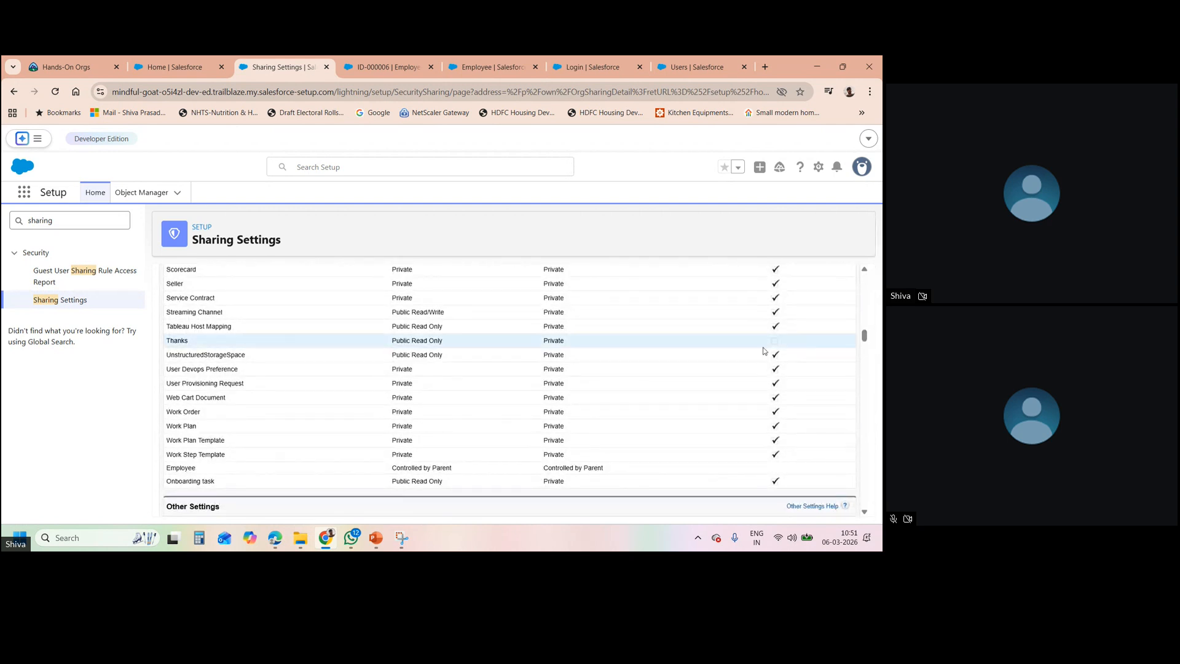
triple_click(427, 468)
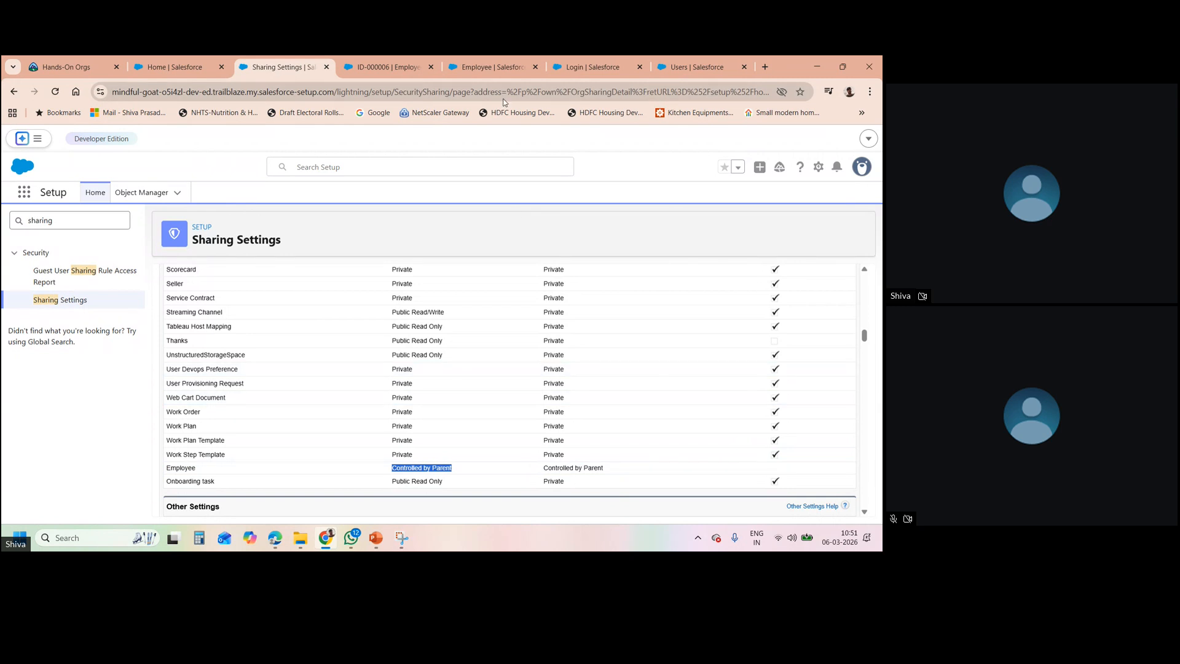
left_click(387, 65)
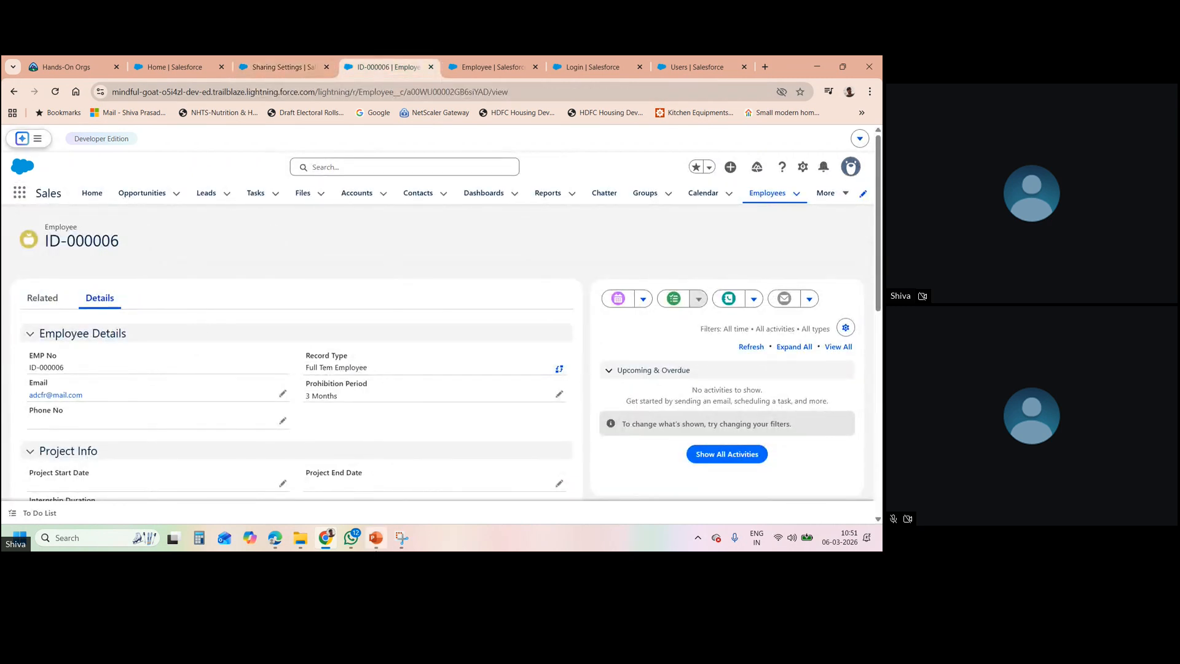
left_click(376, 537)
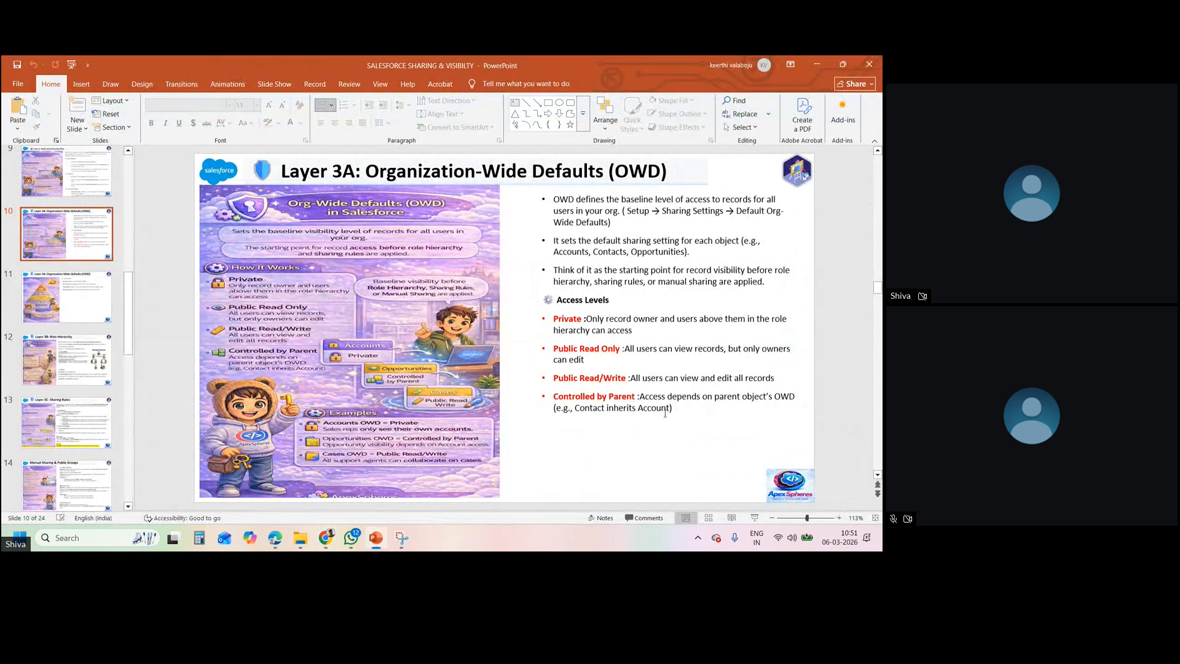
- Go to slide 11, the How It Works pyramid of record visibility levels
left_click(55, 278)
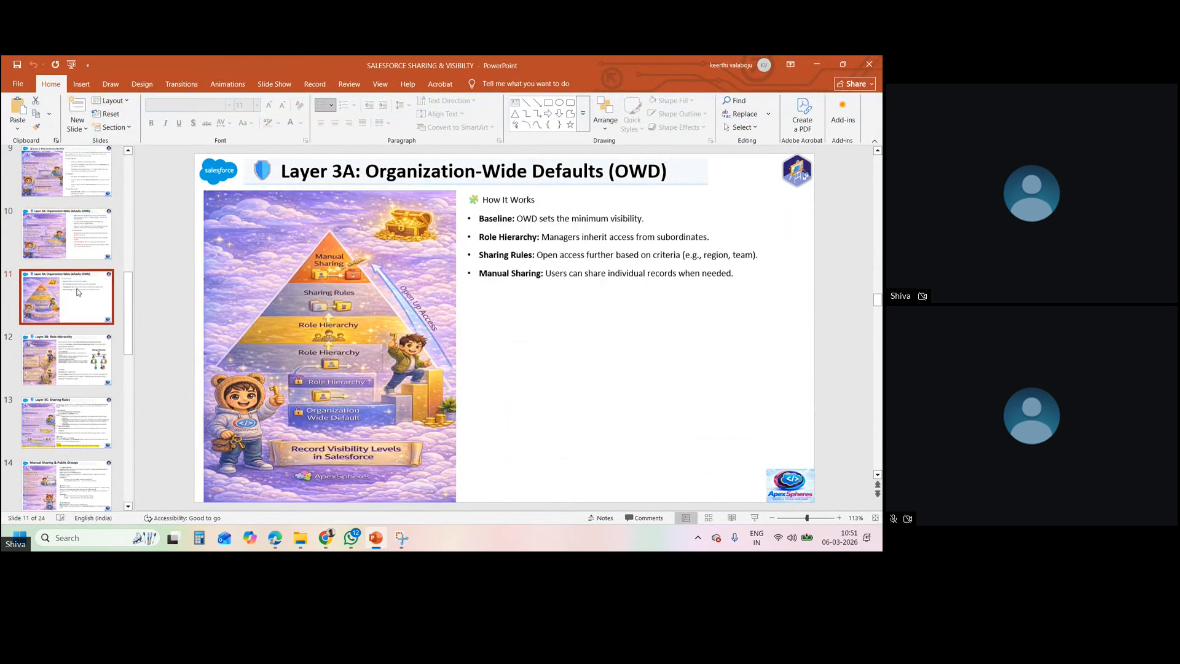
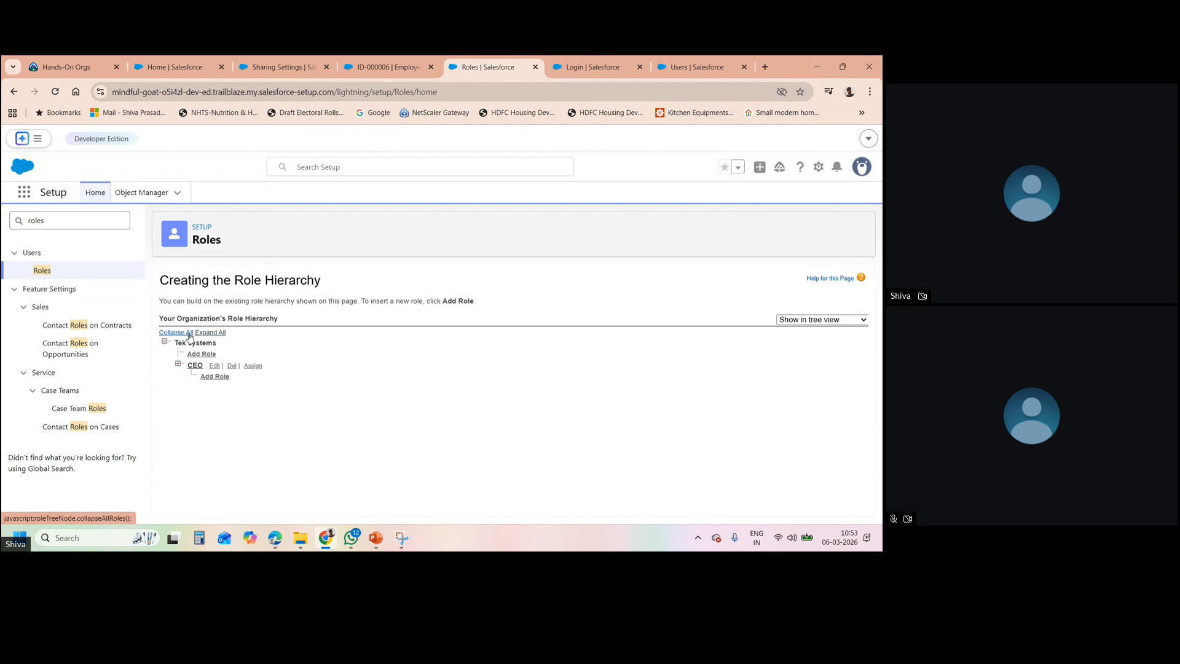
- Expand every branch of the Salesforce role hierarchy
left_click(208, 332)
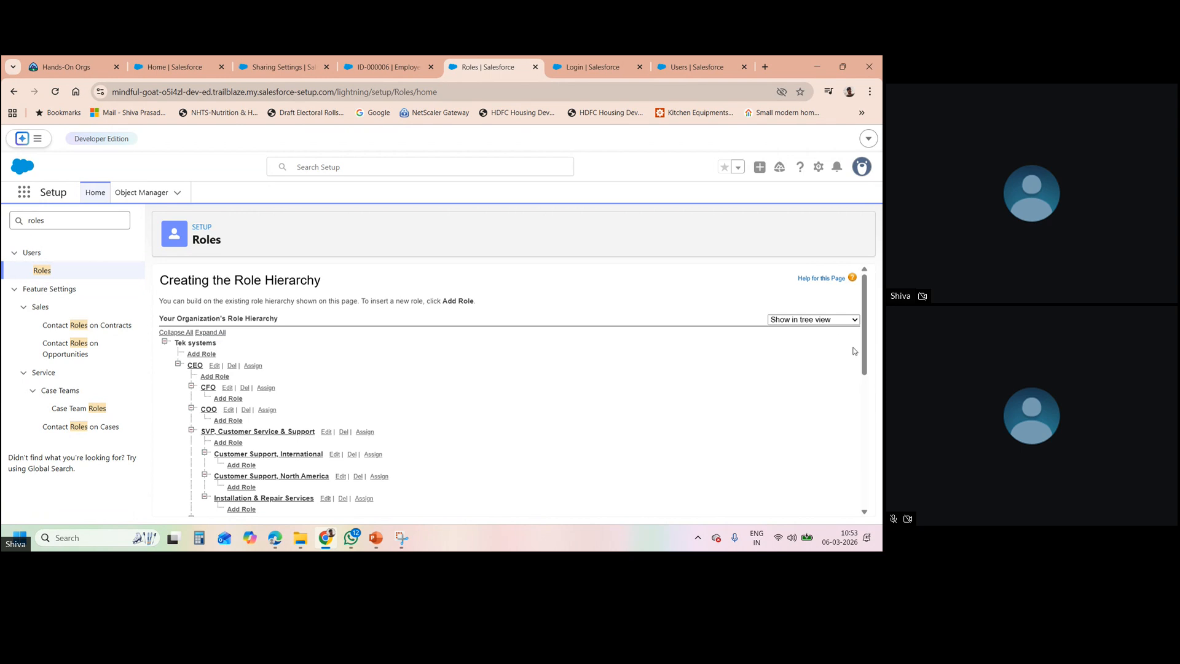
mouse_move(868, 357)
left_mouse_down()
mouse_move(870, 440)
mouse_move(851, 357)
left_mouse_up()
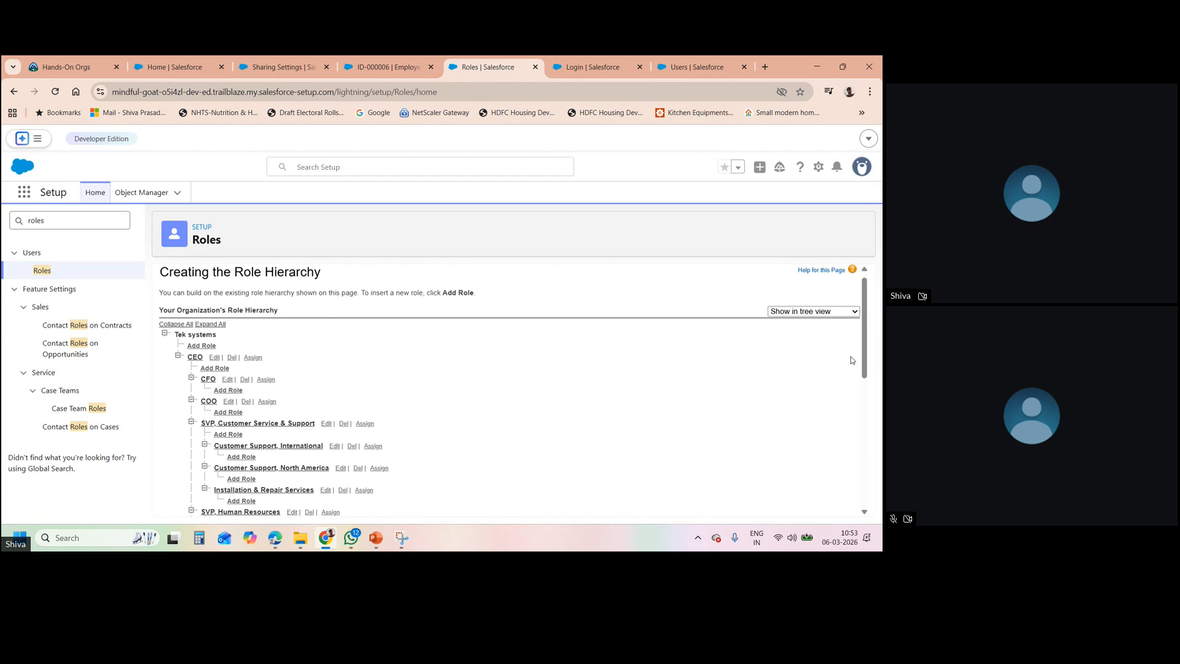
left_click_drag(867, 355, 867, 345)
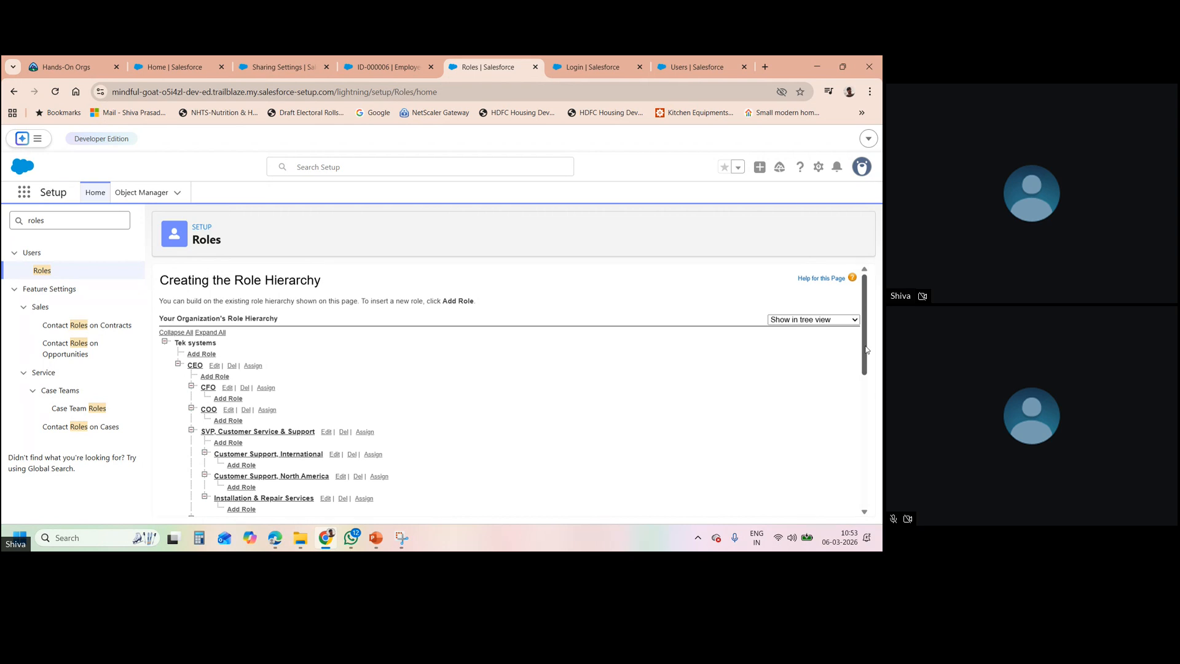
left_click(864, 511)
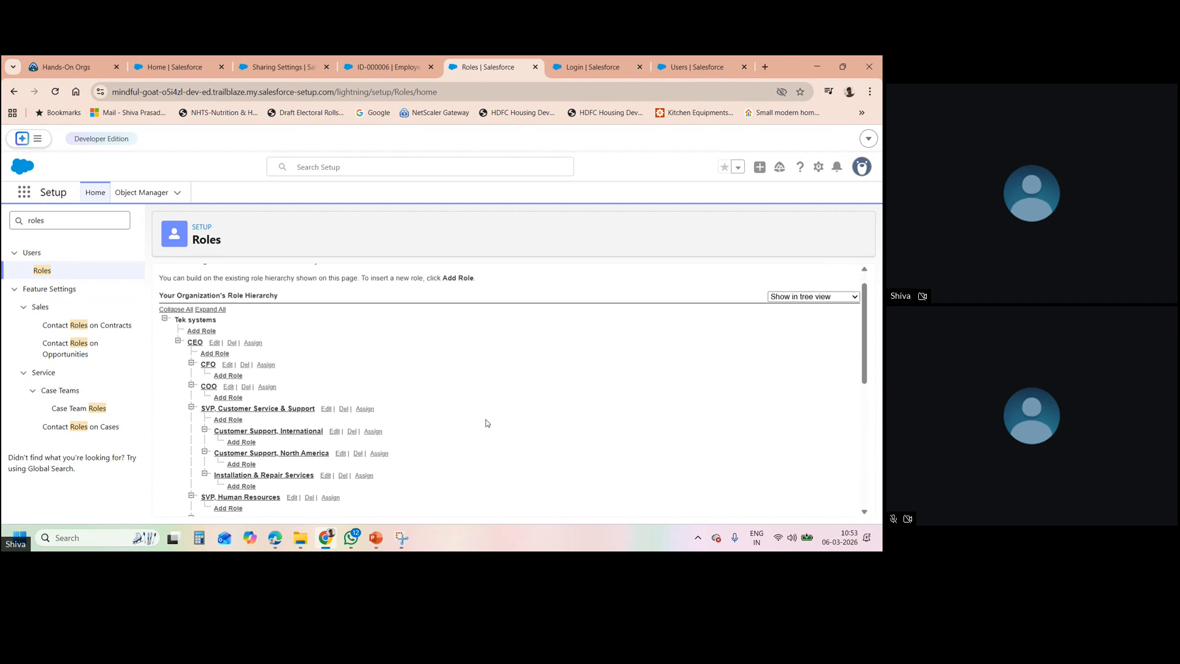
- Highlight the Tek systems root role at the top of the hierarchy
triple_click(205, 320)
left_click(261, 331)
triple_click(211, 320)
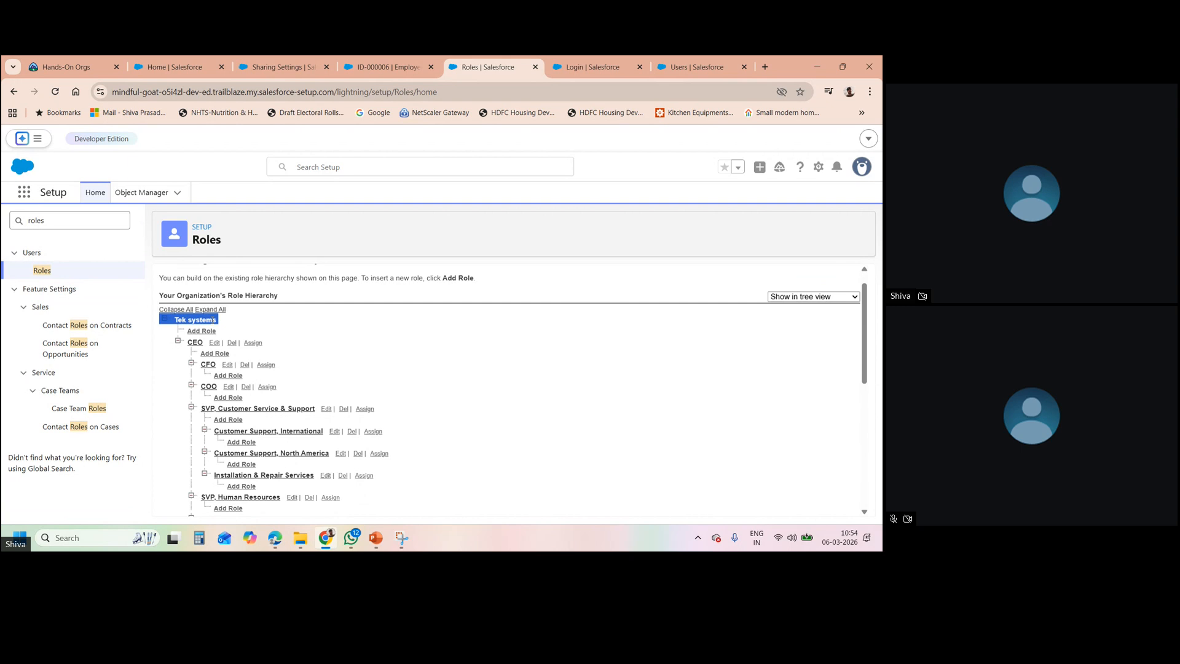
left_click(248, 327)
- Scroll through the expanded tree to the VP Sales and Sales Manager branch
left_click(862, 513)
left_click(864, 513)
left_click(864, 514)
left_click(864, 513)
left_click(864, 513)
left_click(864, 513)
left_click(864, 513)
left_click(864, 513)
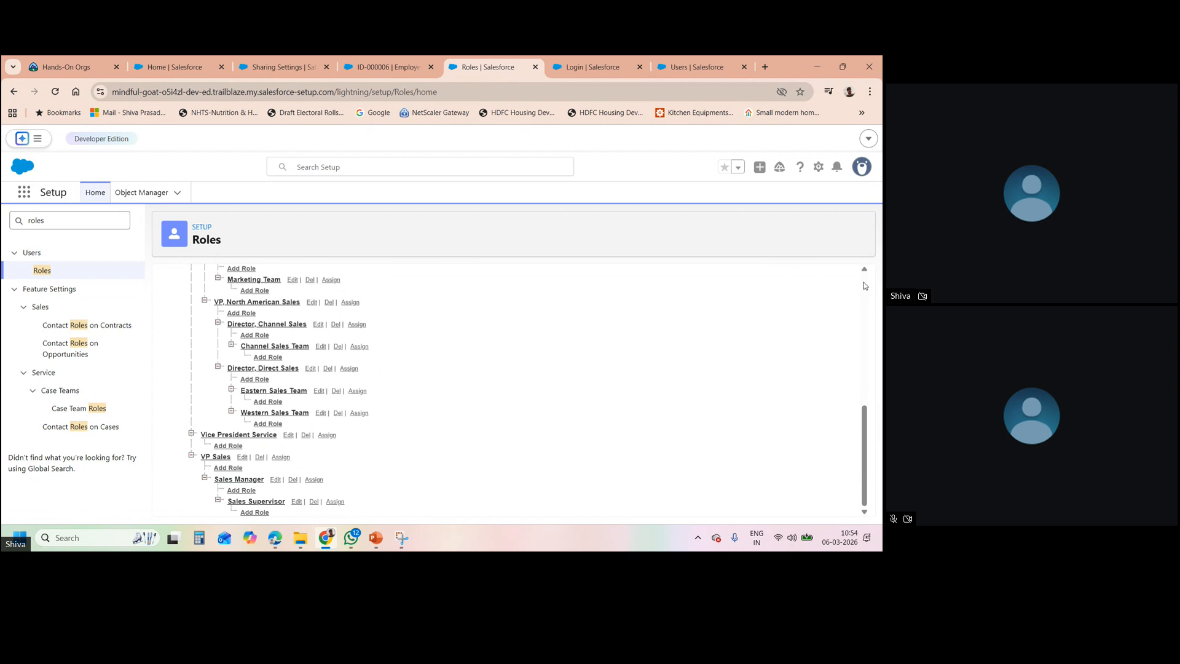
scroll(737, 338, "up", 10)
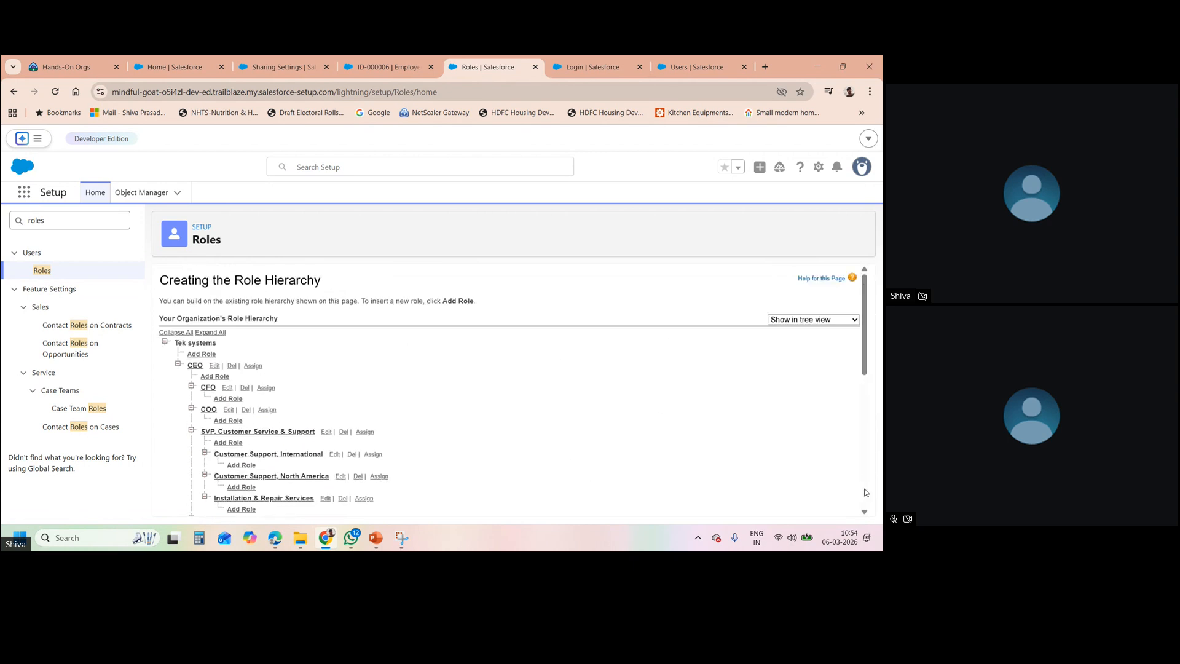
scroll(866, 492, "down", 10)
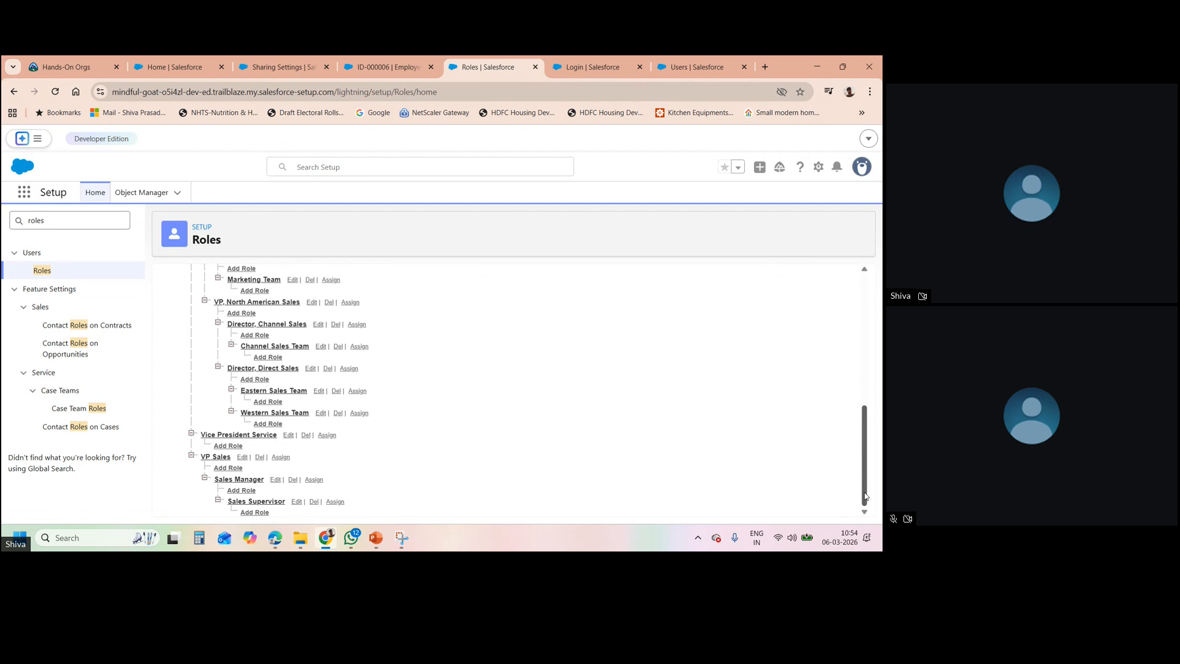
scroll(435, 347, "up", 10)
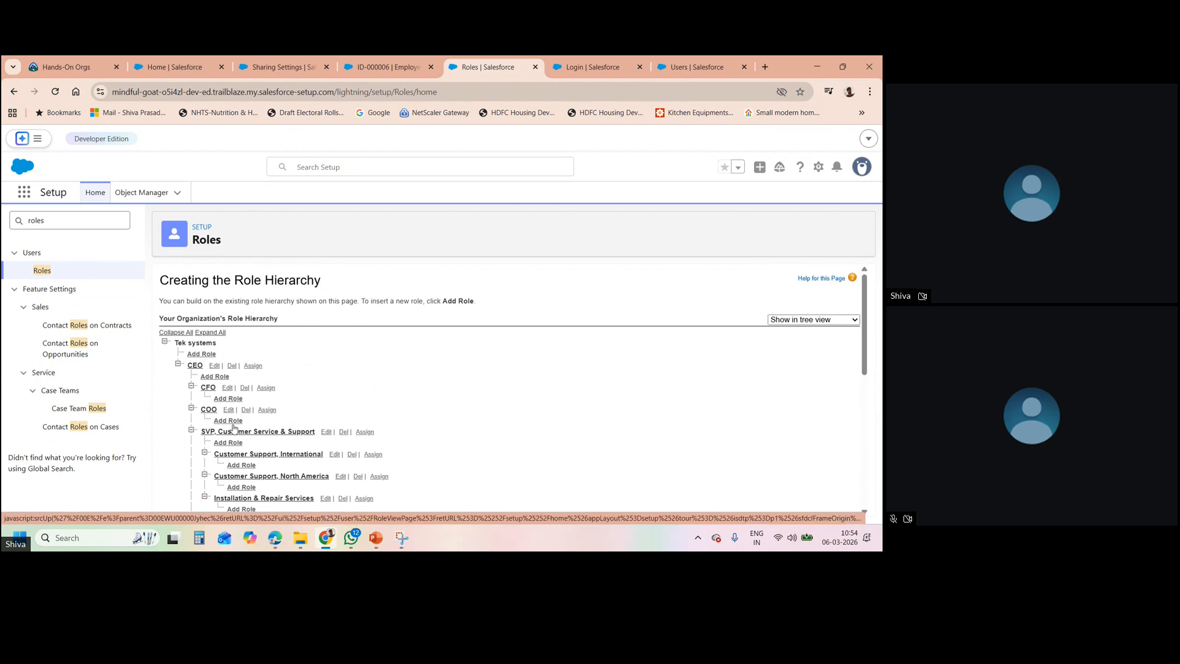
left_click(865, 505)
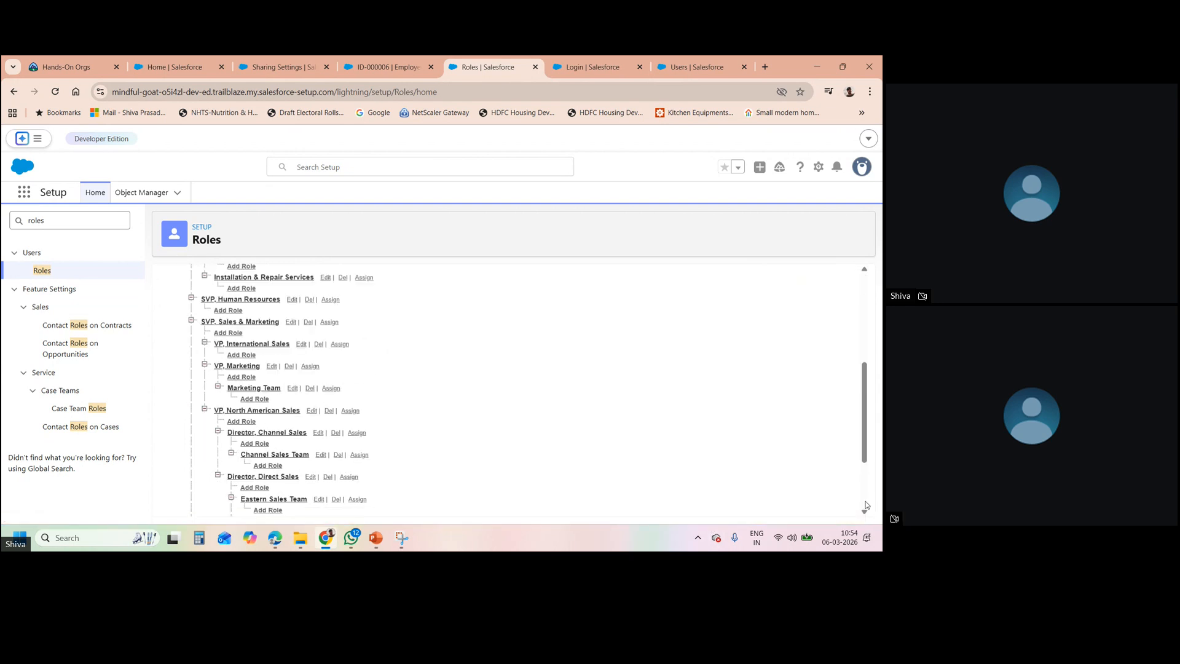
left_click(865, 508)
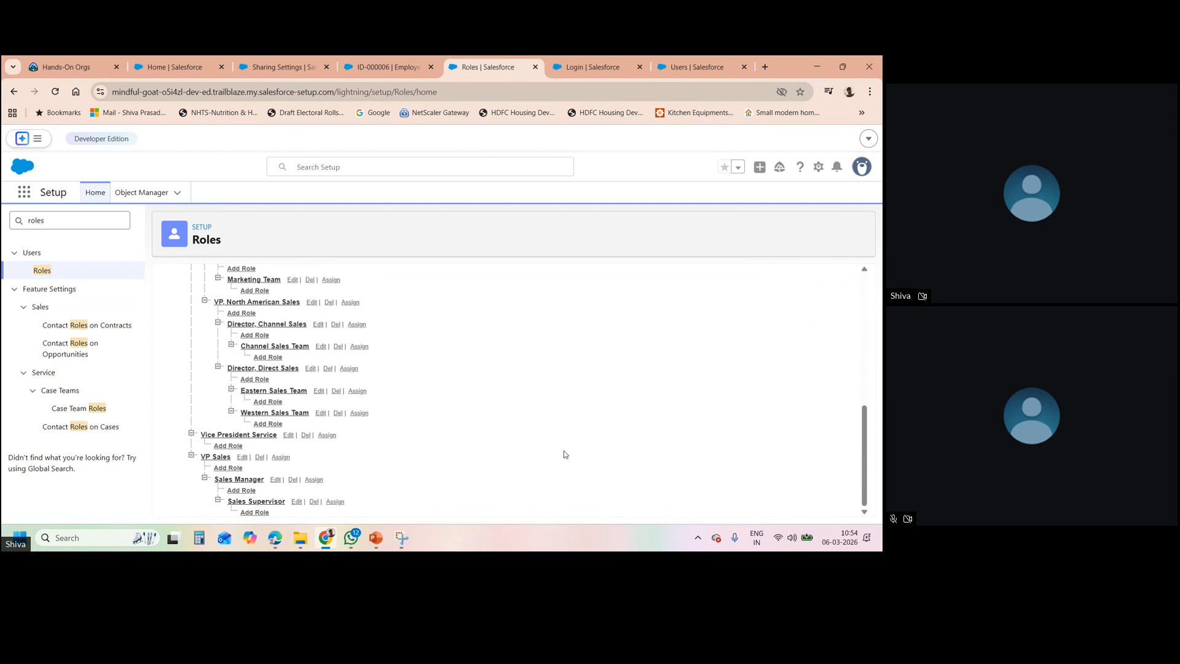
- Start a new role labelled 'Sales Supervisor' reporting to Sales Manager, with the role name auto-filled
left_click(240, 490)
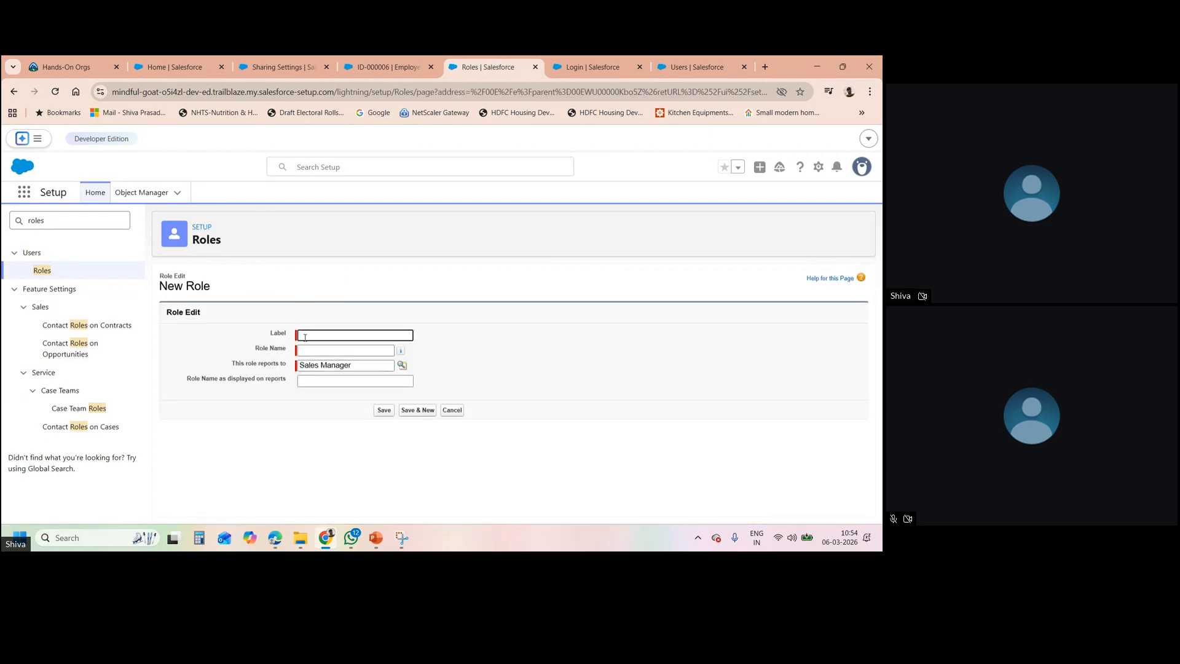
type("Sales Supervisor")
left_click(319, 349)
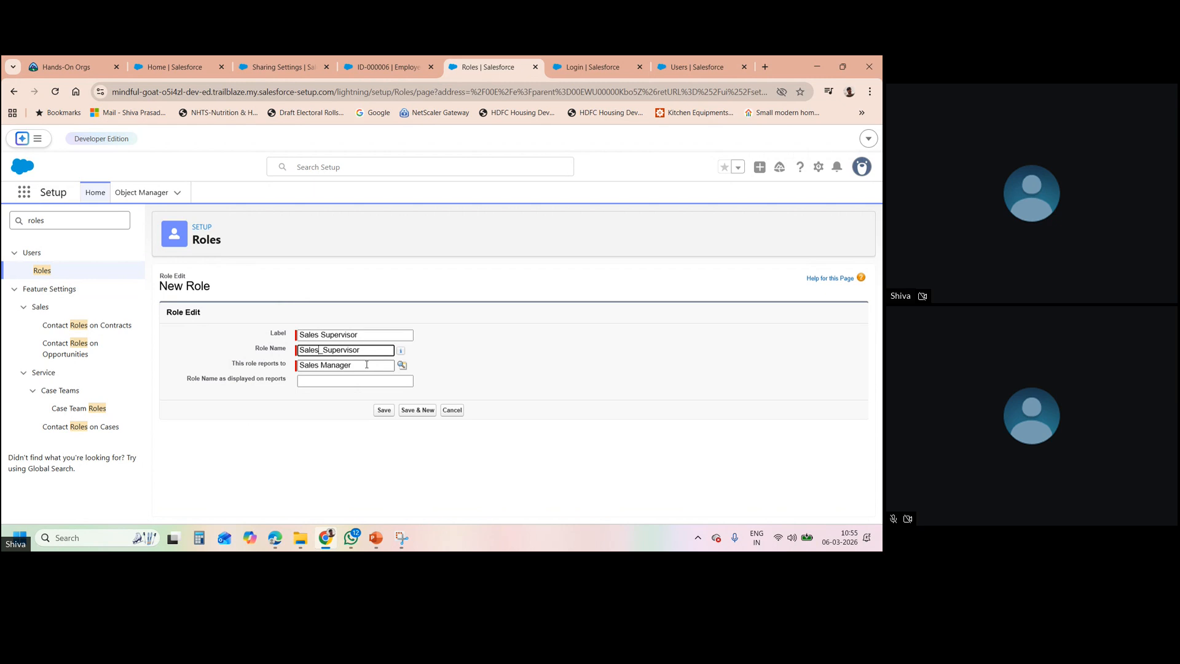
triple_click(239, 367)
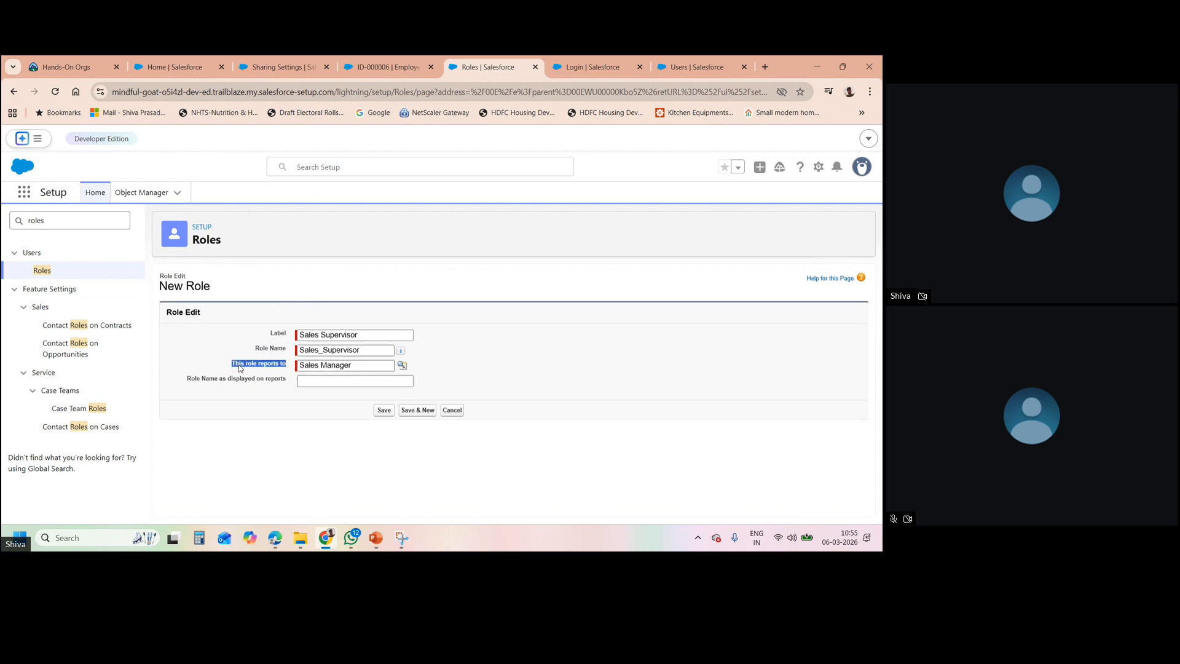
left_click(332, 428)
left_click(368, 367)
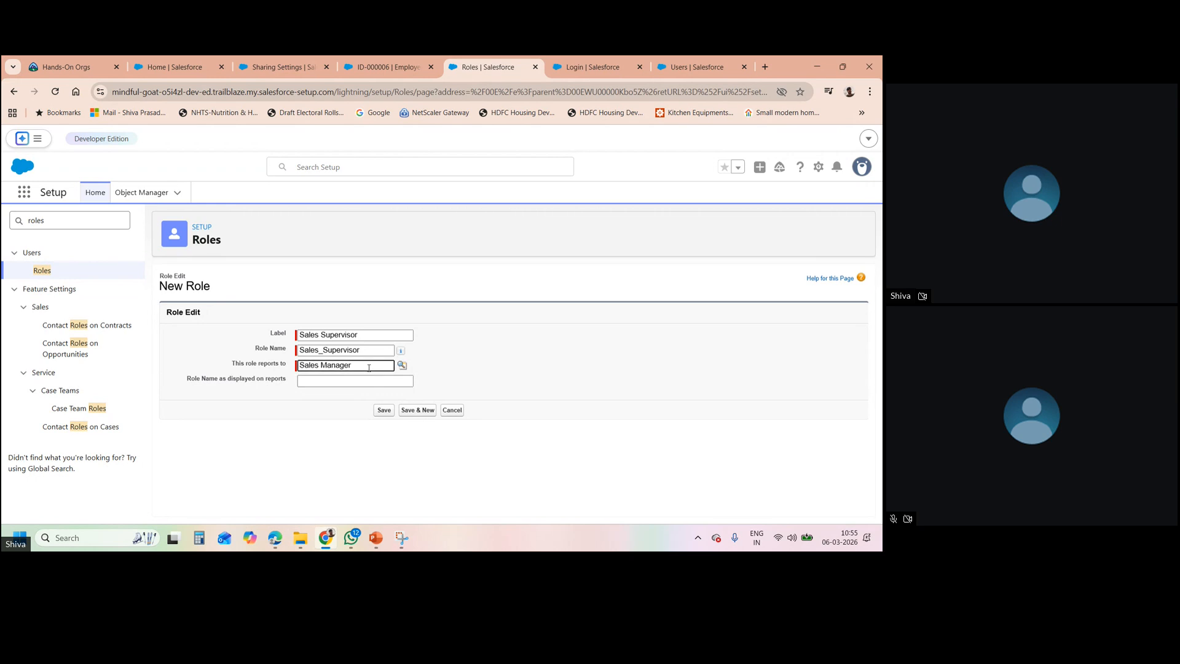
left_click(401, 365)
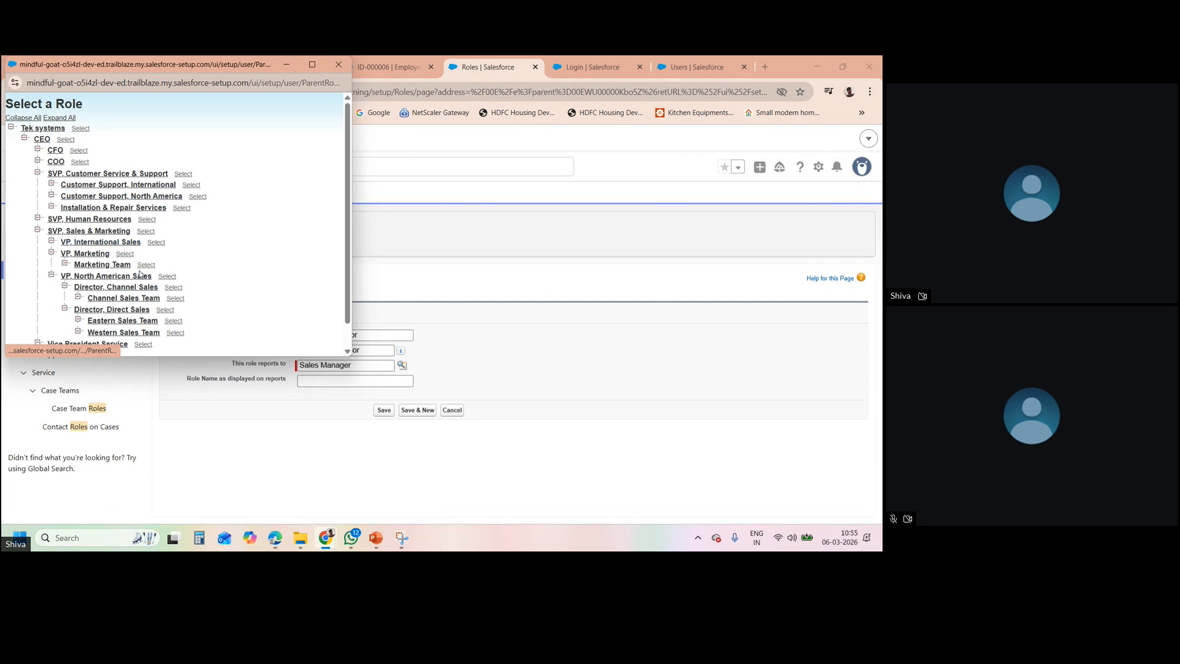
left_click(338, 64)
- Enter report name 'Supervisor-Sales', then add 'Cat1' to the role name after the duplicate-name error
left_click(319, 383)
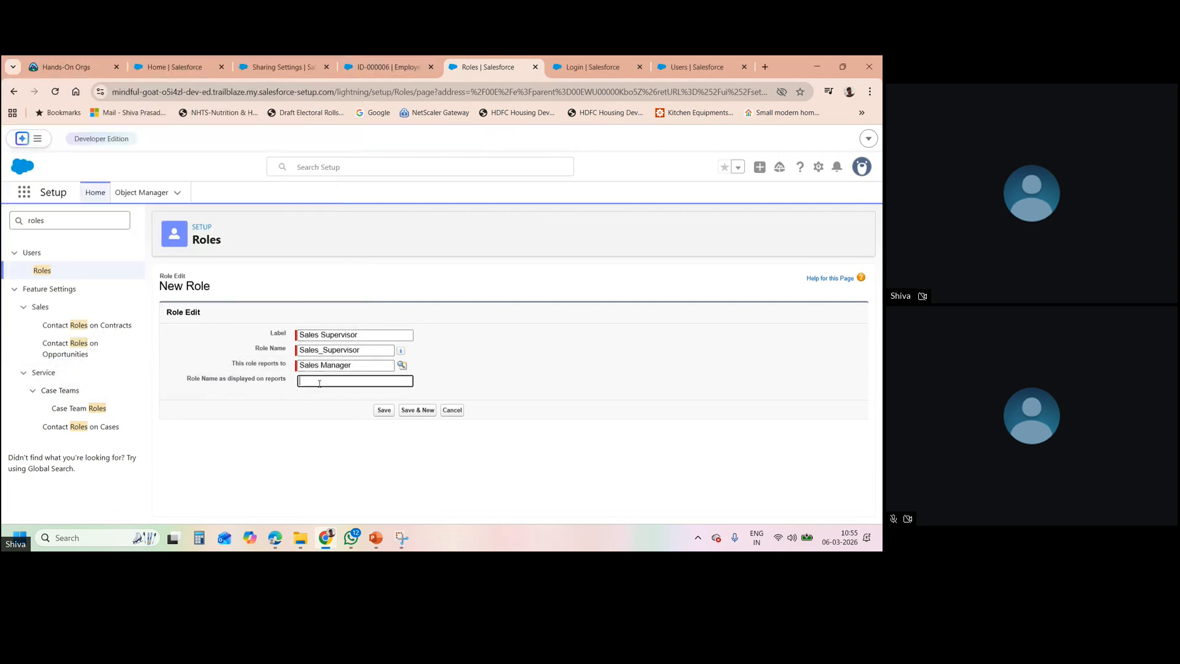
type("Supervisor-Sales")
left_click(382, 410)
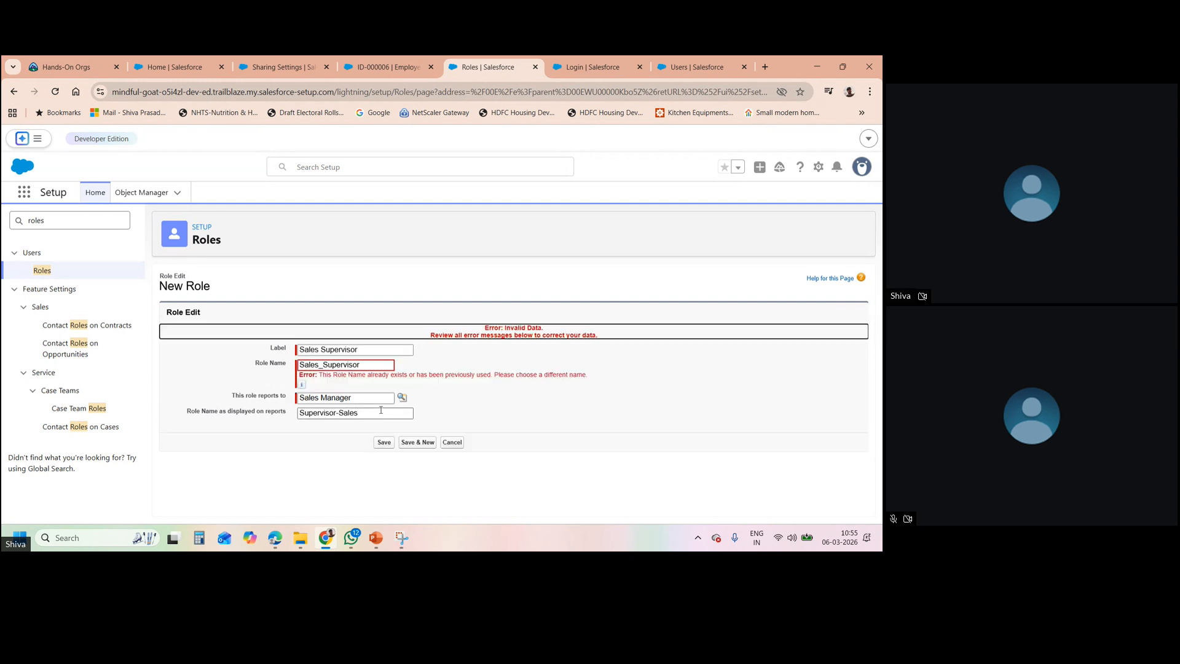
left_click(324, 364)
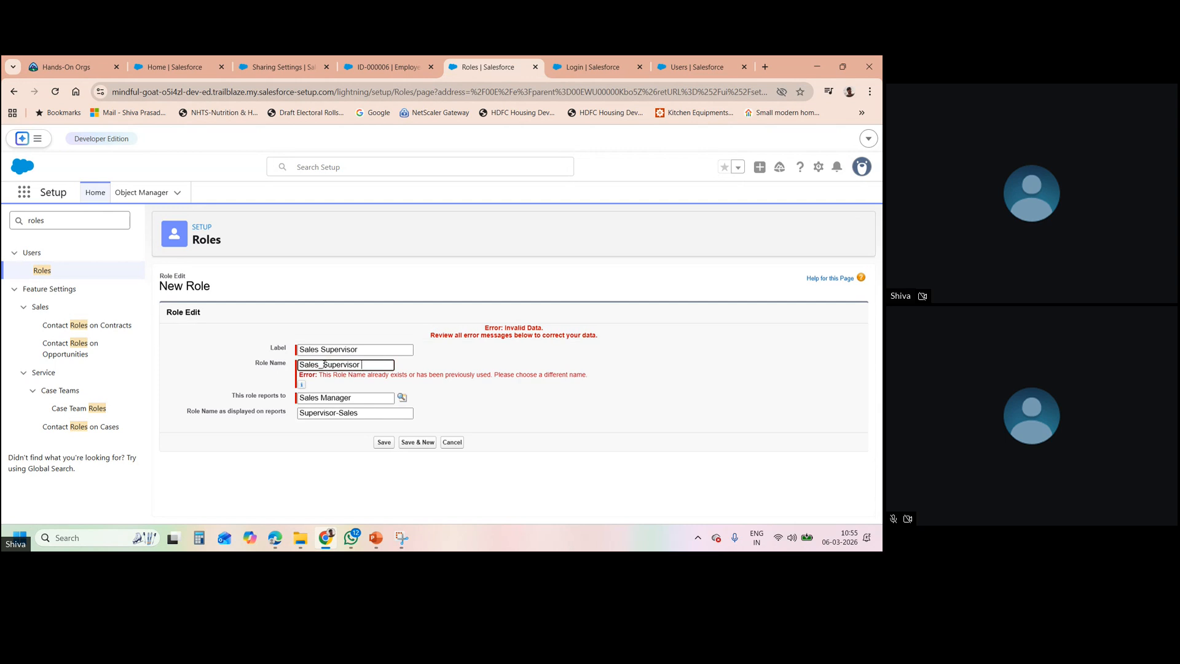
type("Cat1")
left_click(460, 400)
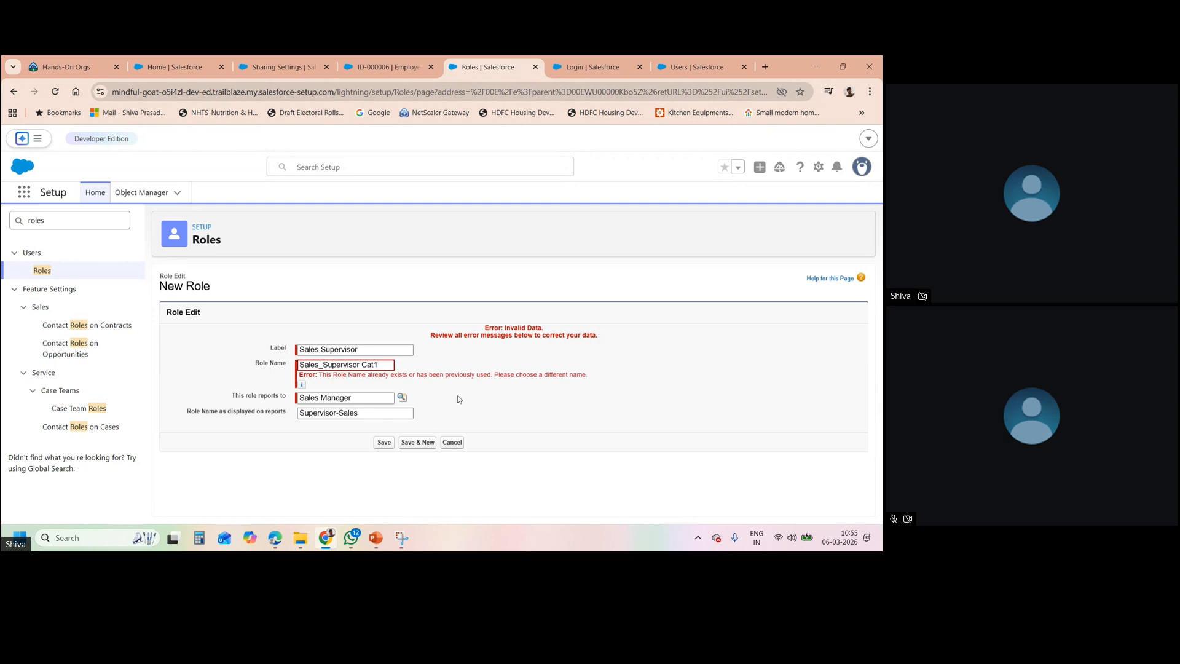
left_click(386, 442)
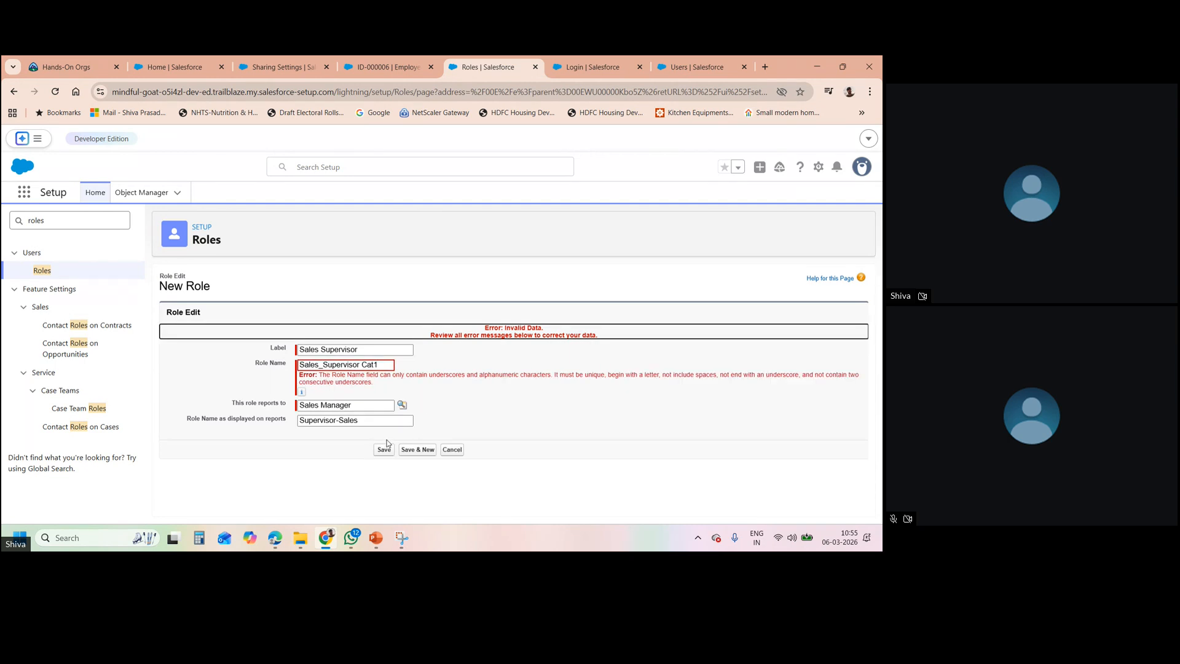
- Correct the role name to Sales_Supervisor_Cat_A and save the role
left_click(364, 365)
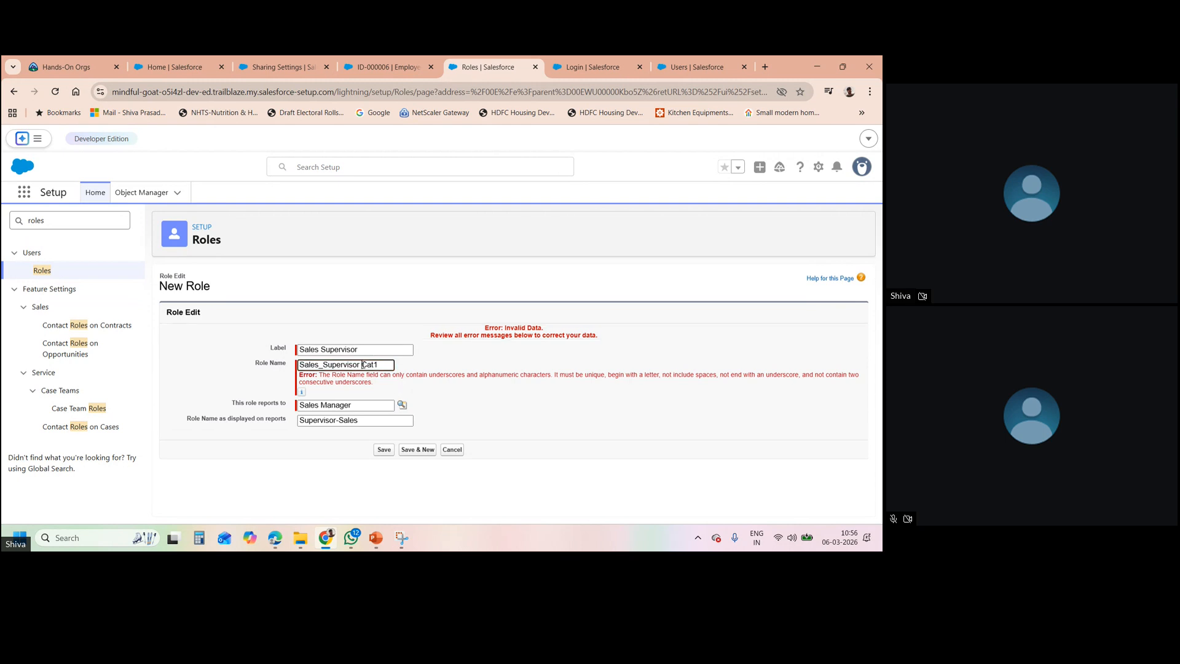
key("BackSpace")
type("_")
key("BackSpace")
type("_A")
left_click(439, 381)
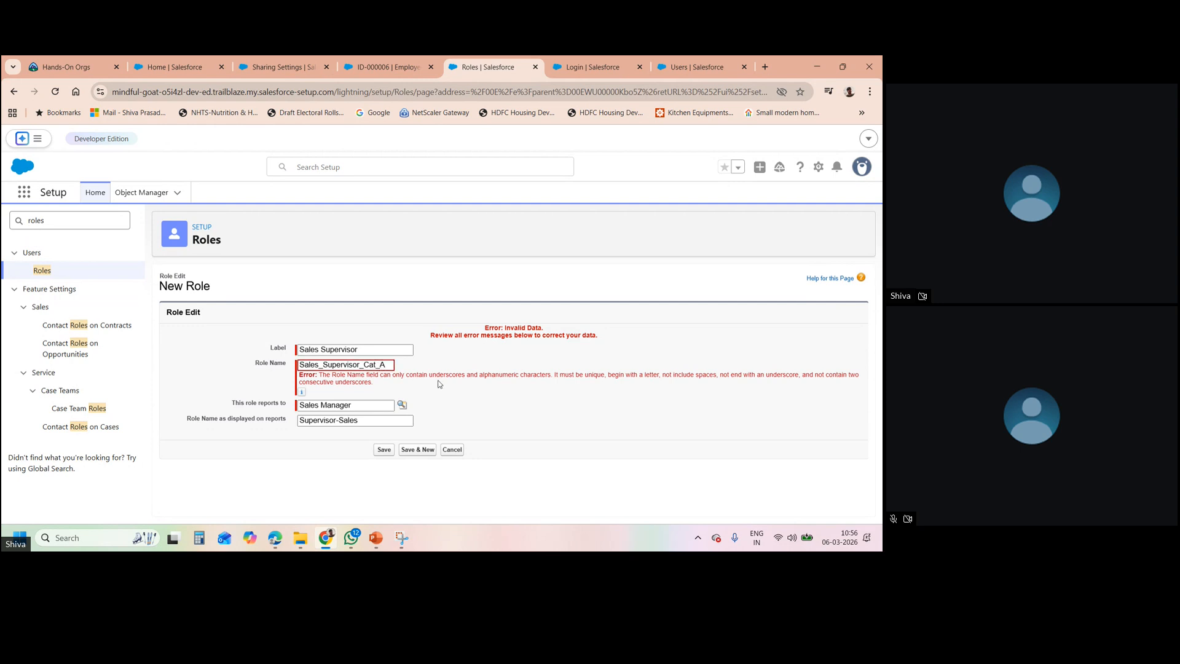
left_click(385, 451)
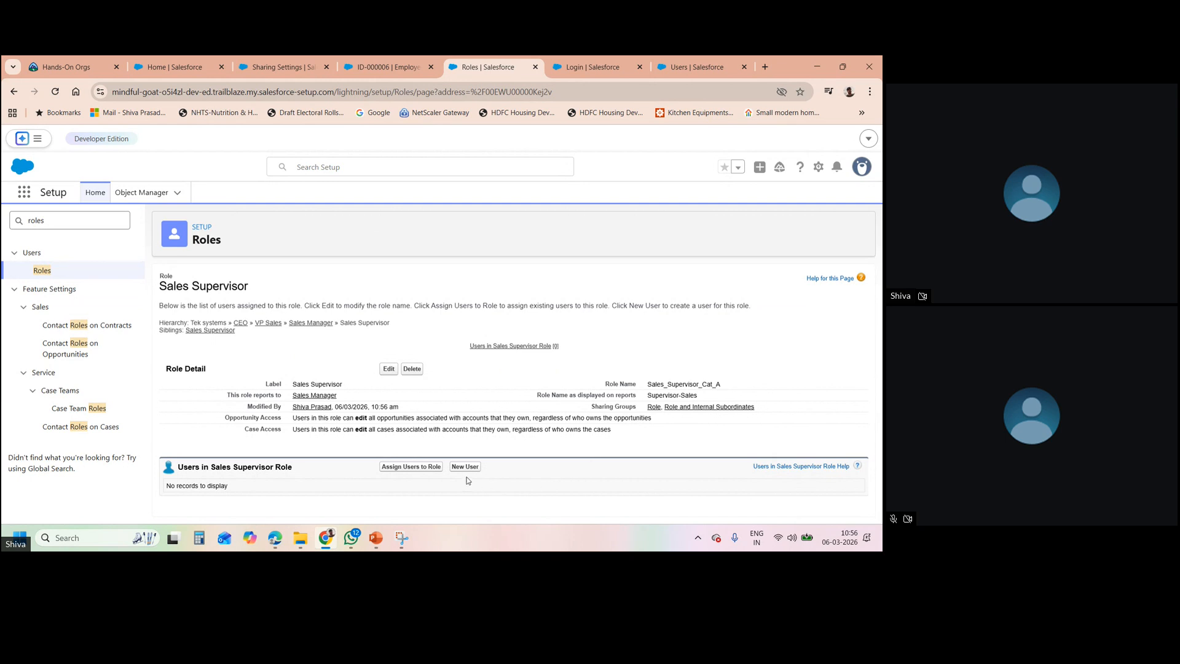
- Look at the new role's user options, then return to the full role hierarchy
left_click(463, 468)
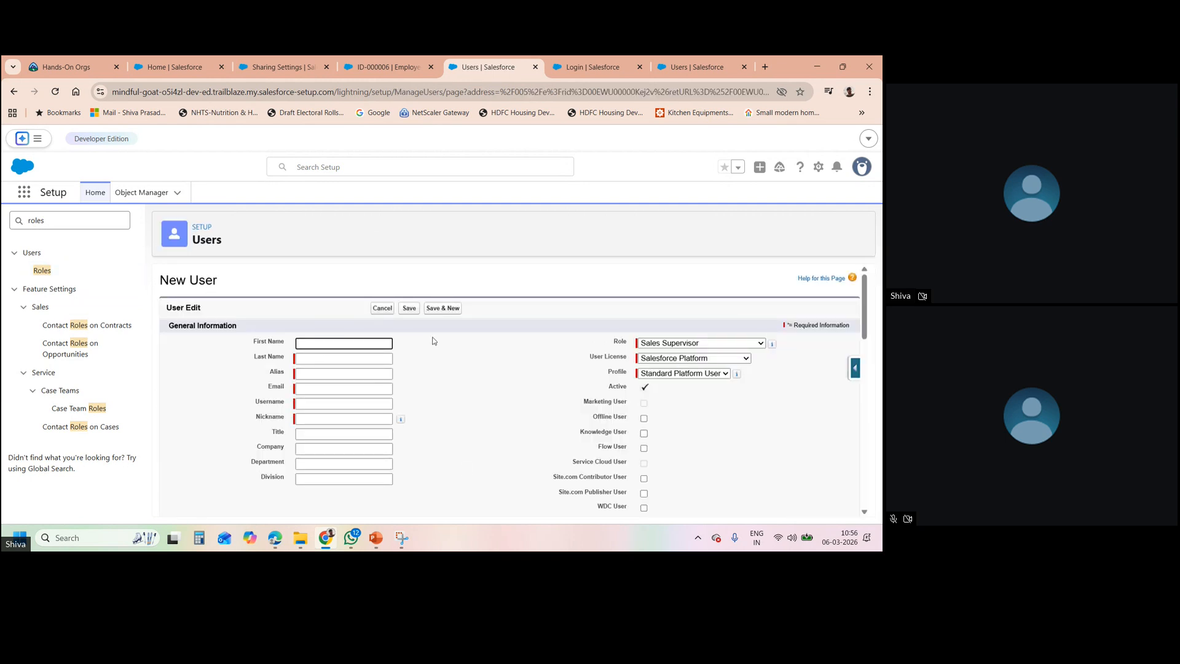
left_click(382, 308)
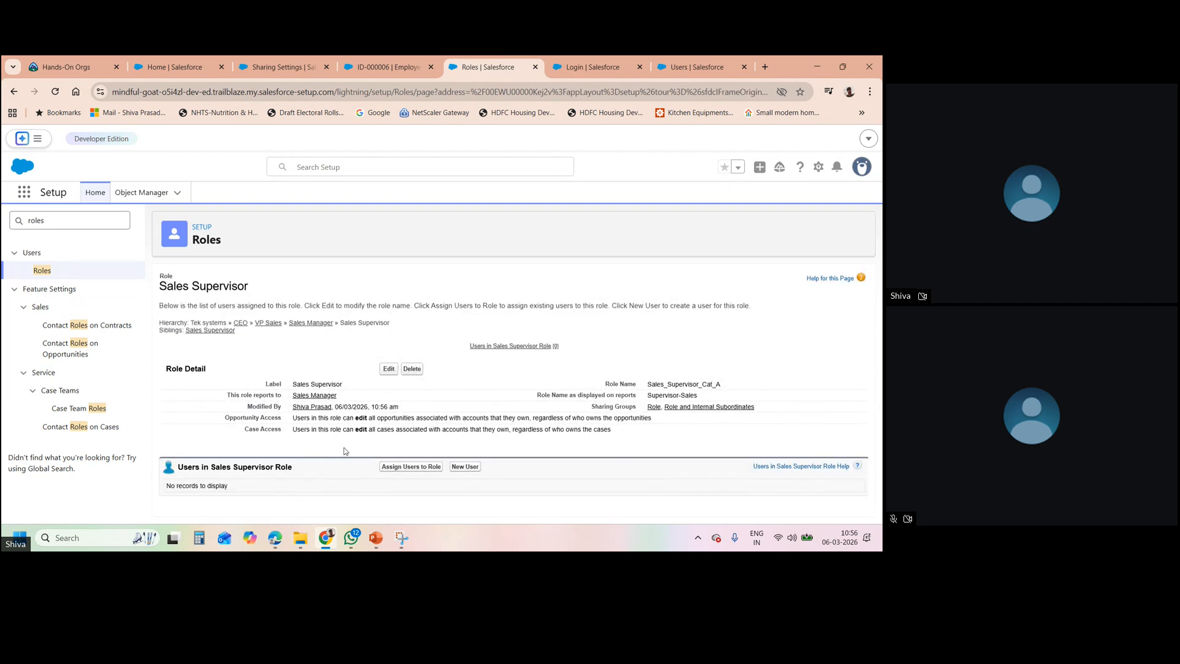
left_click(417, 468)
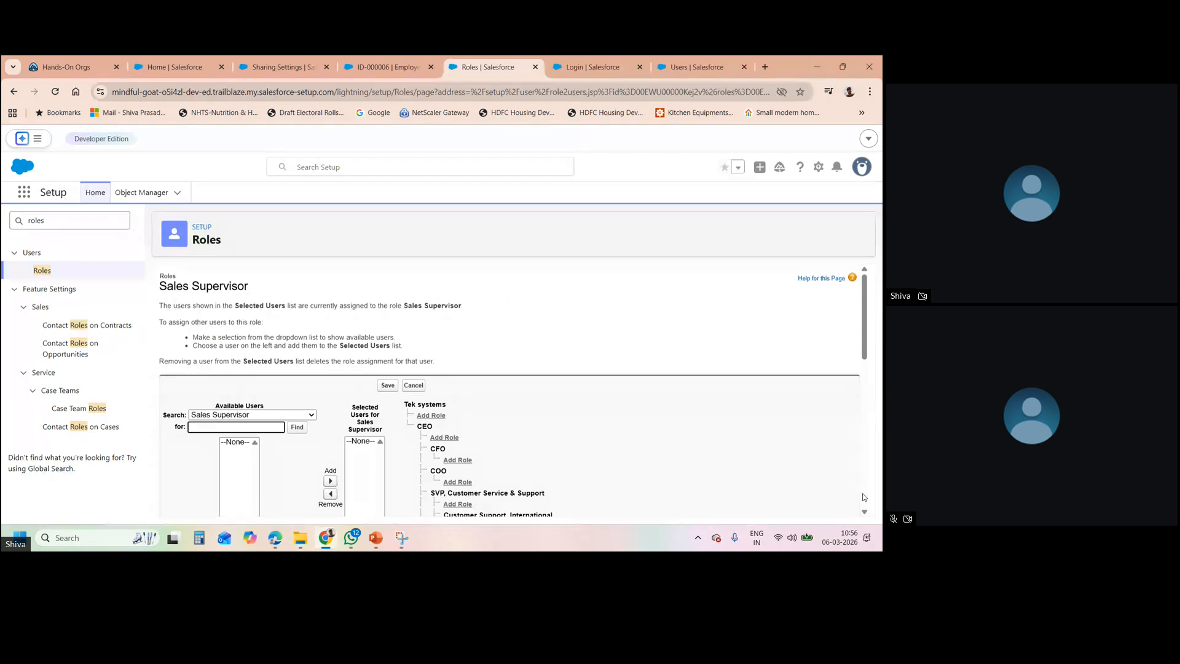
left_click(864, 512)
scroll(864, 512, "down", 4)
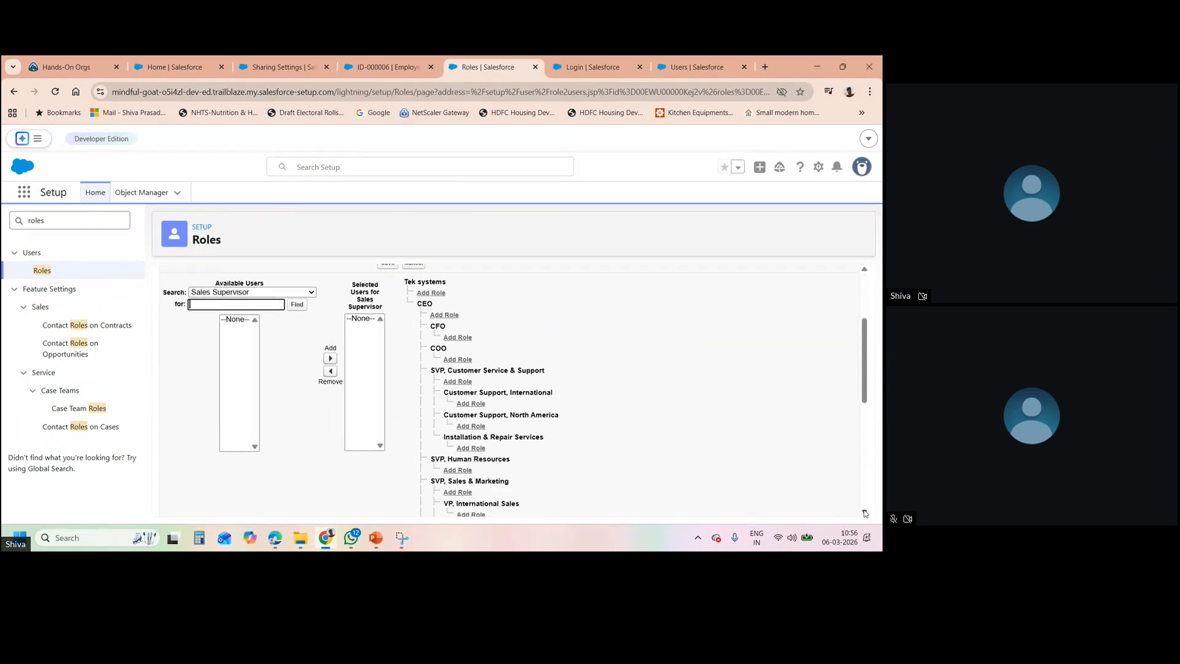
scroll(865, 280, "up", 4)
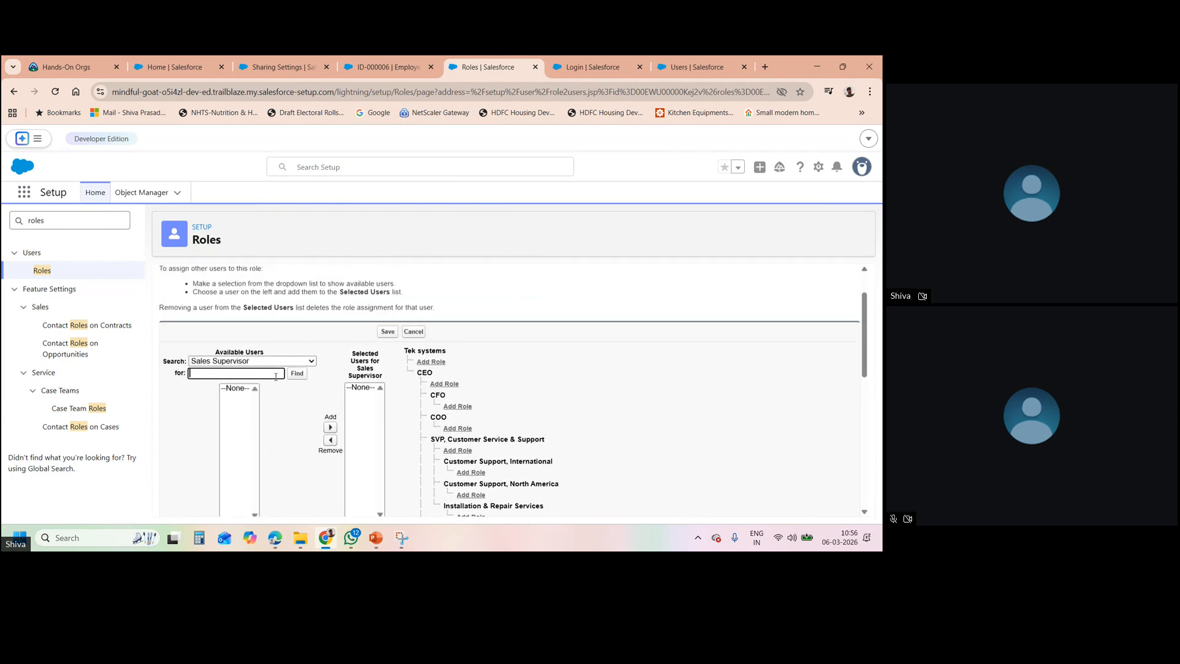
left_click(311, 363)
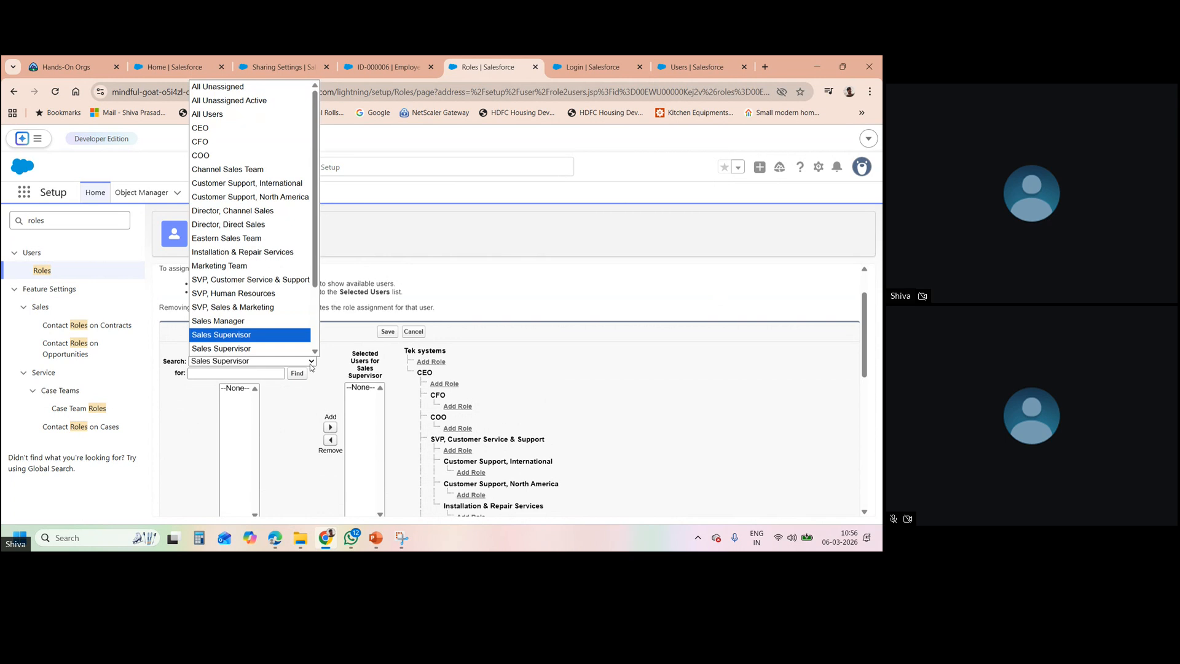
left_click(273, 389)
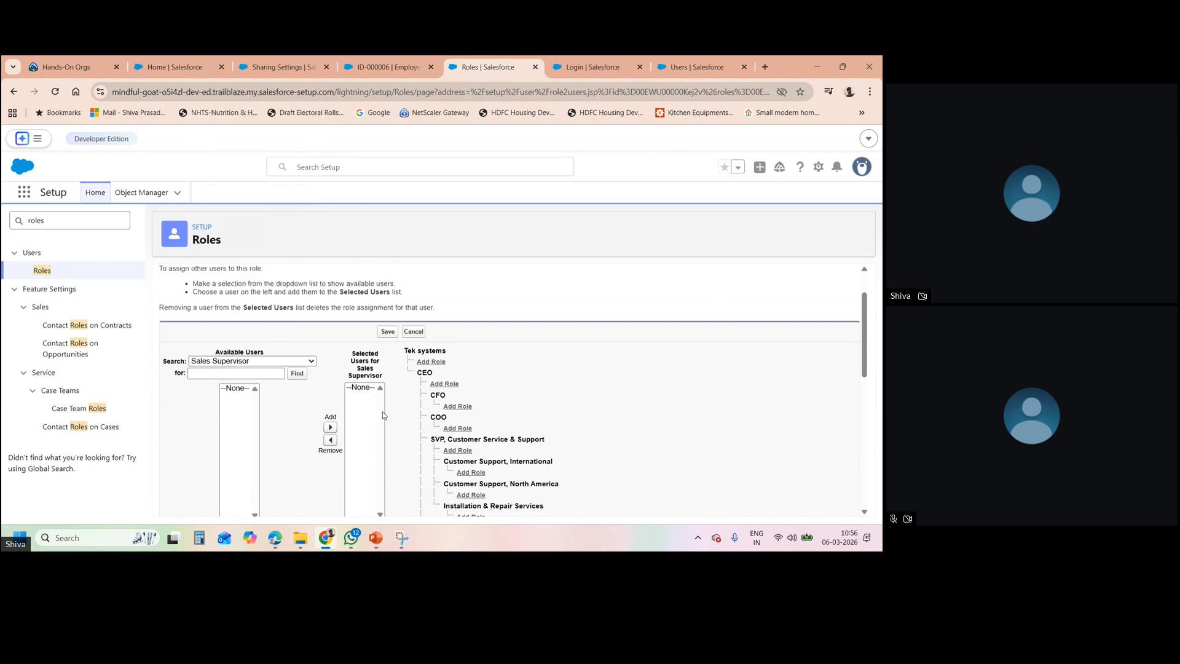
left_click(51, 271)
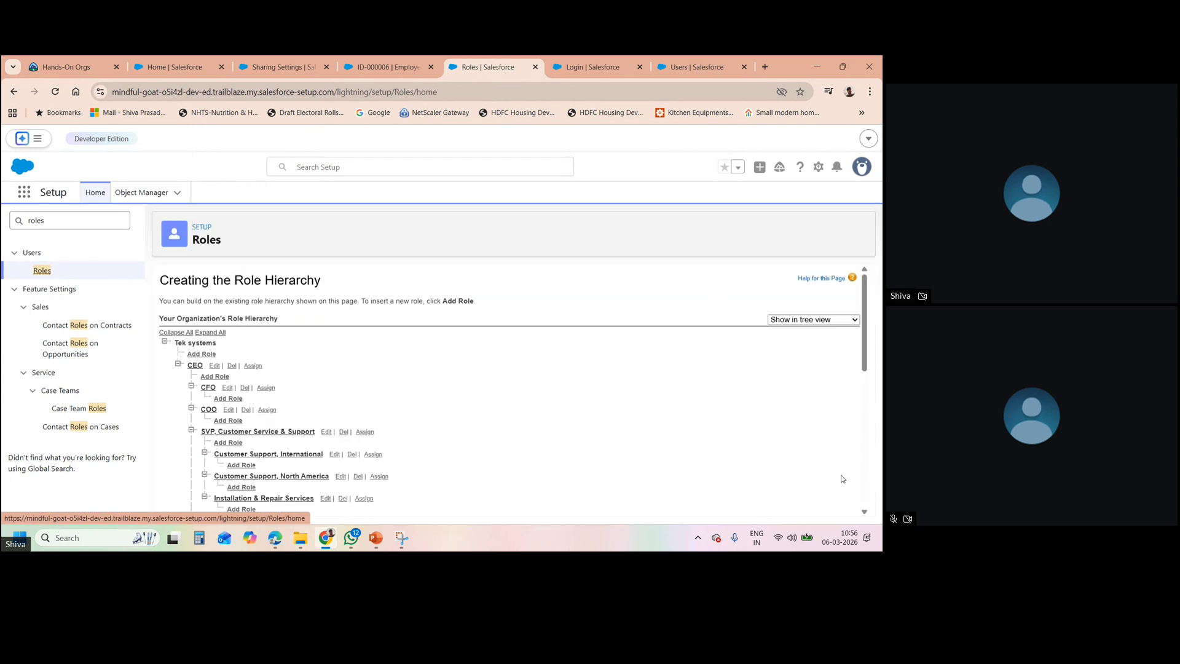
- Add sample User to the Sales Supervisor role's selected users and save
scroll(864, 501, "down", 10)
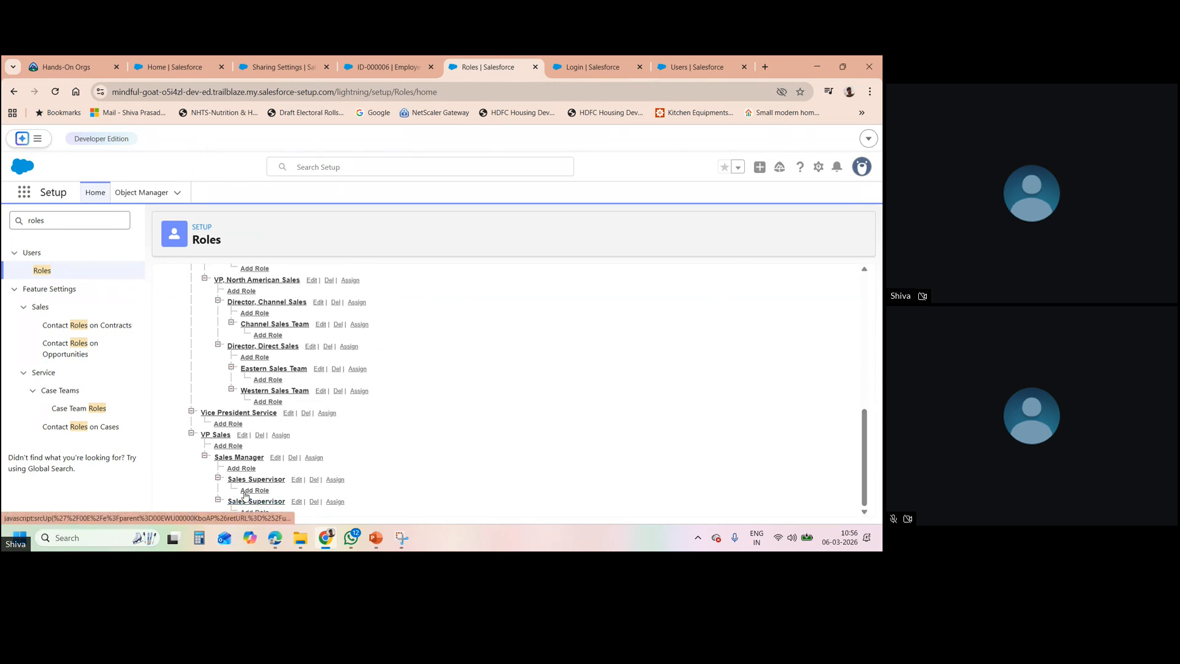
left_click(334, 480)
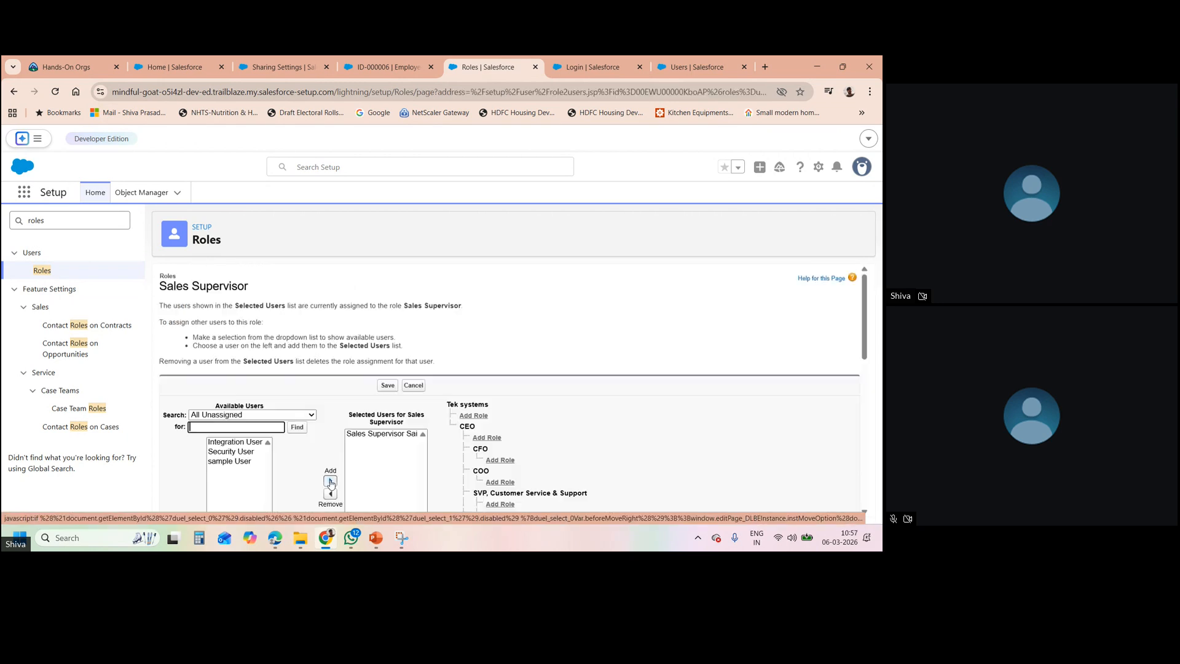
left_click(246, 452)
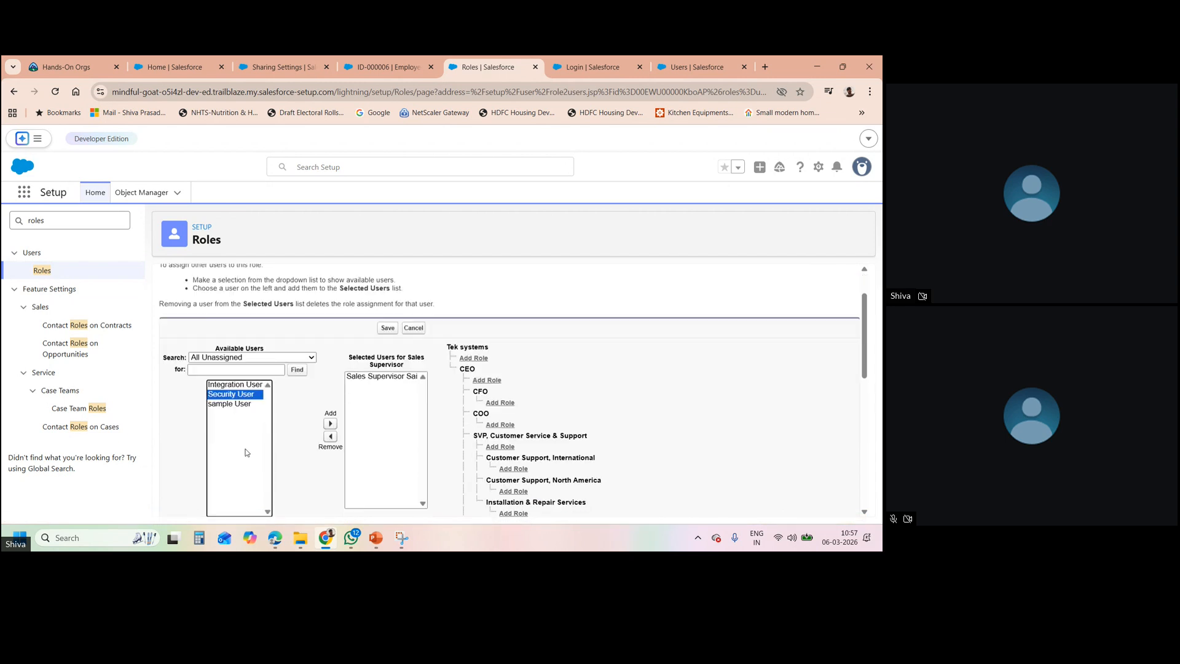
left_click(249, 407)
left_click(330, 424)
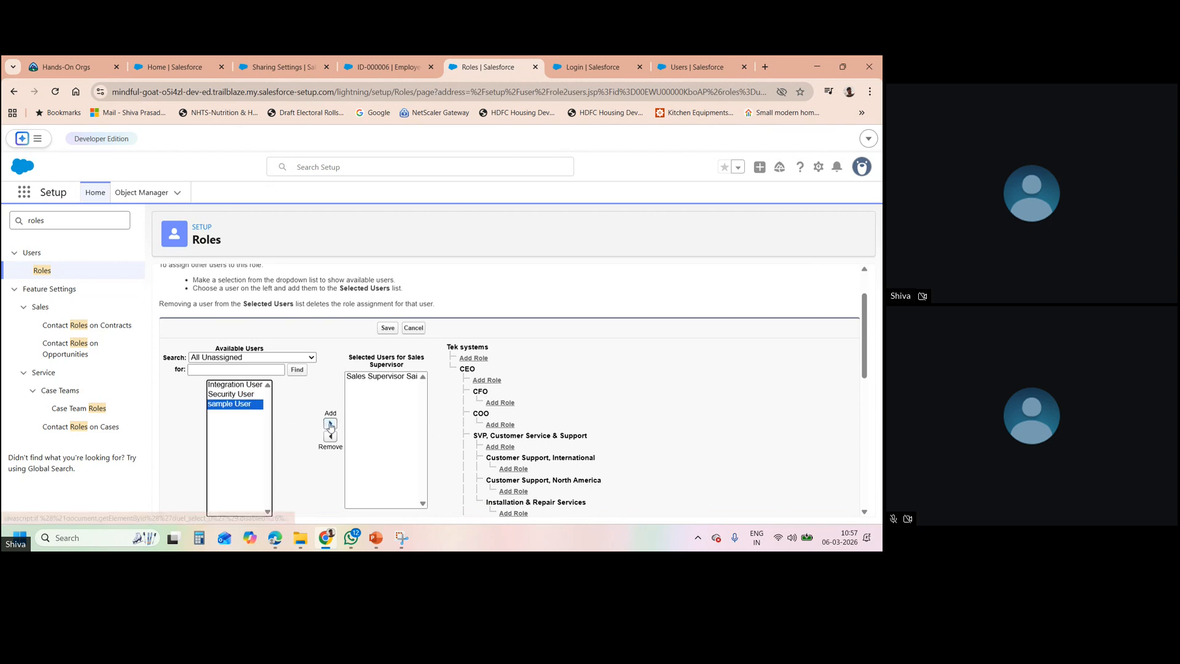
left_click(388, 329)
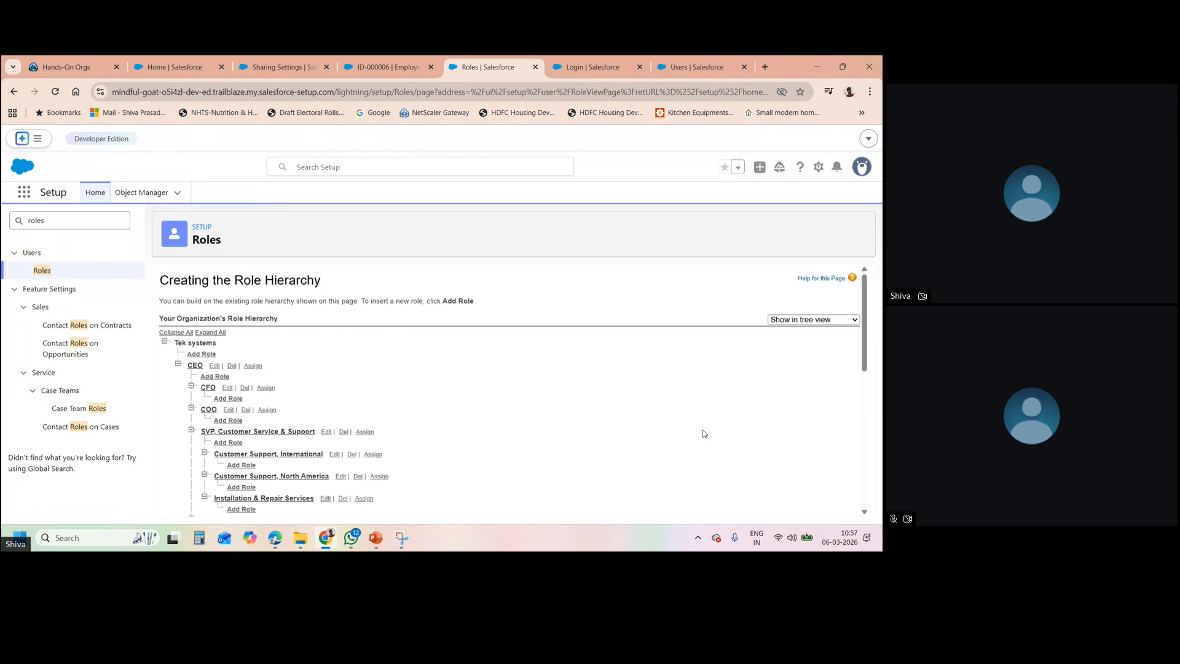
- Search Setup for 'sharing' and review the Sharing Settings organization-wide defaults
left_click(862, 504)
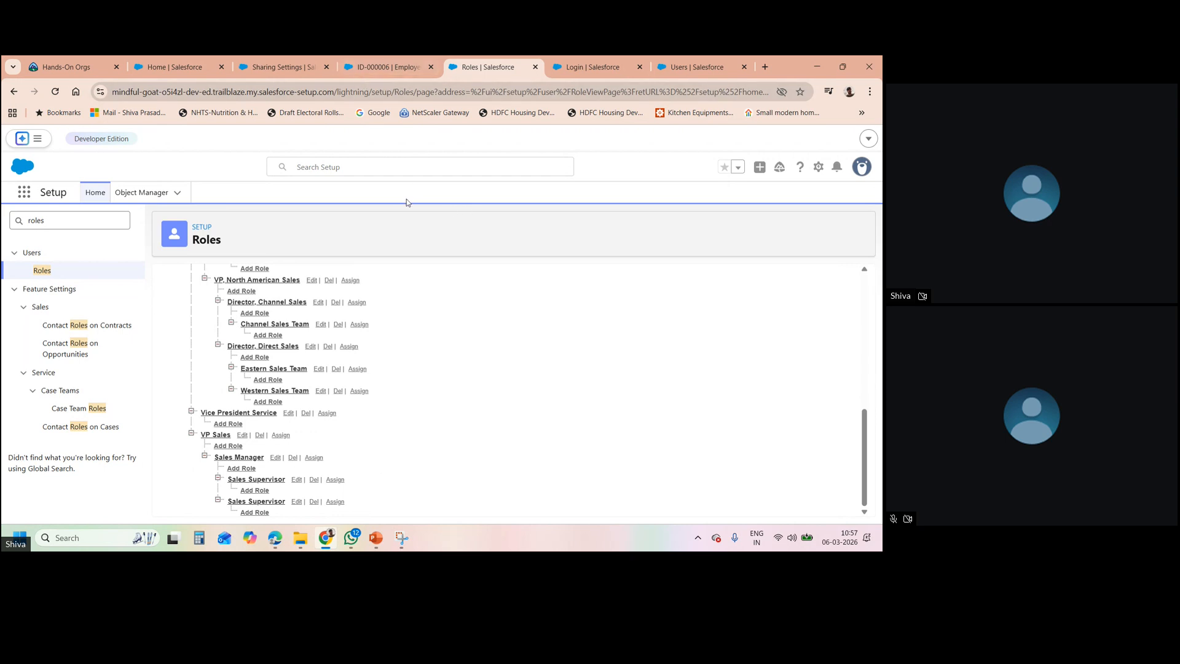
left_click(66, 223)
key("BackSpace")
key("BackSpace")
key("BackSpace")
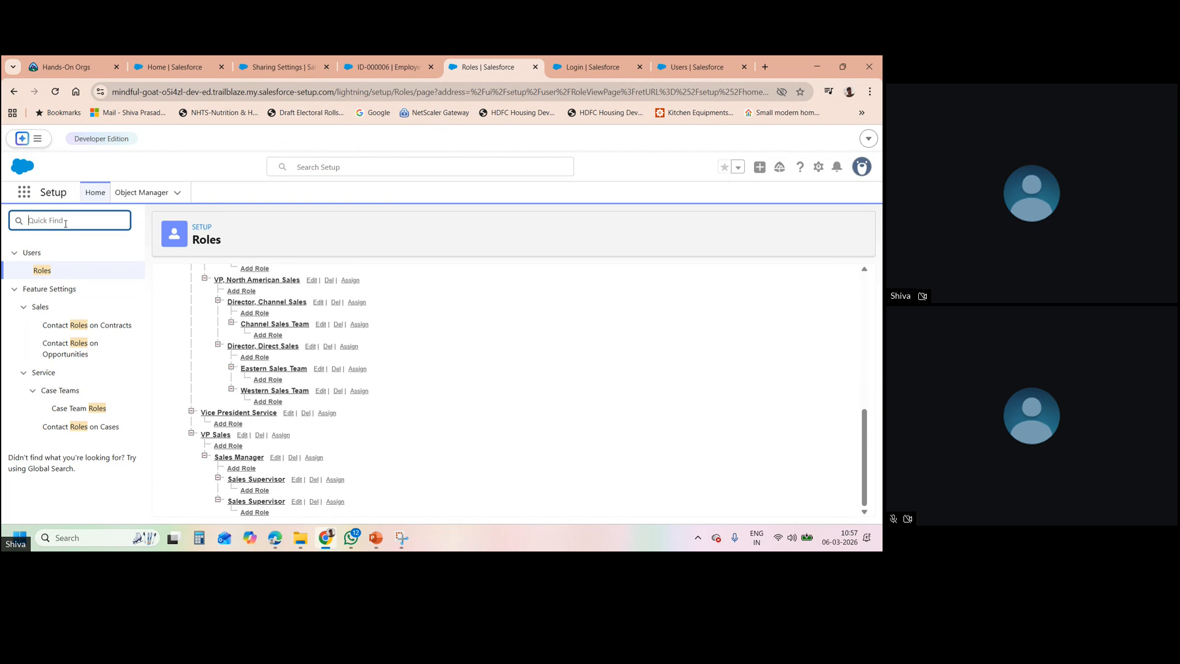
type("sharing")
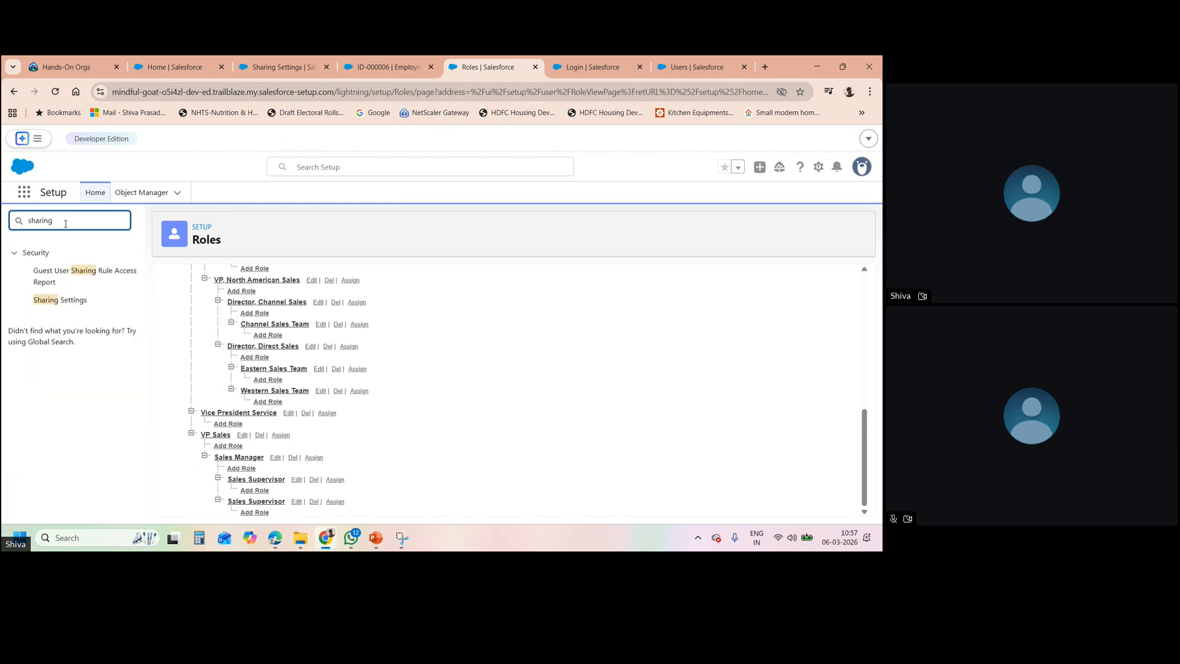
left_click(68, 301)
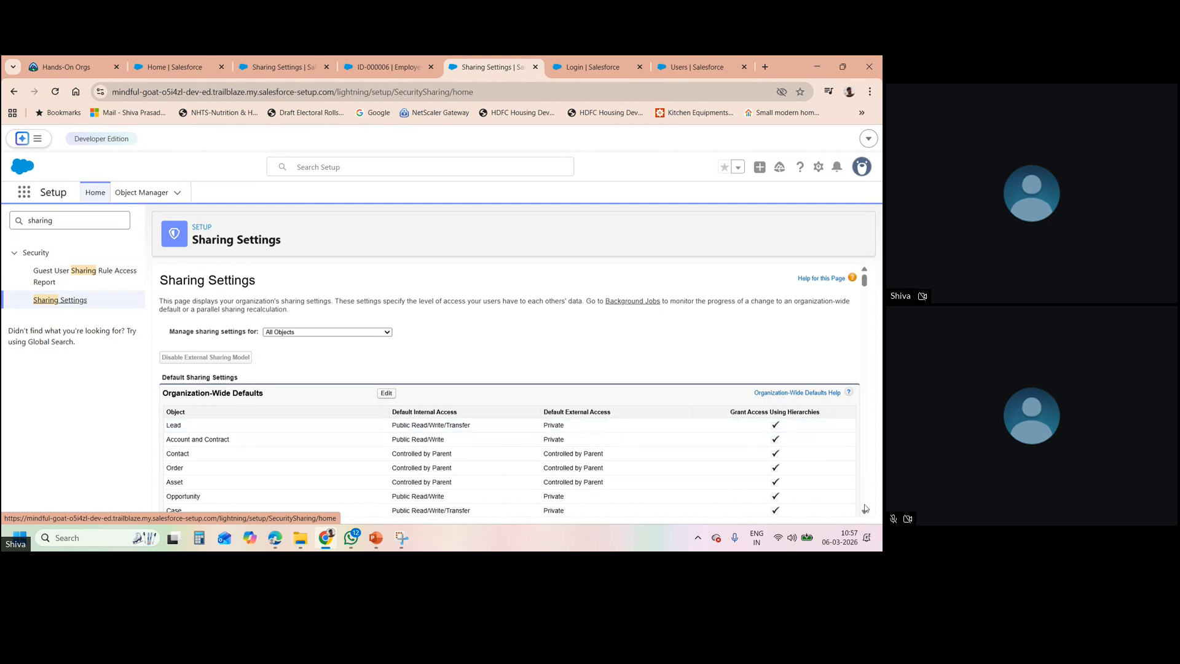
scroll(864, 513, "down", 3)
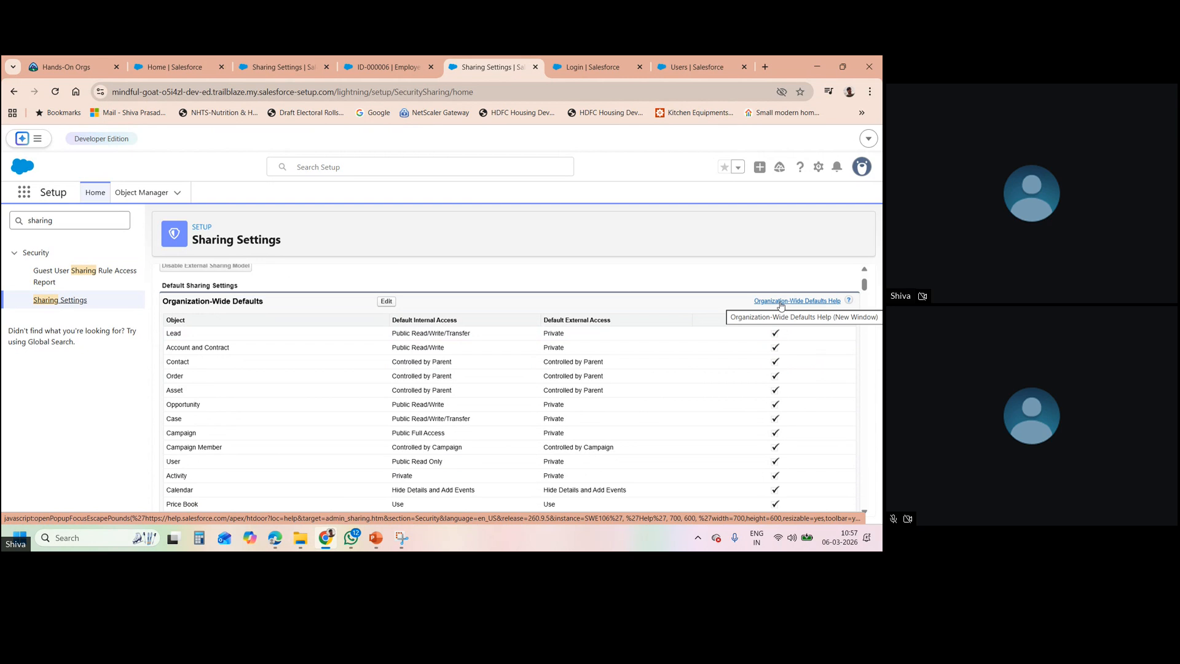
- Bring up PowerPoint slide 12, 'Layer 3B: Role Hierarchy'
left_click(384, 539)
left_click(384, 539)
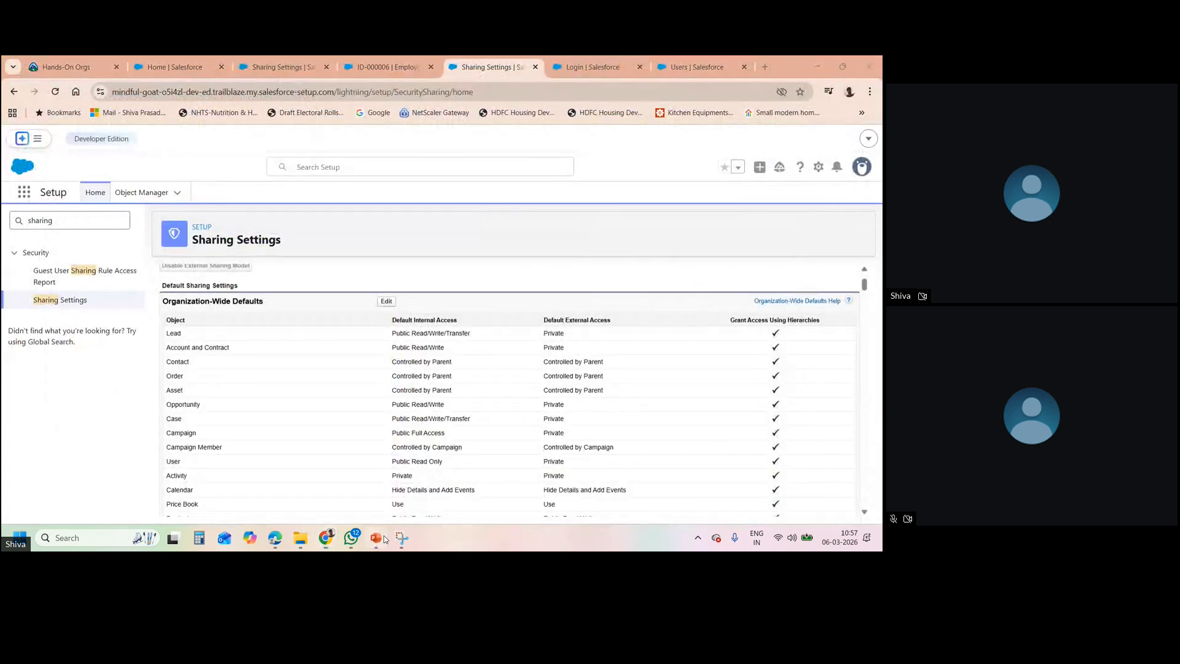
left_click(384, 539)
left_click(516, 402)
double_click(459, 406)
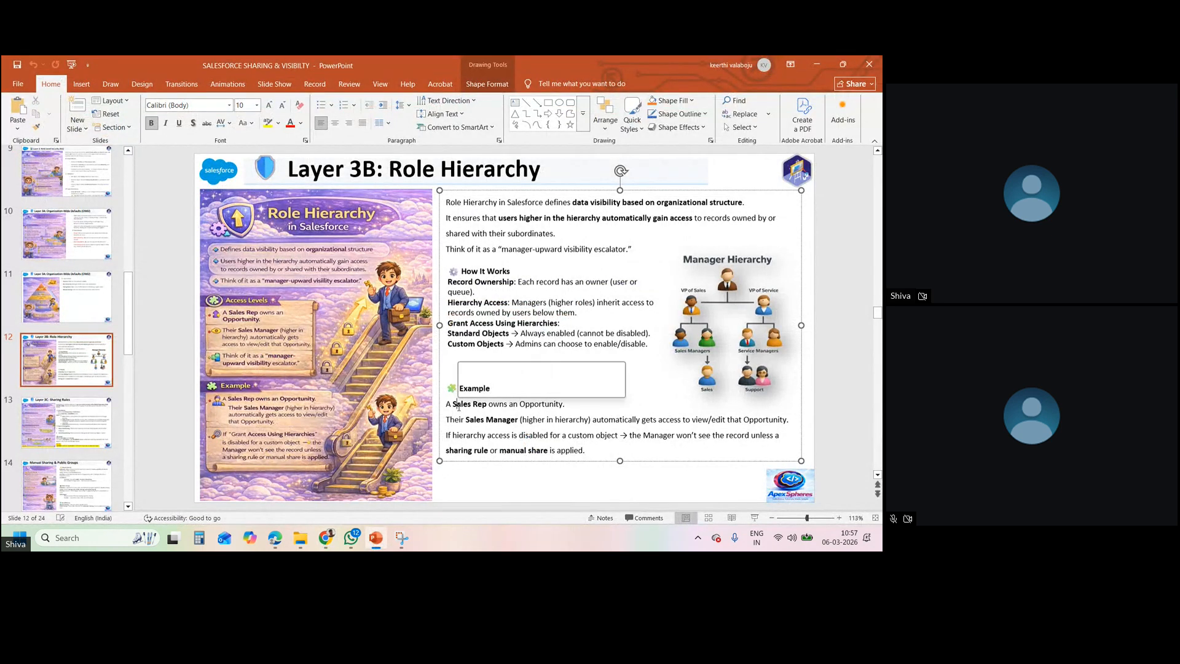
left_click(488, 404)
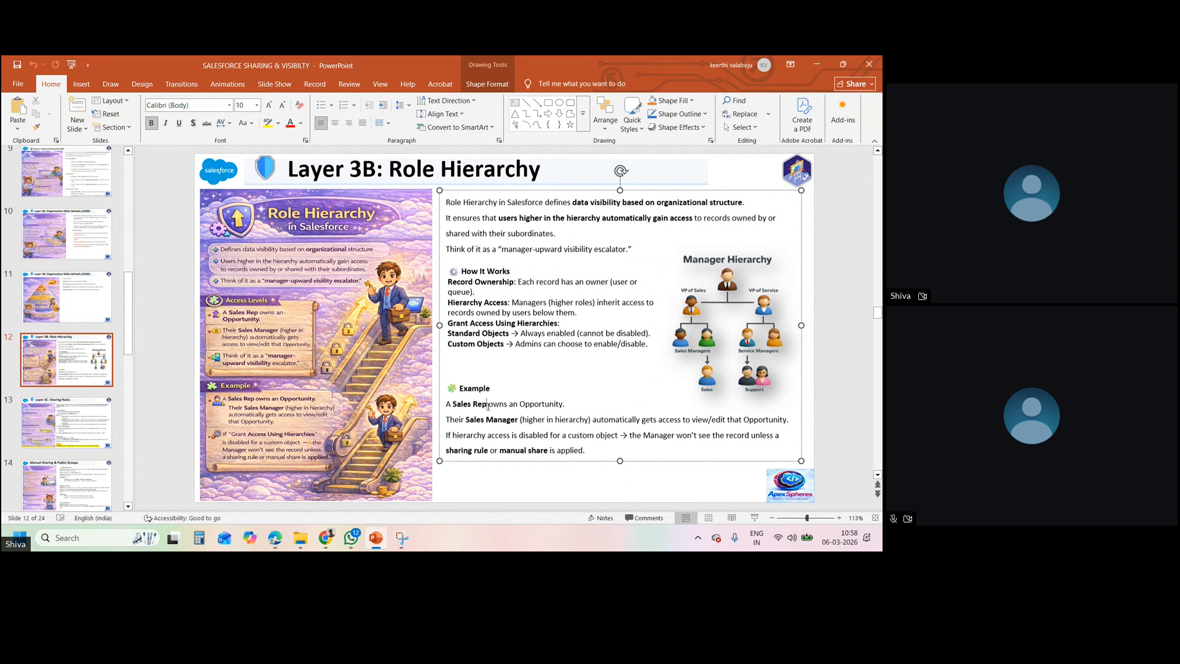
triple_click(474, 424)
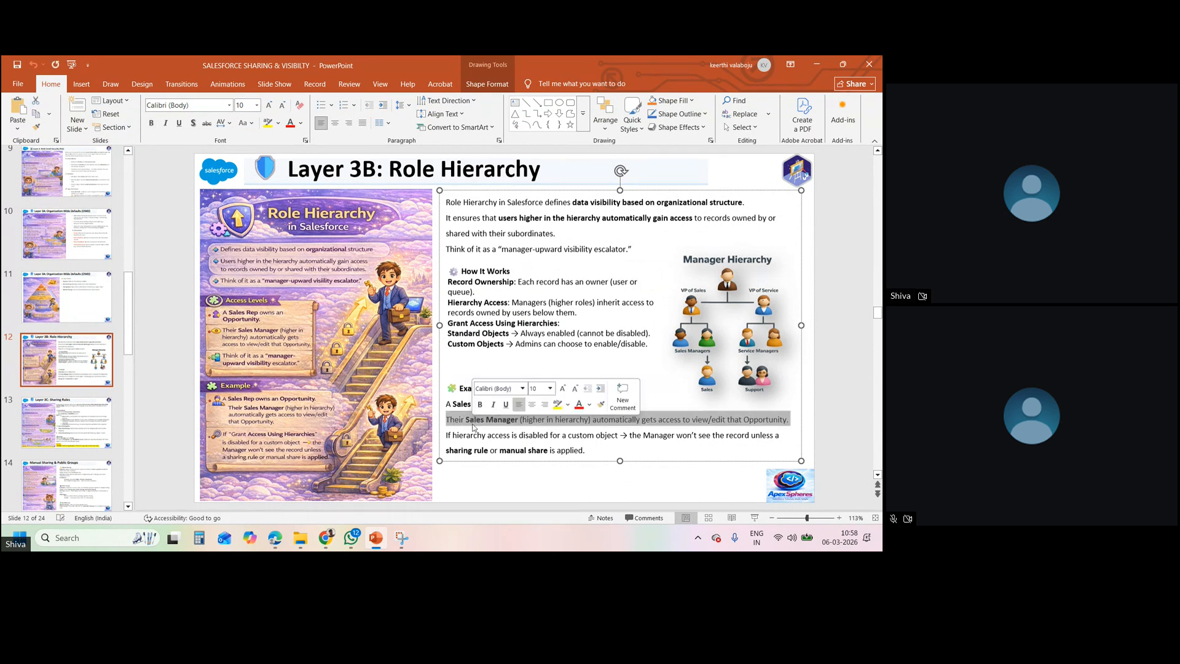
double_click(473, 423)
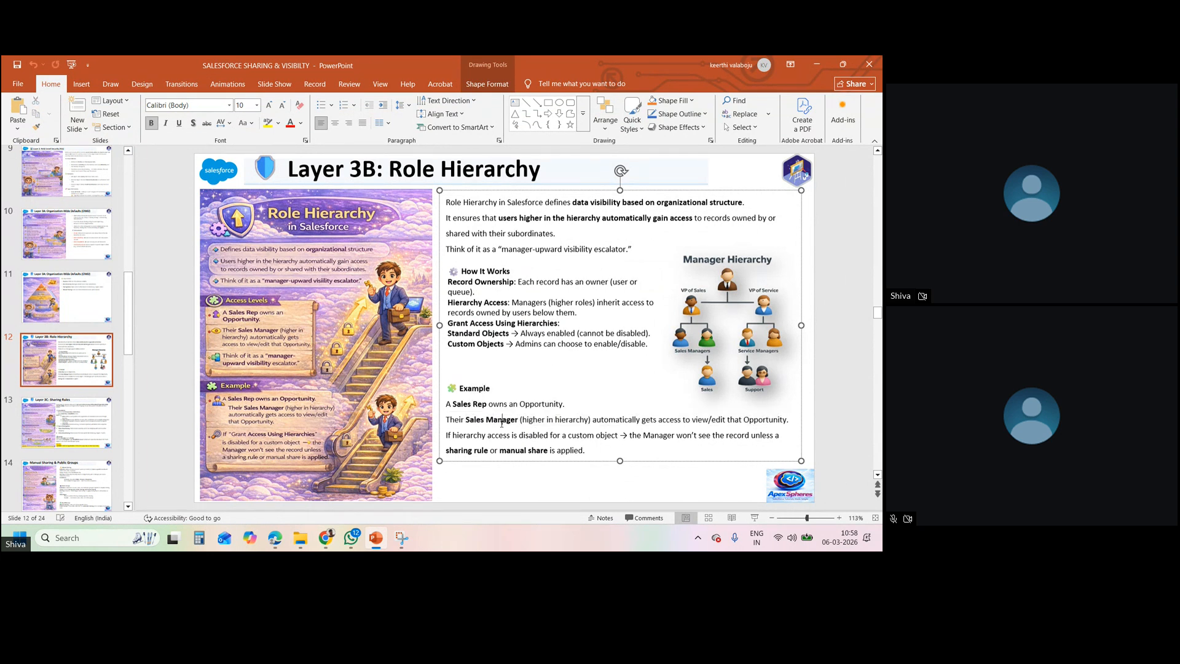
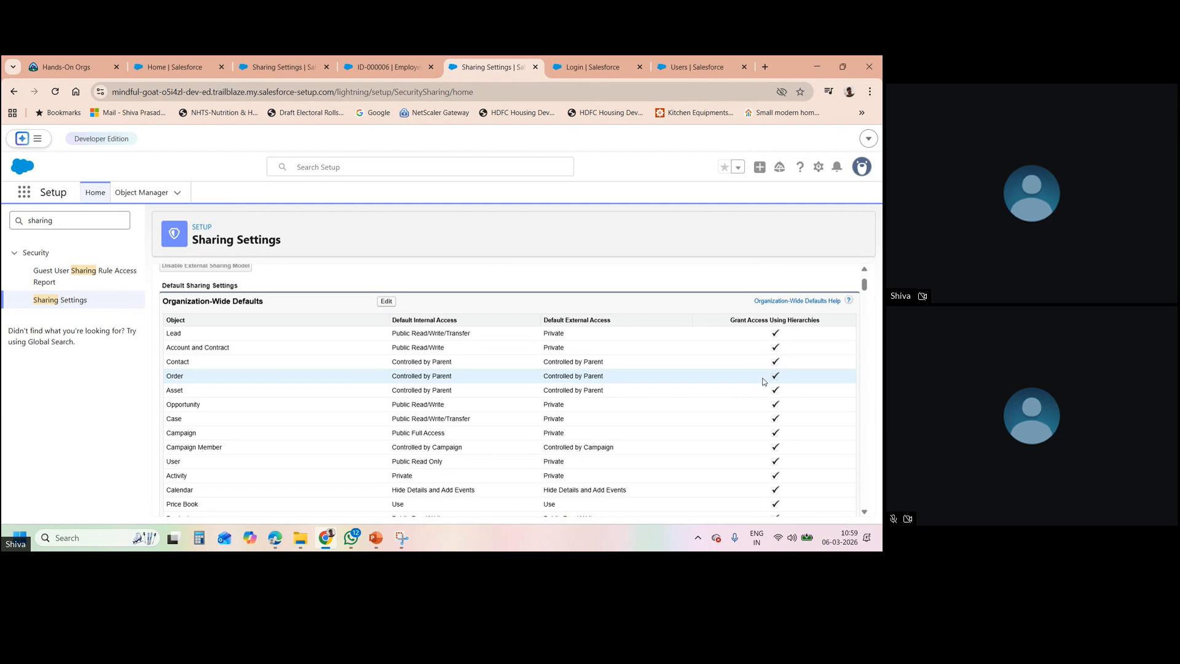
- Show the Sharing Settings Organization-Wide Defaults, such as Lead at Public Read/Write/Transfer
mouse_move(364, 541)
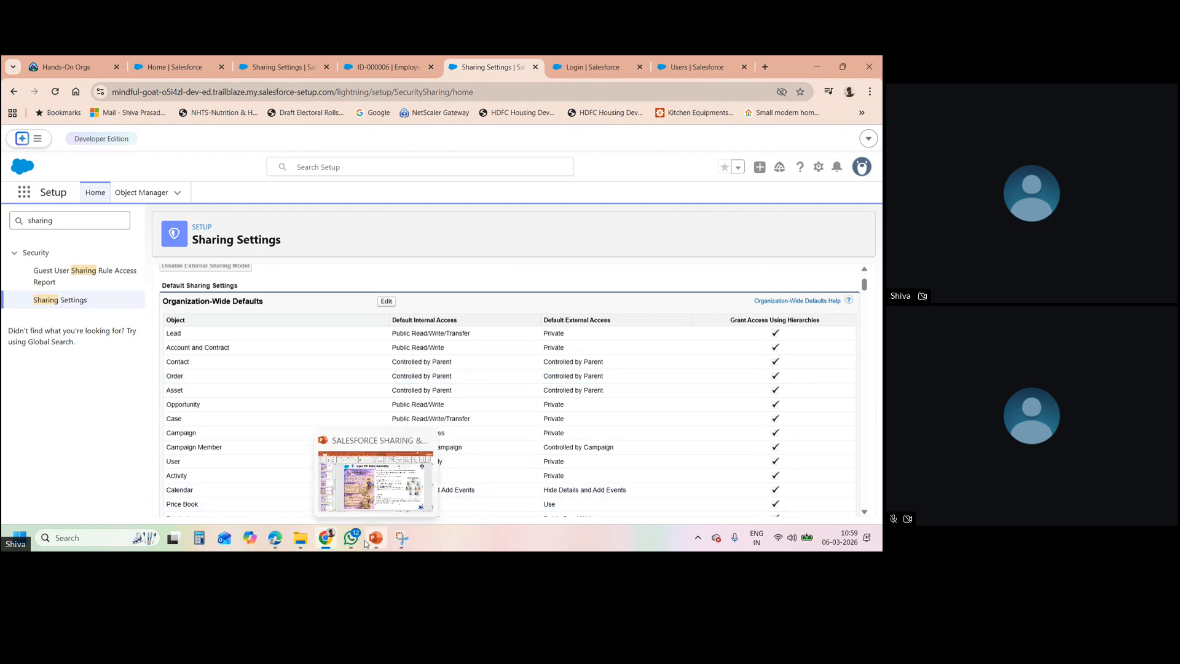
left_click(390, 499)
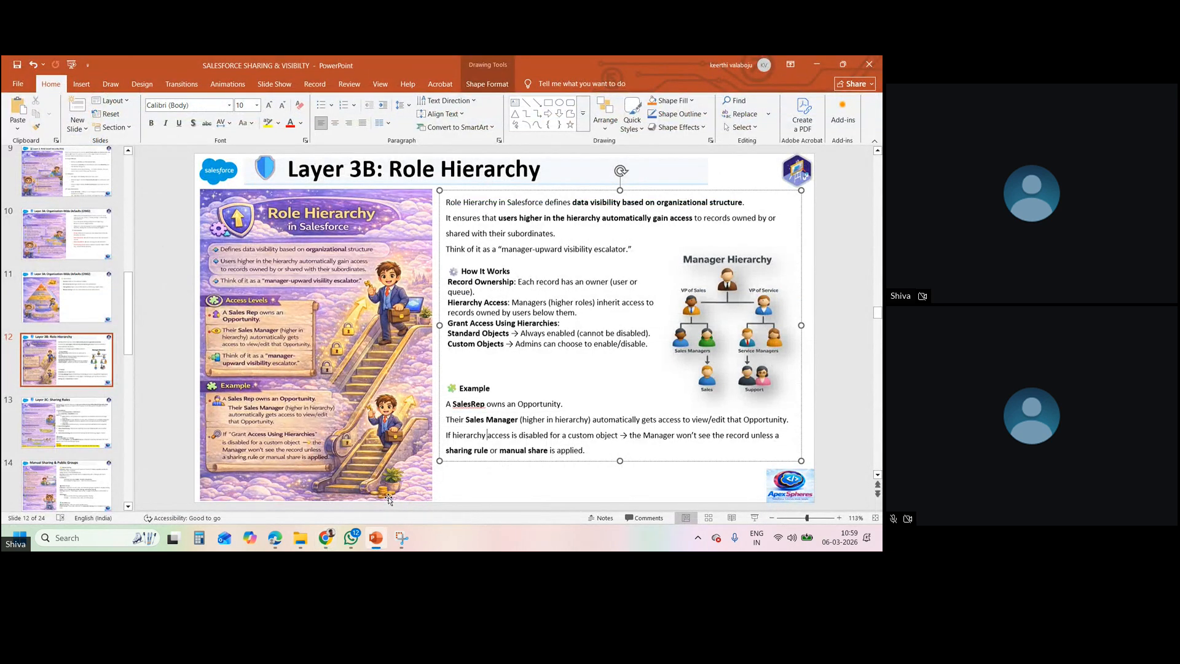
left_click(76, 422)
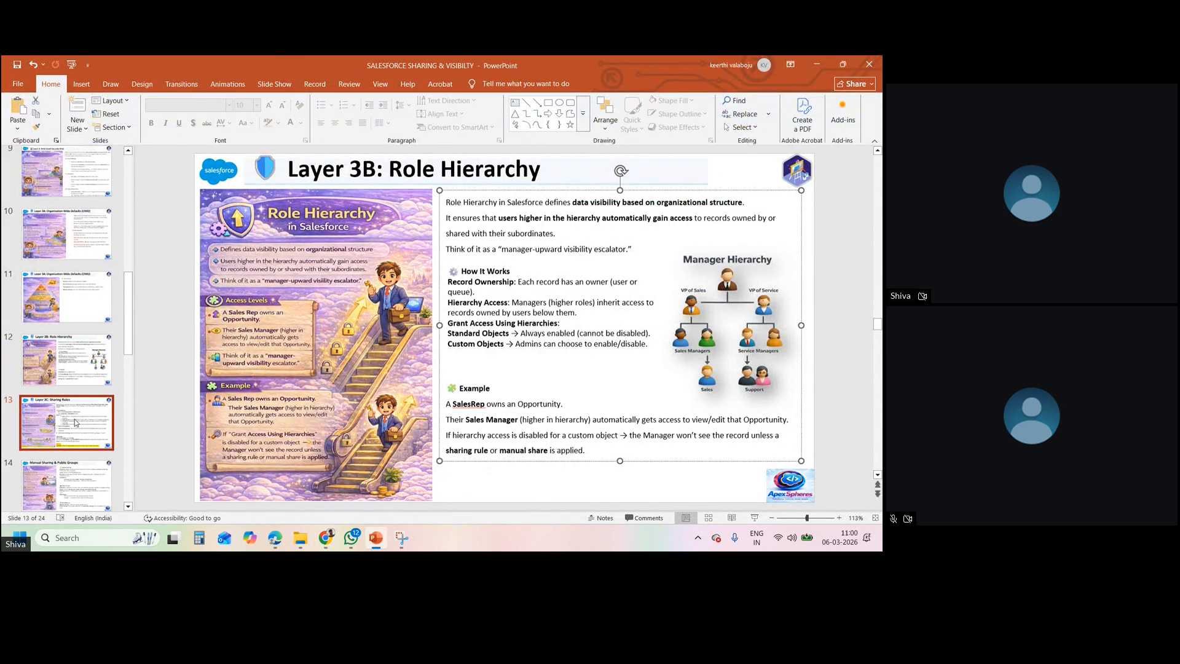
left_click(79, 372)
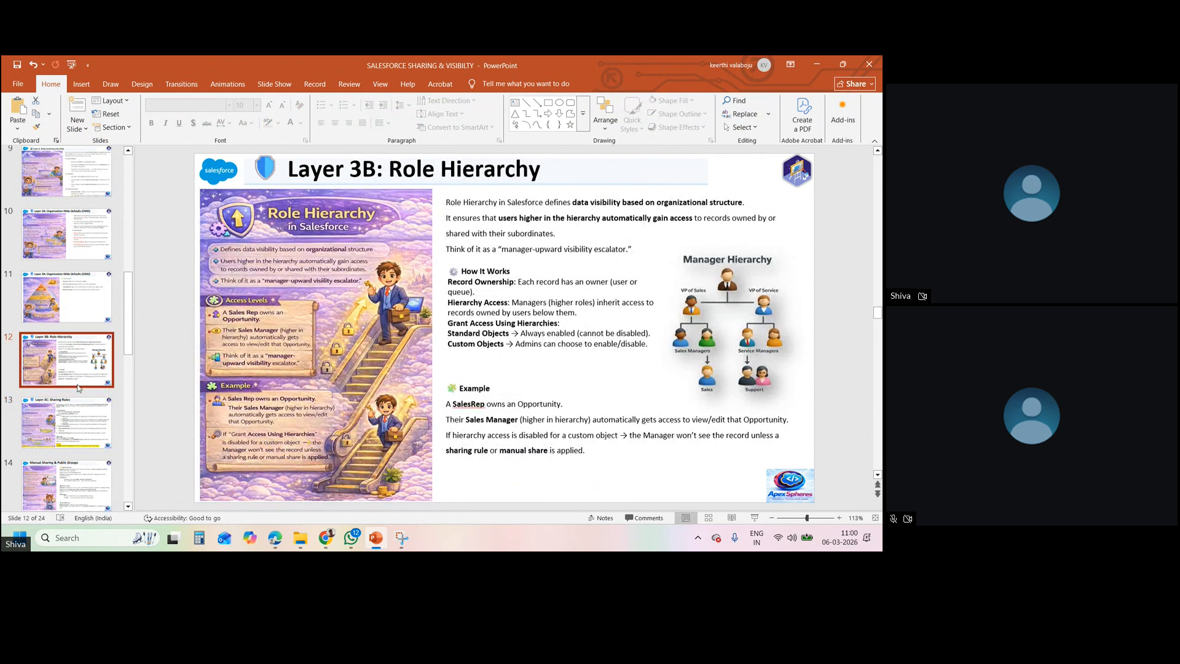
left_click(83, 415)
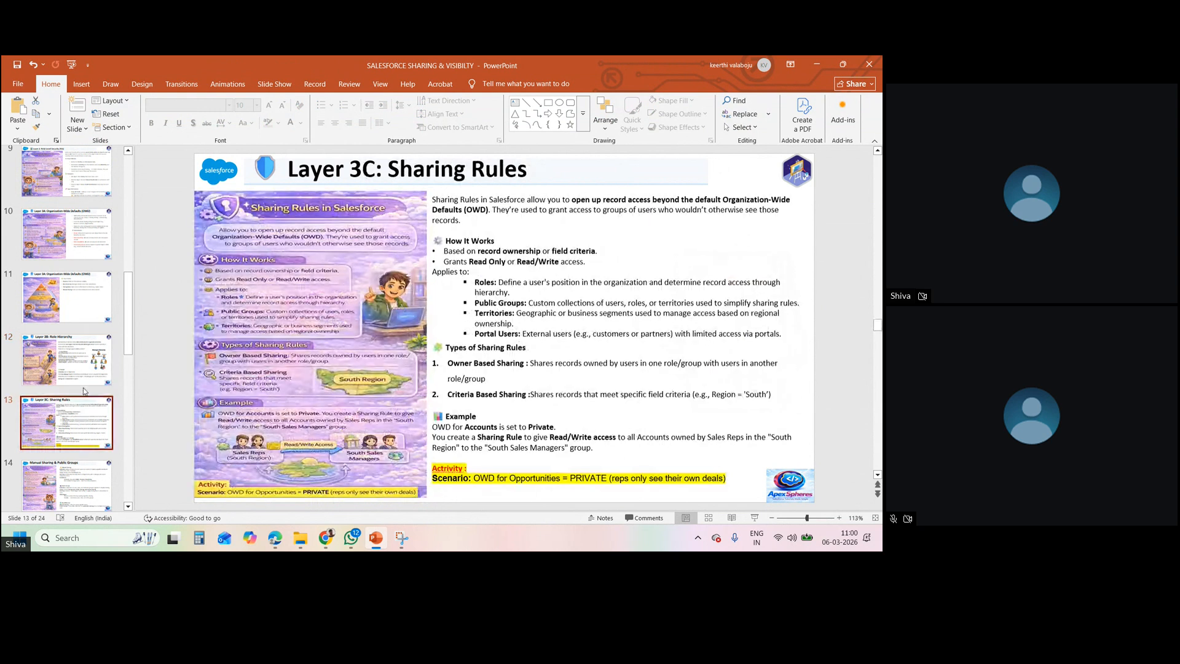
left_click(82, 382)
left_click(84, 414)
left_click(498, 268)
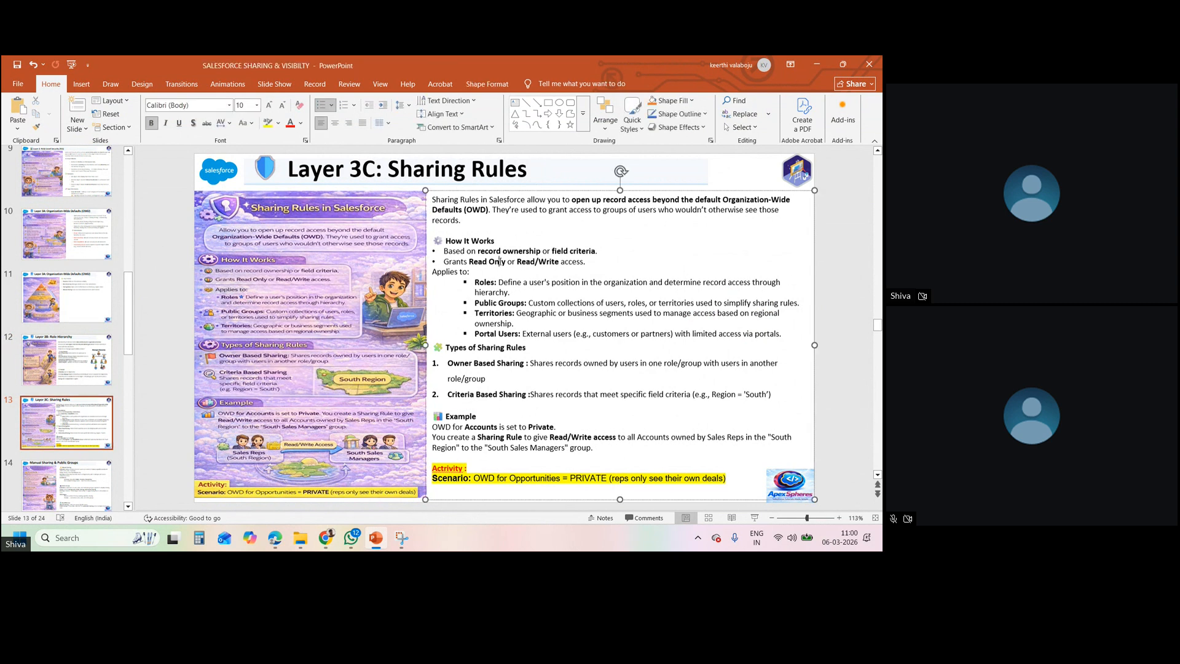
left_click(491, 381)
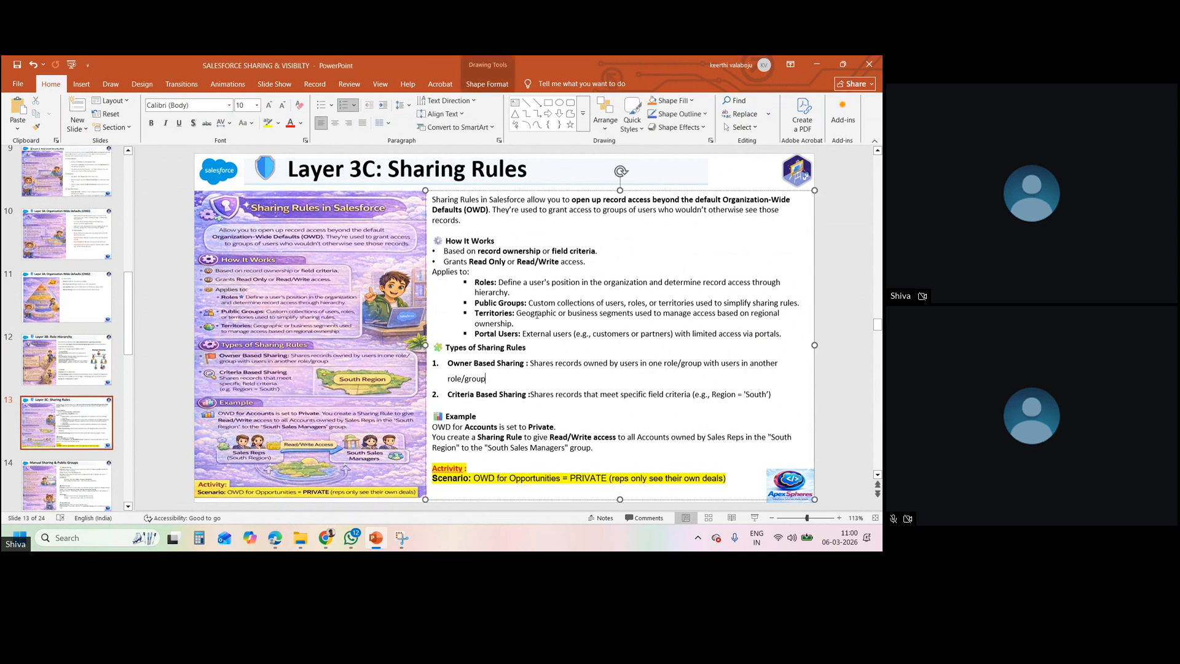
left_click(333, 536)
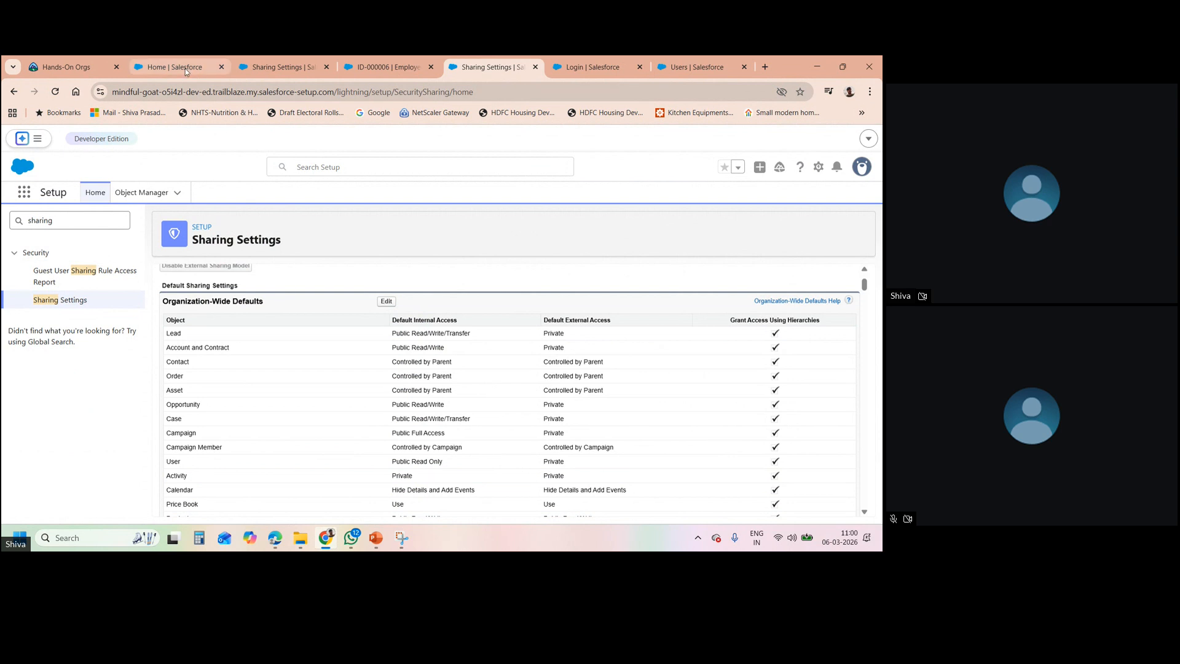
- Open employee ID-000006 and the recently viewed Employees list, checking the record's row actions
left_click(363, 62)
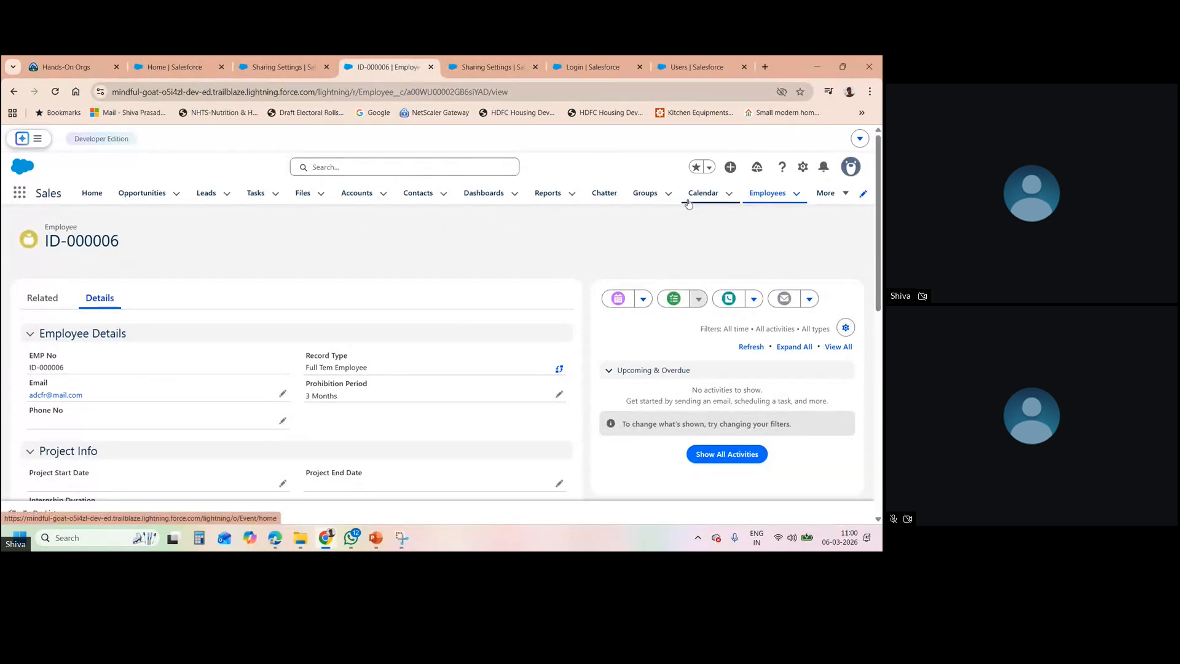
left_click(771, 193)
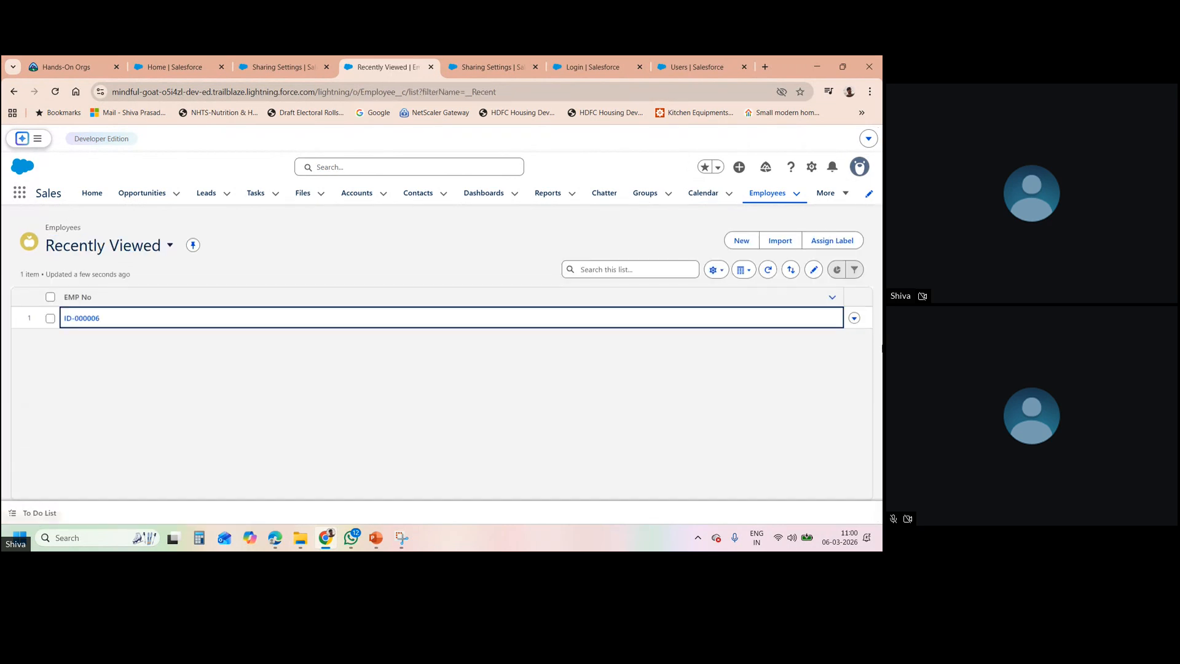
left_click(858, 322)
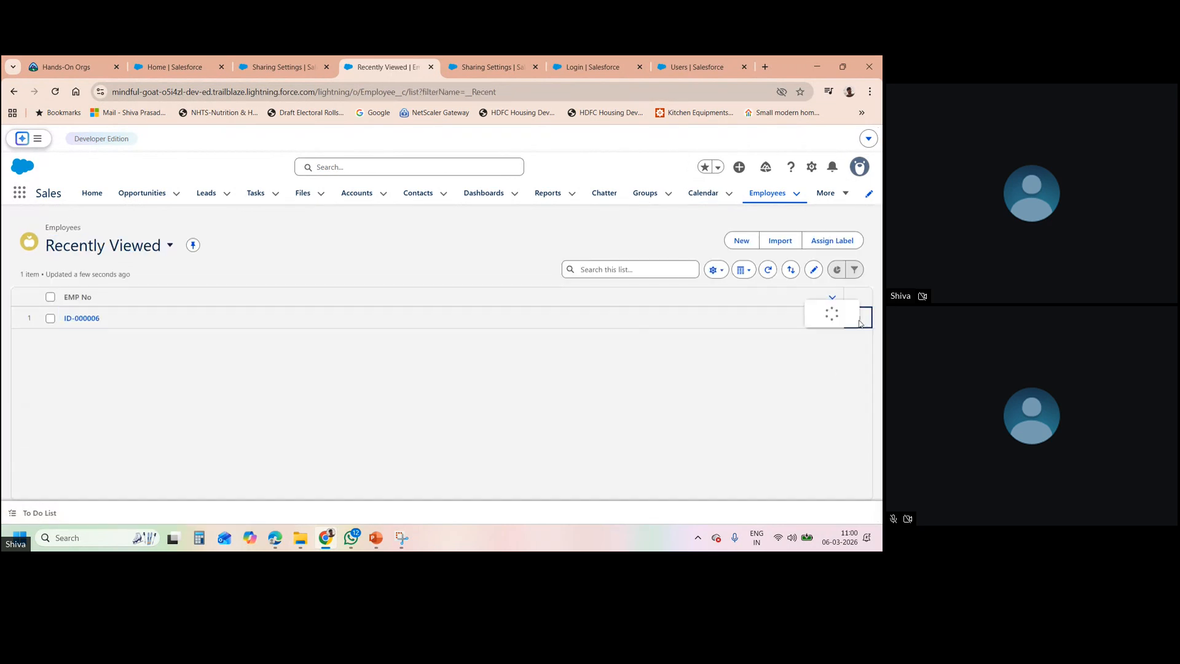
left_click(805, 371)
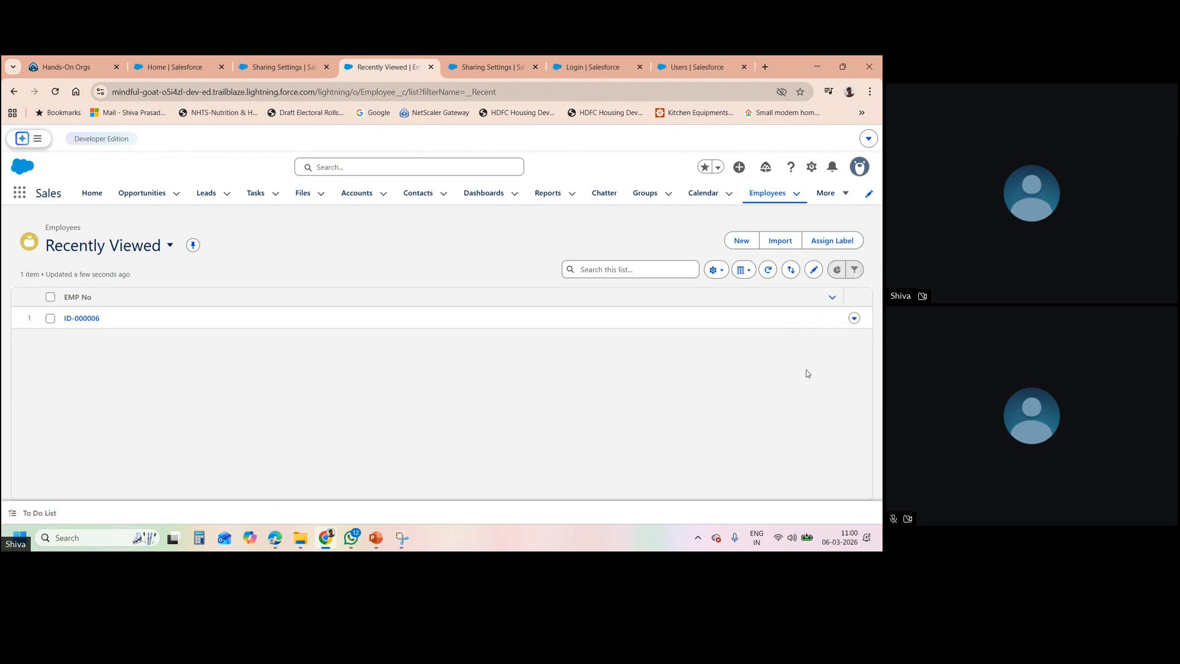
left_click(760, 191)
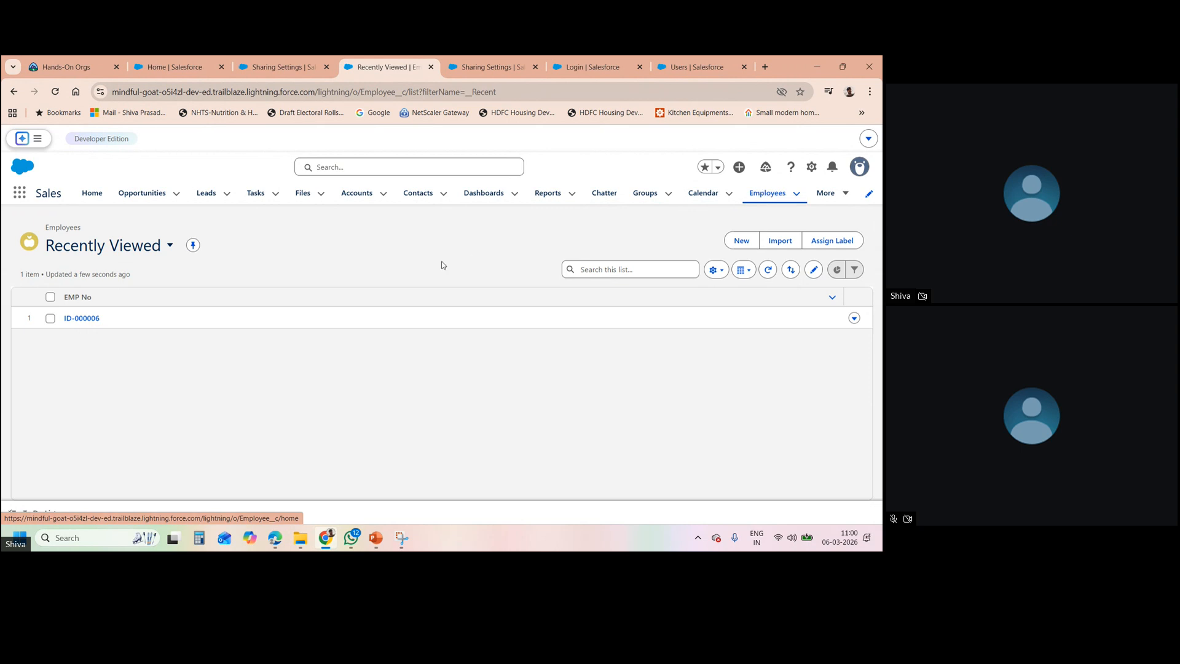
left_click(854, 318)
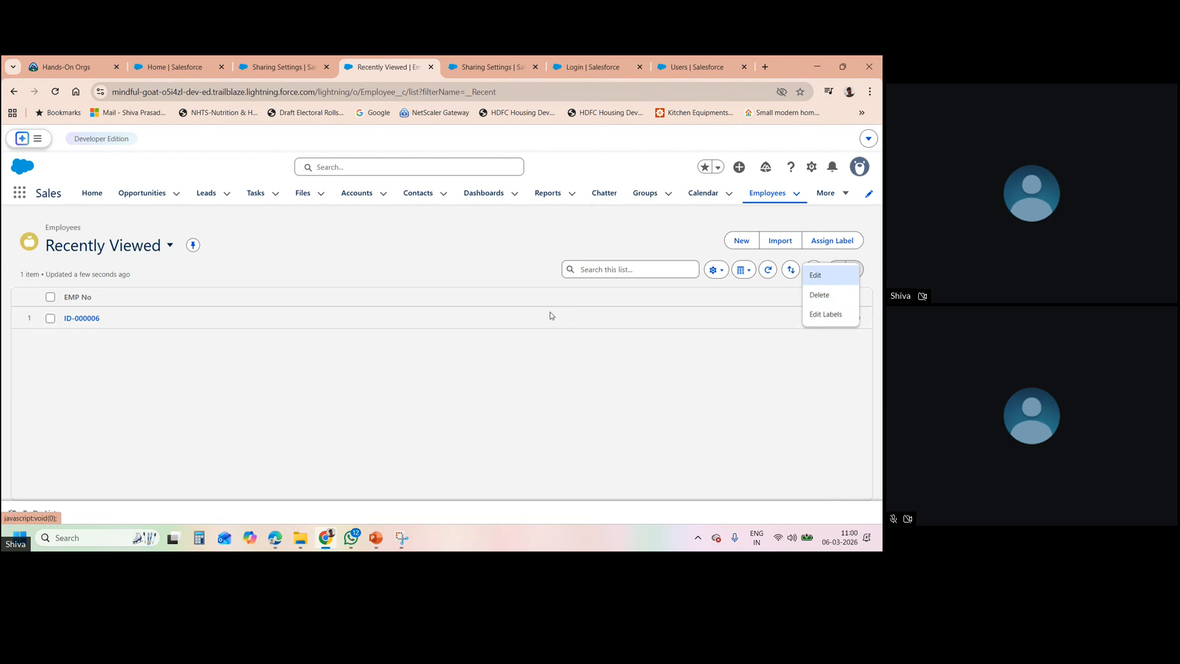
- Browse the Opportunities and Leads lists, ending on the recently viewed Accounts list
left_click(142, 194)
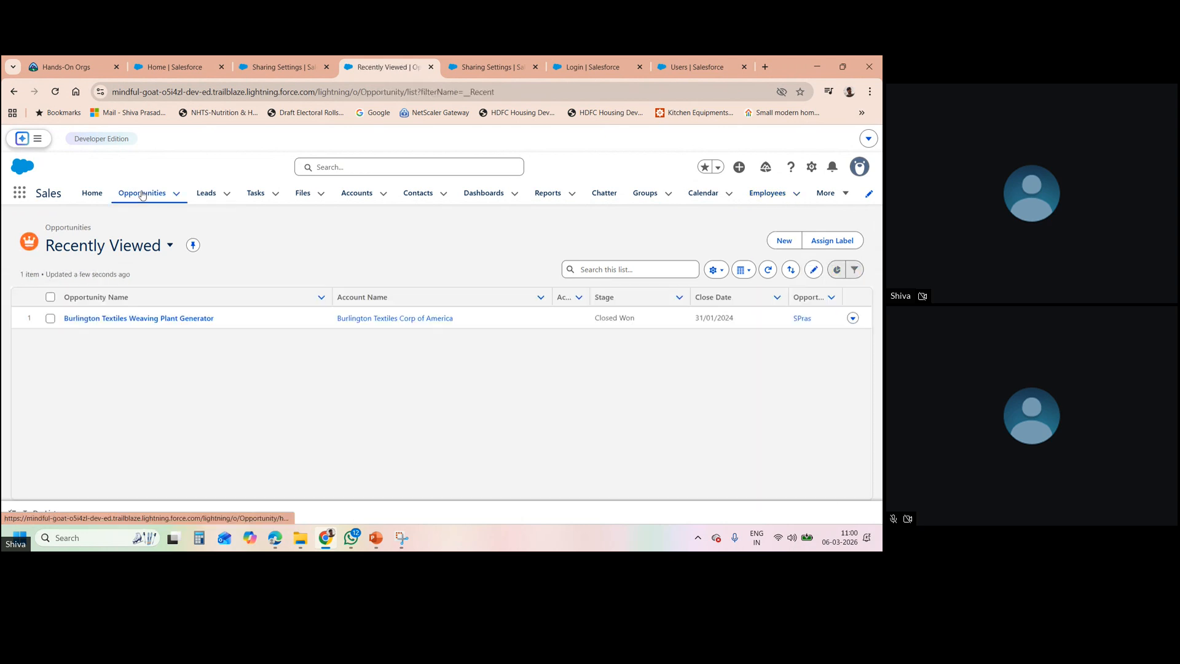
left_click(852, 318)
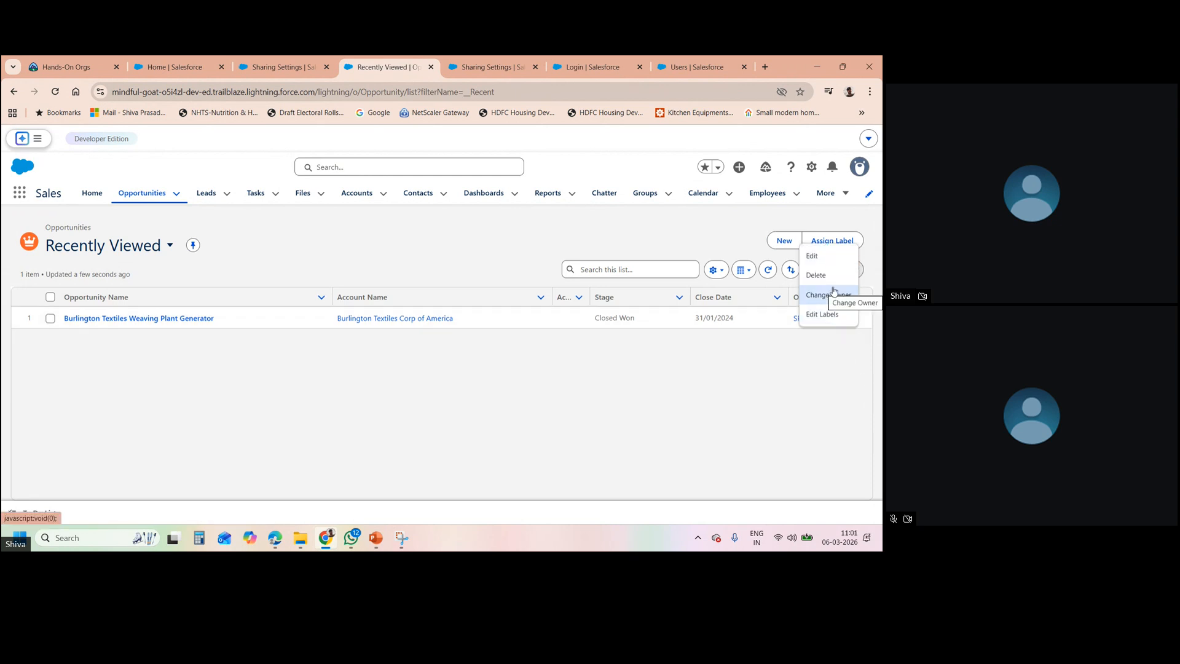
left_click(645, 383)
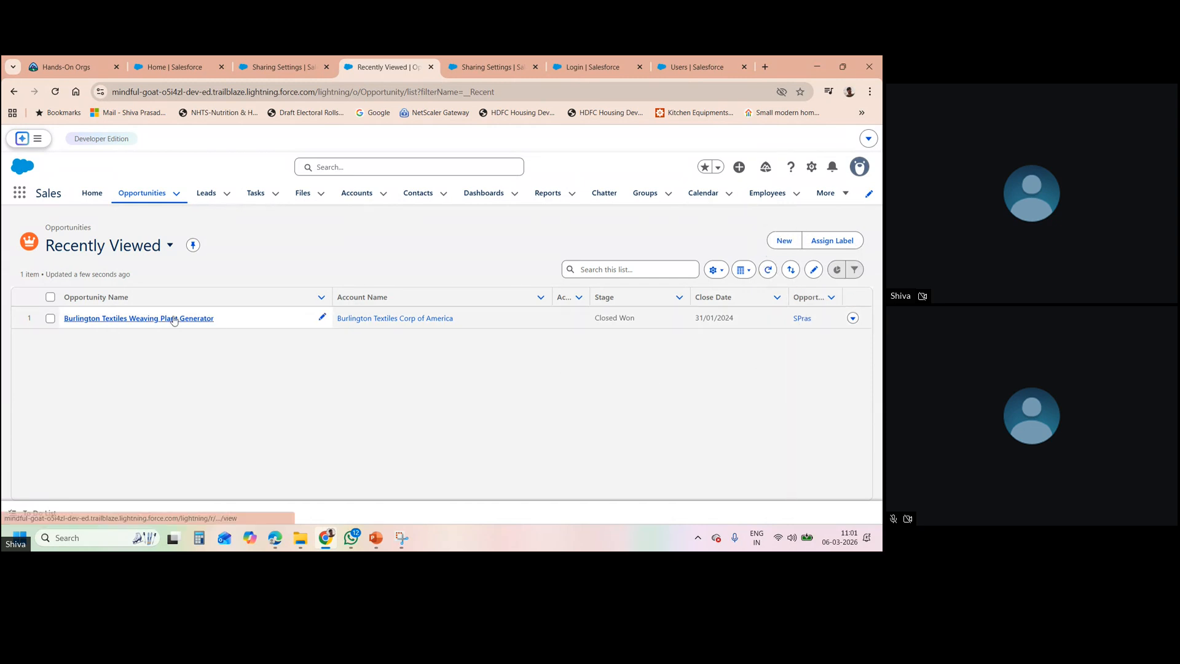
left_click(208, 194)
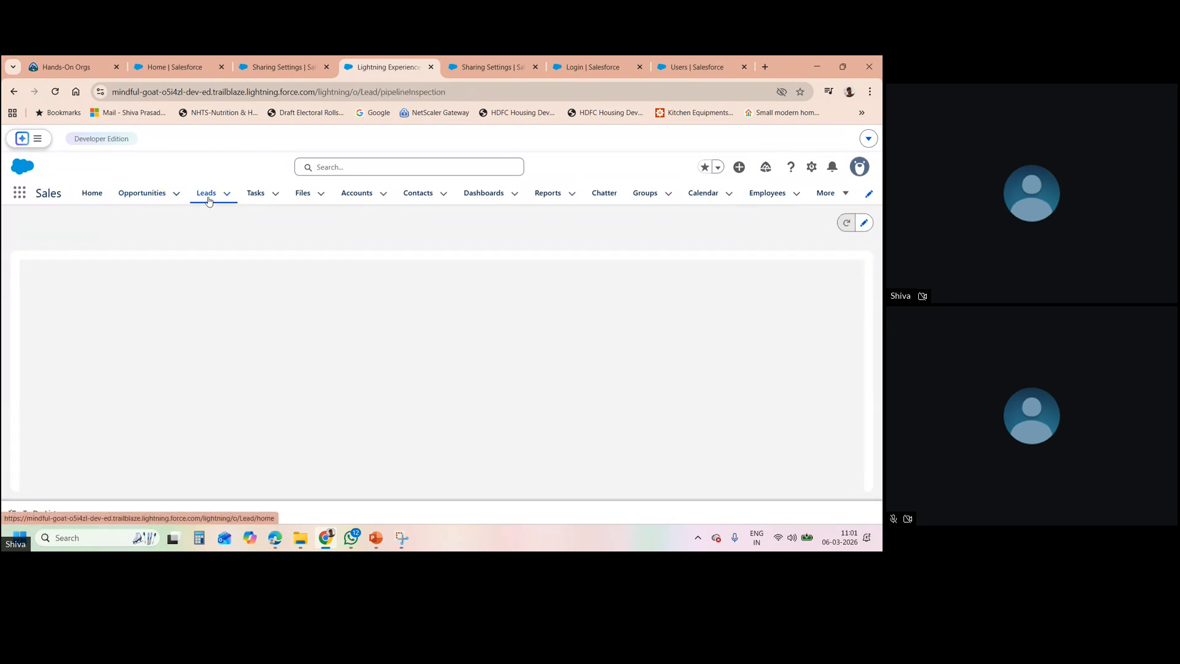
left_click(355, 195)
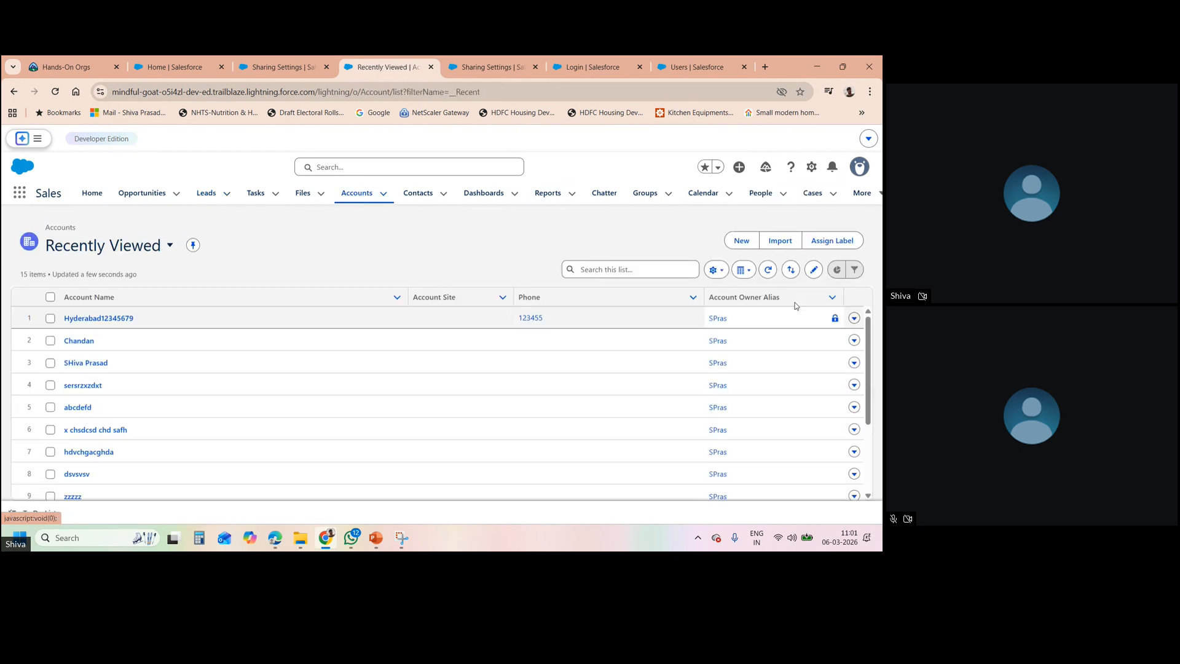
- Open the Hyderabad12345679 account record and choose Sharing from its actions menu
left_click(854, 319)
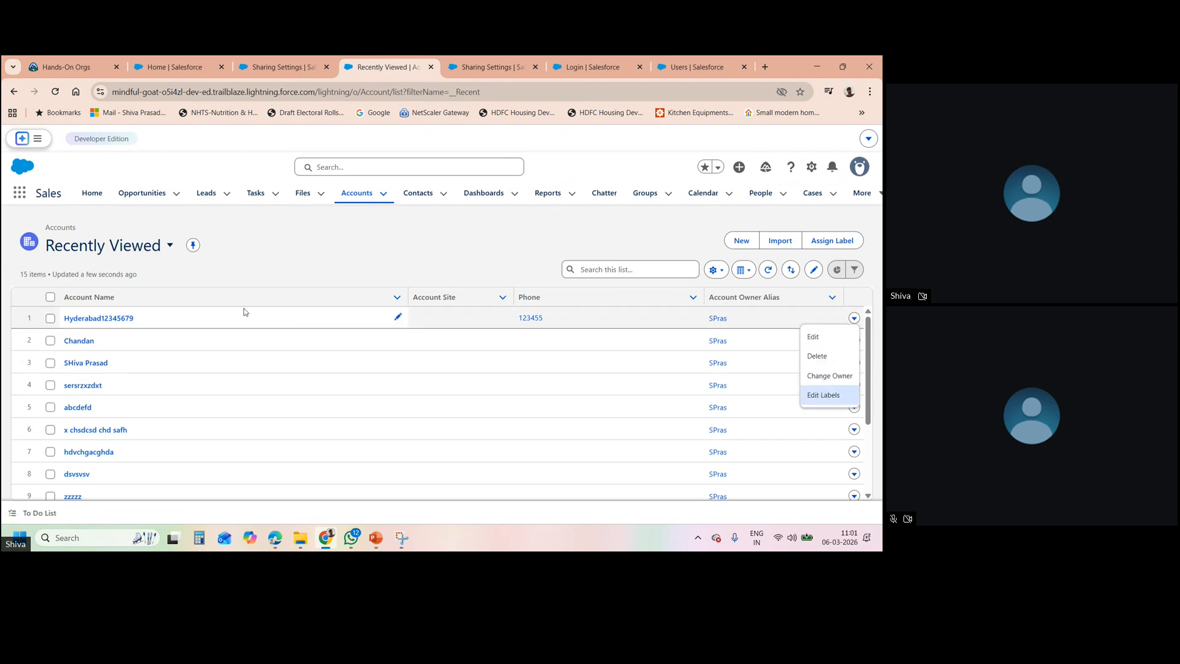
left_click(101, 318)
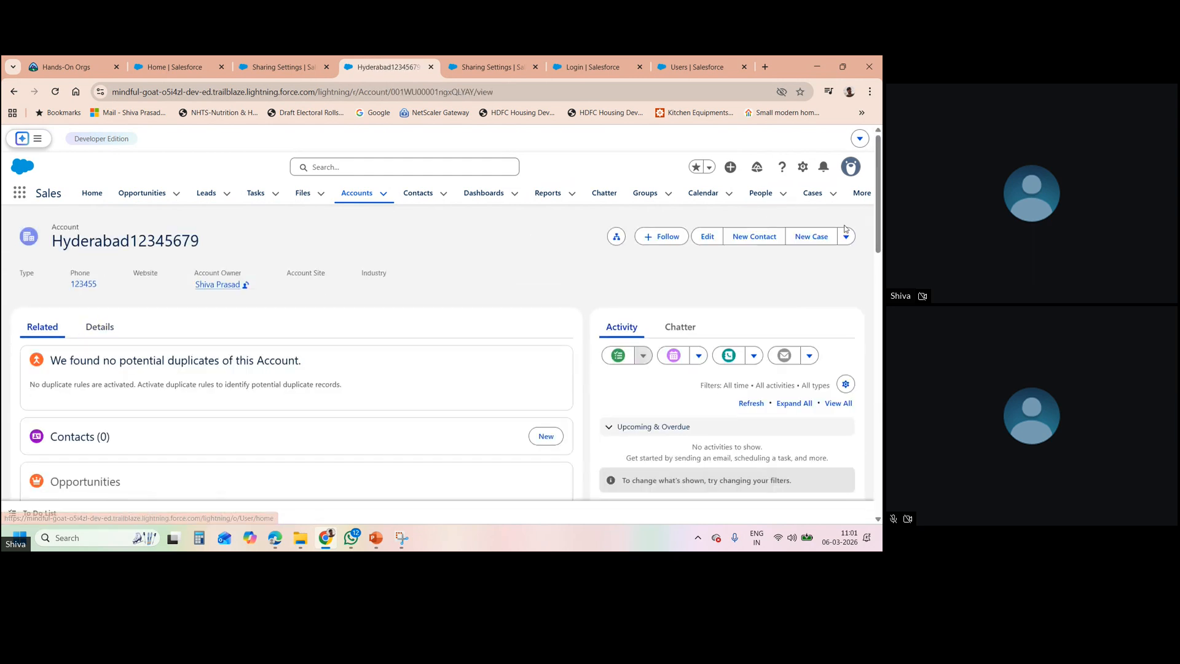
left_click(846, 236)
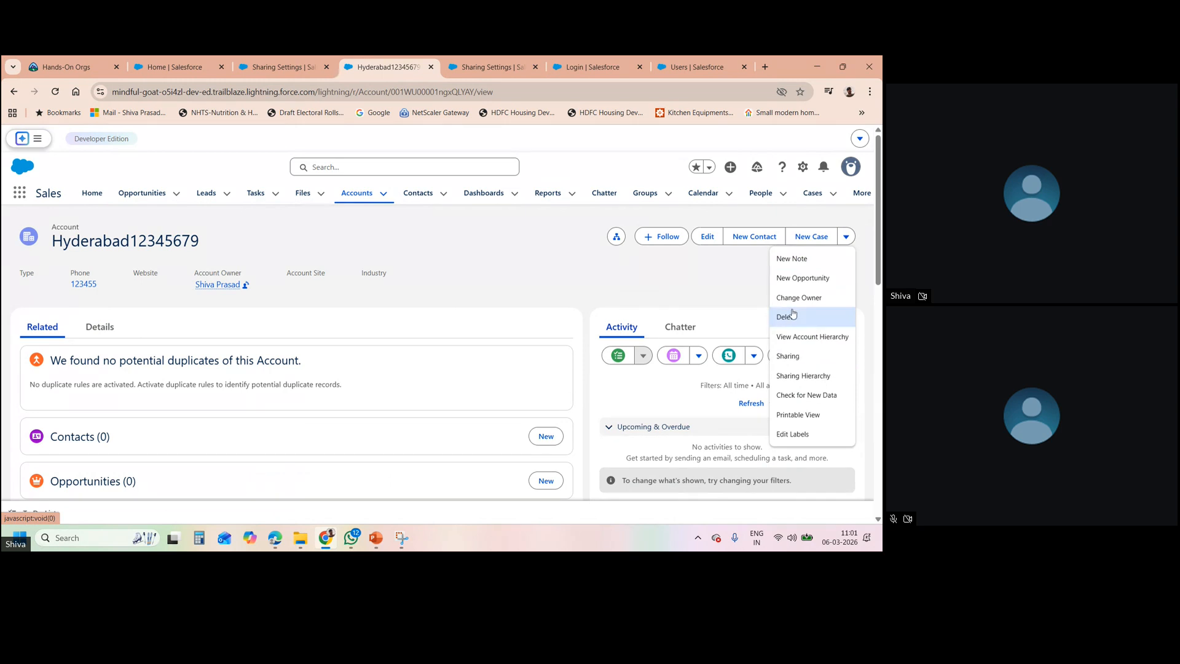
left_click(794, 356)
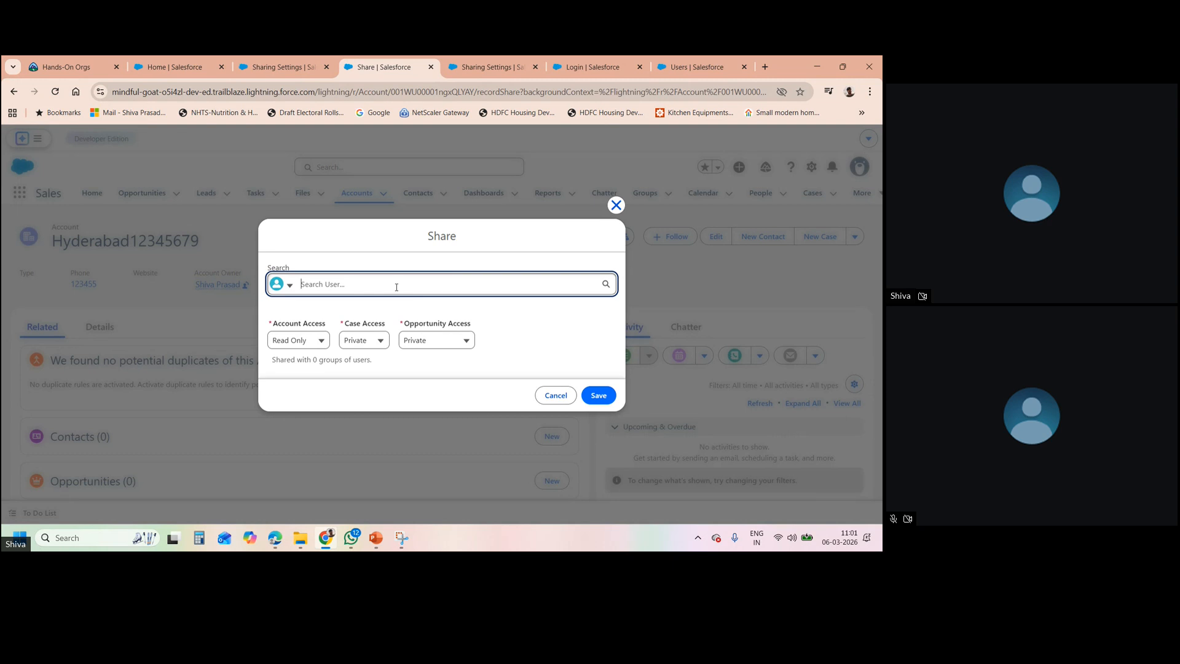
- Add Sales Supervisor Sai, keep Read Only account and Private case/opportunity access, and close unsaved
type("sai")
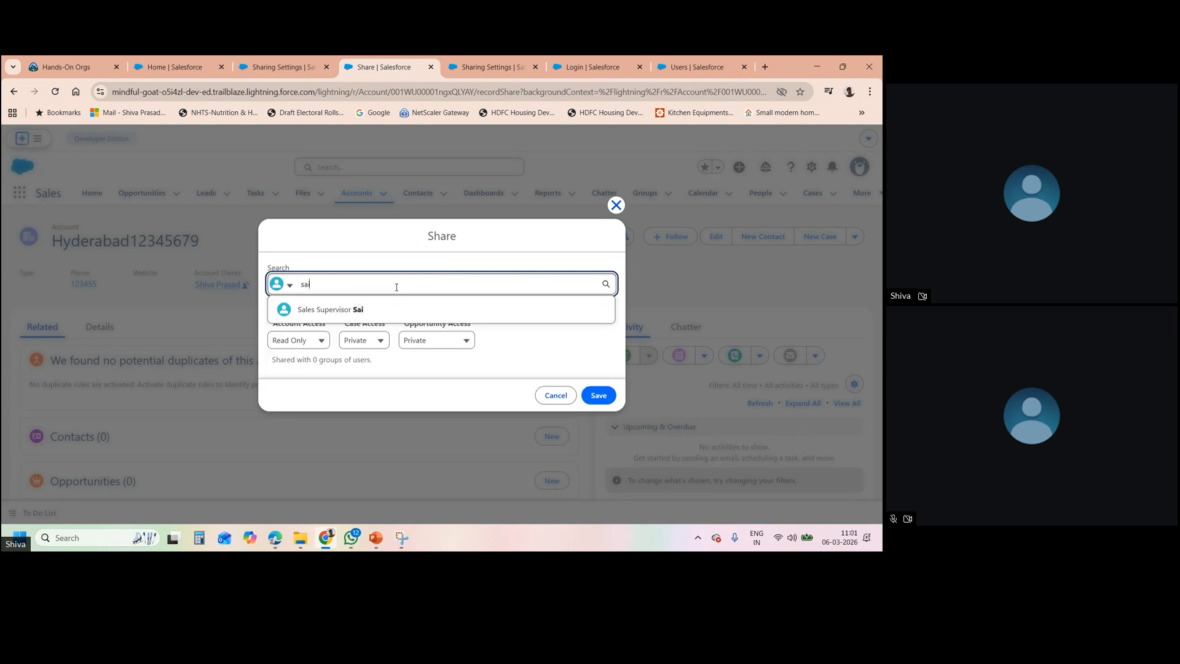
left_click(351, 308)
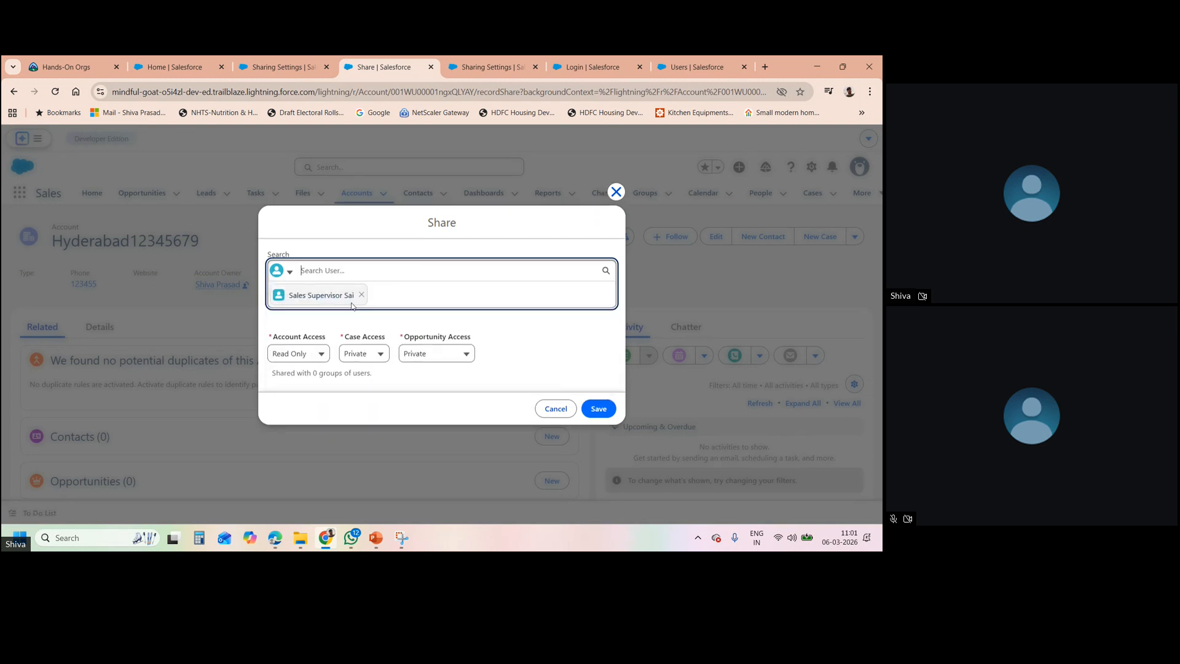
left_click(319, 353)
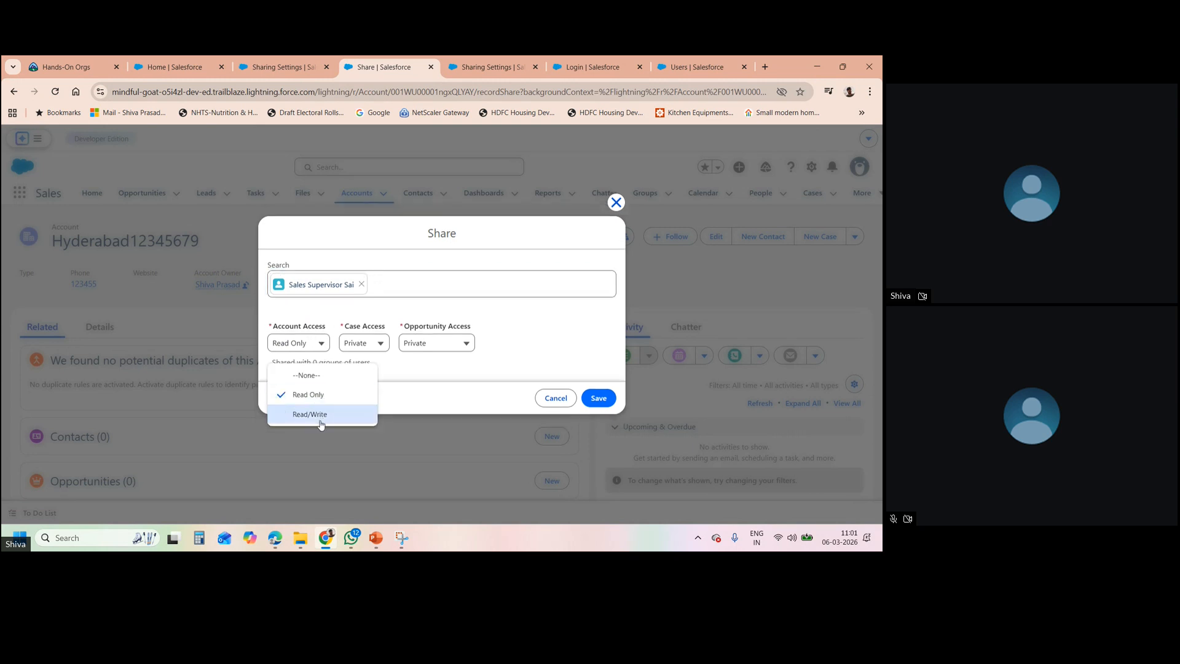
left_click(388, 380)
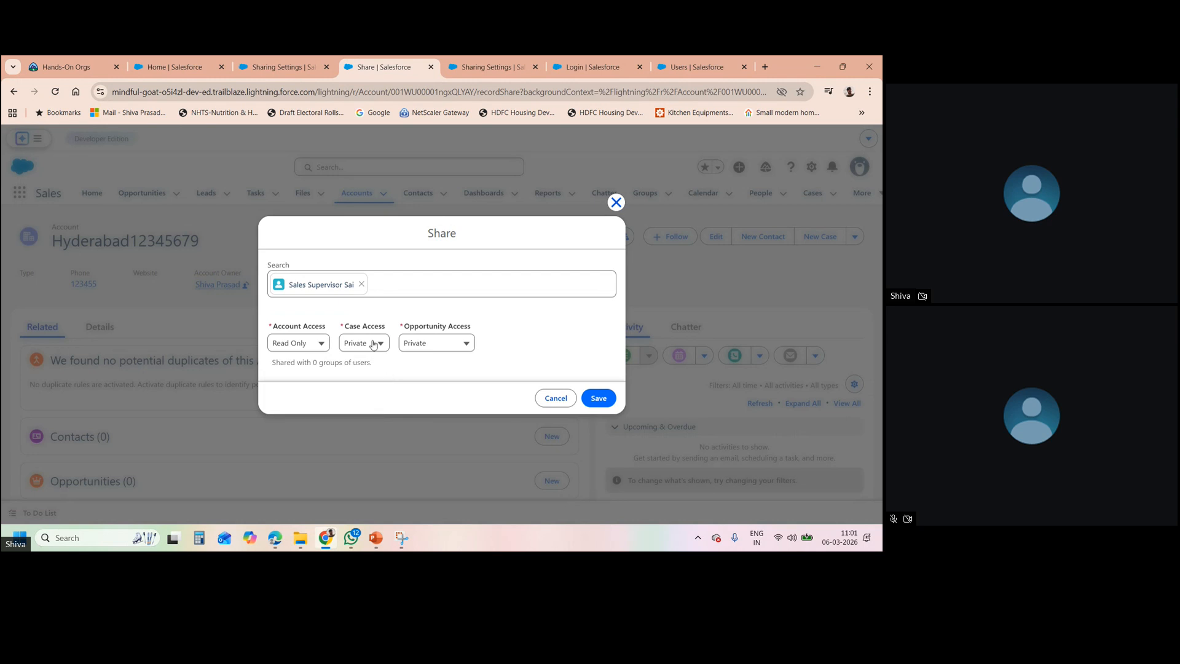
left_click(373, 344)
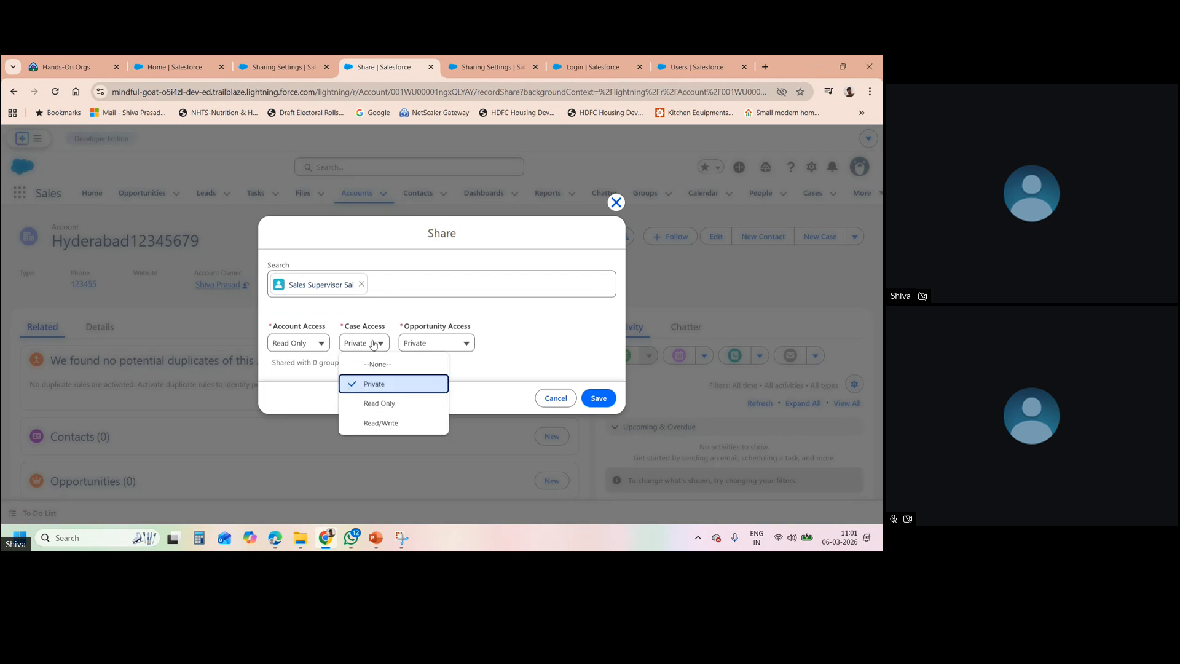
left_click(411, 343)
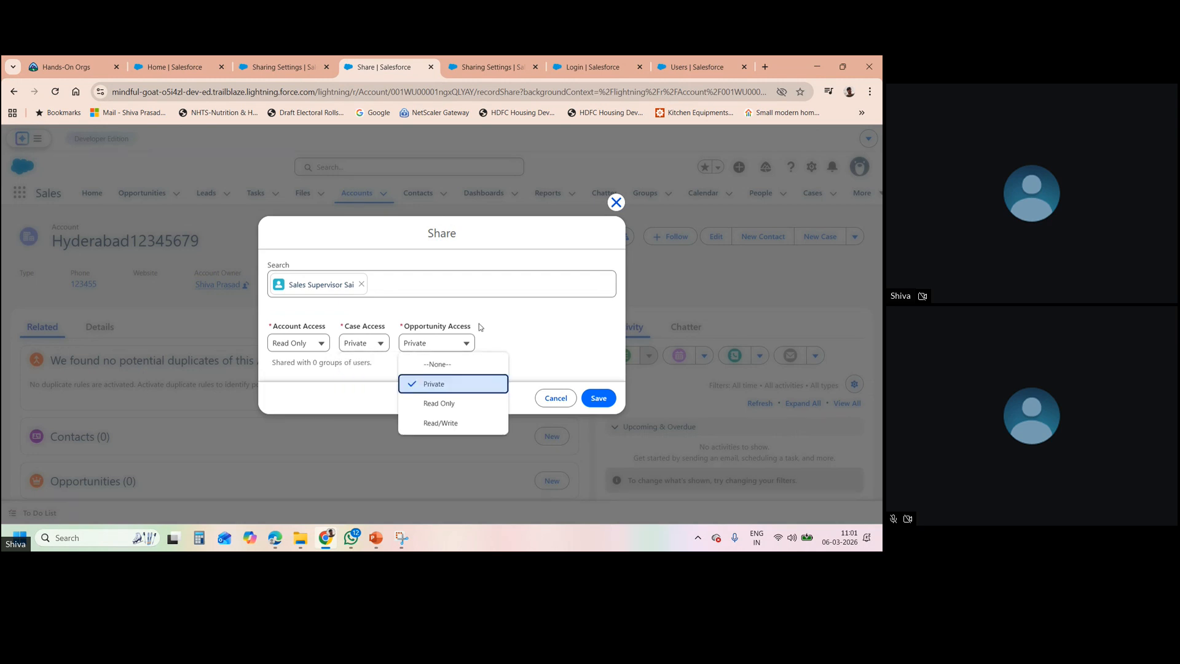
left_click(514, 322)
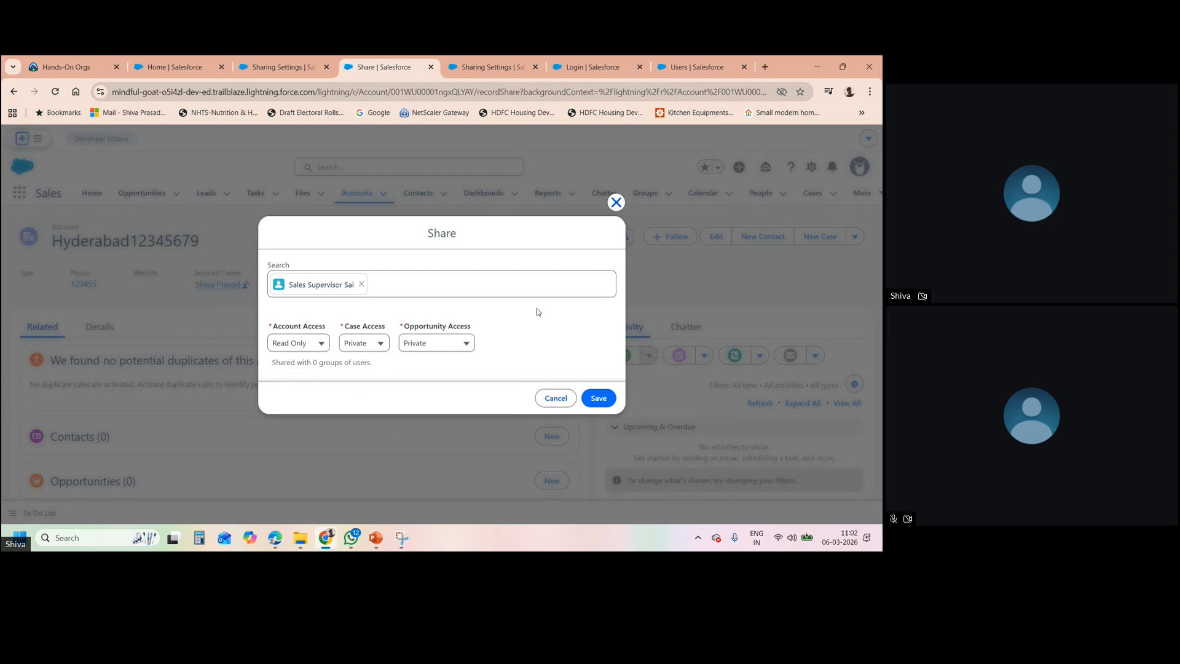
left_click(616, 202)
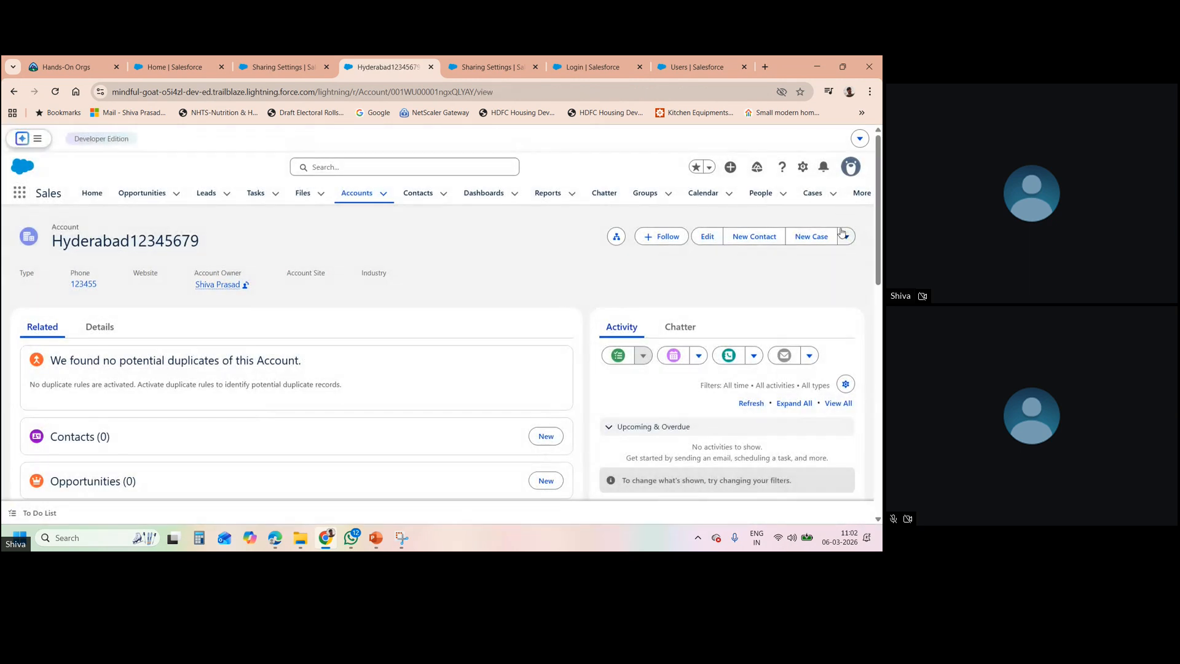
- Reopen and close the account's Share dialog (0 groups), then go to Employees via More
left_click(844, 236)
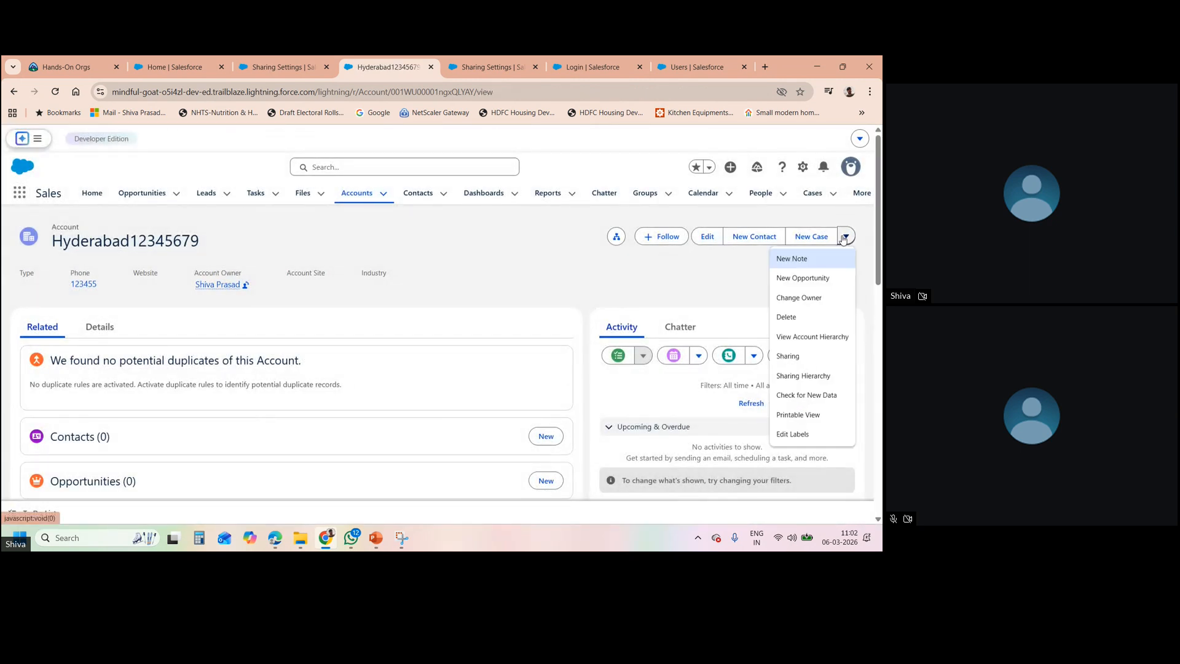
left_click(815, 355)
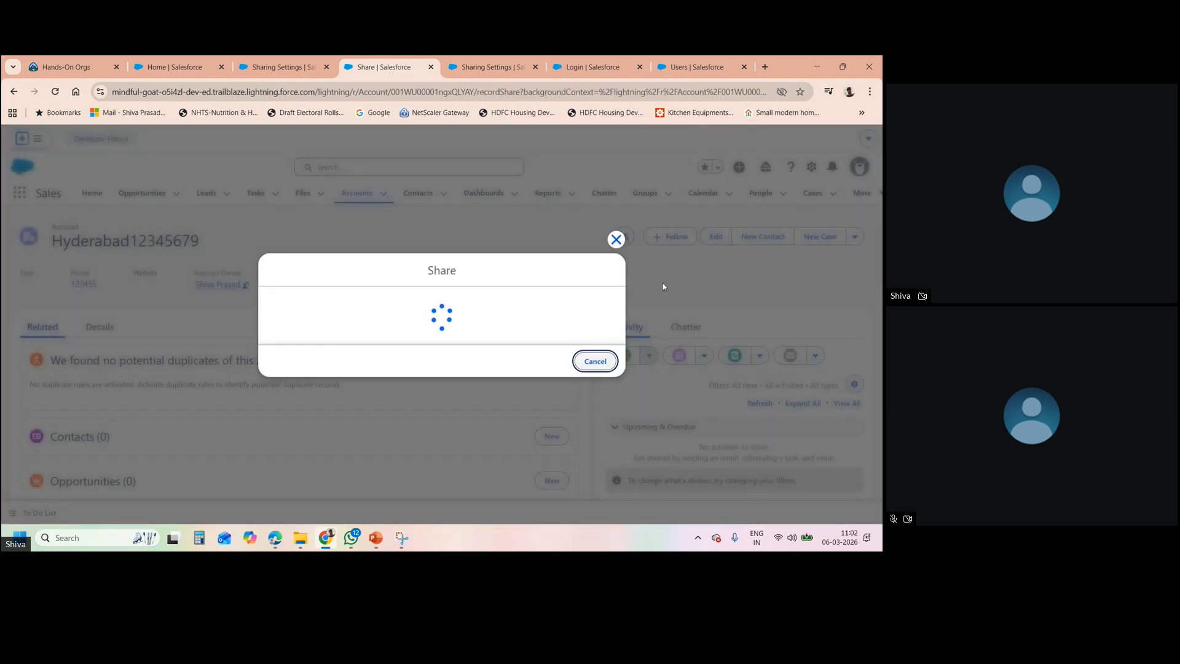
left_click(611, 209)
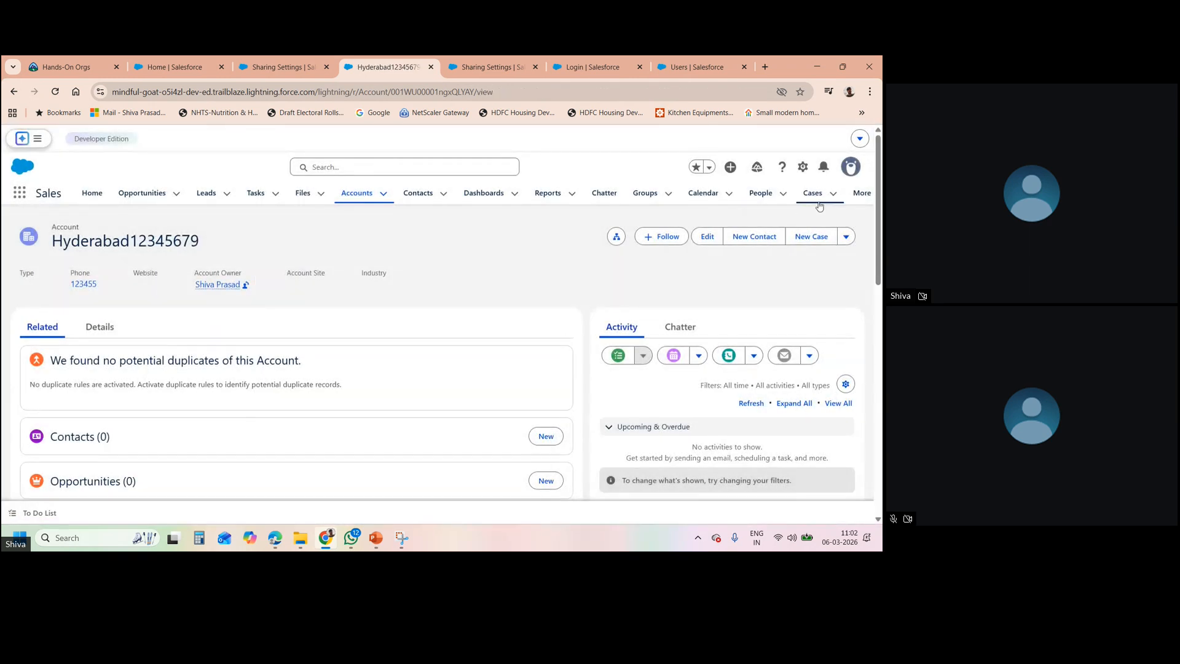
left_click(868, 195)
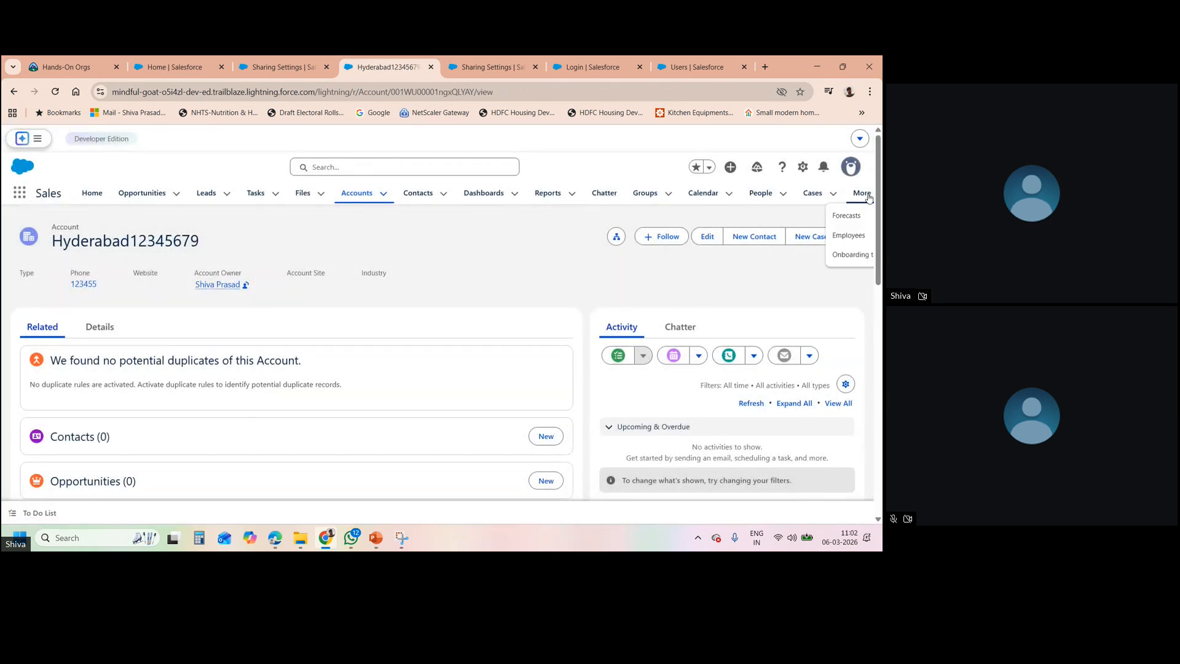
left_click(848, 236)
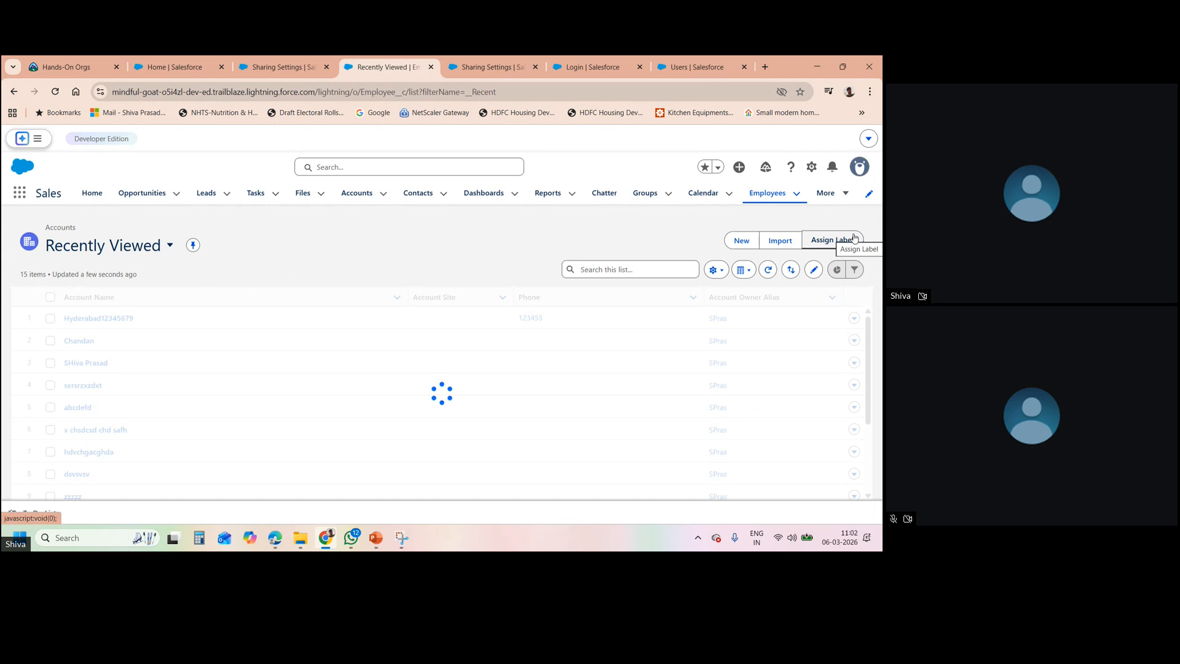
- Switch from Salesforce to the Zoho Meeting window with Alt+Tab
key("alt+Tab")
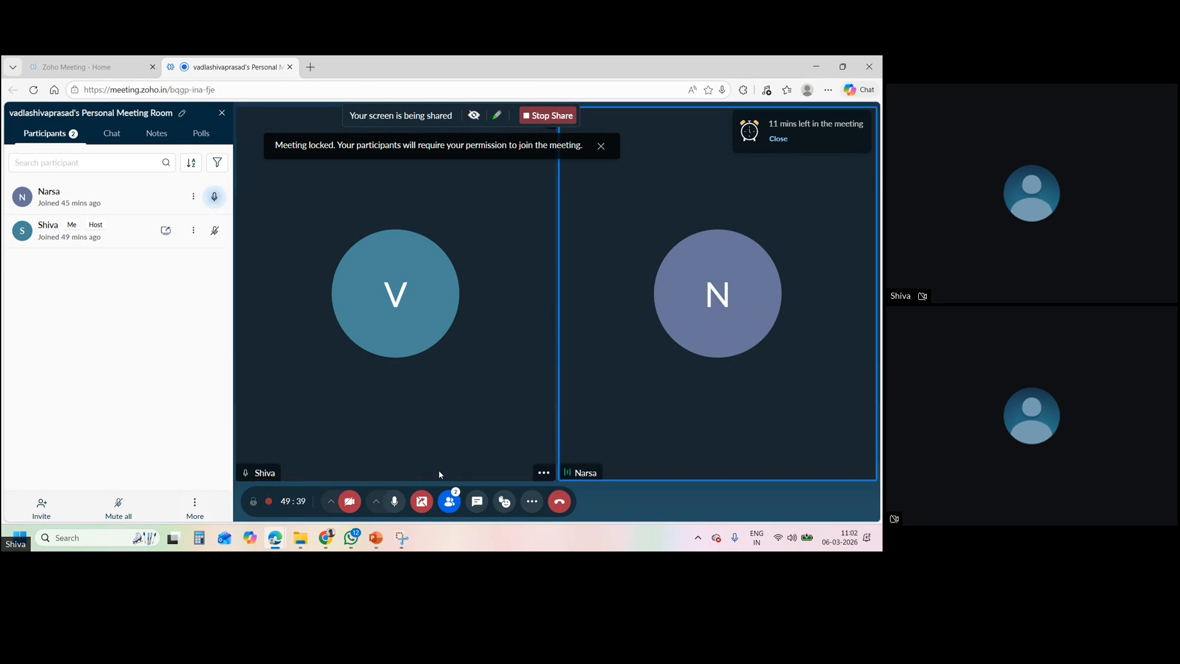
- View the PowerPoint Sharing Rules slide, then return through Zoho Meeting to the Salesforce Accounts list
mouse_move(317, 544)
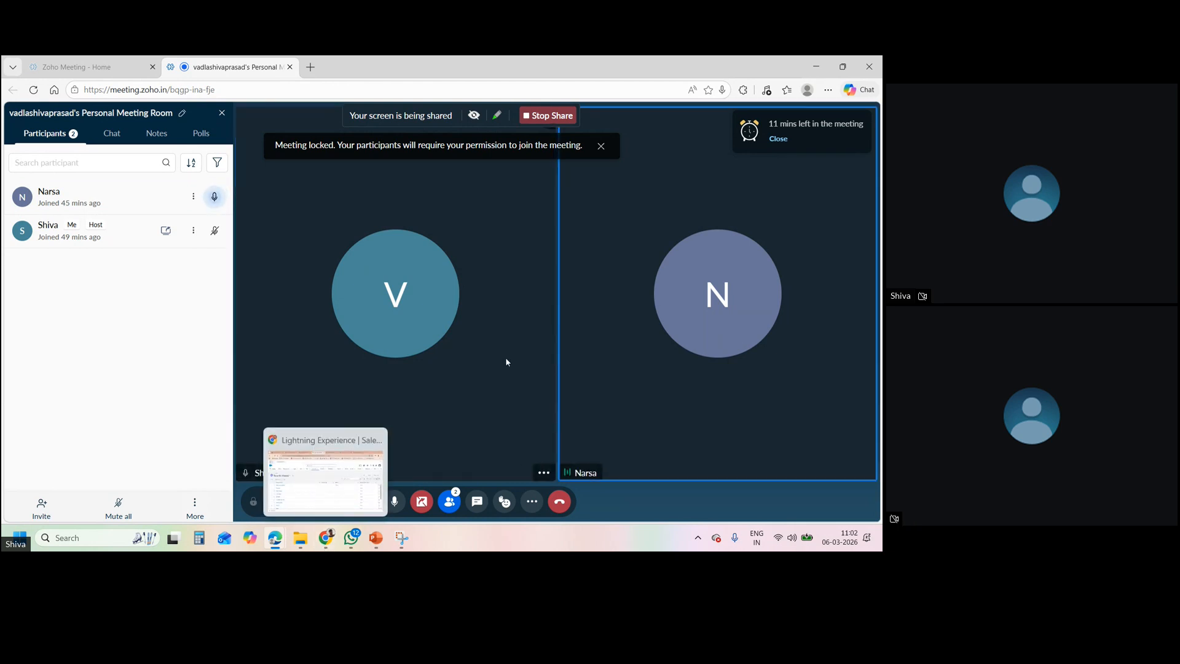
left_click(382, 539)
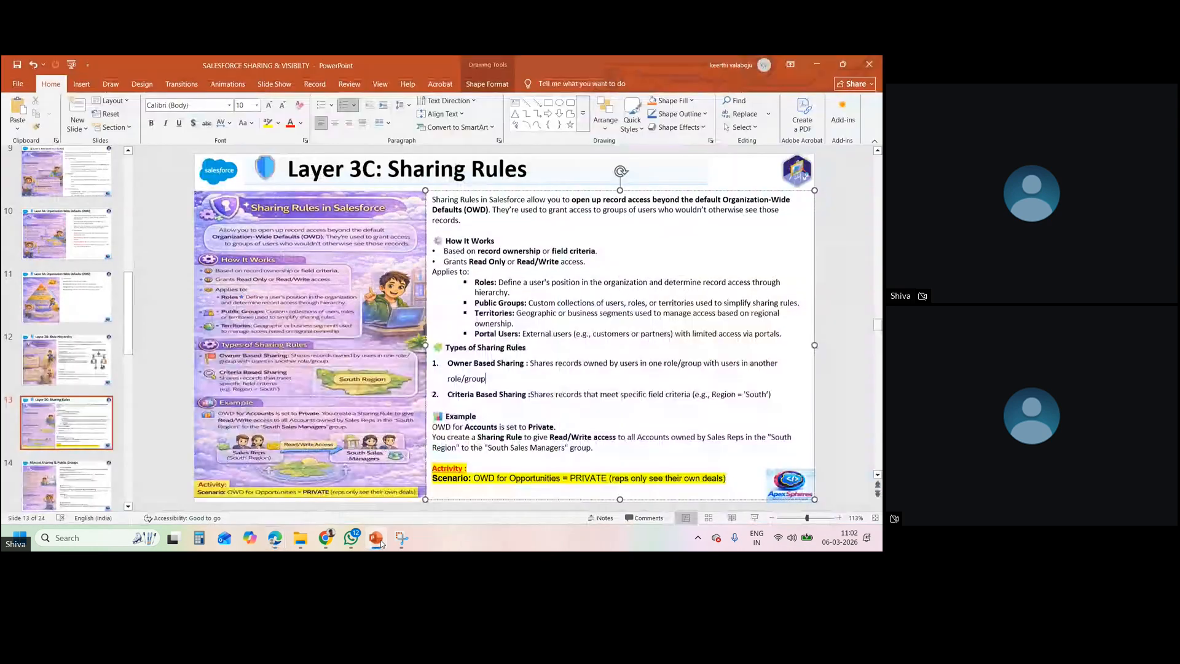
mouse_move(275, 539)
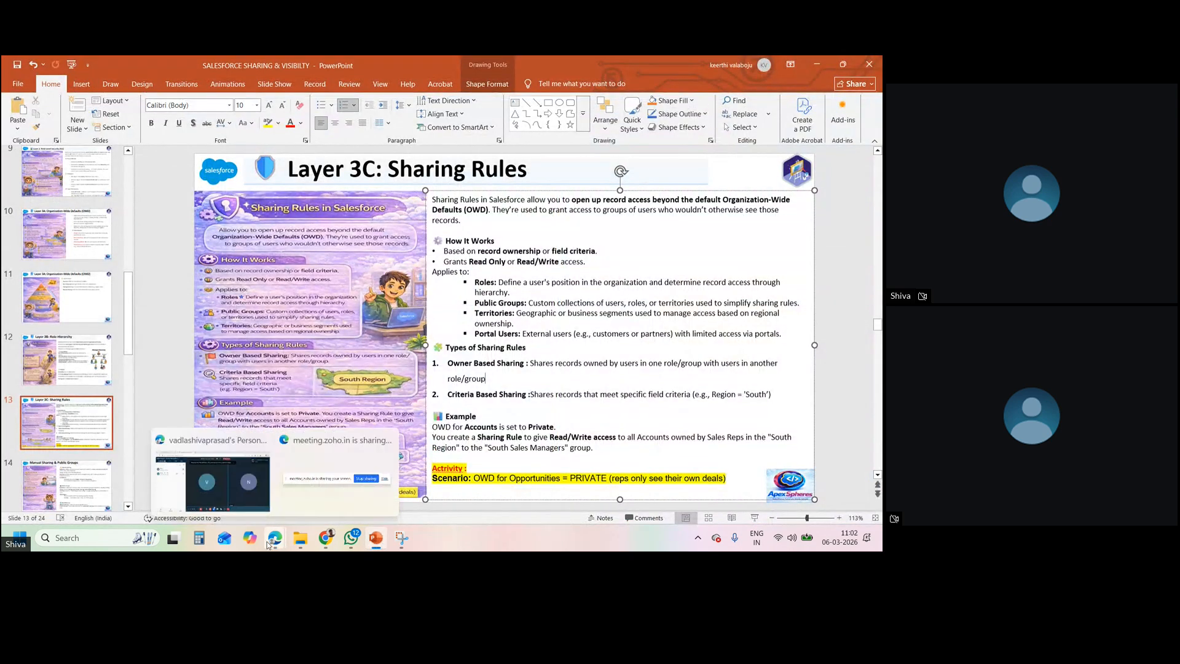
left_click(237, 489)
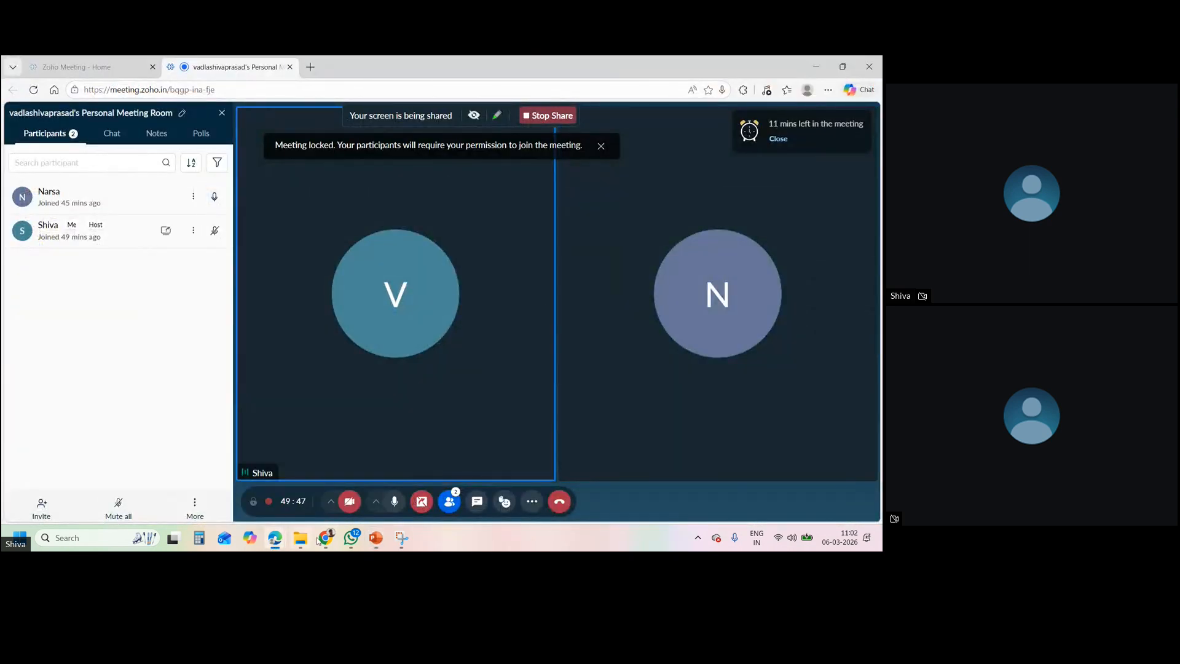
mouse_move(322, 539)
left_click(326, 479)
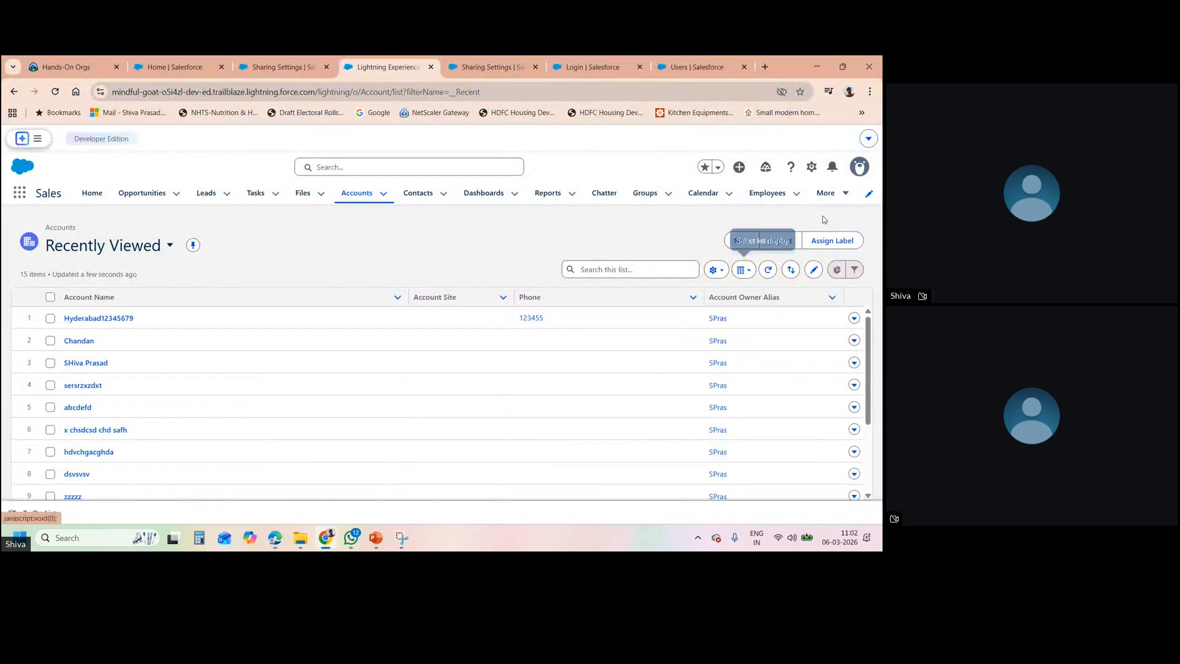
- Move between Accounts, Opportunities and browser tabs, then open Burlington Textiles Weaving Plant Generator
left_click(349, 201)
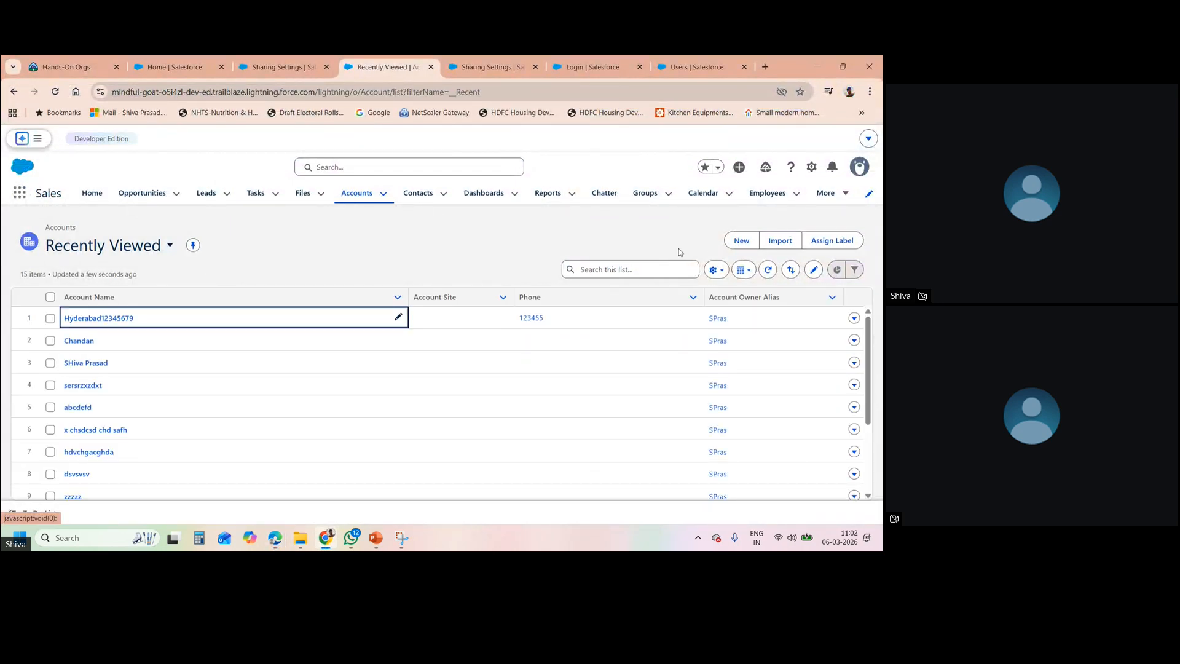
left_click(143, 194)
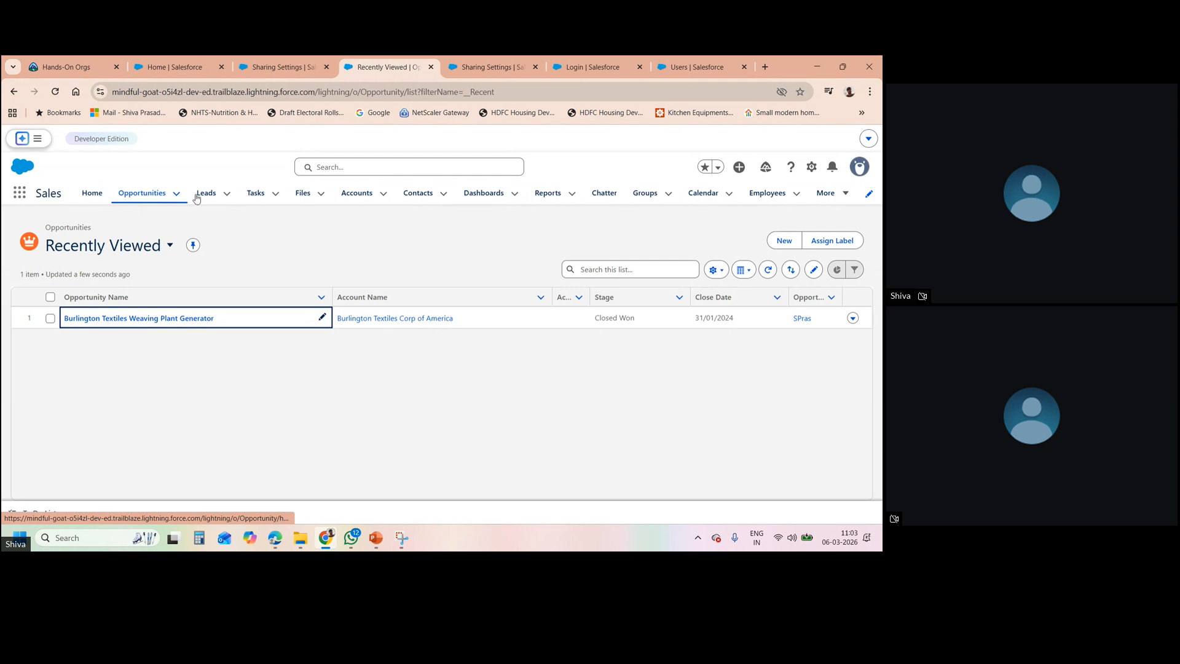
left_click(351, 198)
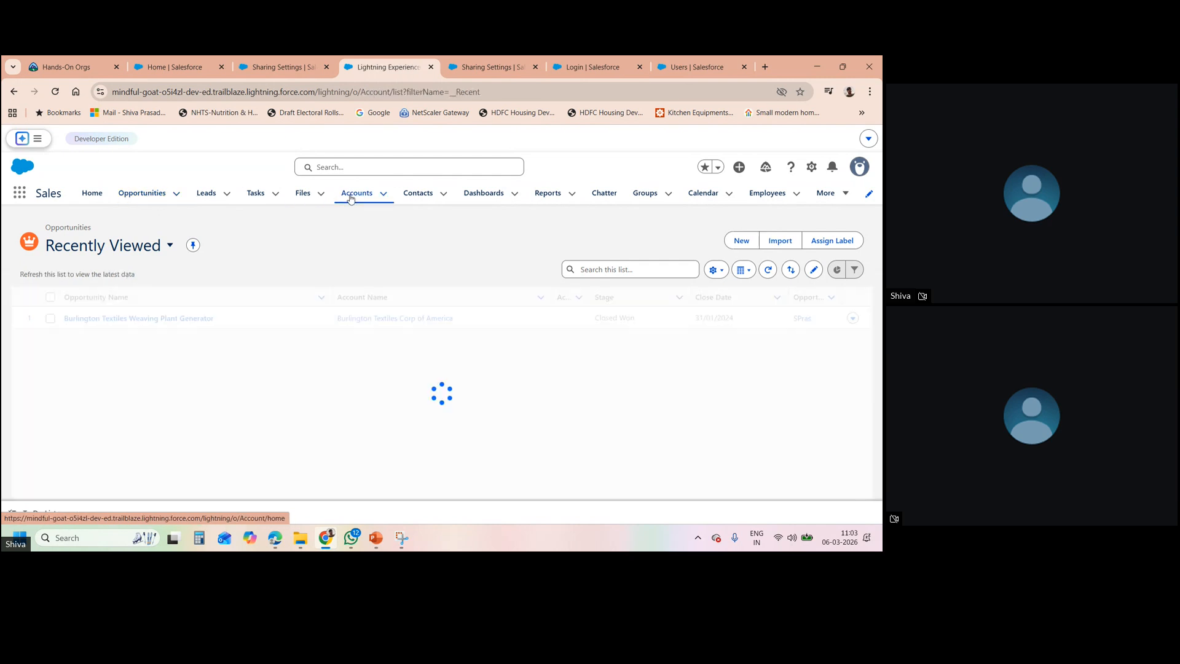
left_click(123, 193)
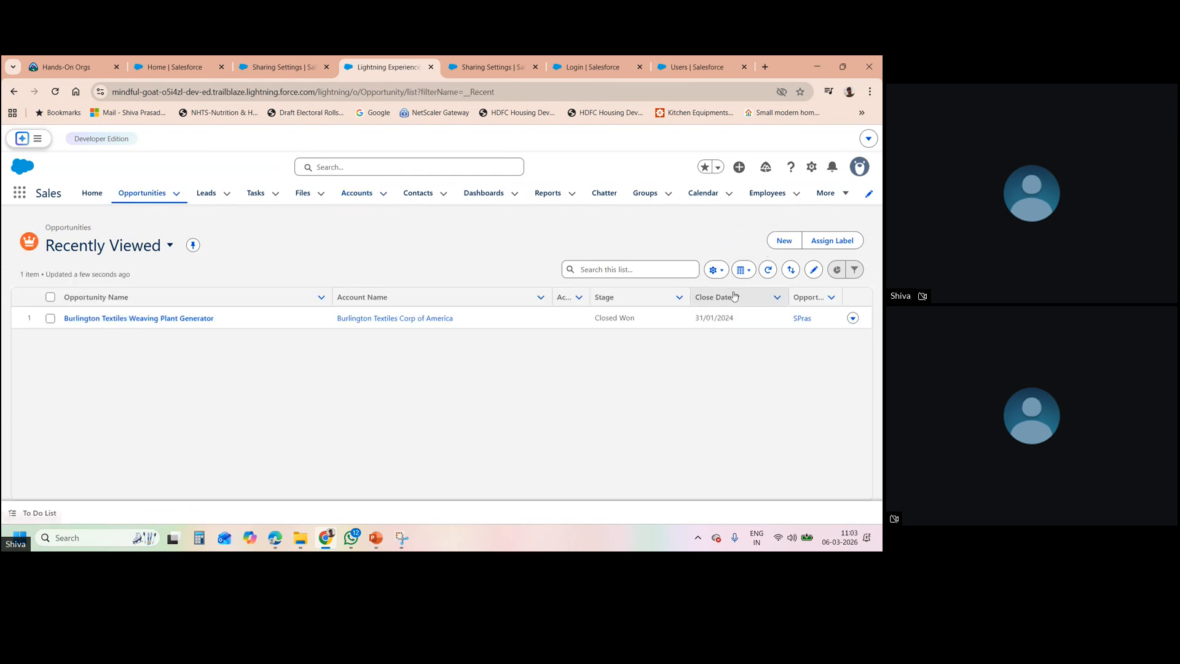
left_click(184, 64)
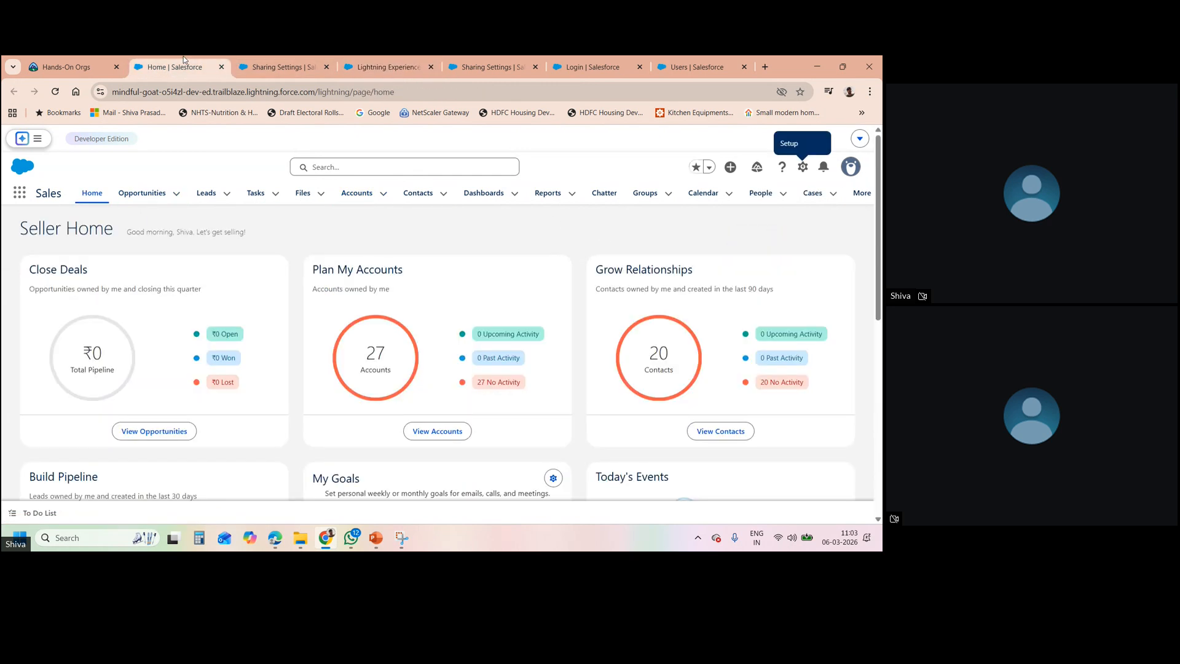
left_click(293, 68)
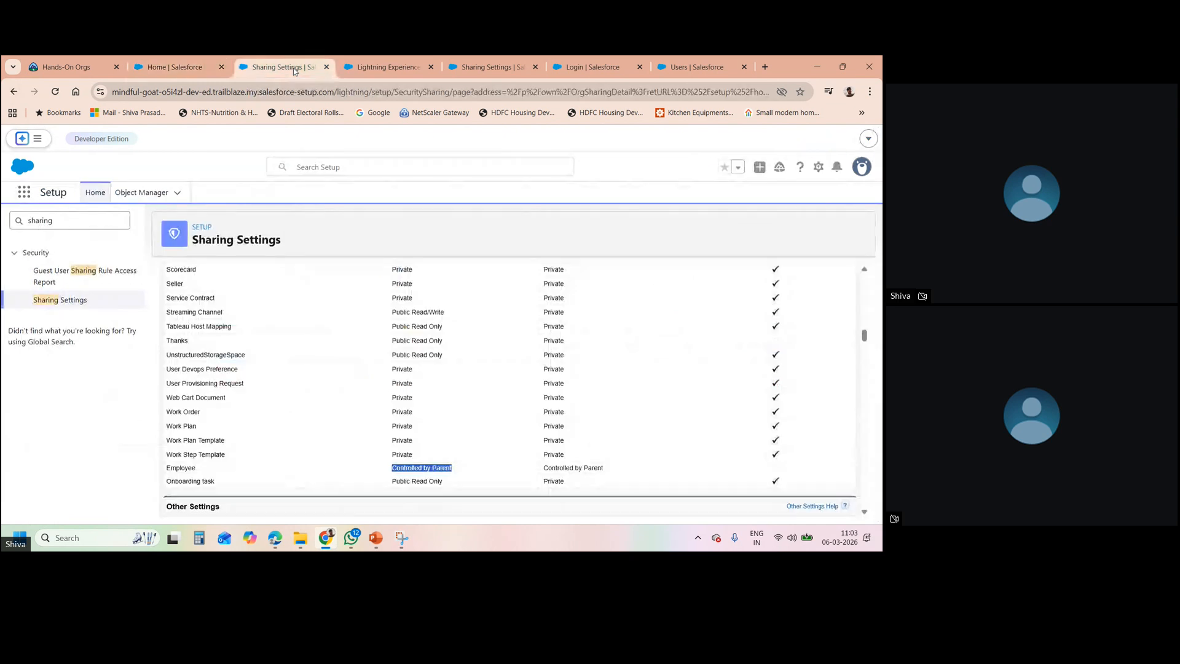
left_click(386, 68)
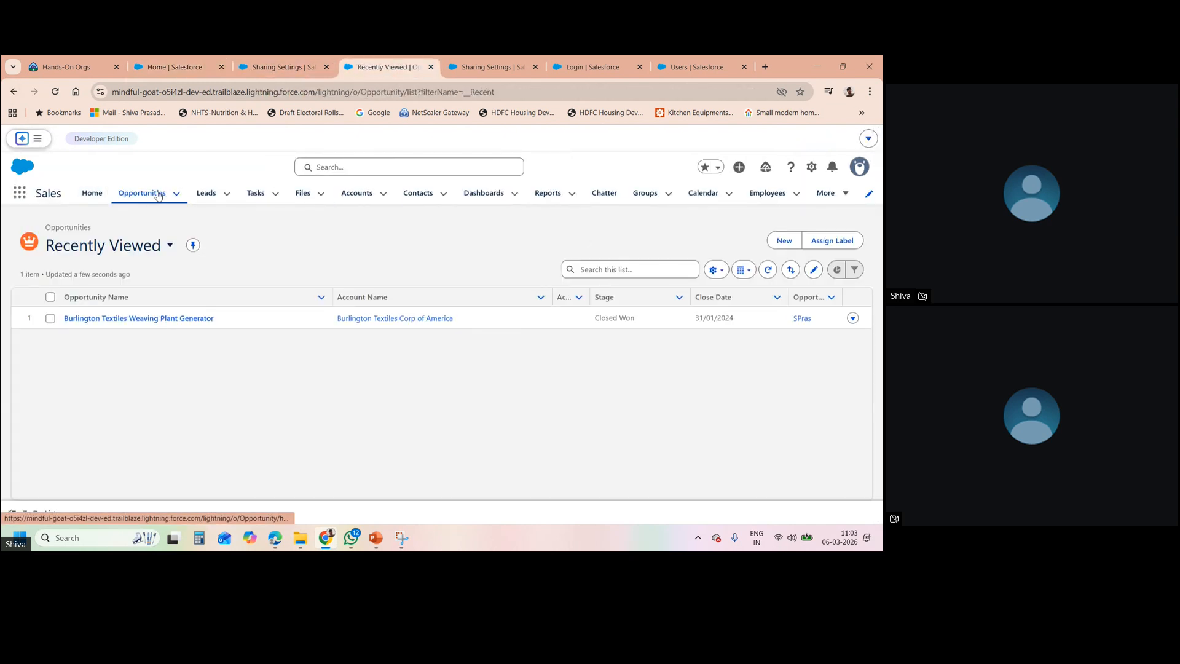
left_click(158, 319)
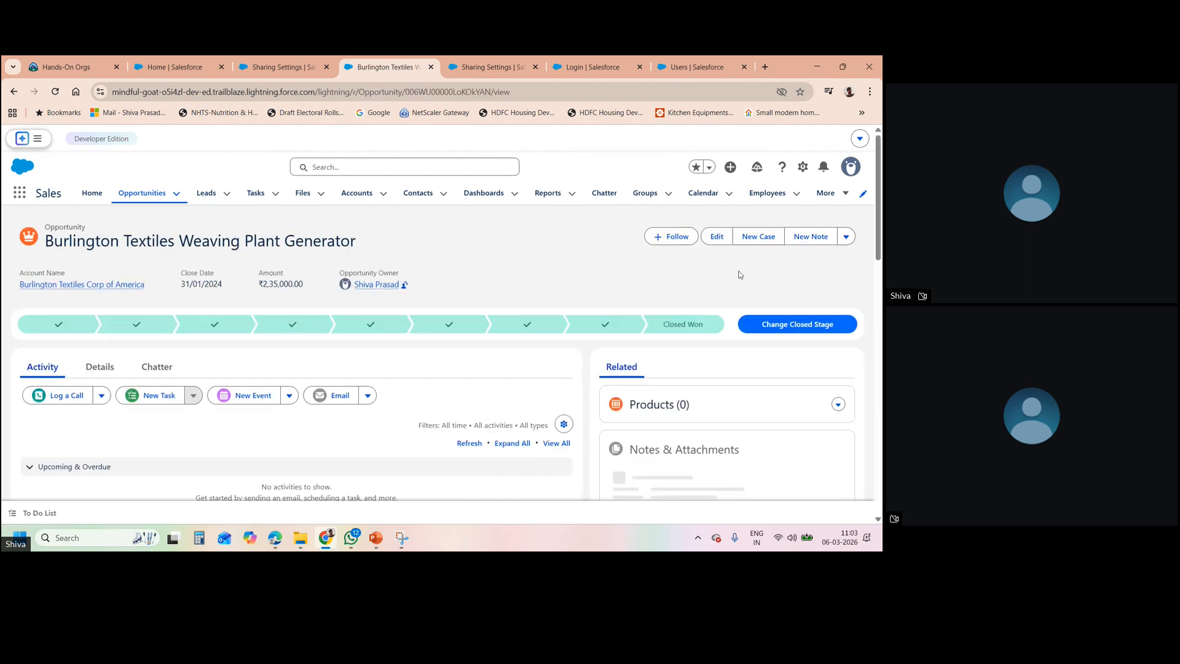
- Attempt to share the opportunity with Security User, dismiss the save error, and open Employees
left_click(845, 236)
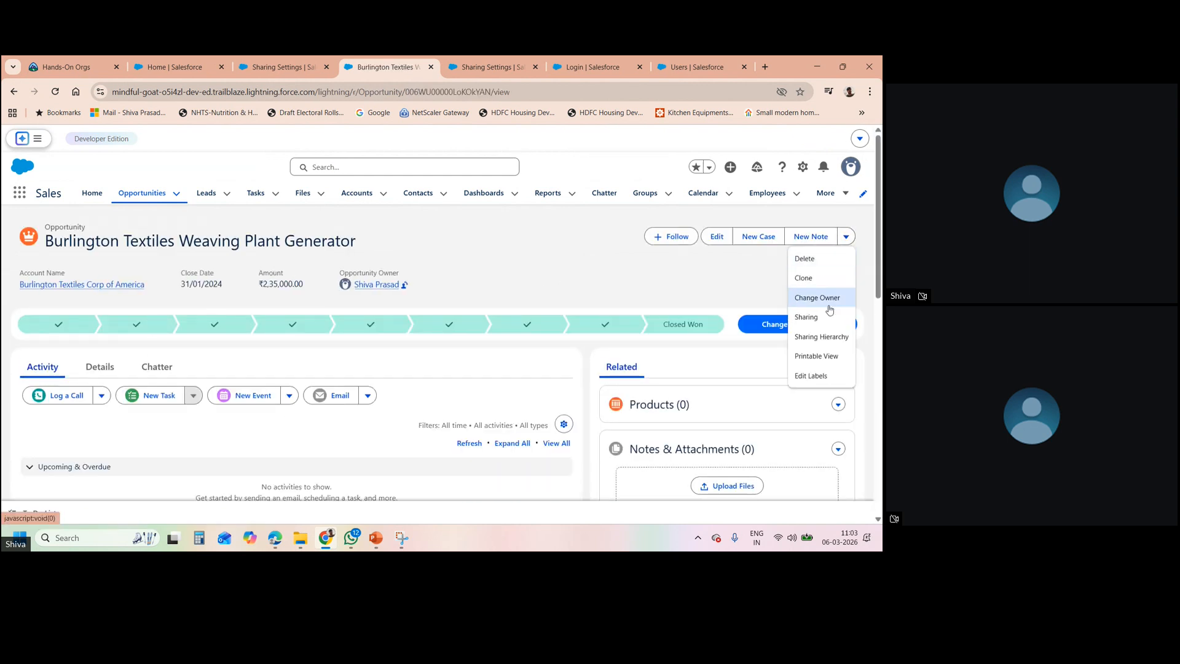
left_click(829, 317)
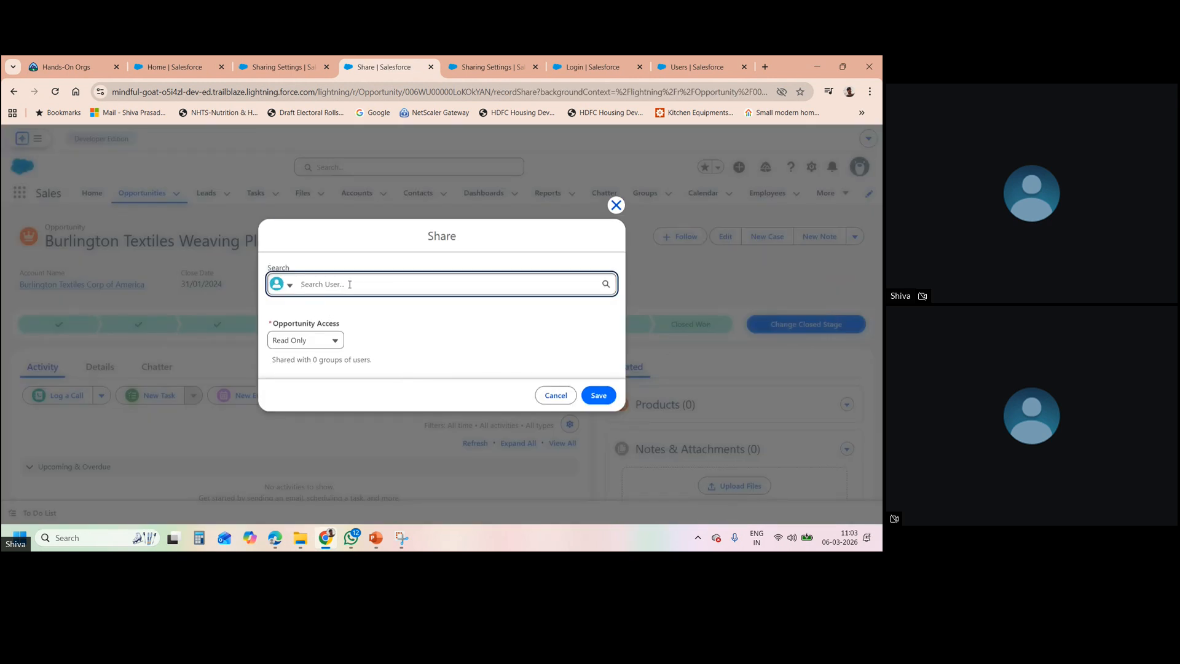
type("s")
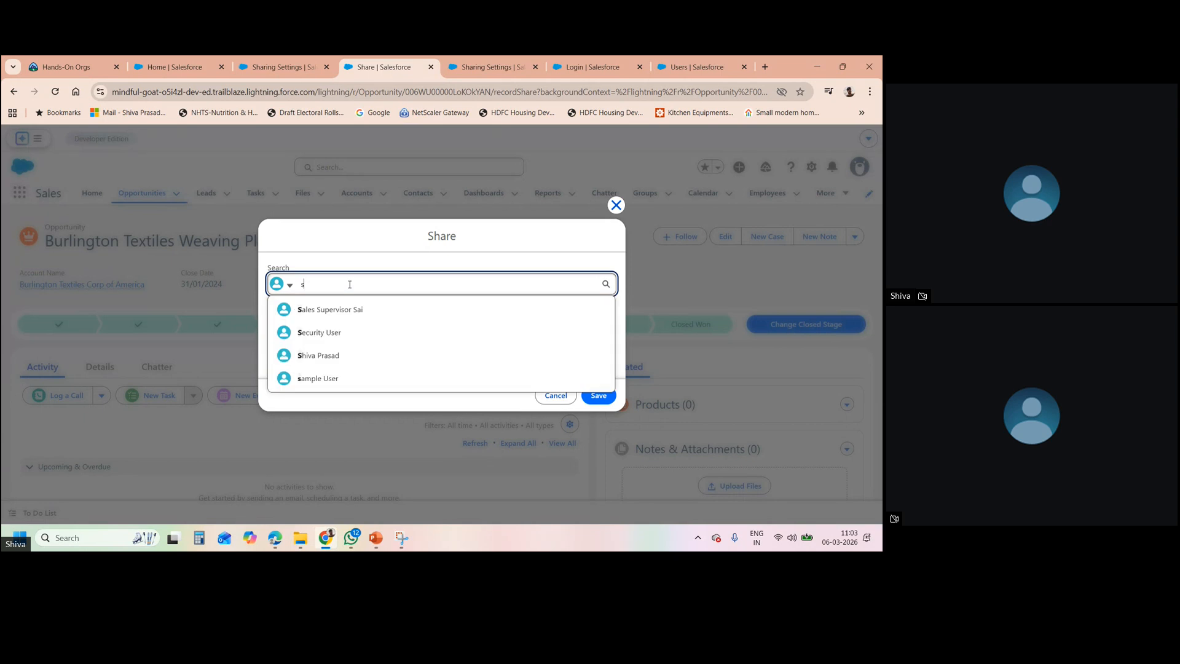
left_click(321, 331)
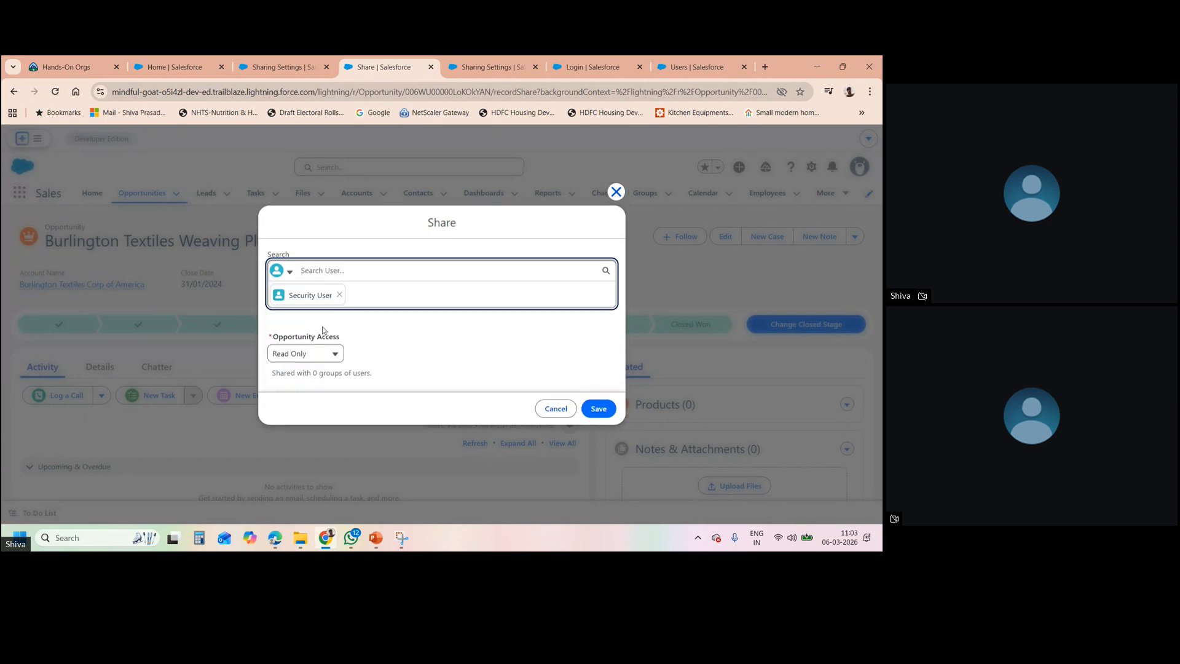
left_click(597, 409)
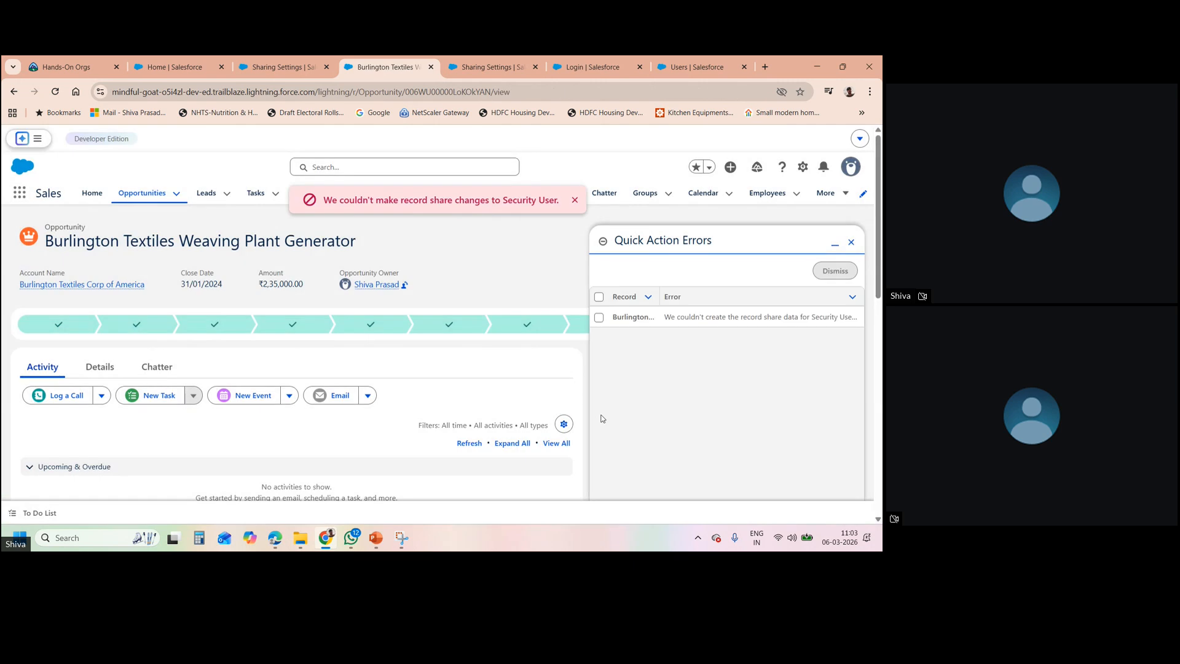
left_click(574, 206)
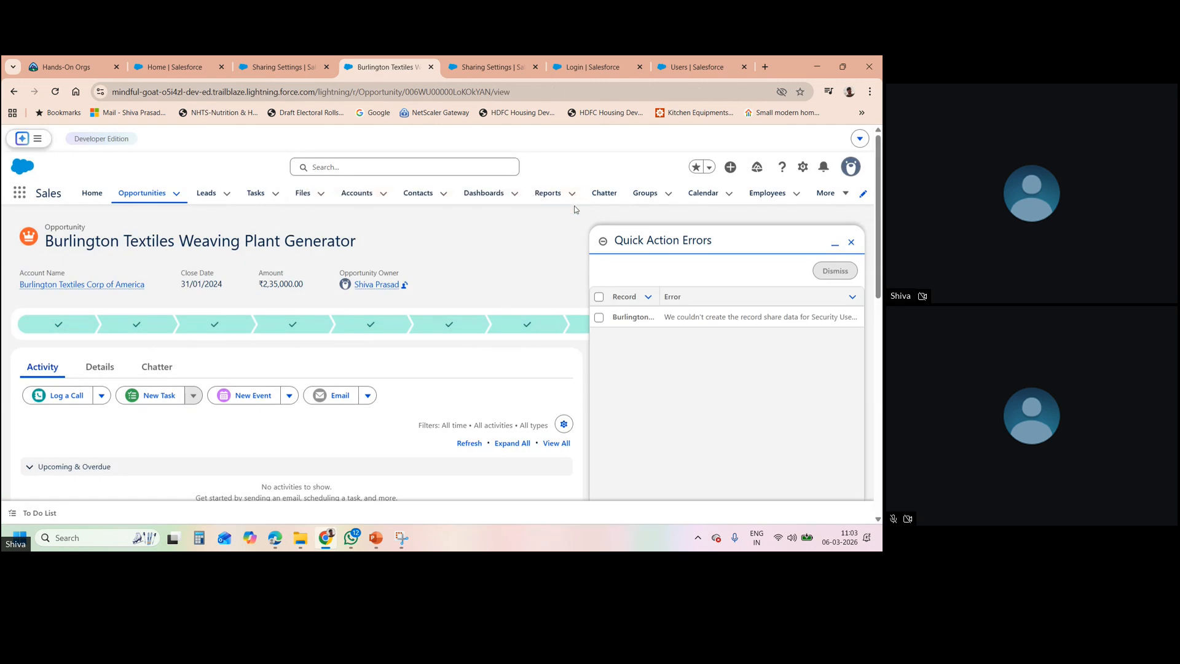
left_click(766, 195)
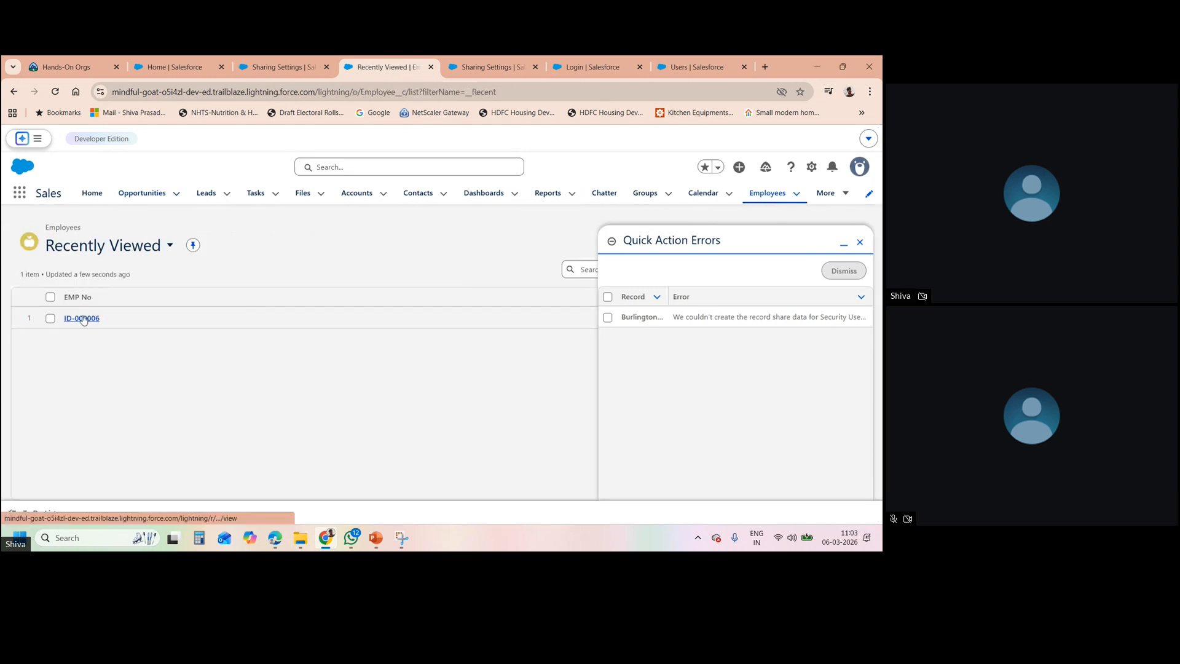
- Open employee ID-000006's Details with the Quick Action Errors panel closed, then switch to PowerPoint
left_click(83, 318)
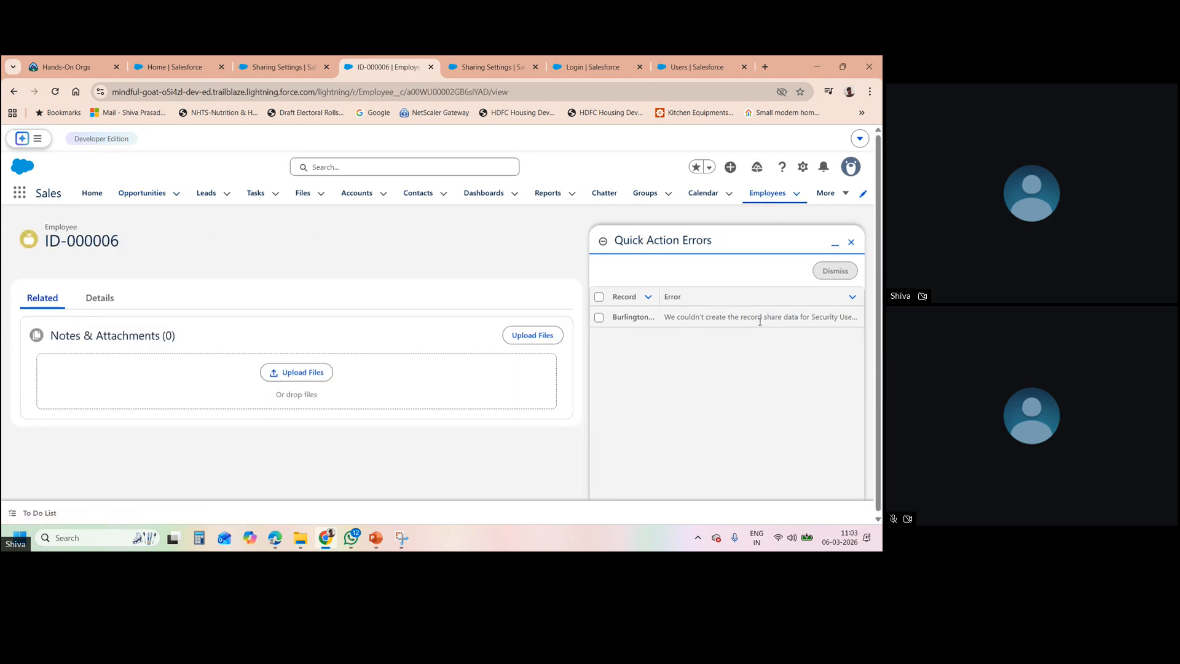
left_click(851, 244)
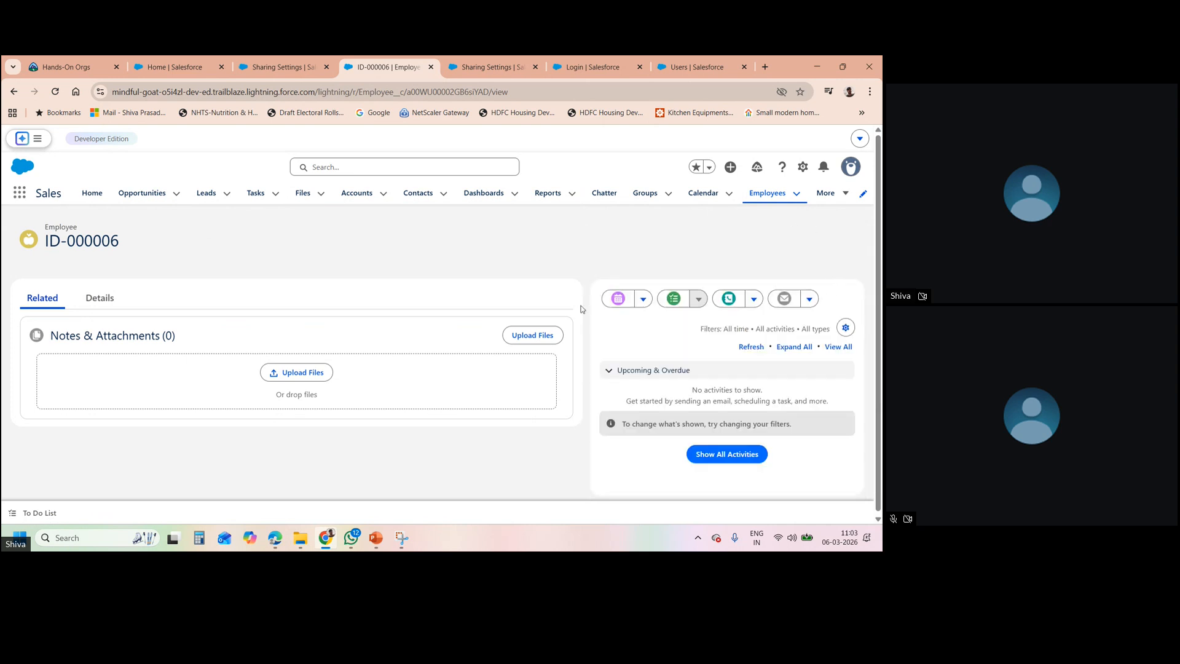
left_click(89, 300)
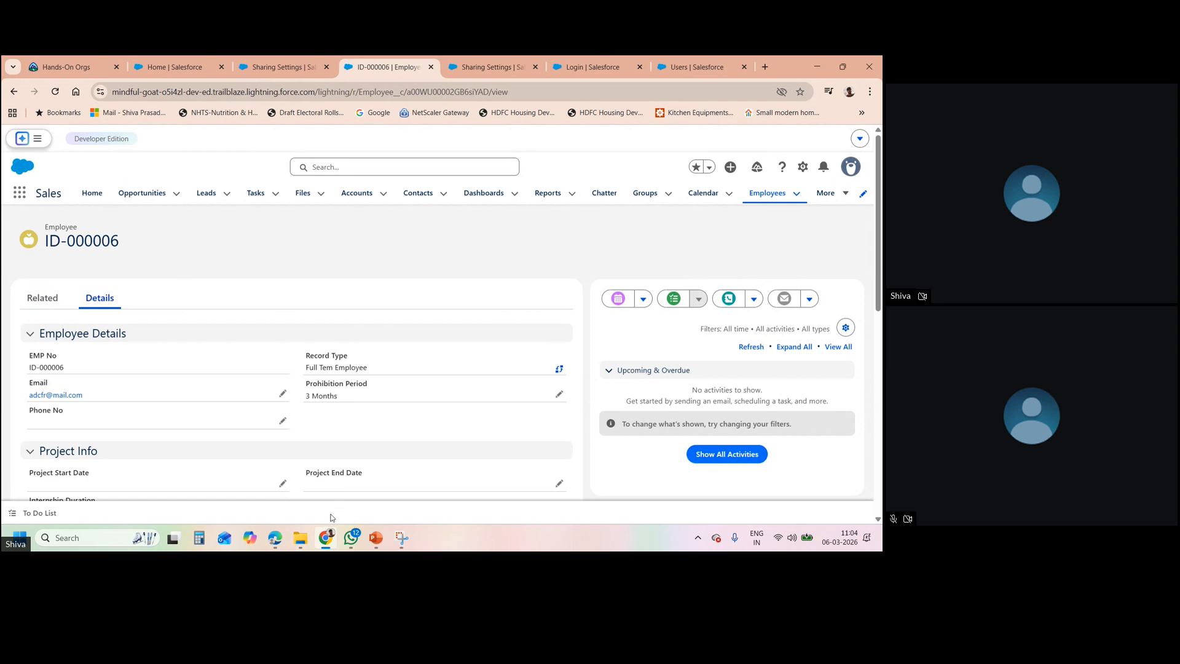
left_click(376, 537)
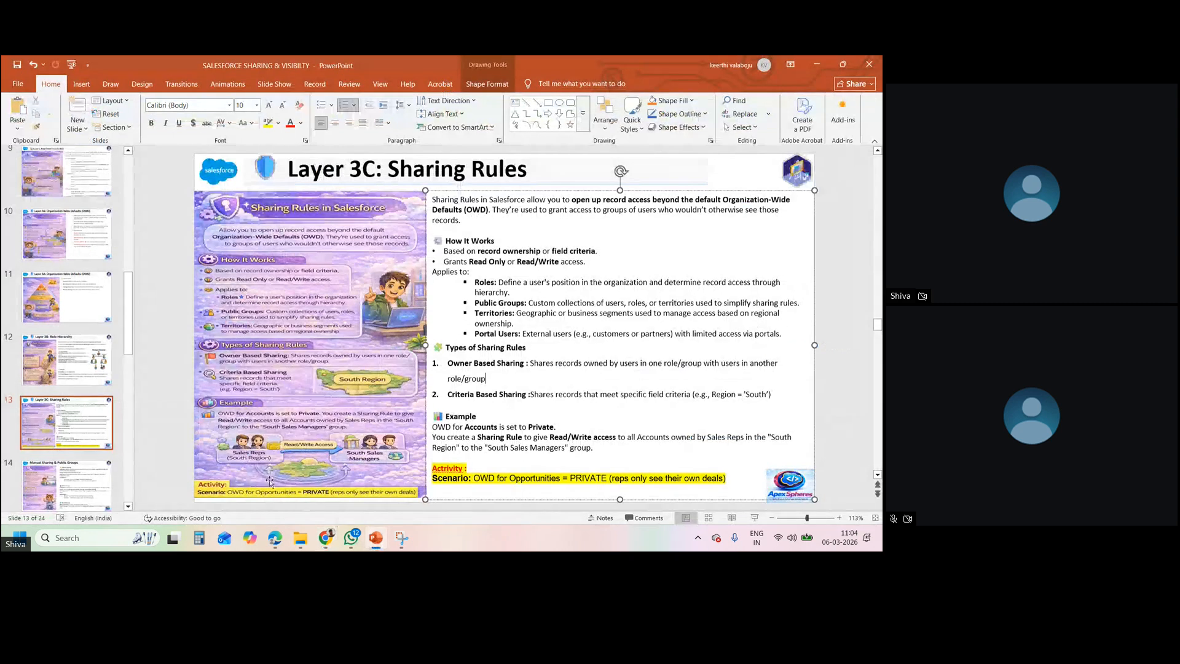
- Step through slides 14, 15 and 16 (audit trail) to slide 17, Security Best Practices
left_click(73, 479)
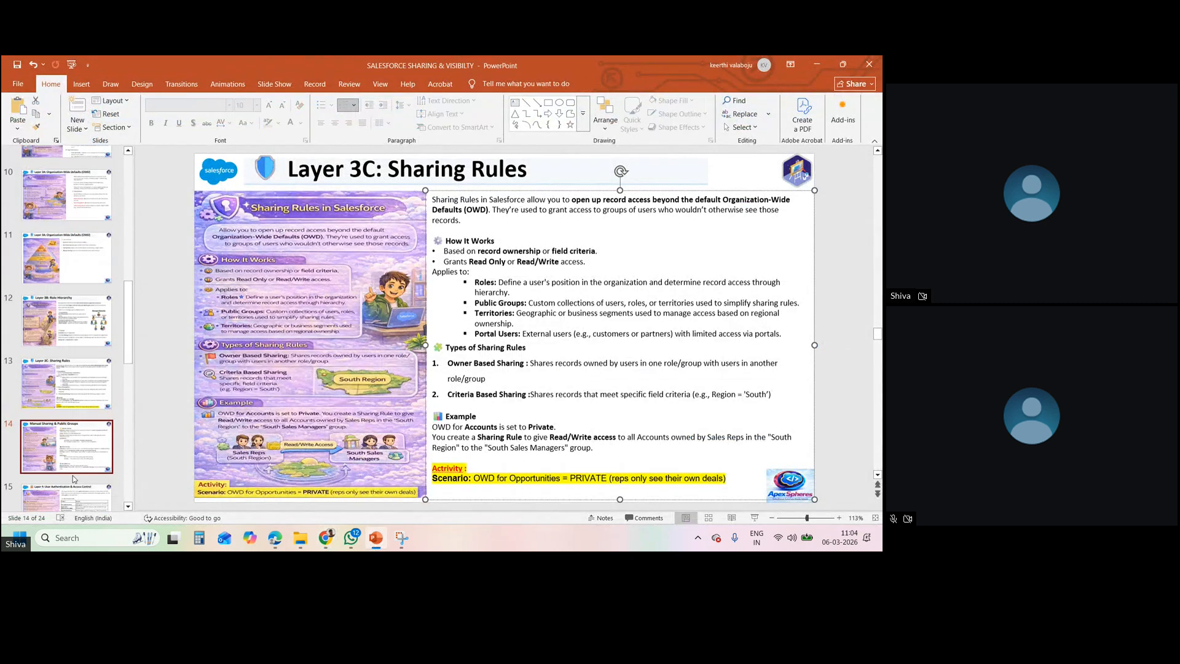
left_click(73, 479)
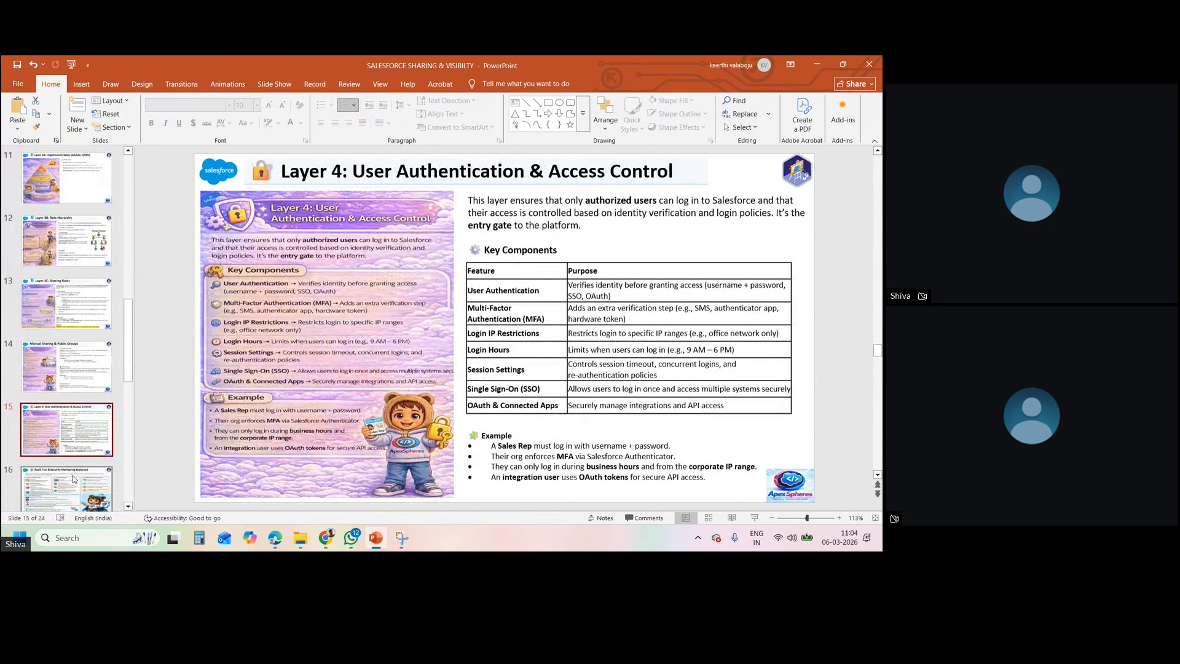
left_click(73, 479)
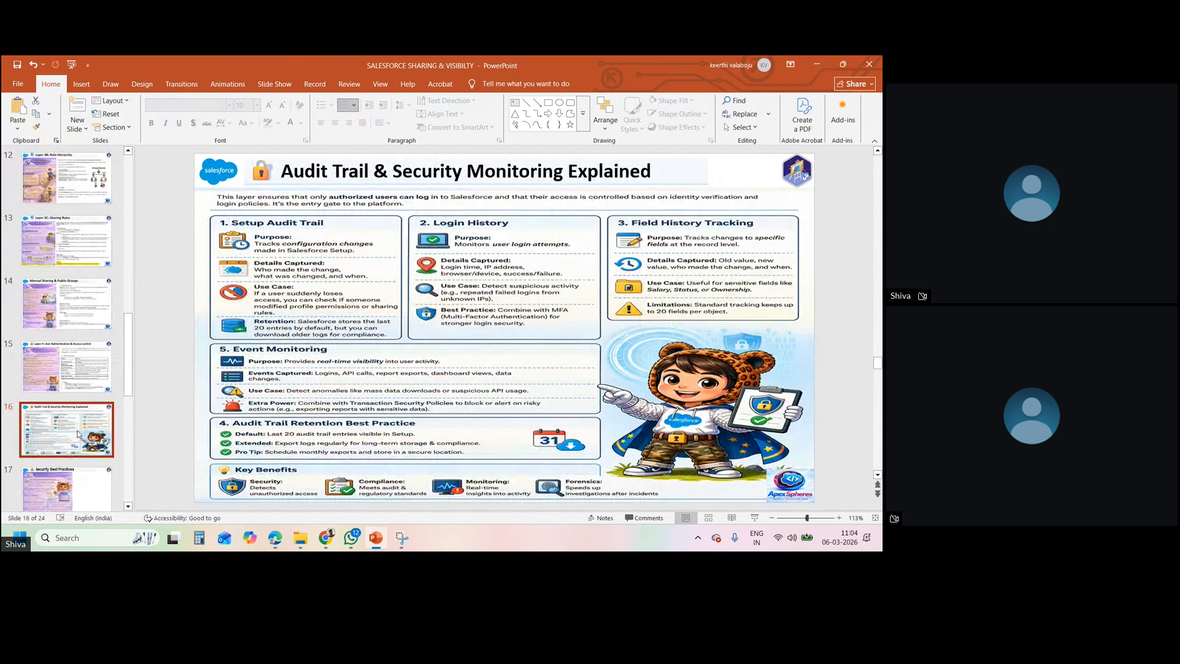
left_click(83, 485)
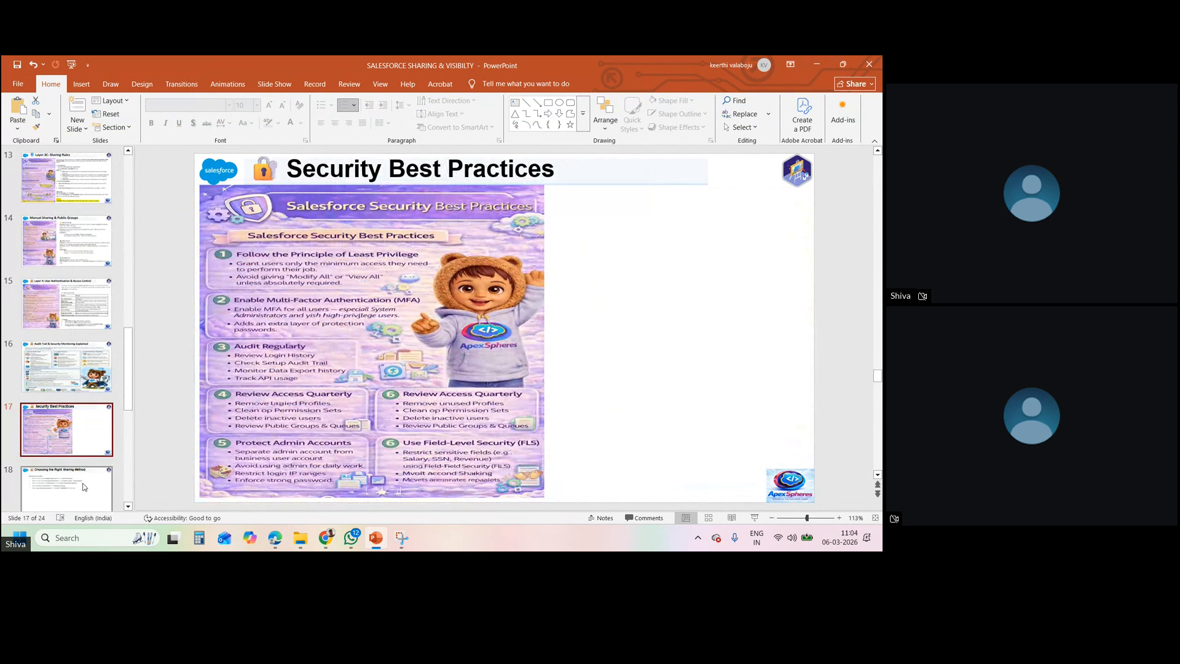
- Switch back to the Salesforce ID-000006 employee record in Chrome
left_click(128, 506)
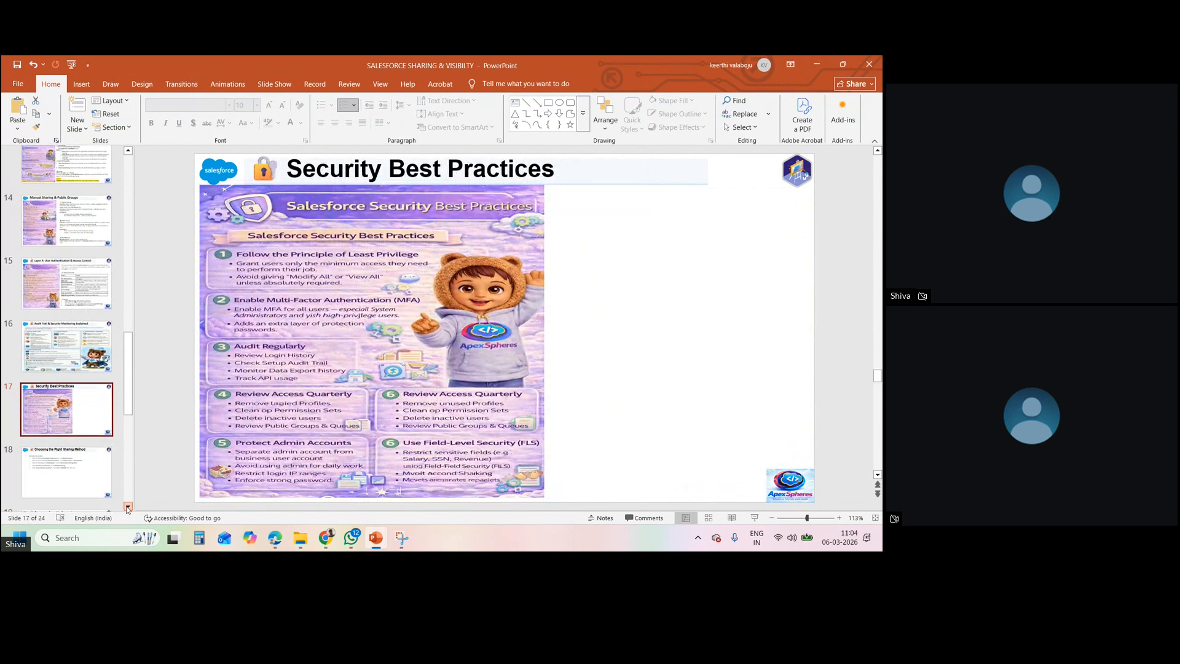
scroll(128, 507, "down", 3)
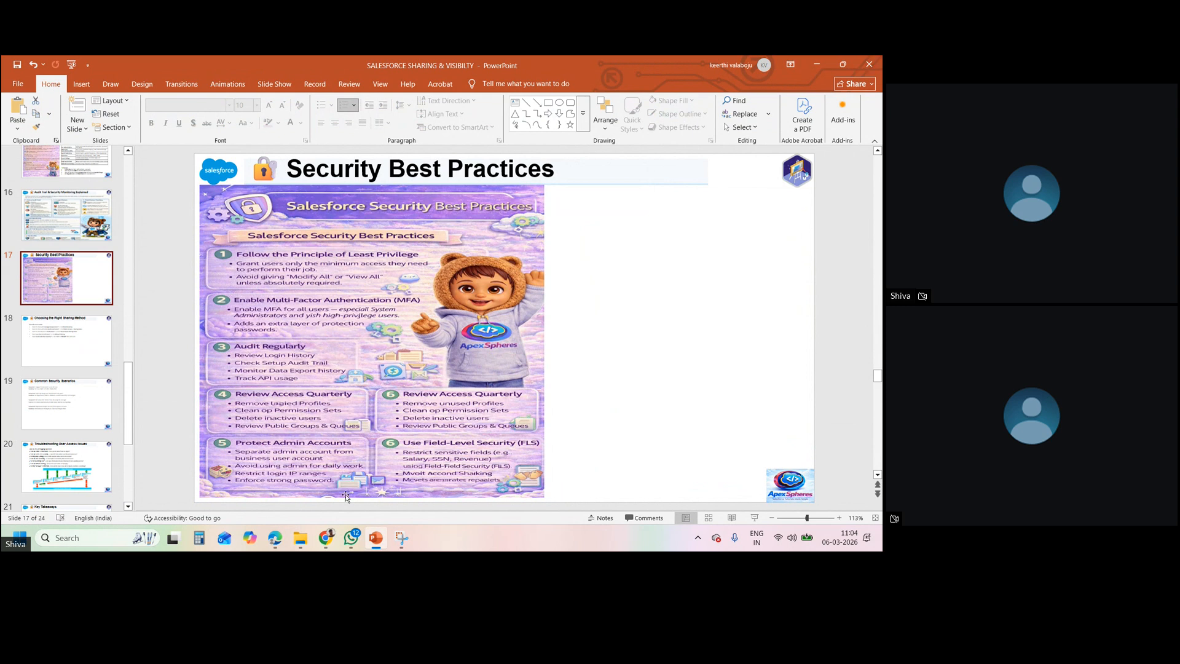
left_click(329, 540)
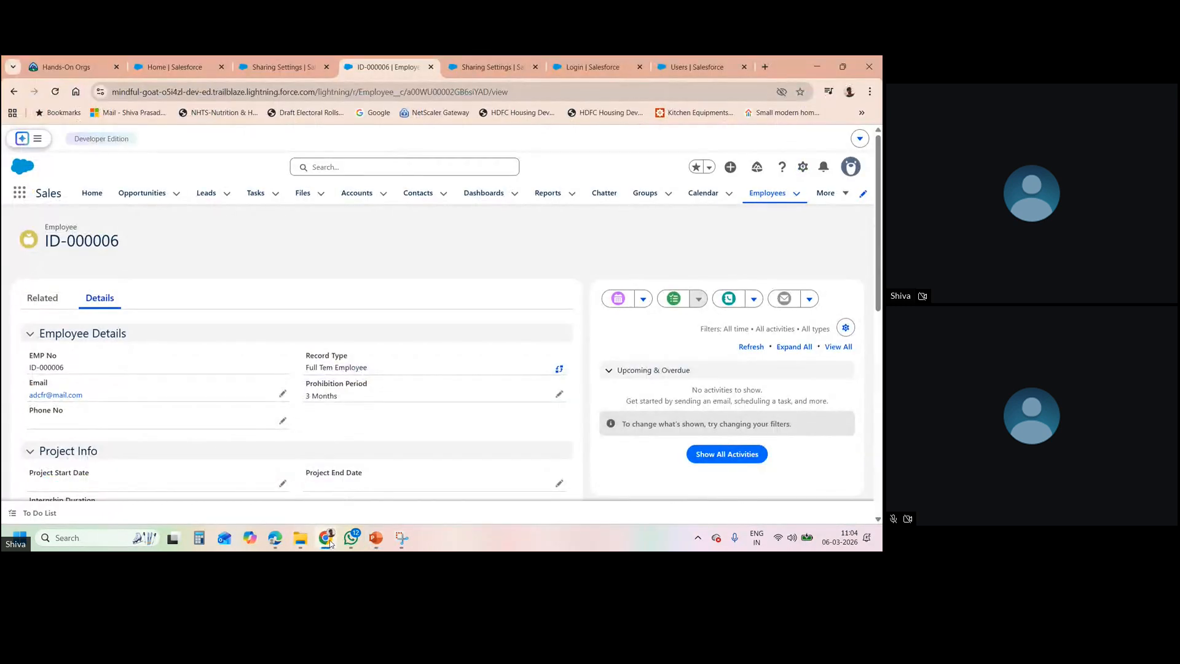
- Bring the Zoho Meeting room forward, mute the host's microphone, and open the More (…) options
mouse_move(275, 539)
left_click(252, 512)
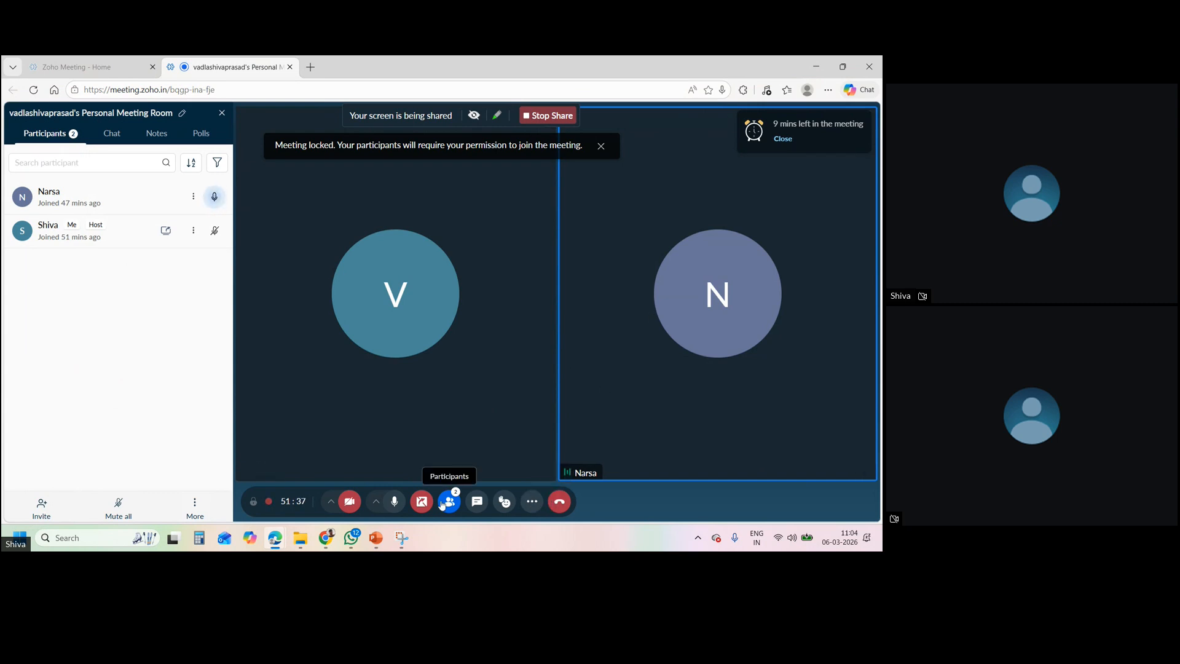
left_click(395, 501)
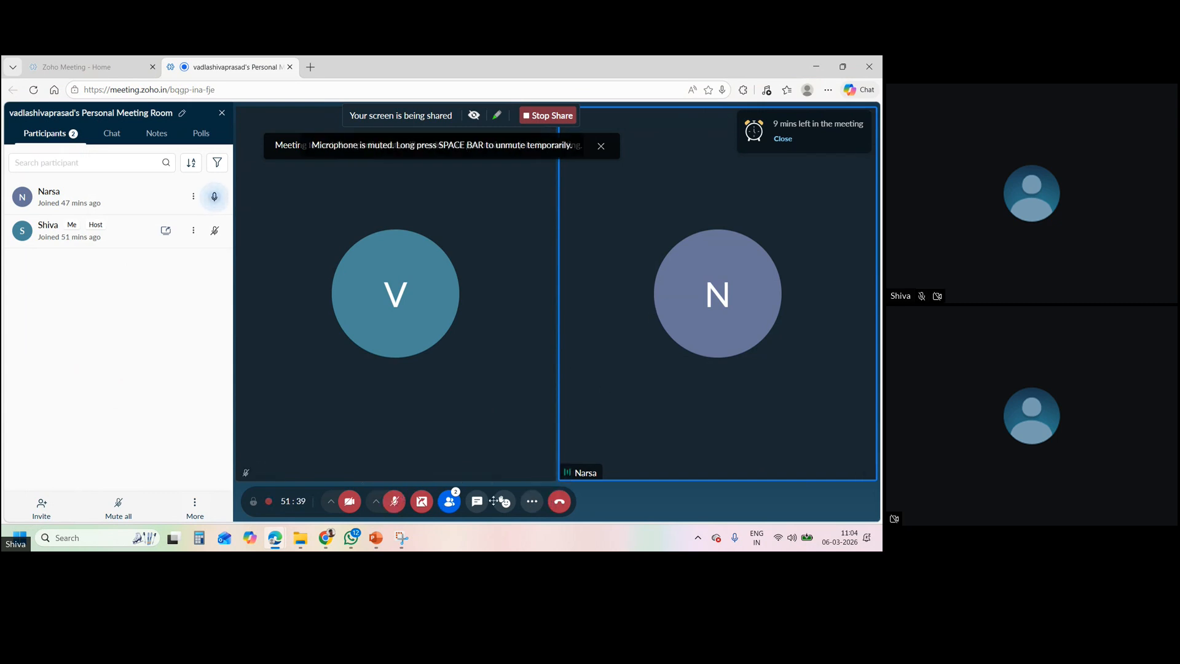
left_click(532, 501)
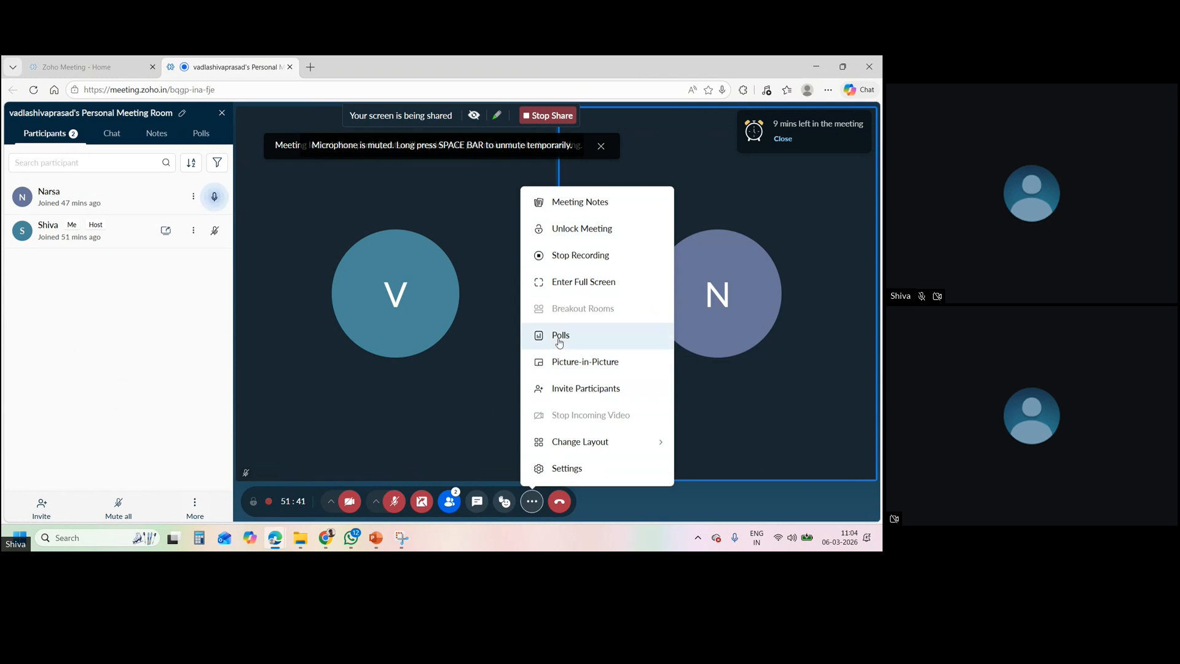